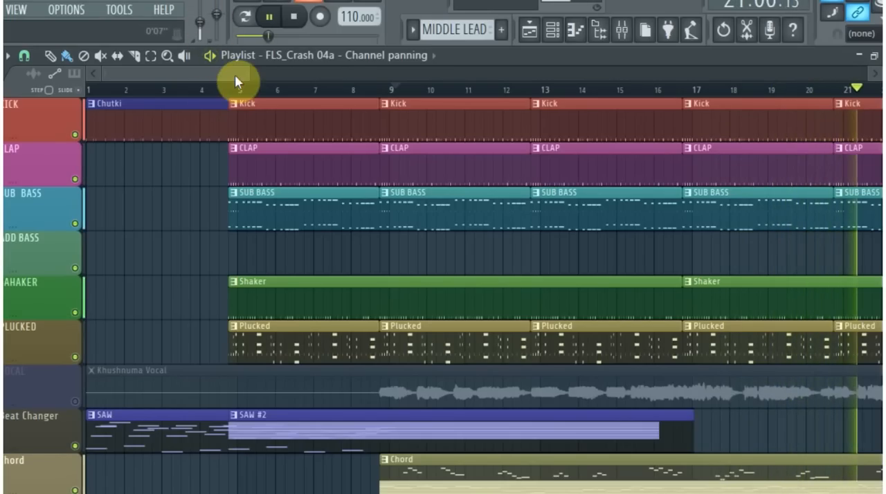
- Zoom the playlist out to the full arrangement and pause playback
{"action": "left_click_drag", "start_coordinate": [248, 74], "coordinate": [809, 76]}
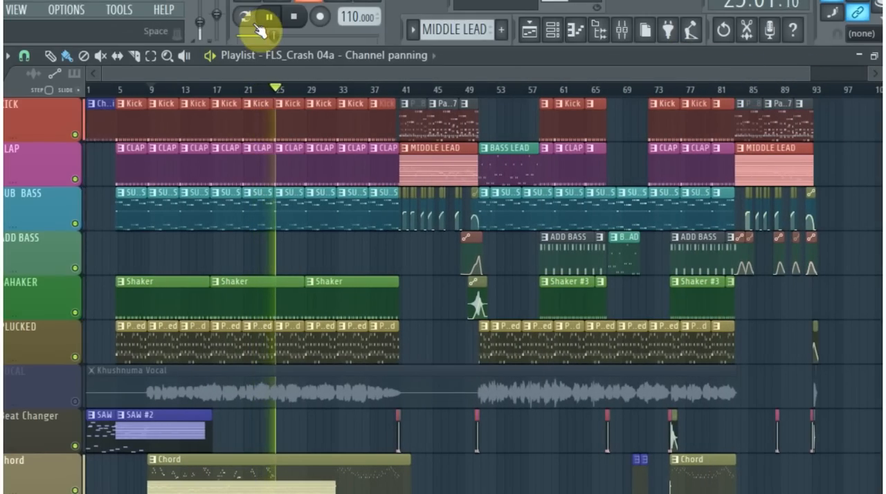
{"action": "left_click", "coordinate": [272, 26]}
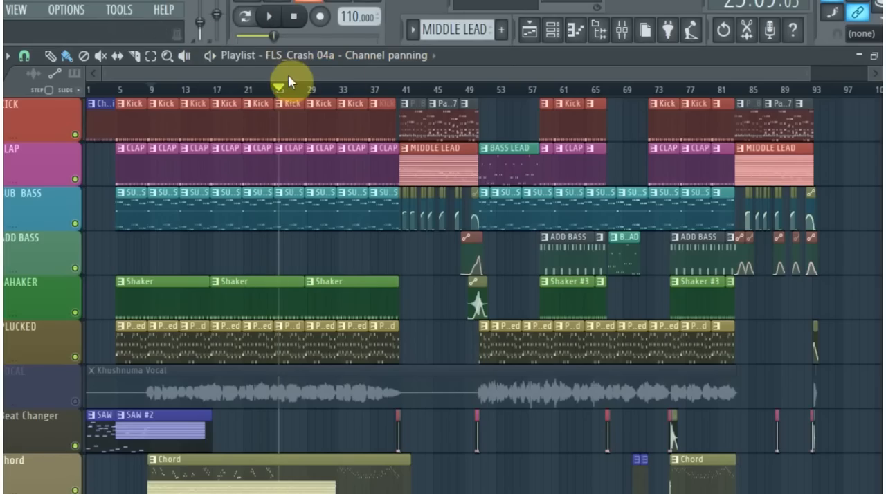
{"action": "mouse_move", "coordinate": [807, 76]}
{"action": "left_mouse_down"}
{"action": "mouse_move", "coordinate": [837, 70]}
{"action": "mouse_move", "coordinate": [796, 74]}
{"action": "left_mouse_up"}
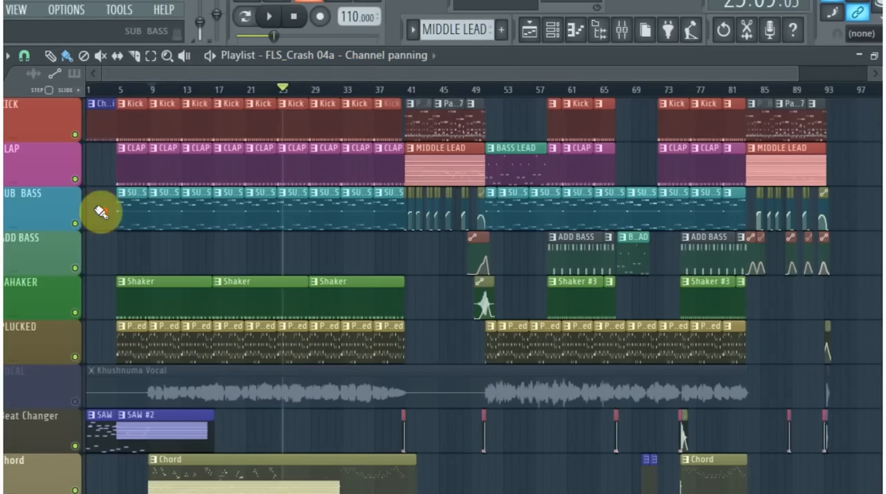
- Select Pattern 8 from its playlist clip around bar 41 and open the channel rack
{"action": "scroll", "coordinate": [101, 211], "scroll_direction": "up", "scroll_amount": 3}
{"action": "scroll", "coordinate": [484, 178], "scroll_direction": "down", "scroll_amount": 2}
{"action": "scroll", "coordinate": [409, 203], "scroll_direction": "up", "scroll_amount": 3}
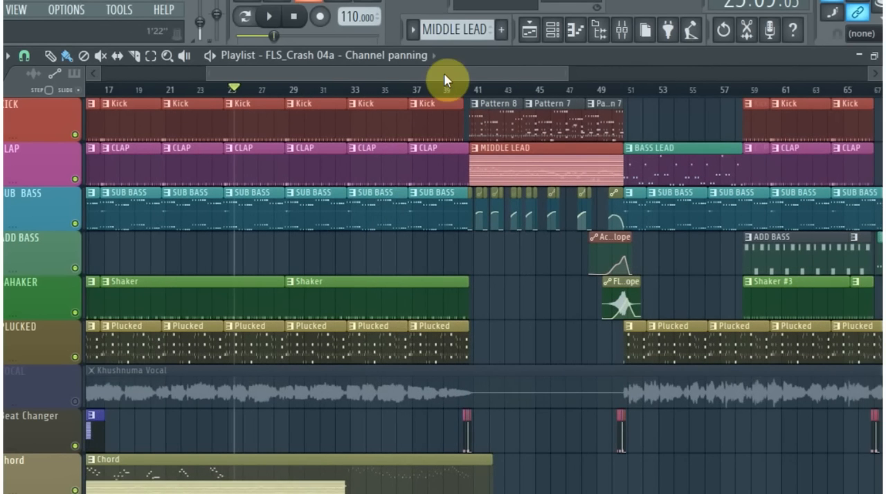
{"action": "left_click_drag", "start_coordinate": [443, 73], "coordinate": [490, 75]}
{"action": "scroll", "coordinate": [418, 171], "scroll_direction": "up", "scroll_amount": 3}
{"action": "left_click", "coordinate": [384, 111]}
{"action": "left_click", "coordinate": [548, 36]}
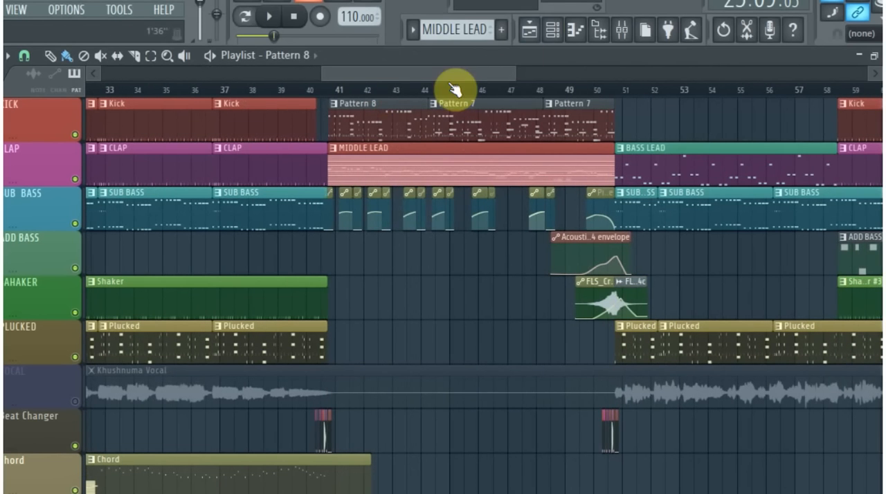
{"action": "left_click", "coordinate": [25, 55]}
{"action": "left_click", "coordinate": [54, 297]}
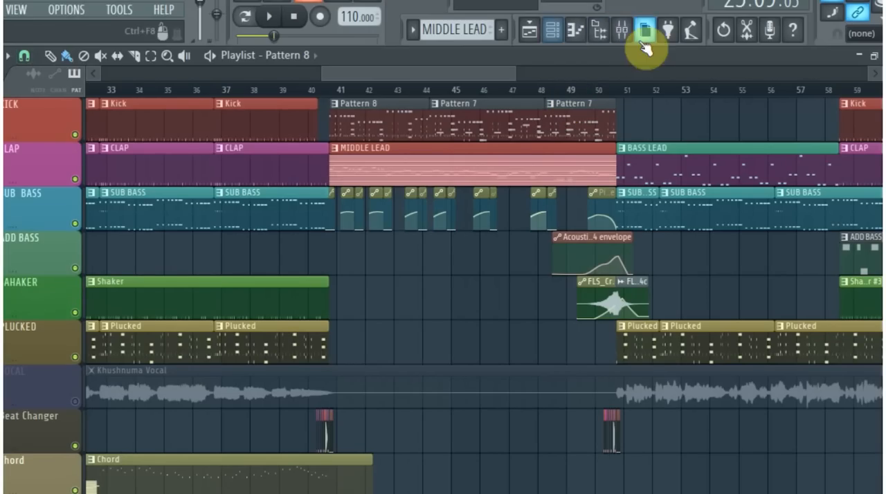
{"action": "left_click", "coordinate": [384, 108]}
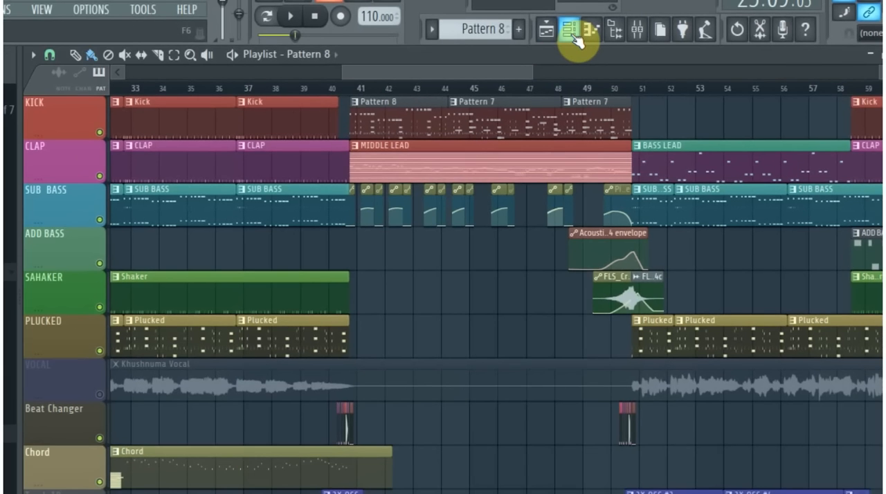
{"action": "left_click", "coordinate": [557, 37]}
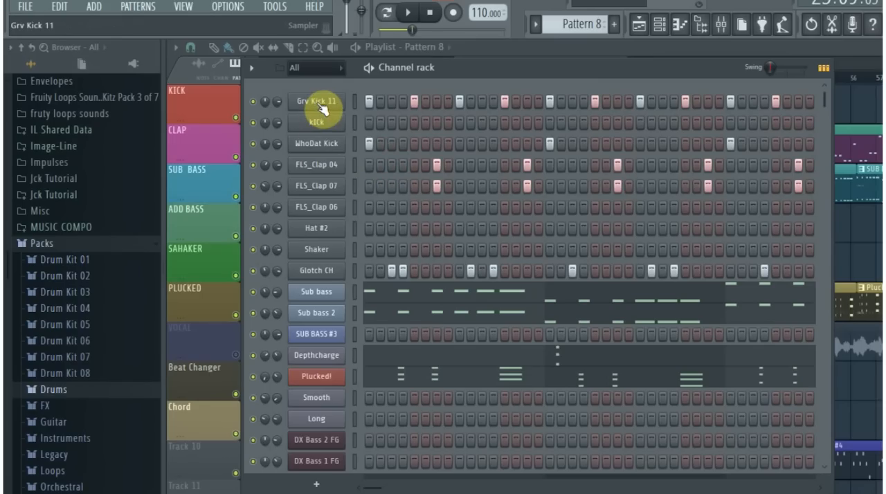
- Browse the Drums pack's Kicks folder and audition the Grv Kick 11 sample
{"action": "scroll", "coordinate": [73, 322], "scroll_direction": "down", "scroll_amount": 3}
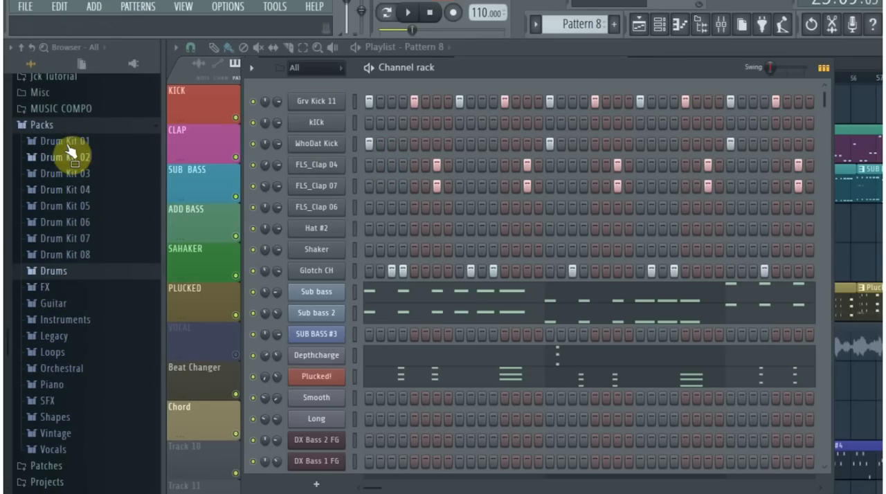
{"action": "left_click", "coordinate": [54, 271]}
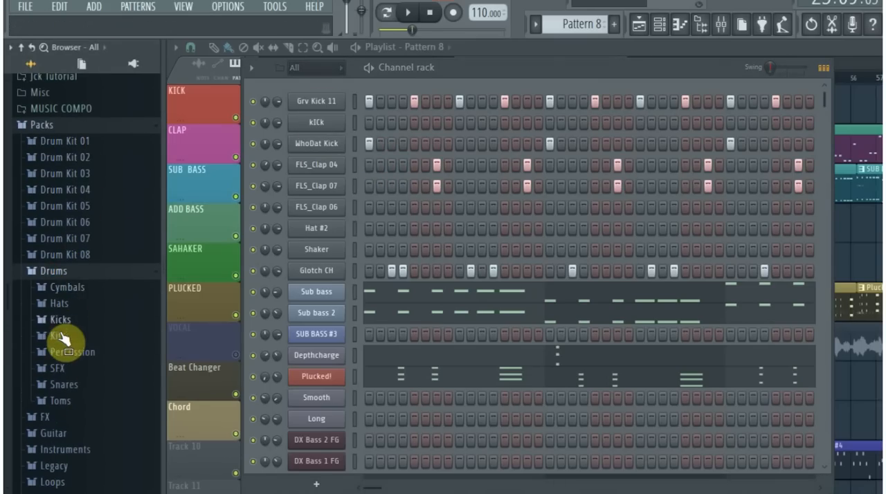
{"action": "left_click", "coordinate": [61, 322]}
{"action": "scroll", "coordinate": [93, 346], "scroll_direction": "down", "scroll_amount": 4}
{"action": "left_click", "coordinate": [81, 247]}
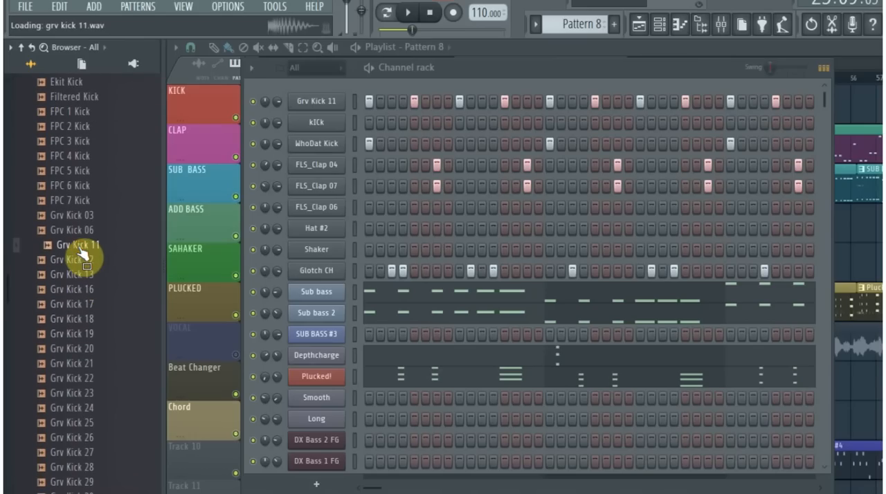
- Open the kICk channel's sampler settings, audition its waveform and close the settings
{"action": "left_click_drag", "start_coordinate": [59, 233], "coordinate": [289, 166]}
{"action": "left_click", "coordinate": [321, 129]}
{"action": "left_click", "coordinate": [405, 466]}
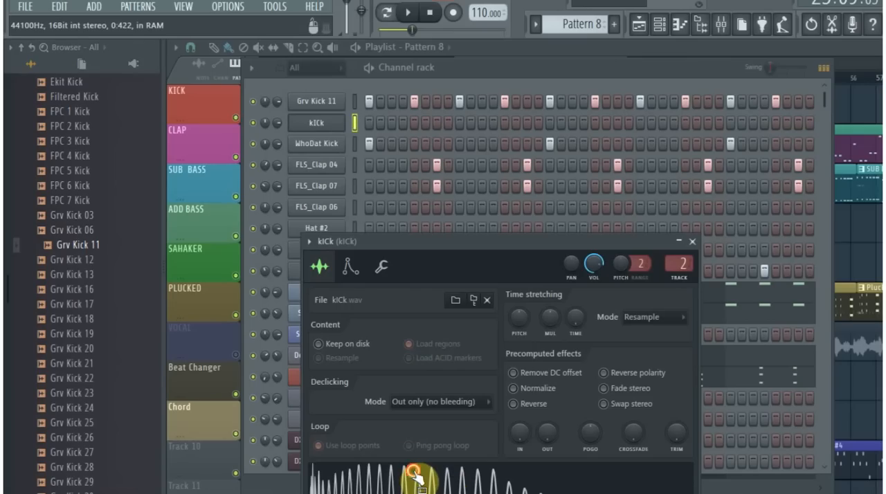
{"action": "left_click", "coordinate": [691, 242]}
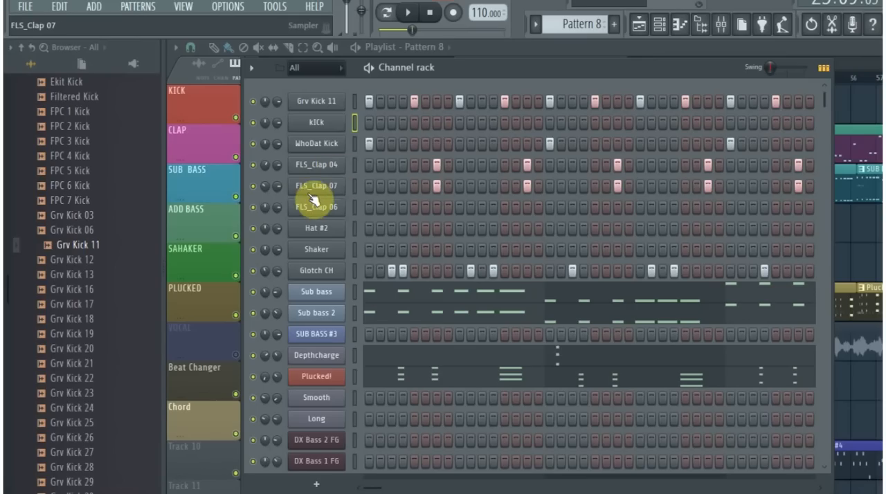
- Audition FLS_Clap 04 from Drum Kit 04 and FLS_Clap 07 from Drum Kit 07, and collapse the kit folders
{"action": "scroll", "coordinate": [79, 251], "scroll_direction": "up", "scroll_amount": 5}
{"action": "left_click", "coordinate": [69, 260]}
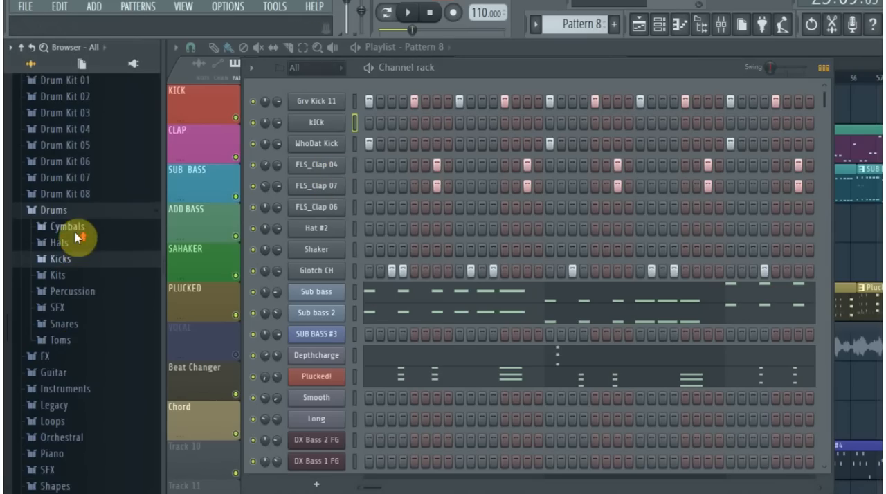
{"action": "scroll", "coordinate": [81, 222], "scroll_direction": "up", "scroll_amount": 5}
{"action": "left_click", "coordinate": [89, 307]}
{"action": "left_click", "coordinate": [71, 152]}
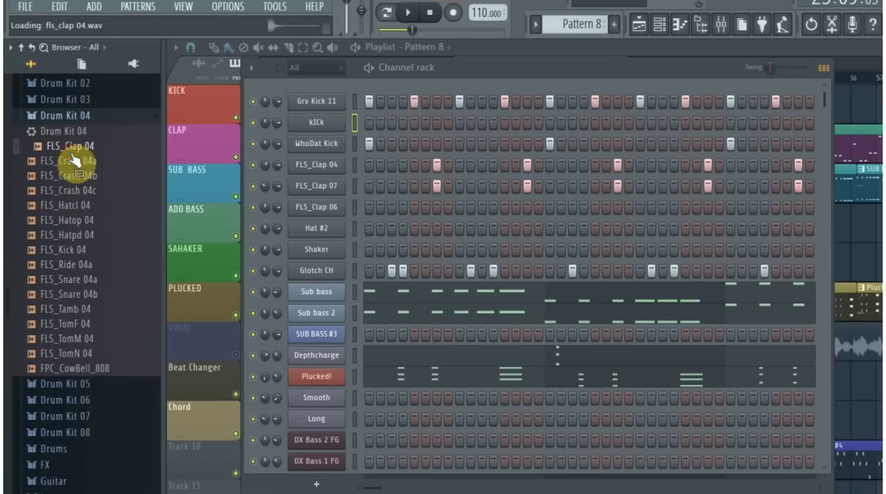
{"action": "left_click_drag", "start_coordinate": [72, 158], "coordinate": [92, 204]}
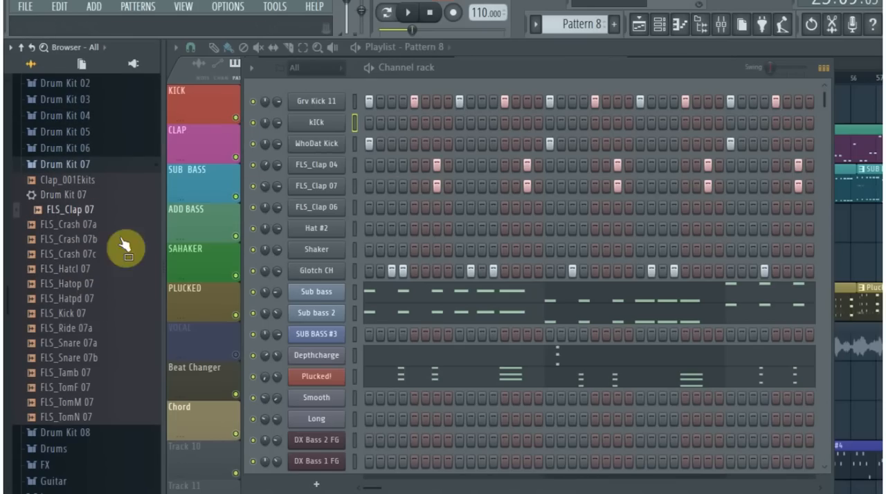
{"action": "left_click", "coordinate": [61, 168]}
- Solo Grv Kick 11, unmute kICk and WhoDat Kick during playback, and stop the pattern
{"action": "right_click", "coordinate": [252, 102]}
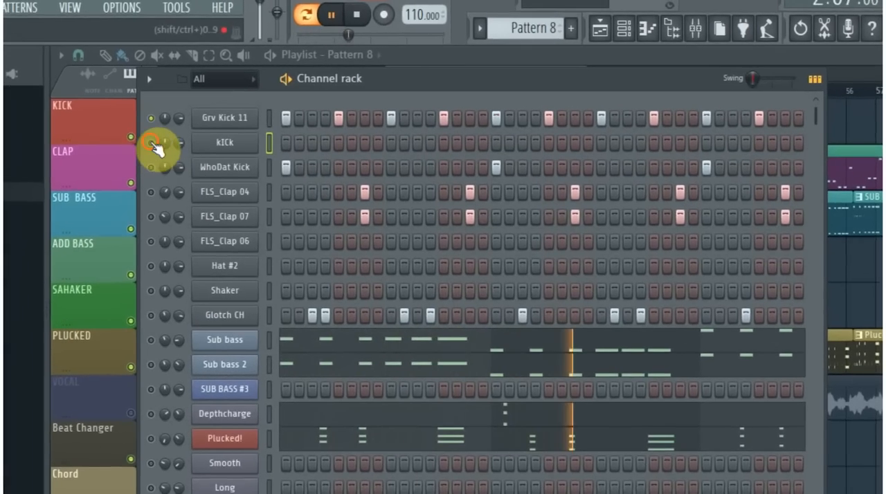
{"action": "left_click", "coordinate": [182, 136]}
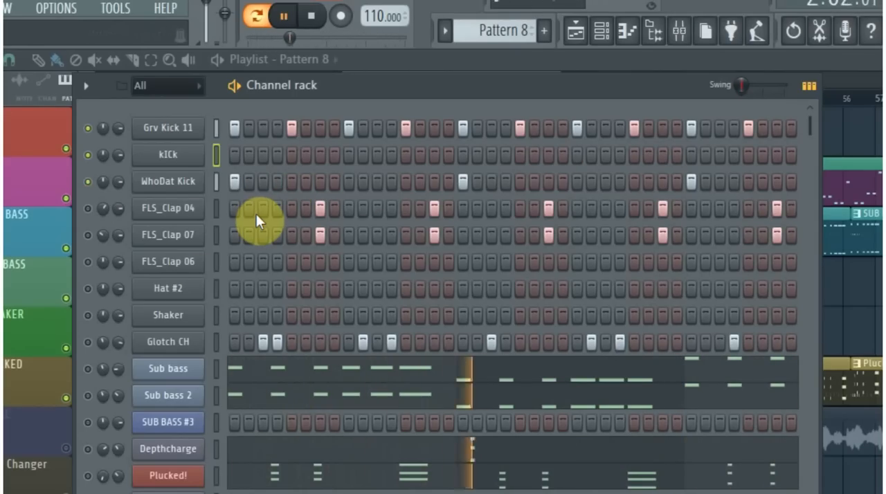
{"action": "key", "text": "space"}
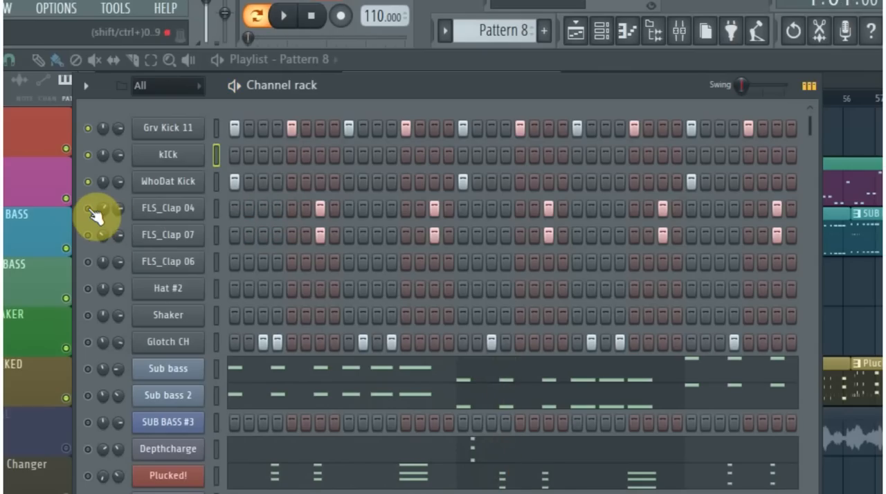
- Unmute FLS_Clap 04 and FLS_Clap 07 one after the other, playing the pattern with each added
{"action": "key", "text": "space"}
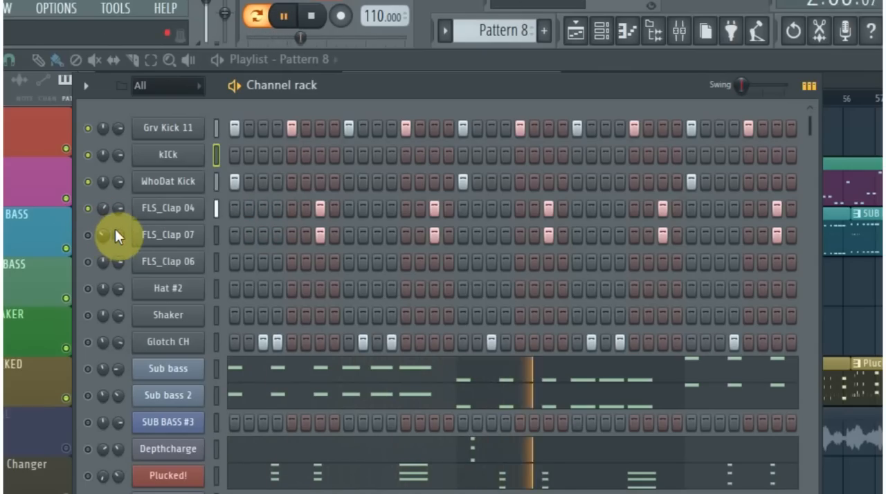
{"action": "key", "text": "space"}
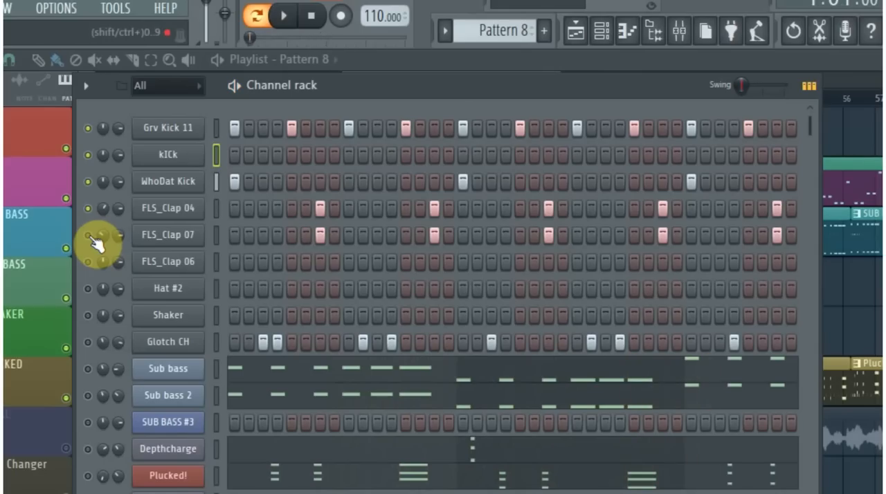
{"action": "left_click", "coordinate": [88, 235]}
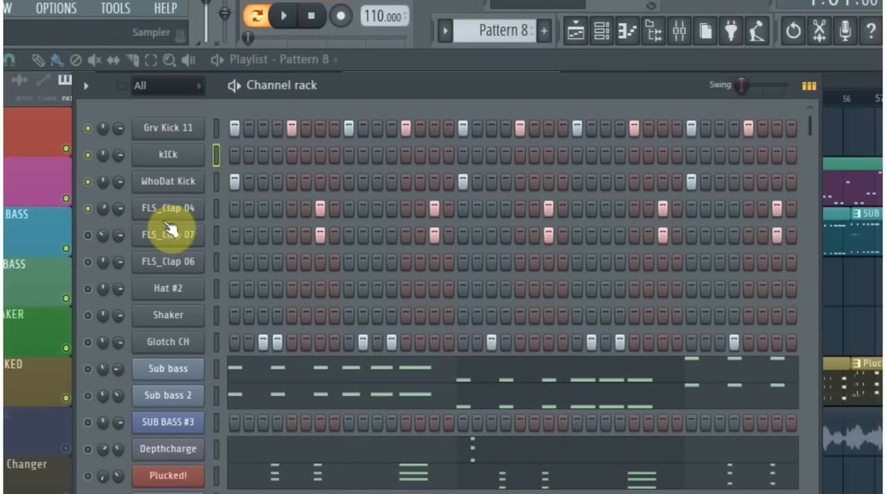
{"action": "left_click", "coordinate": [89, 235]}
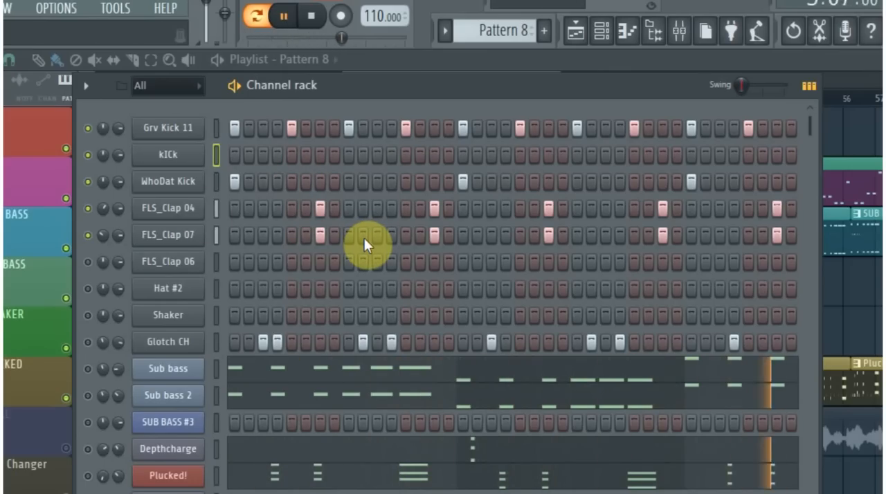
{"action": "key", "text": "space"}
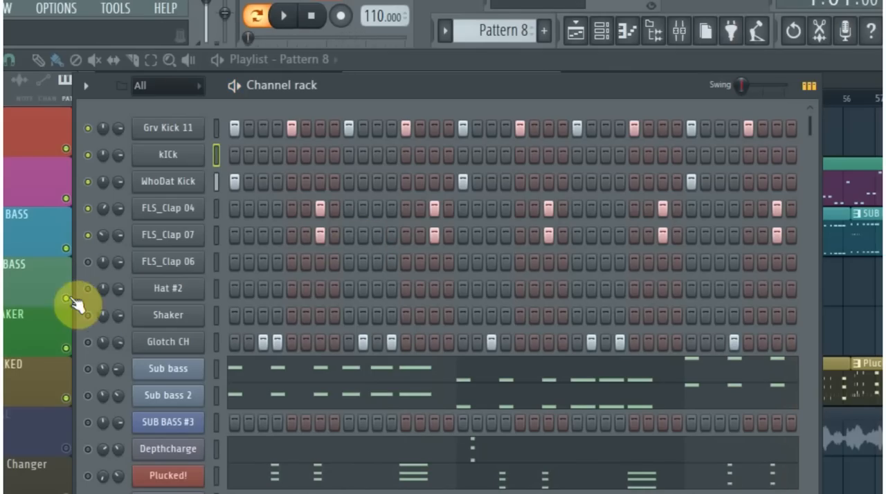
- Unmute FLS_Clap 06, Hat #2, Shaker and Glotch CH, check Glotch CH's sampler settings, and play the pattern
{"action": "left_click", "coordinate": [86, 312]}
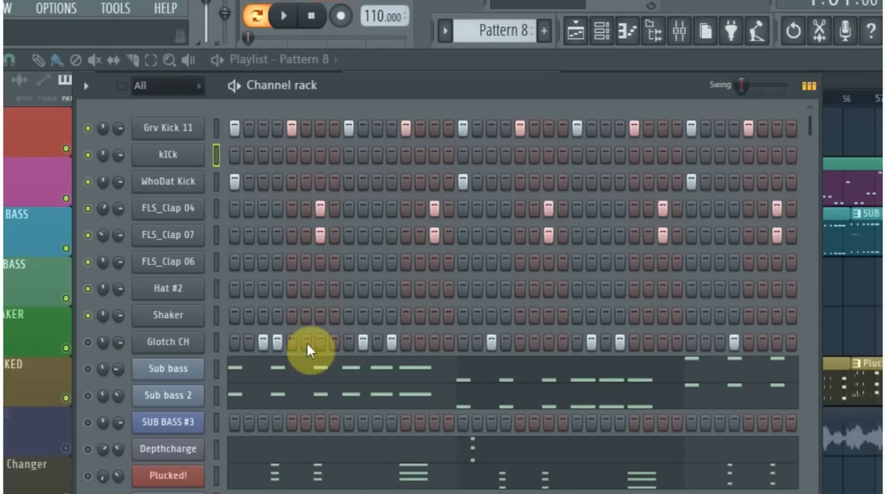
{"action": "left_click", "coordinate": [173, 341]}
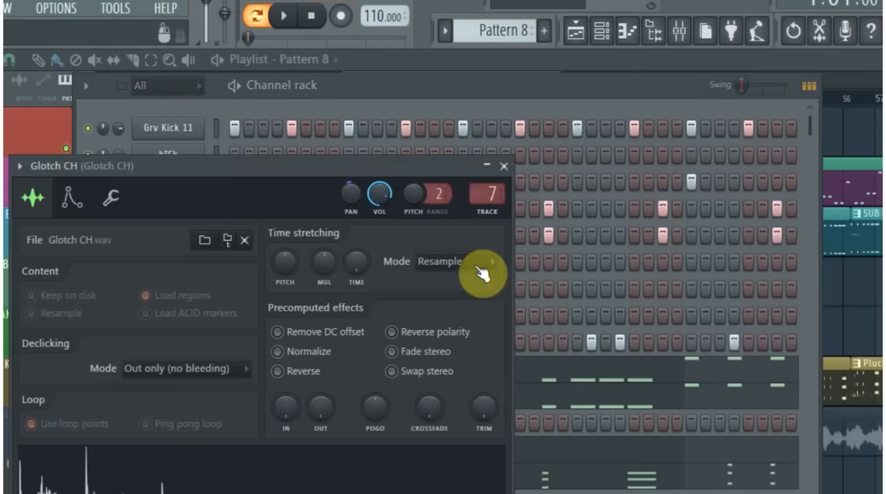
{"action": "left_click", "coordinate": [504, 166]}
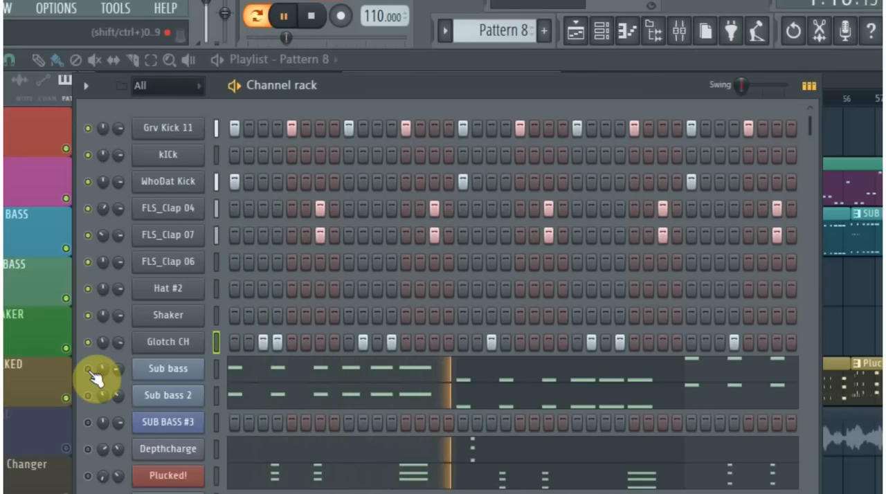
{"action": "key", "text": "space"}
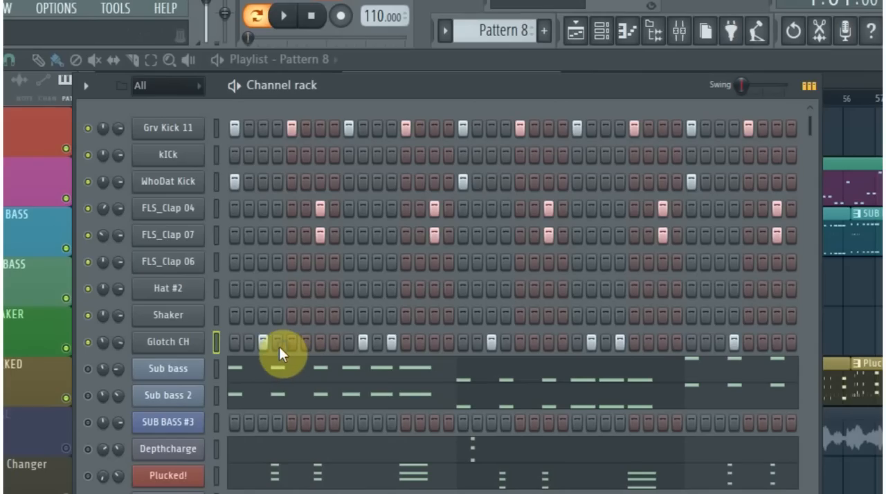
- Try moving the Glotch CH hits on steps 3 and 4 to the Shaker channel
{"action": "left_click", "coordinate": [262, 316]}
{"action": "left_click", "coordinate": [277, 315]}
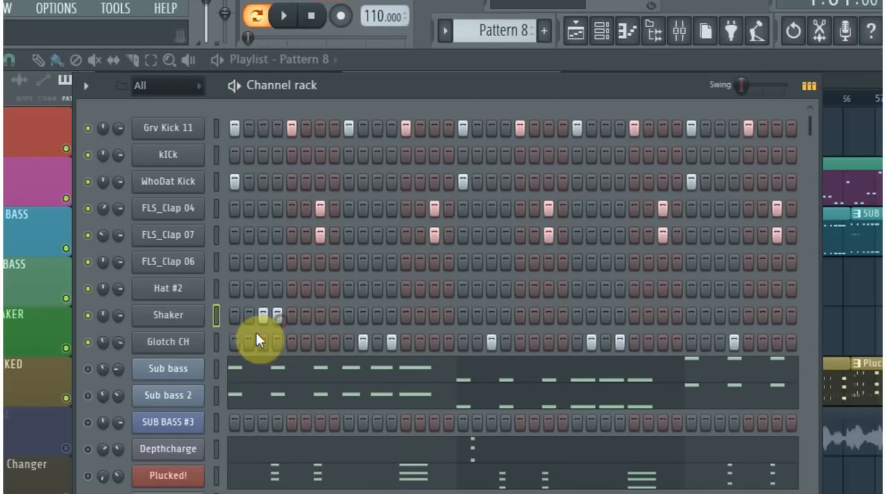
{"action": "key", "text": "space"}
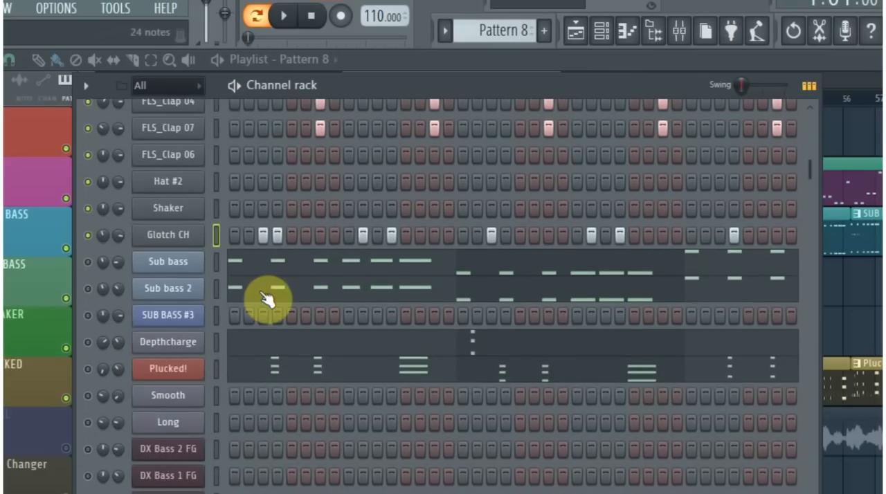
- Mute the Sub bass and Sub bass 2 channels and play the pattern with only the kicks, claps and percussion
{"action": "scroll", "coordinate": [267, 296], "scroll_direction": "up", "scroll_amount": 3}
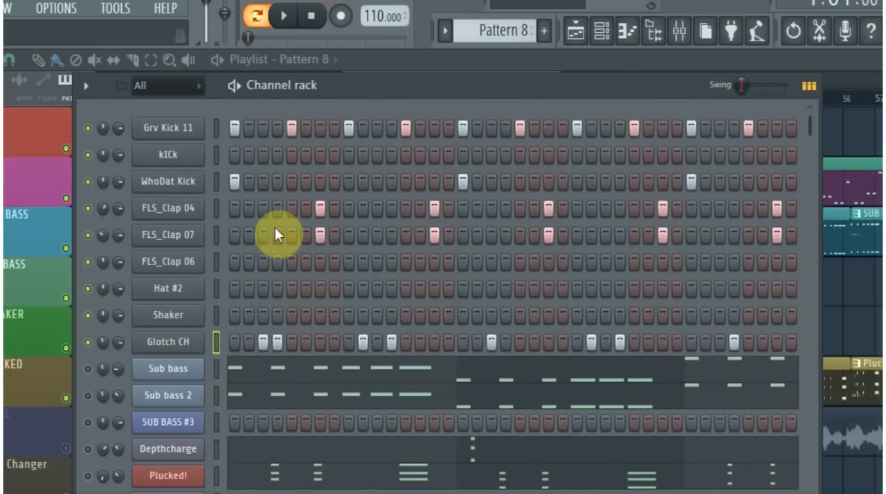
{"action": "scroll", "coordinate": [166, 337], "scroll_direction": "down", "scroll_amount": 3}
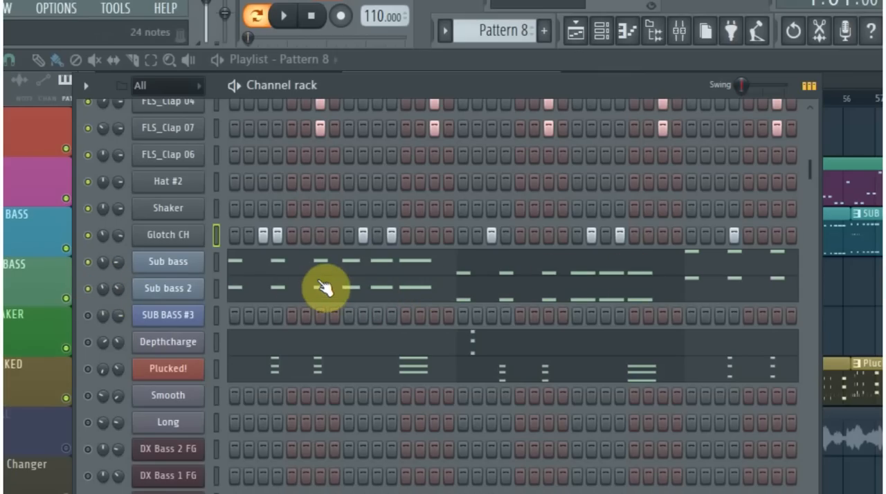
{"action": "scroll", "coordinate": [322, 280], "scroll_direction": "up", "scroll_amount": 2}
{"action": "scroll", "coordinate": [331, 274], "scroll_direction": "up", "scroll_amount": 2}
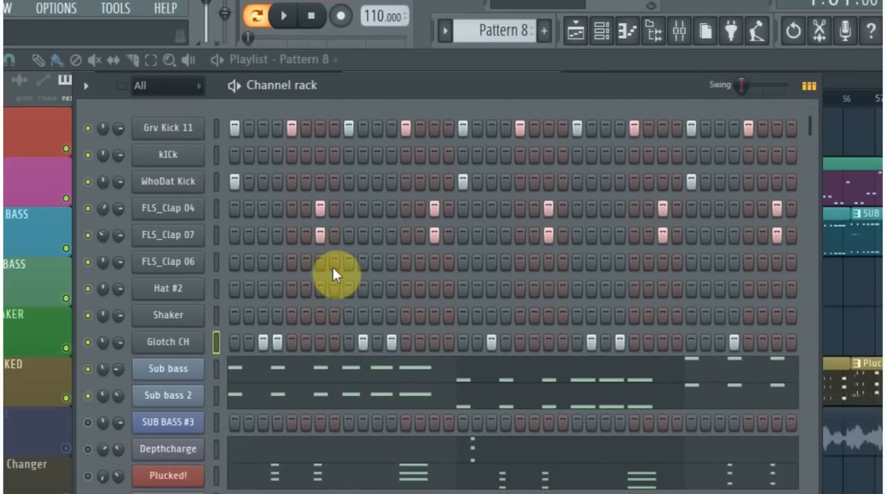
{"action": "left_click", "coordinate": [87, 369]}
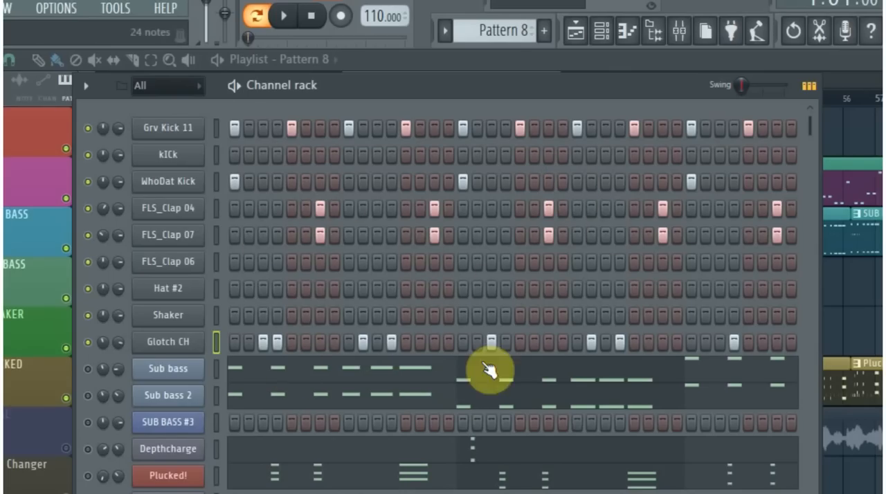
{"action": "key", "text": "space"}
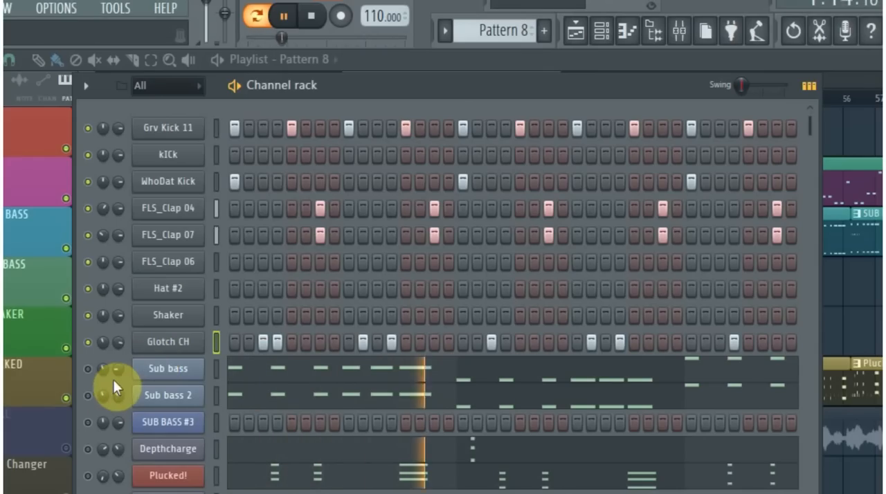
- Unmute Sub bass and Sub bass 2 and play the pattern with the bass added to the kicks, claps and percussion
{"action": "key", "text": "space"}
{"action": "left_click", "coordinate": [87, 369]}
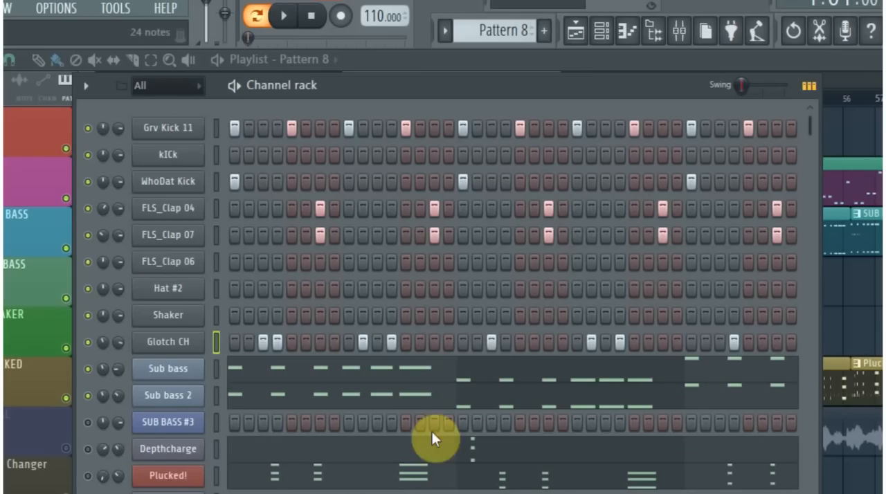
{"action": "key", "text": "space"}
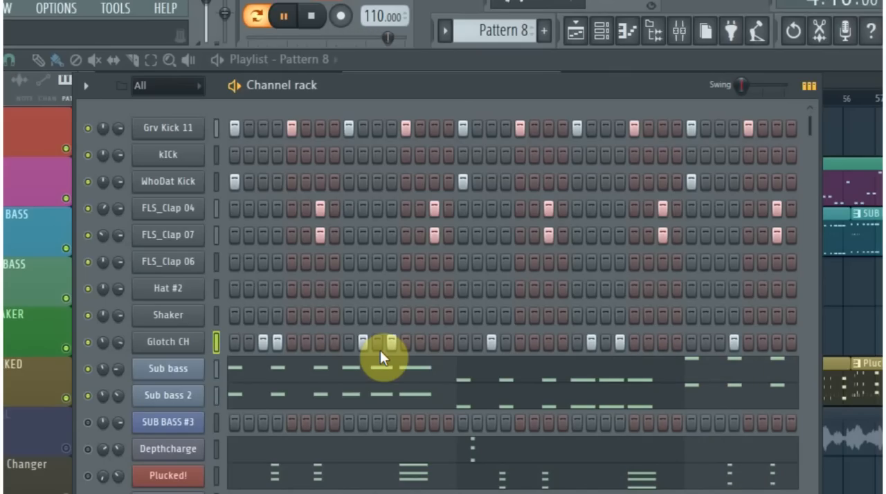
{"action": "key", "text": "space"}
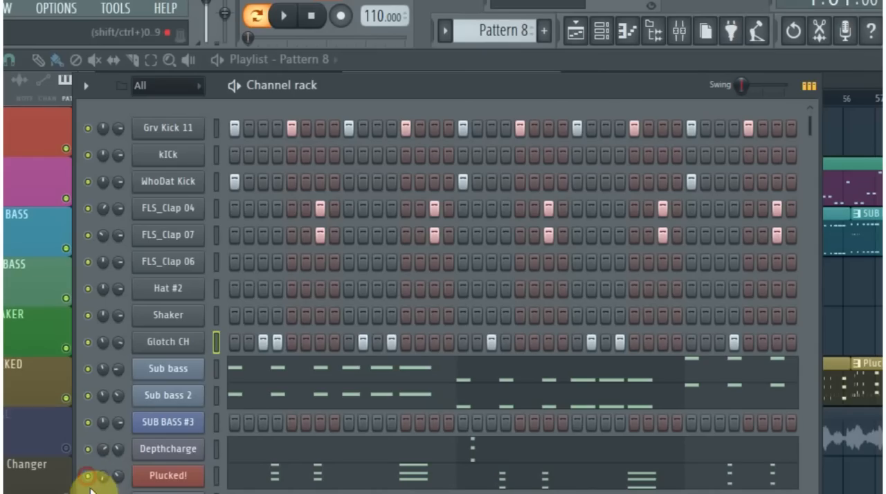
- Unmute all the remaining channels, including SUB BASS #3, Depthcharge and Plucked!
{"action": "scroll", "coordinate": [85, 487], "scroll_direction": "down", "scroll_amount": 6}
{"action": "right_click", "coordinate": [88, 451]}
{"action": "left_click", "coordinate": [148, 365]}
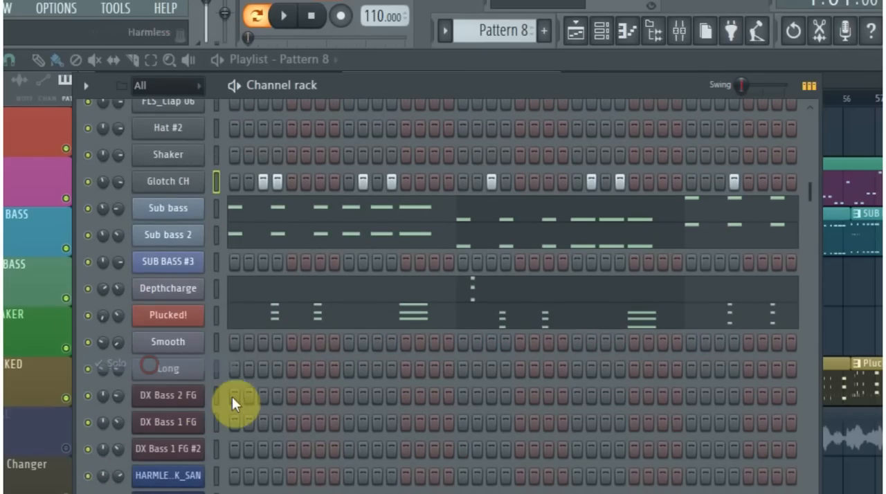
{"action": "scroll", "coordinate": [277, 395], "scroll_direction": "up", "scroll_amount": 6}
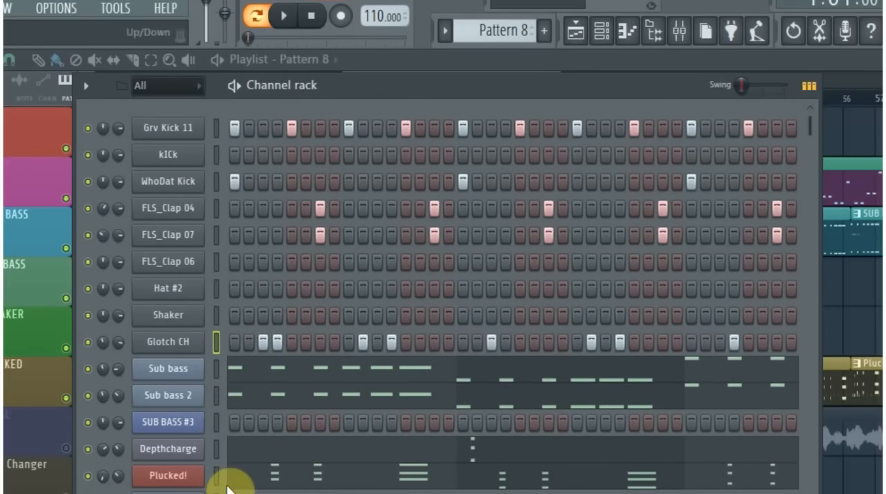
- Play the full pattern while examining the Plucked! notes in the piano roll, and close the piano roll
{"action": "key", "text": "space"}
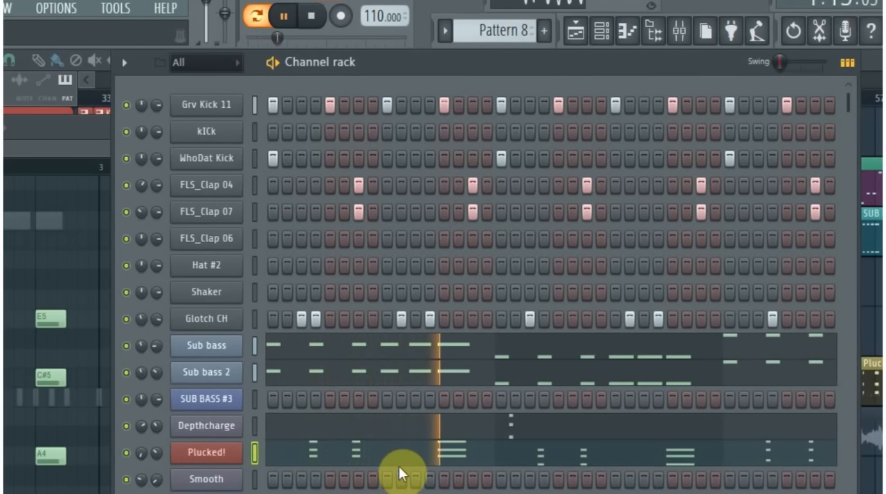
{"action": "left_click", "coordinate": [388, 452]}
{"action": "left_click", "coordinate": [389, 452]}
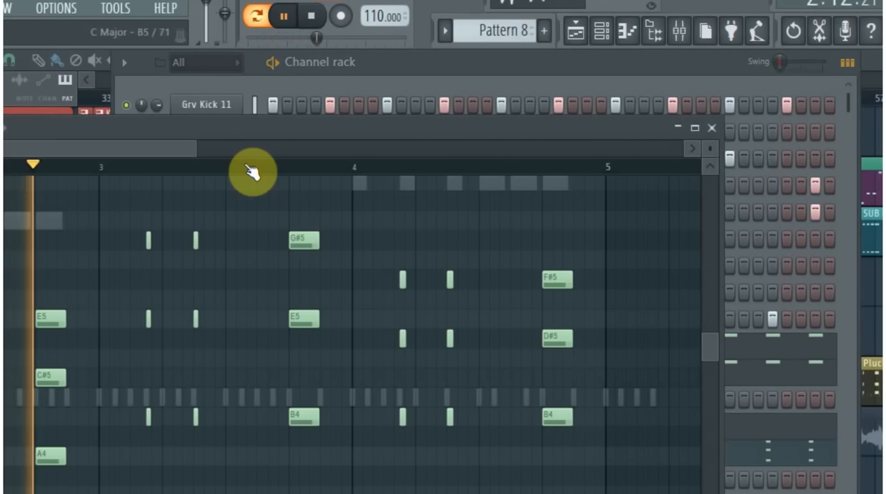
{"action": "left_click_drag", "start_coordinate": [256, 136], "coordinate": [408, 87]}
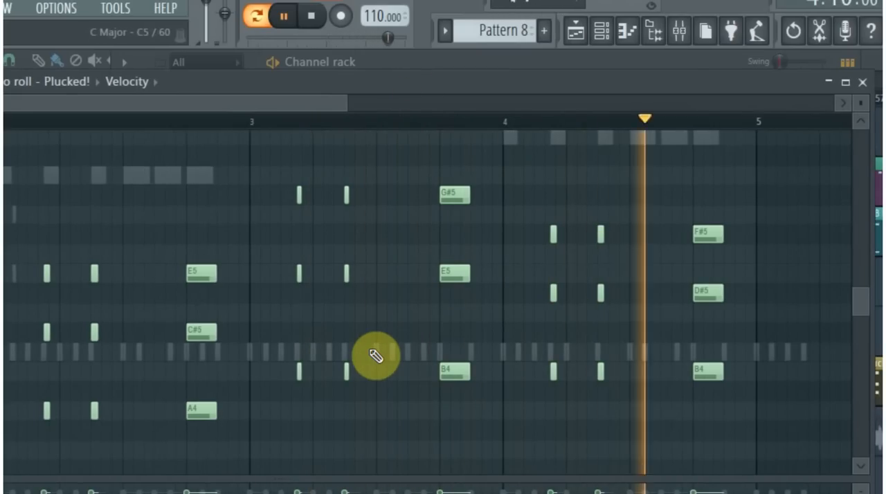
{"action": "key", "text": "space"}
{"action": "key", "text": "Escape"}
- Check the Depthcharge channel's Sytrus settings and examine its notes in the piano roll with brief playback
{"action": "scroll", "coordinate": [286, 364], "scroll_direction": "down", "scroll_amount": 2}
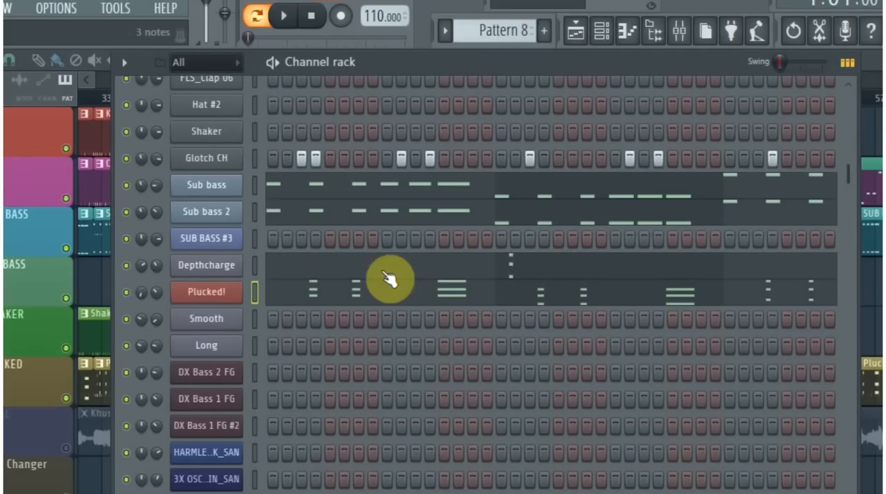
{"action": "left_click", "coordinate": [222, 269]}
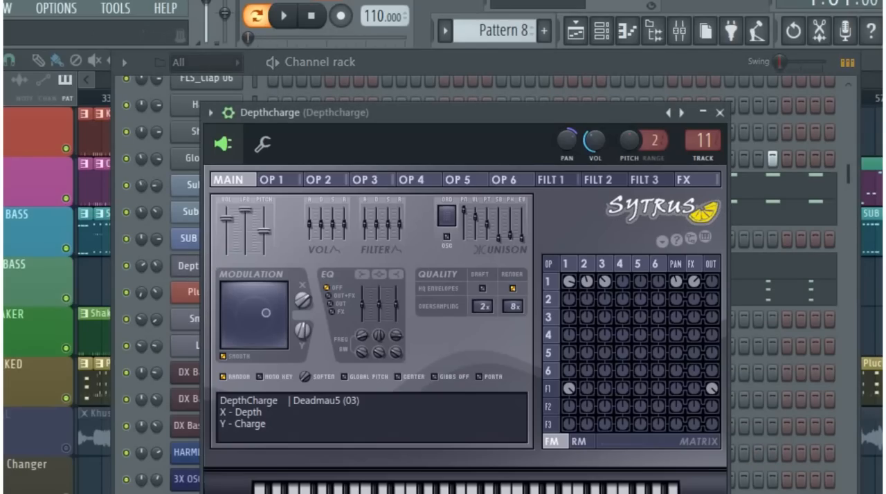
{"action": "key", "text": "F7"}
{"action": "key", "text": "space"}
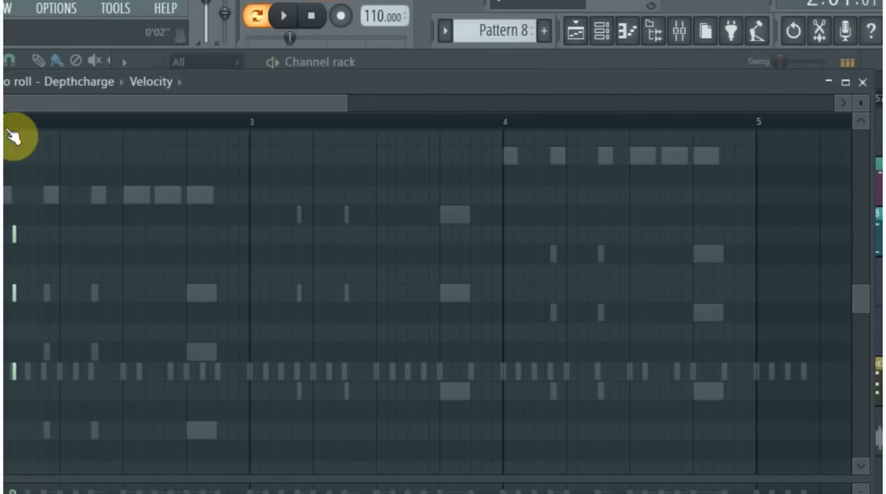
{"action": "key", "text": "space"}
{"action": "left_click", "coordinate": [862, 83]}
{"action": "scroll", "coordinate": [307, 223], "scroll_direction": "up", "scroll_amount": 5}
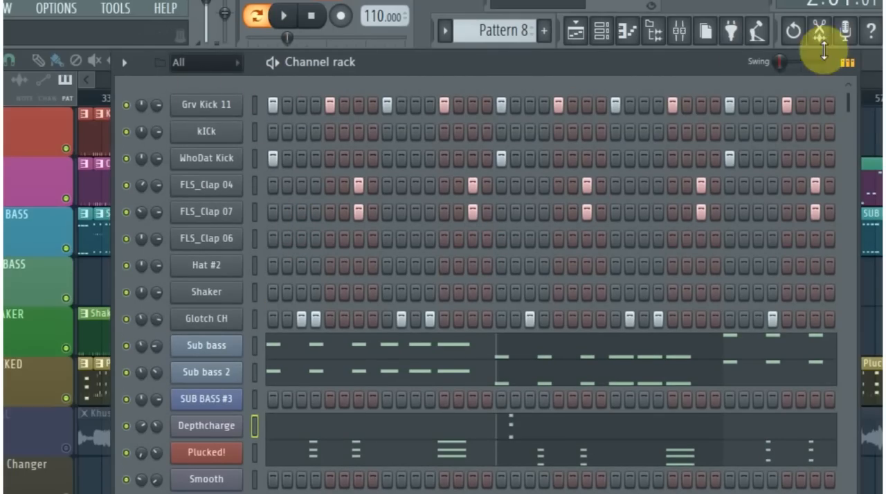
- Examine how the Kick, CLAP, SUB BASS, Shaker and Plucked clips are arranged along the playlist
{"action": "key", "text": "F6"}
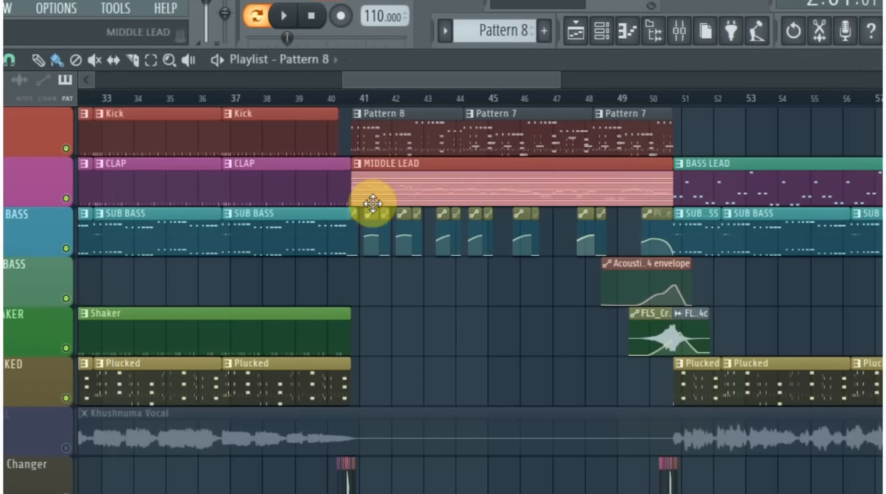
{"action": "scroll", "coordinate": [340, 272], "scroll_direction": "down", "scroll_amount": 2}
{"action": "scroll", "coordinate": [339, 270], "scroll_direction": "down", "scroll_amount": 2}
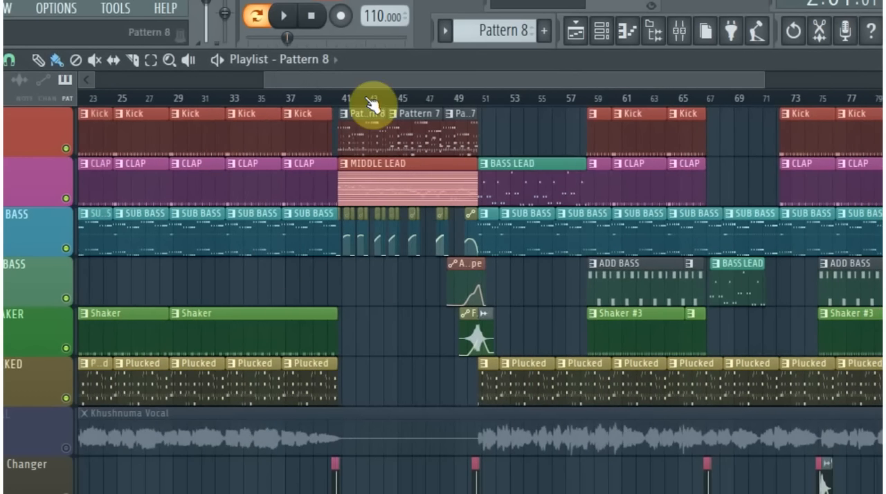
{"action": "left_click_drag", "start_coordinate": [364, 84], "coordinate": [83, 72]}
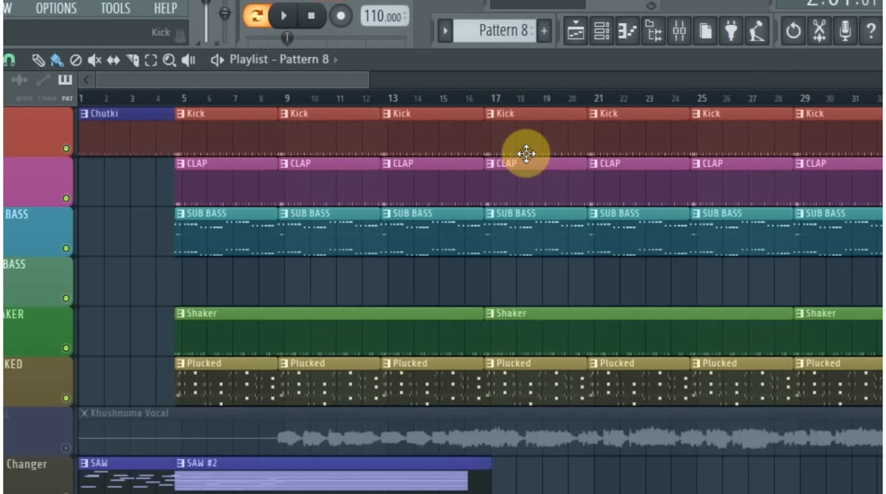
{"action": "left_click_drag", "start_coordinate": [370, 79], "coordinate": [494, 79]}
{"action": "scroll", "coordinate": [151, 324], "scroll_direction": "up", "scroll_amount": 1}
{"action": "scroll", "coordinate": [139, 339], "scroll_direction": "down", "scroll_amount": 4}
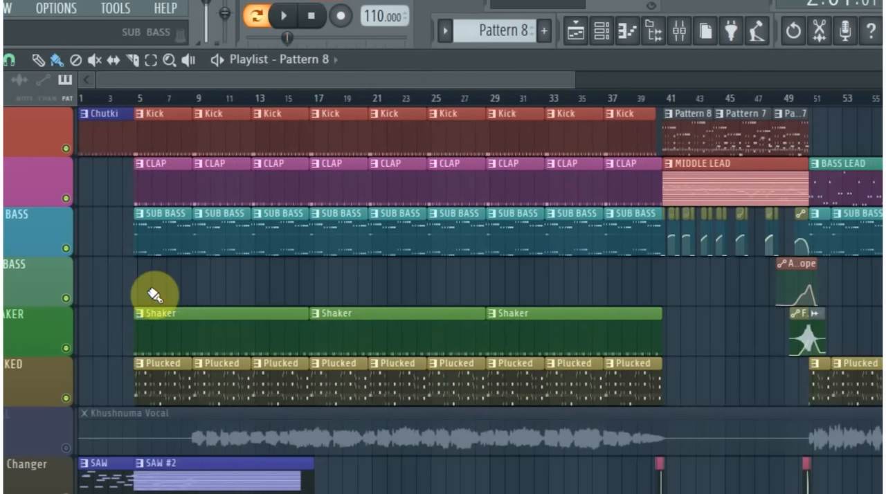
{"action": "key", "text": "F6"}
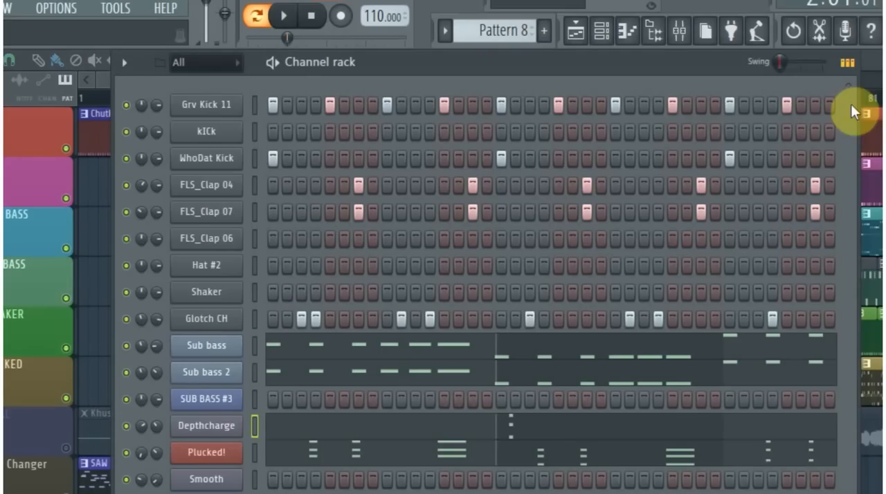
- Widen the channel rack and play Pattern 8 with all its layers together
{"action": "left_click_drag", "start_coordinate": [858, 75], "coordinate": [885, 76]}
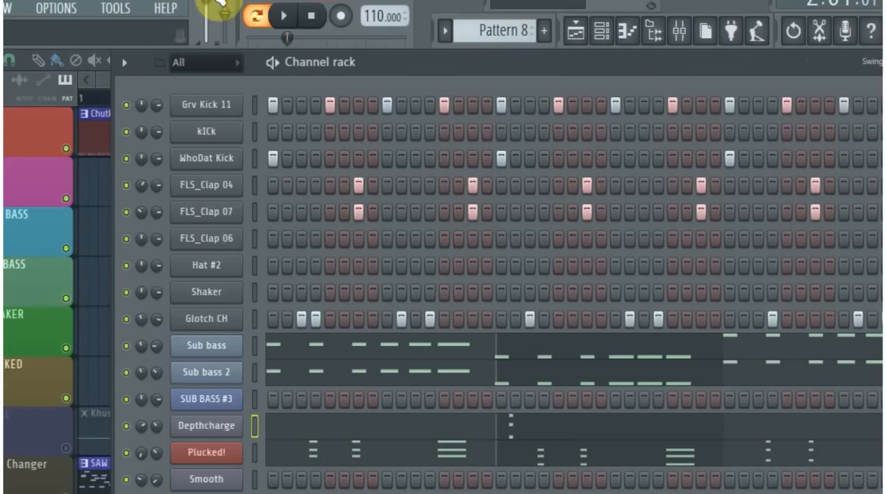
{"action": "left_click", "coordinate": [287, 21]}
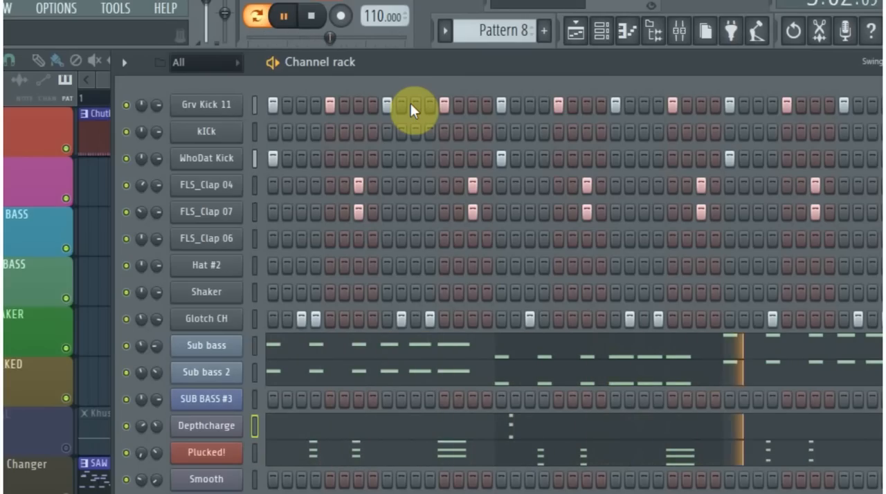
{"action": "key", "text": "space"}
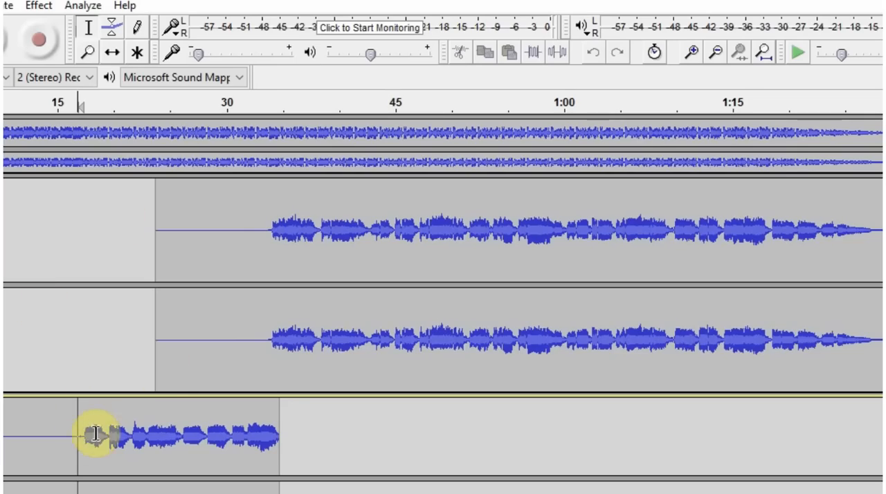
- In Audacity, play the lower vocal track from its first phrase and the vocal track above it from about 34 seconds
{"action": "left_click", "coordinate": [88, 440]}
{"action": "scroll", "coordinate": [121, 440], "scroll_direction": "down", "scroll_amount": 1}
{"action": "key", "text": "space"}
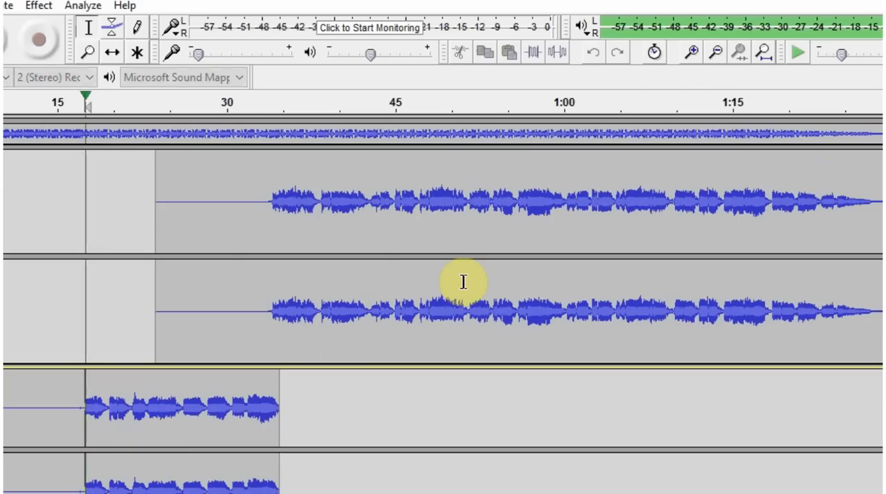
{"action": "key", "text": "space"}
{"action": "left_click", "coordinate": [274, 203]}
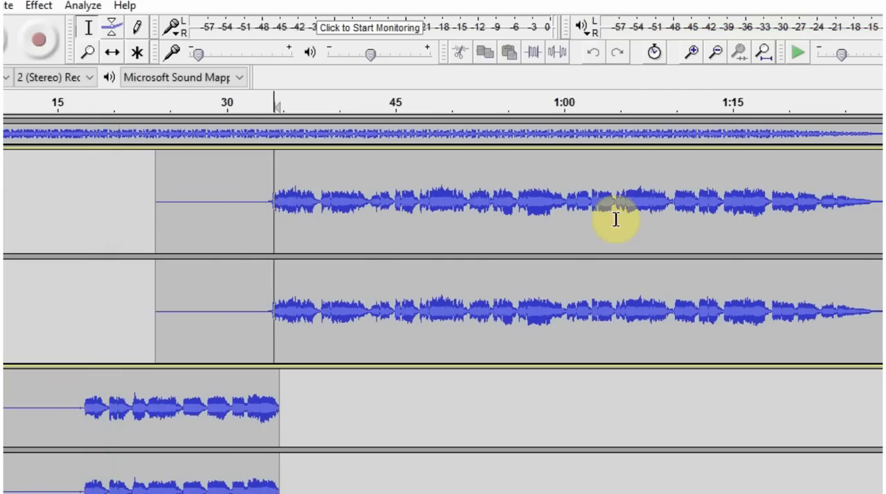
{"action": "key", "text": "space"}
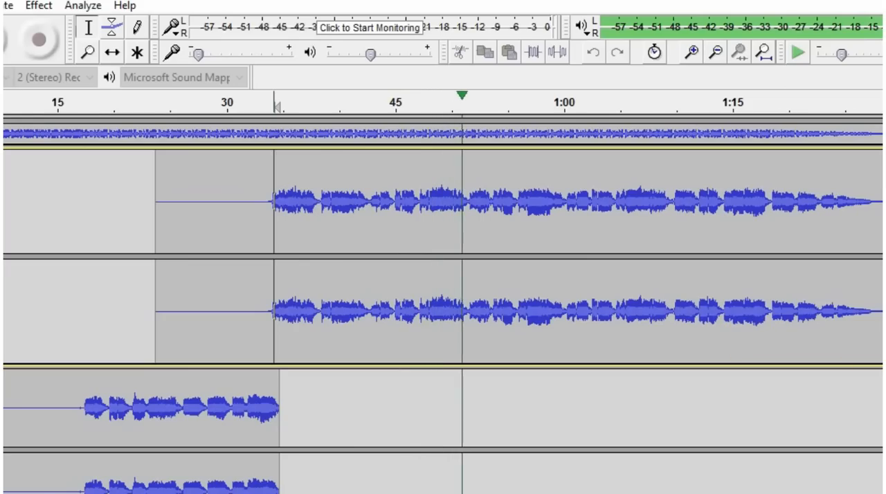
{"action": "key", "text": "space"}
{"action": "scroll", "coordinate": [443, 304], "scroll_direction": "up", "scroll_amount": 1}
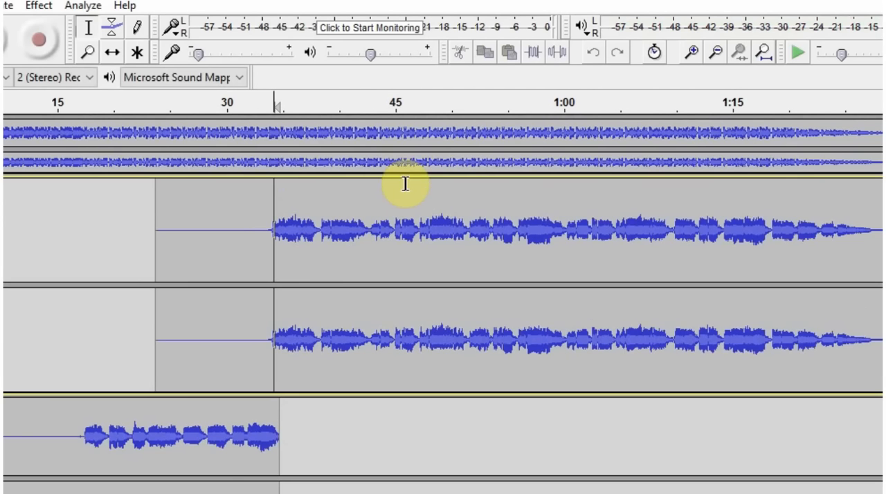
- Enlarge the height of the music track above the vocal tracks and look over its waveform
{"action": "left_click_drag", "start_coordinate": [405, 175], "coordinate": [419, 301]}
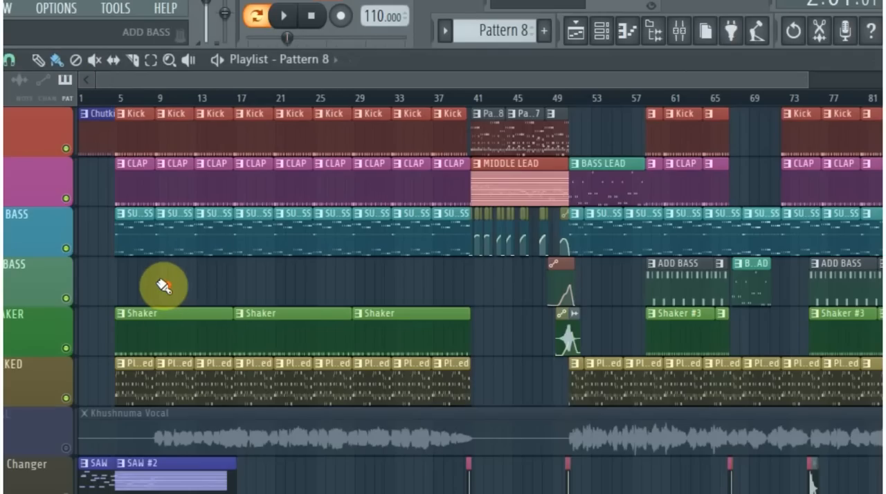
{"action": "scroll", "coordinate": [162, 286], "scroll_direction": "up", "scroll_amount": 3}
{"action": "scroll", "coordinate": [159, 286], "scroll_direction": "down", "scroll_amount": 4}
- Switch back to FL Studio and unmute the Khushnuma Vocal track in the playlist
{"action": "left_click", "coordinate": [66, 454]}
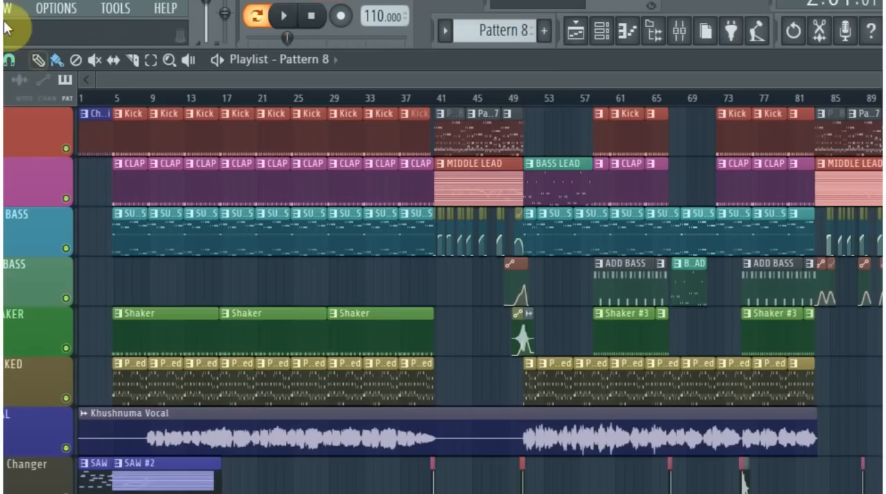
{"action": "left_click", "coordinate": [10, 63]}
{"action": "left_click", "coordinate": [8, 67]}
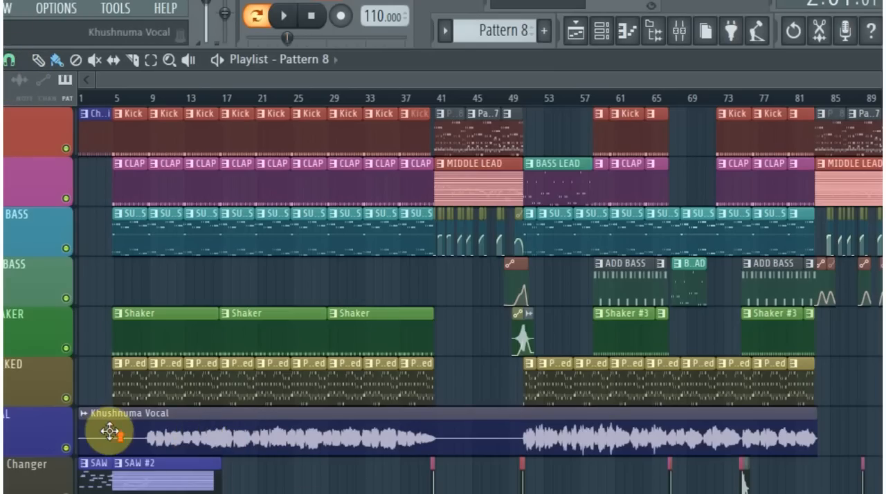
- Open the Chord pattern from the playlist and examine its Piozone Soft TRANCE_Background Preset_SAN notes in the piano roll
{"action": "scroll", "coordinate": [107, 425], "scroll_direction": "up", "scroll_amount": 2}
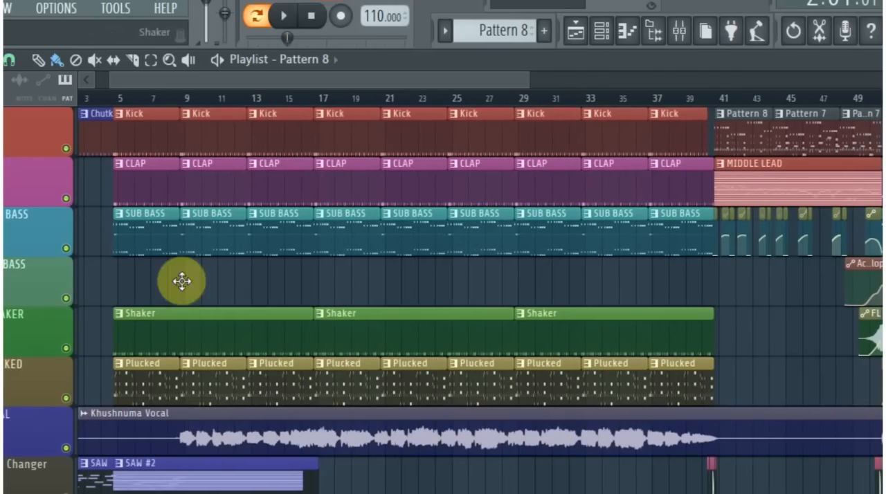
{"action": "scroll", "coordinate": [227, 454], "scroll_direction": "down", "scroll_amount": 3}
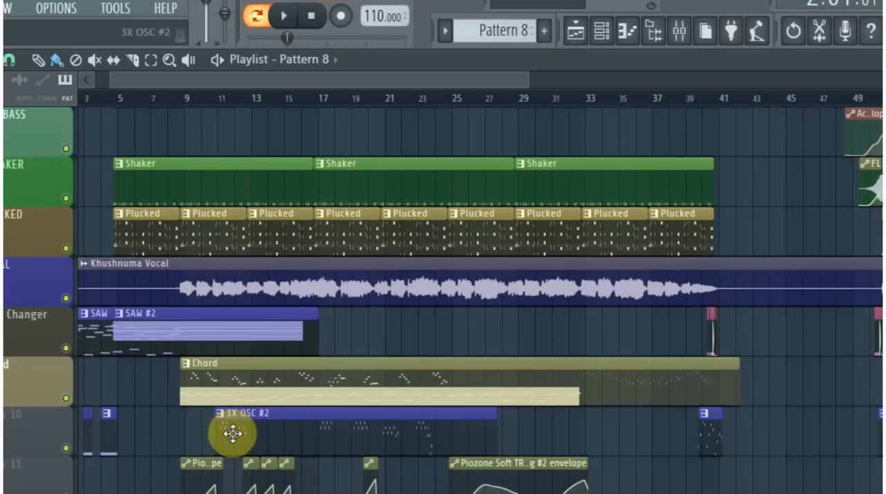
{"action": "double_click", "coordinate": [247, 391]}
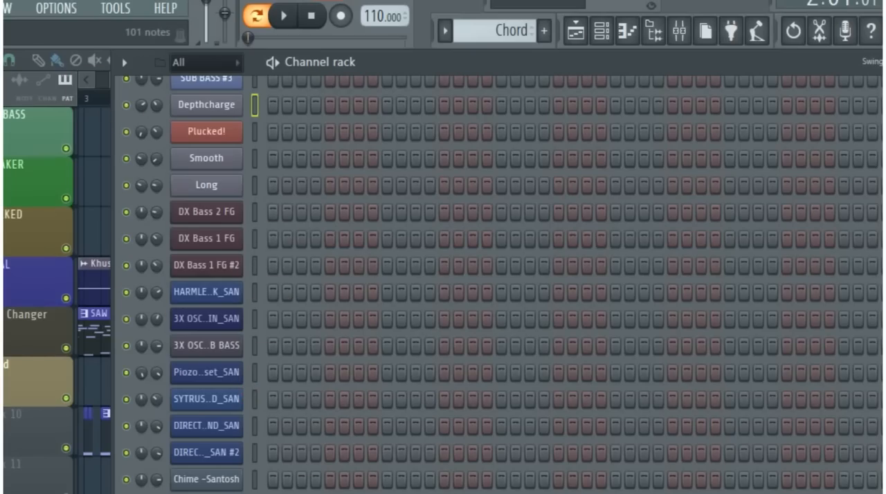
{"action": "left_click", "coordinate": [277, 493]}
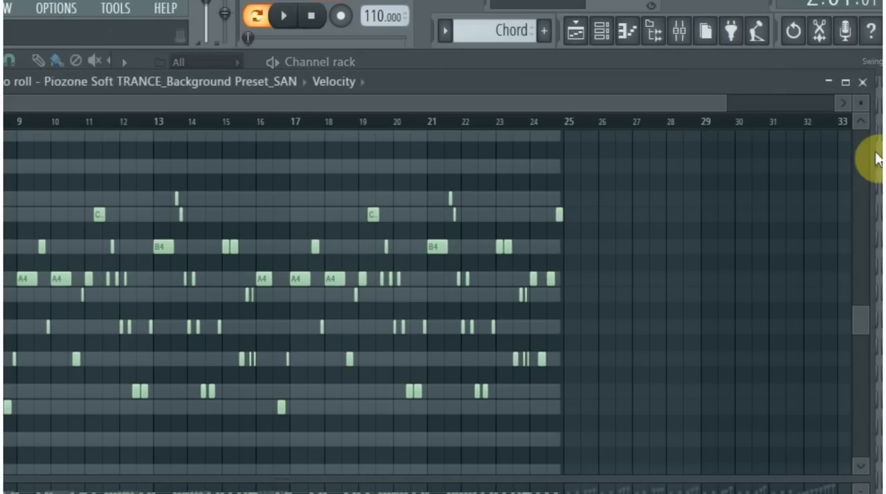
{"action": "scroll", "coordinate": [39, 357], "scroll_direction": "up", "scroll_amount": 4}
{"action": "left_click_drag", "start_coordinate": [210, 109], "coordinate": [63, 114]}
- Play the song from bar 9 with the channel rack open, and play the Chord pattern alone in pattern mode
{"action": "left_click", "coordinate": [603, 33]}
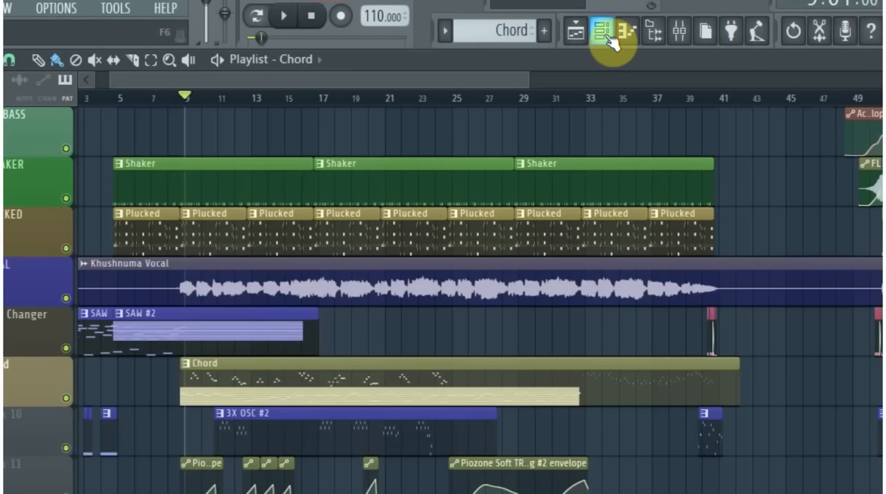
{"action": "left_click", "coordinate": [606, 38]}
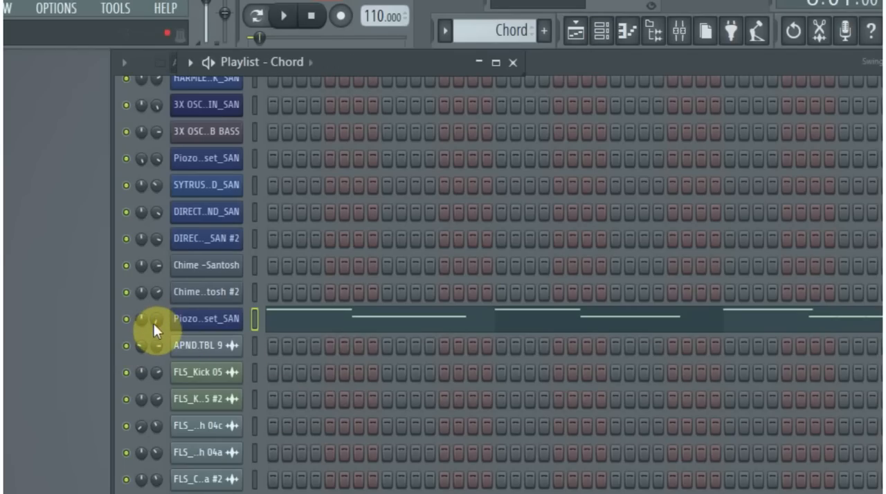
{"action": "key", "text": "space"}
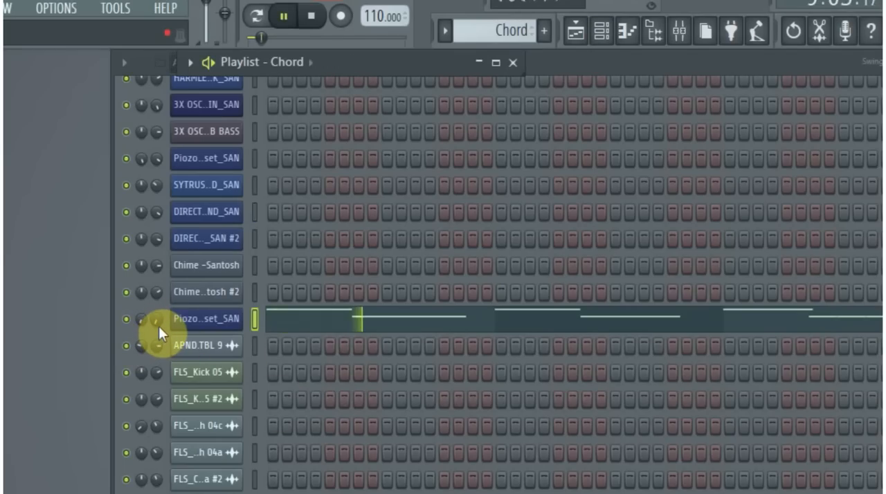
{"action": "left_click", "coordinate": [282, 17]}
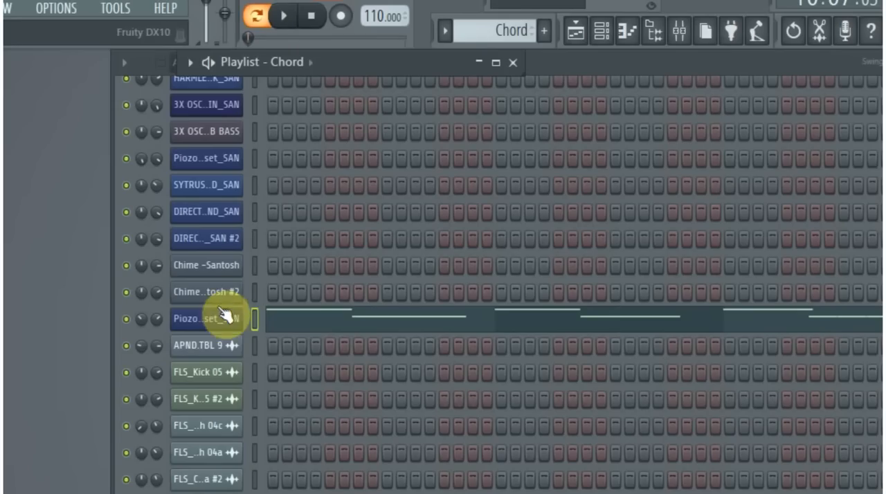
{"action": "left_click", "coordinate": [284, 16]}
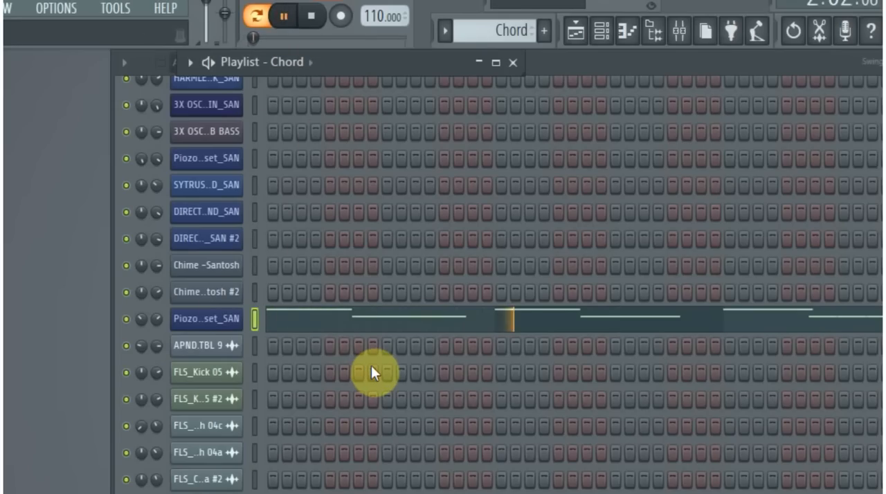
- Mute the HARMLE..d_SAN channel and audition the Piozone Soft TRANCE_Background Preset_SAN channel with its notes open in the piano roll
{"action": "scroll", "coordinate": [279, 431], "scroll_direction": "down", "scroll_amount": 8}
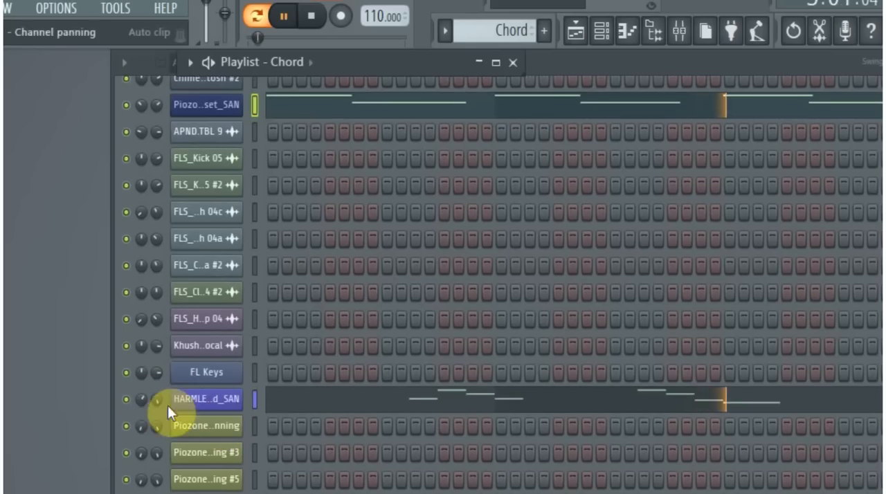
{"action": "left_click", "coordinate": [127, 399]}
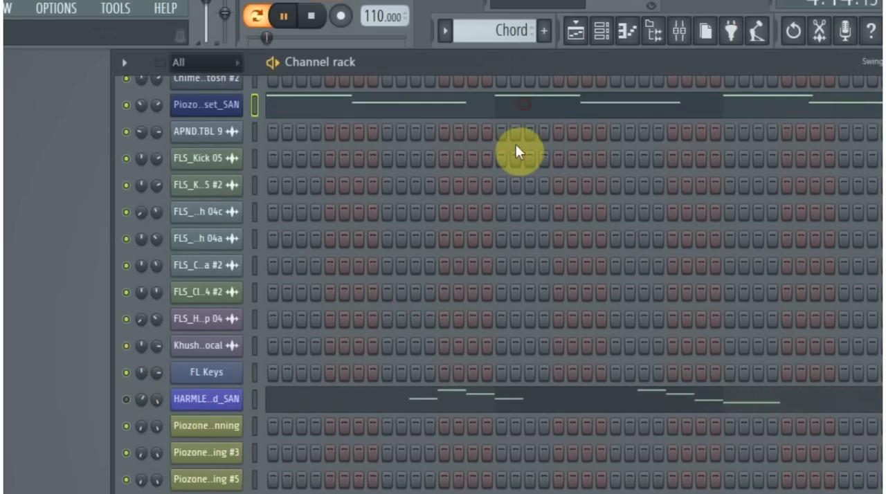
{"action": "left_click", "coordinate": [510, 113]}
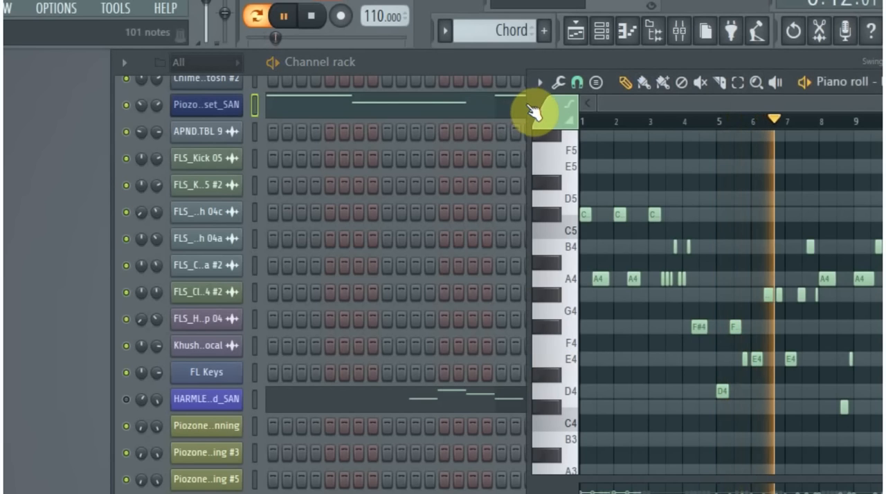
{"action": "left_click_drag", "start_coordinate": [527, 103], "coordinate": [68, 148]}
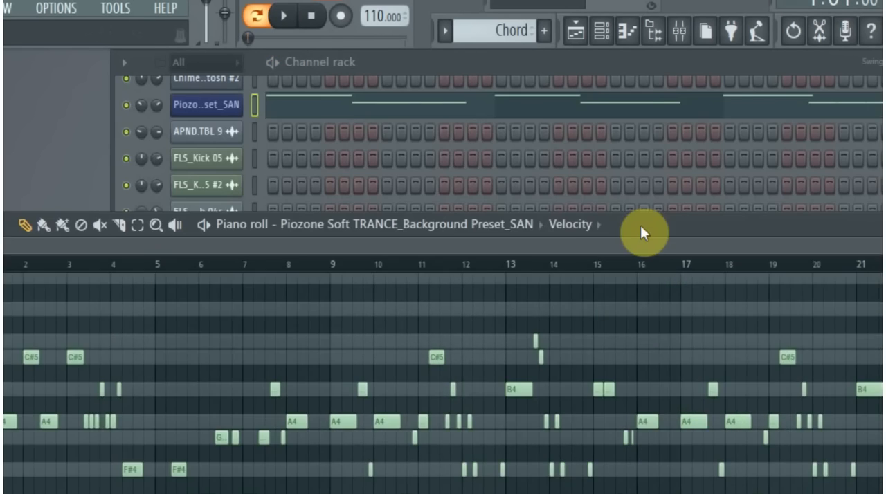
{"action": "left_click_drag", "start_coordinate": [640, 225], "coordinate": [657, 128]}
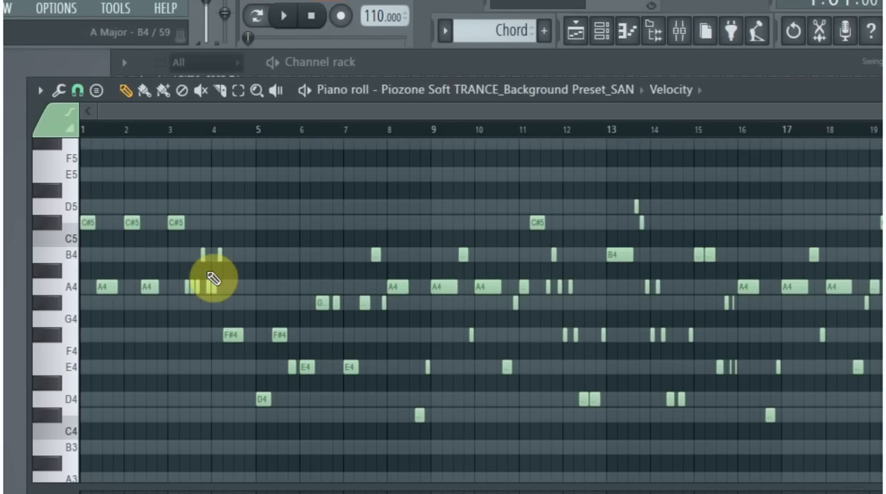
- Examine the melody's note names in the piano roll from bar 1 through bar 8 at a closer zoom
{"action": "scroll", "coordinate": [103, 290], "scroll_direction": "up", "scroll_amount": 3}
{"action": "scroll", "coordinate": [105, 292], "scroll_direction": "up", "scroll_amount": 2}
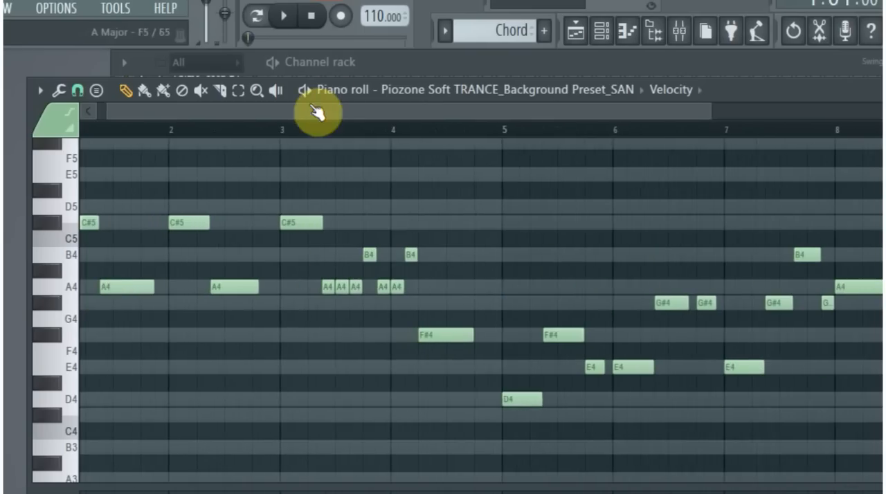
{"action": "left_click_drag", "start_coordinate": [327, 107], "coordinate": [220, 126]}
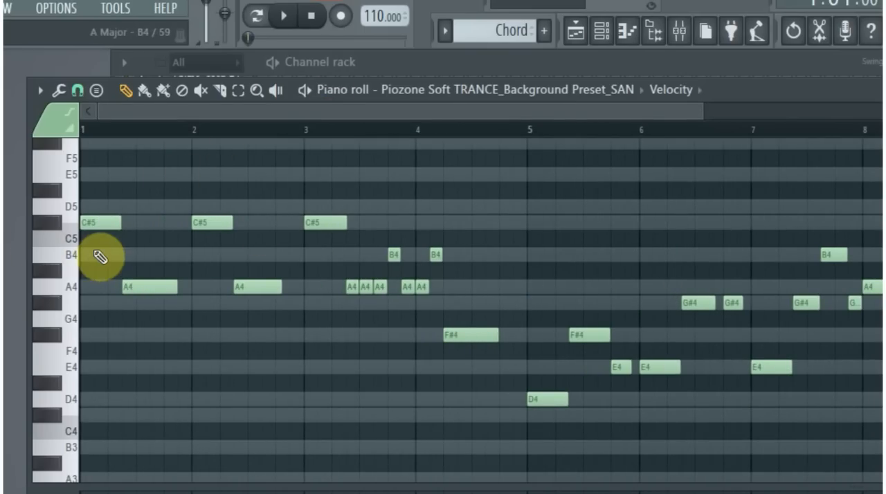
{"action": "scroll", "coordinate": [100, 252], "scroll_direction": "up", "scroll_amount": 2}
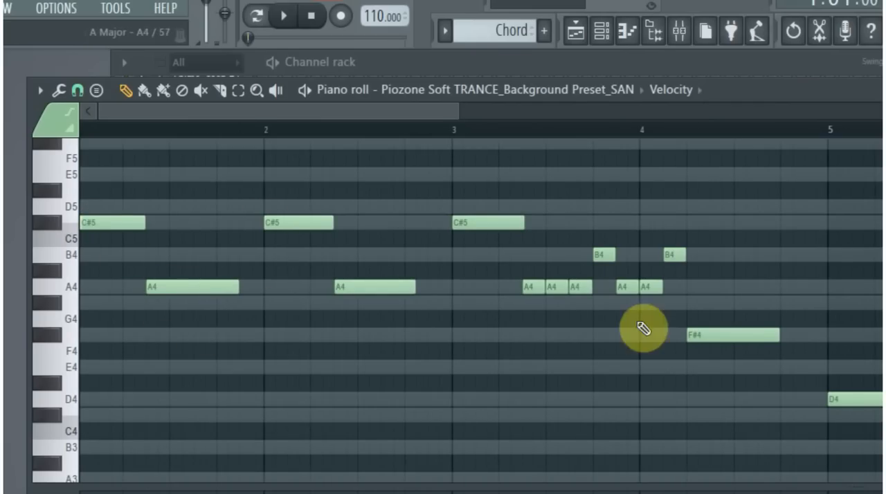
{"action": "left_click_drag", "start_coordinate": [400, 107], "coordinate": [526, 104]}
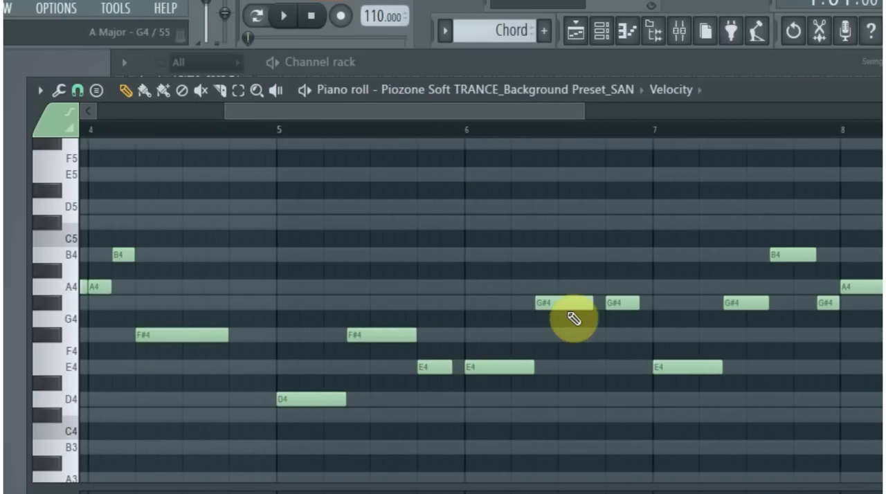
{"action": "scroll", "coordinate": [439, 377], "scroll_direction": "down", "scroll_amount": 5}
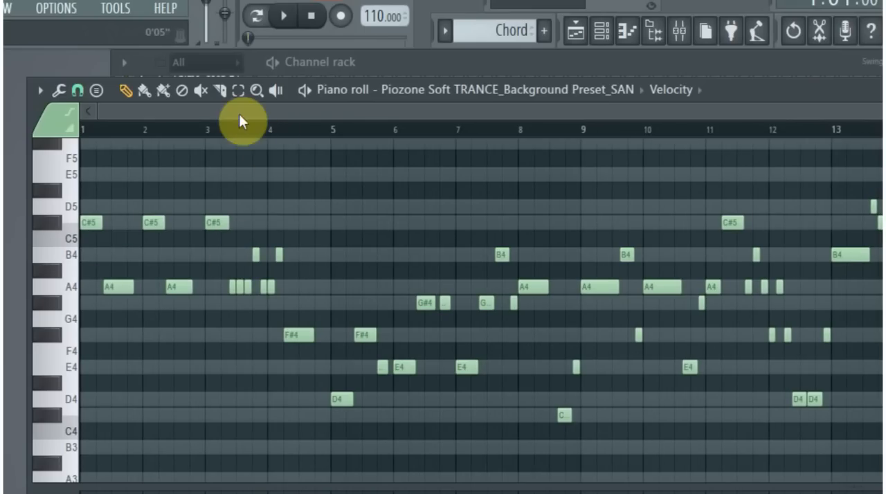
{"action": "left_click_drag", "start_coordinate": [26, 116], "coordinate": [1, 118]}
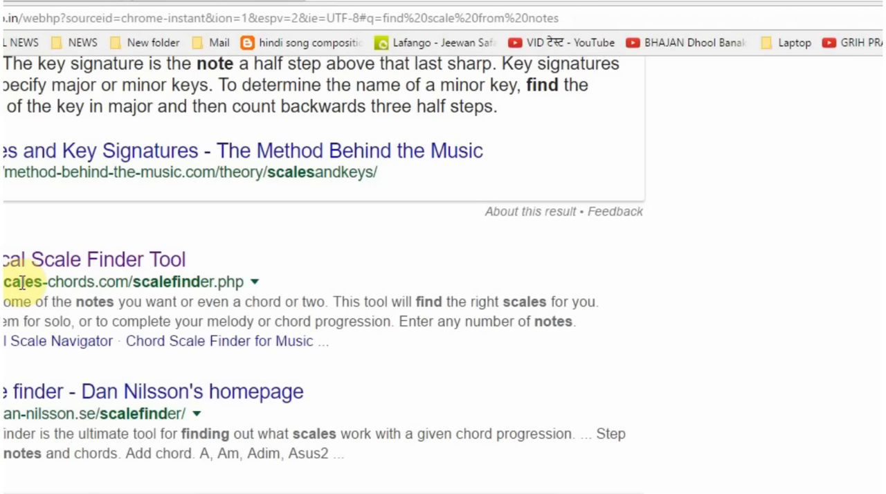
{"action": "scroll", "coordinate": [22, 282], "scroll_direction": "up", "scroll_amount": 3}
{"action": "left_click_drag", "start_coordinate": [140, 106], "coordinate": [2, 130]}
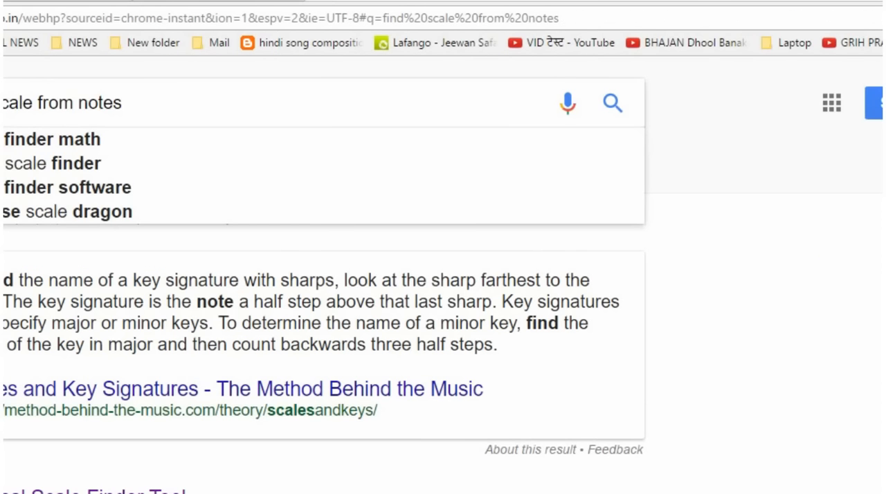
- Switch to the web browser, review the Google search "find scale from notes", and go to the Musical Scale Finder Tool page
{"action": "scroll", "coordinate": [325, 277], "scroll_direction": "down", "scroll_amount": 2}
{"action": "scroll", "coordinate": [30, 118], "scroll_direction": "up", "scroll_amount": 2}
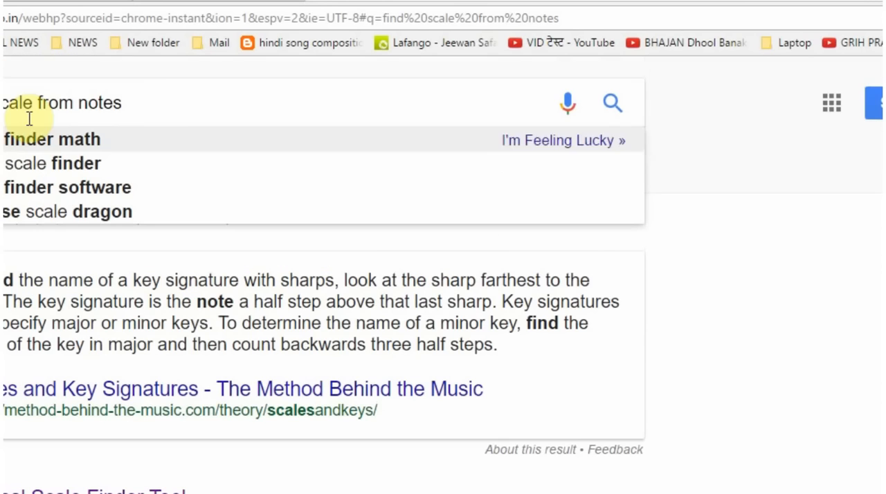
{"action": "double_click", "coordinate": [152, 104]}
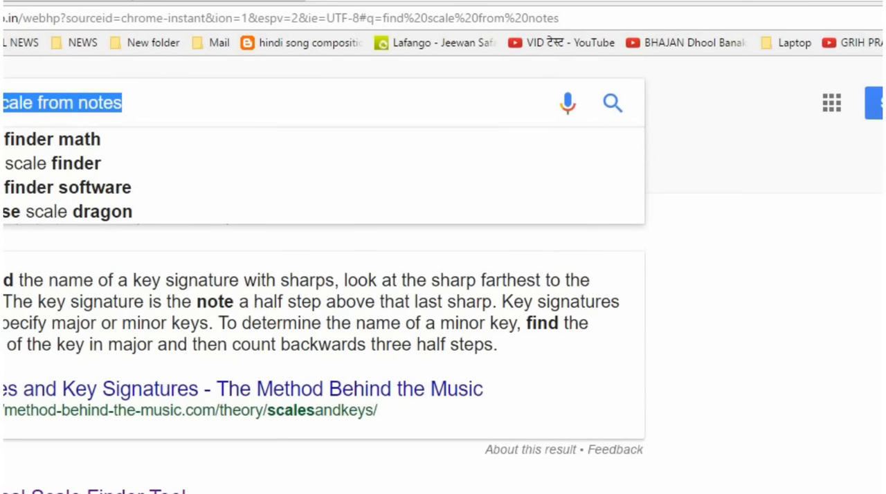
{"action": "scroll", "coordinate": [227, 238], "scroll_direction": "down", "scroll_amount": 3}
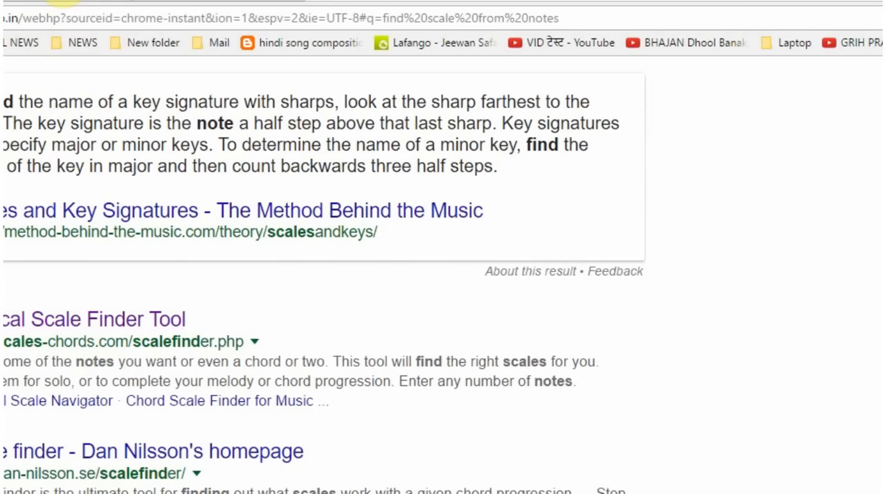
{"action": "left_click", "coordinate": [61, 1]}
- Select C#/Db and A as the first two notes in the scale finder and run the scale search
{"action": "scroll", "coordinate": [241, 357], "scroll_direction": "down", "scroll_amount": 3}
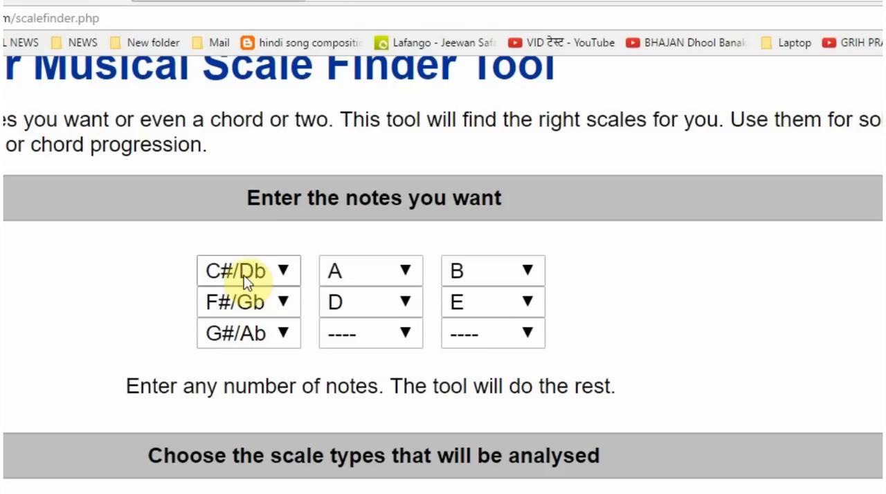
{"action": "left_click", "coordinate": [280, 275]}
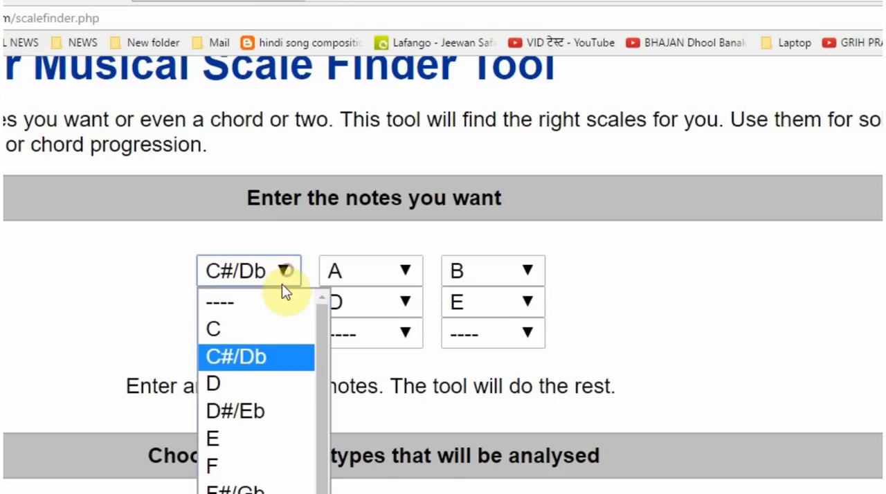
{"action": "left_click", "coordinate": [266, 354]}
{"action": "left_click", "coordinate": [354, 271]}
{"action": "left_click", "coordinate": [339, 493]}
{"action": "scroll", "coordinate": [67, 386], "scroll_direction": "down", "scroll_amount": 3}
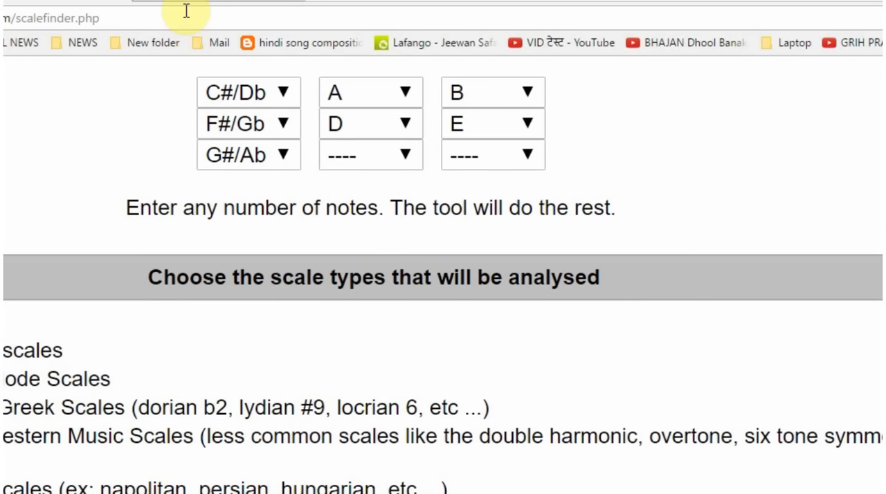
{"action": "scroll", "coordinate": [302, 415], "scroll_direction": "down", "scroll_amount": 10}
{"action": "scroll", "coordinate": [302, 415], "scroll_direction": "up", "scroll_amount": 3}
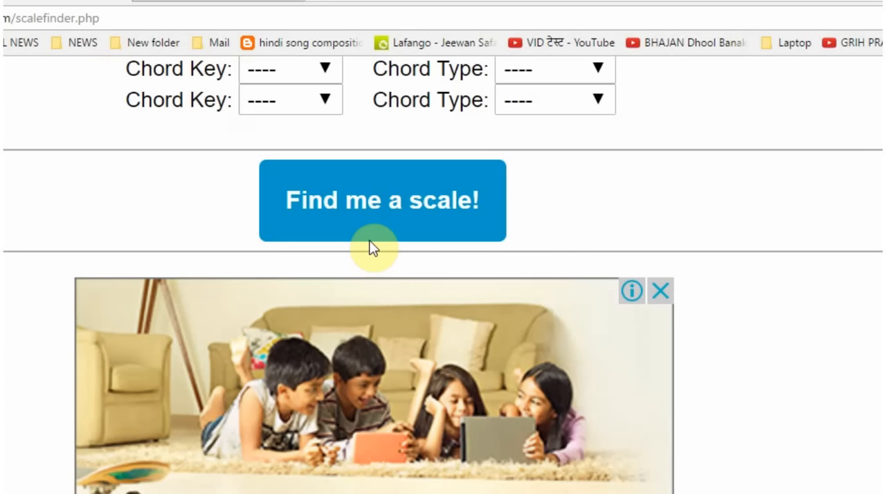
{"action": "left_click", "coordinate": [381, 200]}
- Review the table of scales matching the entered notes, and switch back to FL Studio
{"action": "scroll", "coordinate": [118, 462], "scroll_direction": "down", "scroll_amount": 3}
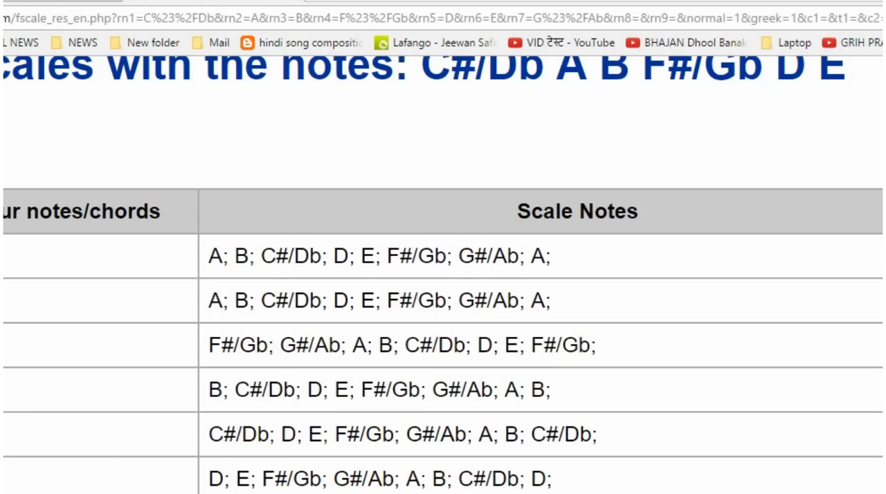
{"action": "scroll", "coordinate": [443, 277], "scroll_direction": "down", "scroll_amount": 5}
{"action": "scroll", "coordinate": [443, 277], "scroll_direction": "up", "scroll_amount": 7}
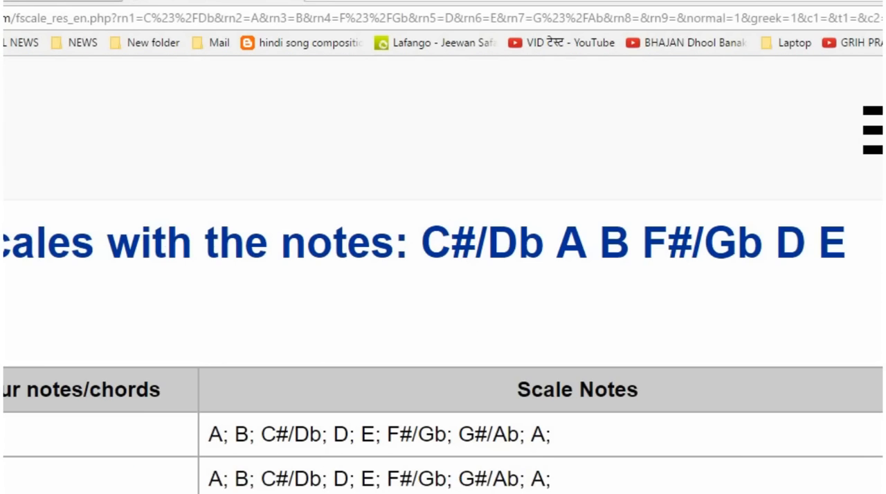
{"action": "scroll", "coordinate": [443, 311], "scroll_direction": "down", "scroll_amount": 1}
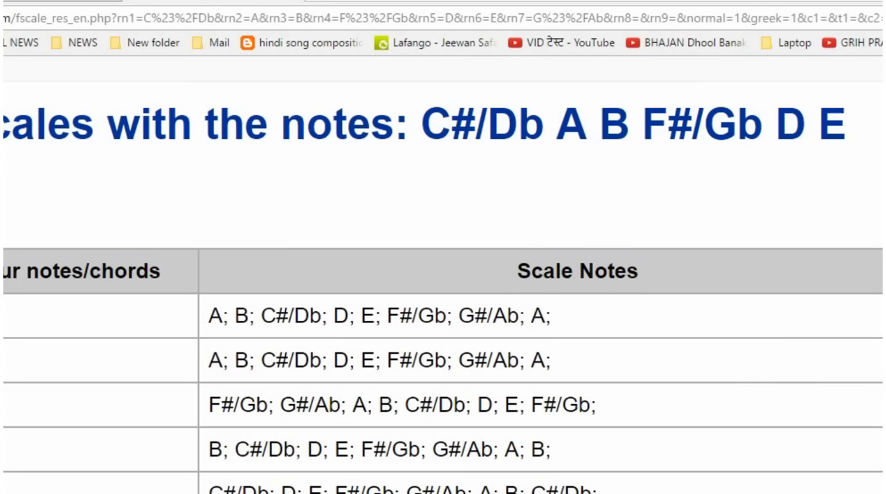
{"action": "left_click_drag", "start_coordinate": [628, 172], "coordinate": [664, 274]}
{"action": "left_click", "coordinate": [629, 172]}
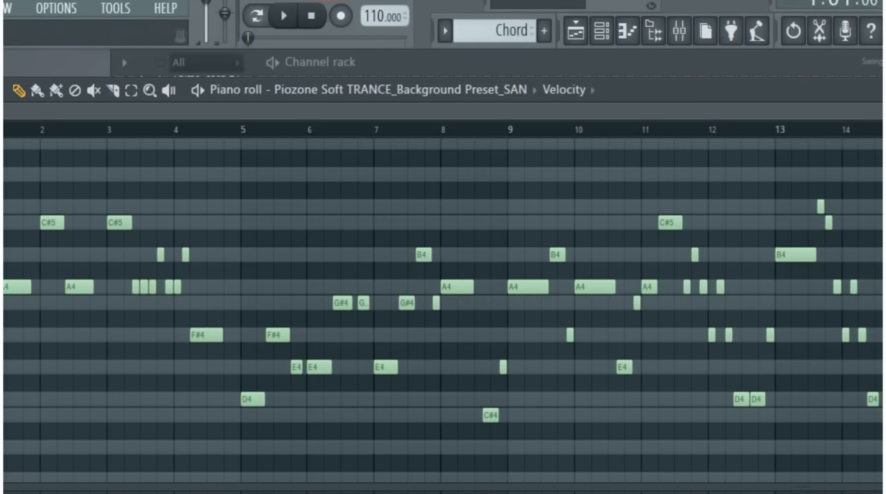
- Open the Sampler channel's scale notes in the piano roll and look up the Major scale among the stamp options
{"action": "key", "text": "F6"}
{"action": "scroll", "coordinate": [494, 284], "scroll_direction": "down", "scroll_amount": 3}
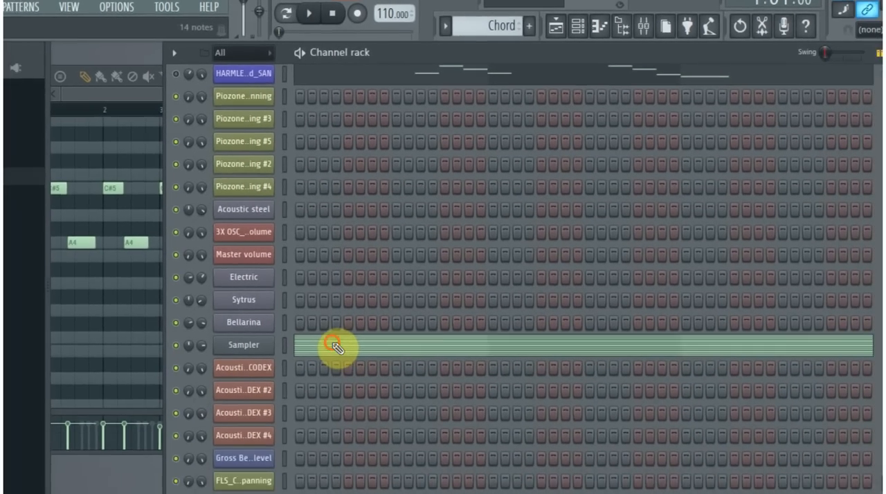
{"action": "left_click", "coordinate": [334, 361]}
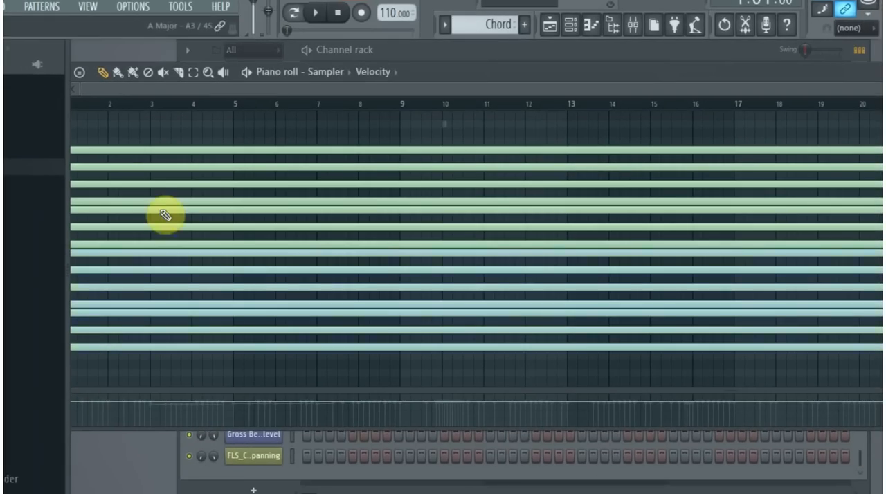
{"action": "left_click", "coordinate": [84, 74]}
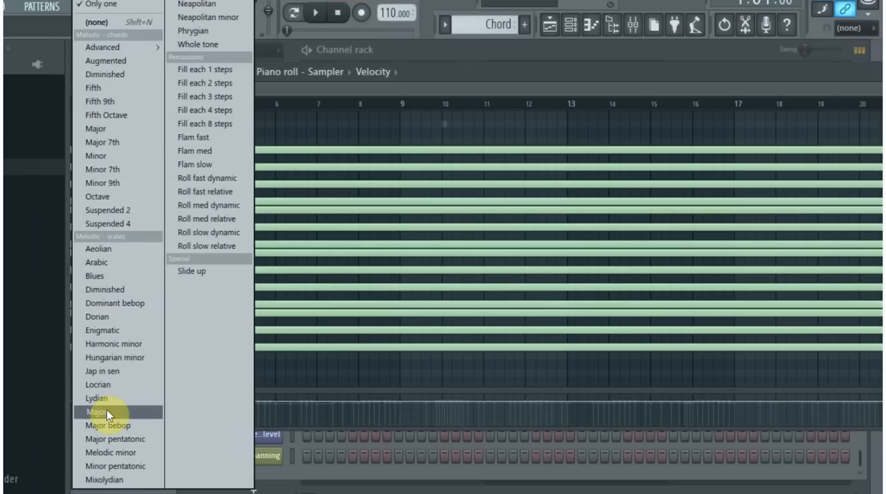
{"action": "left_click", "coordinate": [744, 93]}
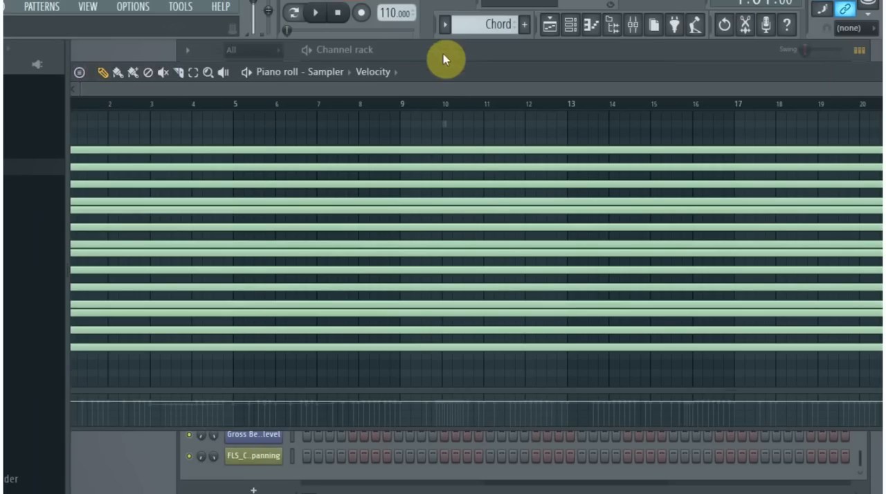
- Reposition the piano roll so its keyboard shows, and look up the Ghost channels option among the helpers
{"action": "left_click_drag", "start_coordinate": [465, 74], "coordinate": [557, 63]}
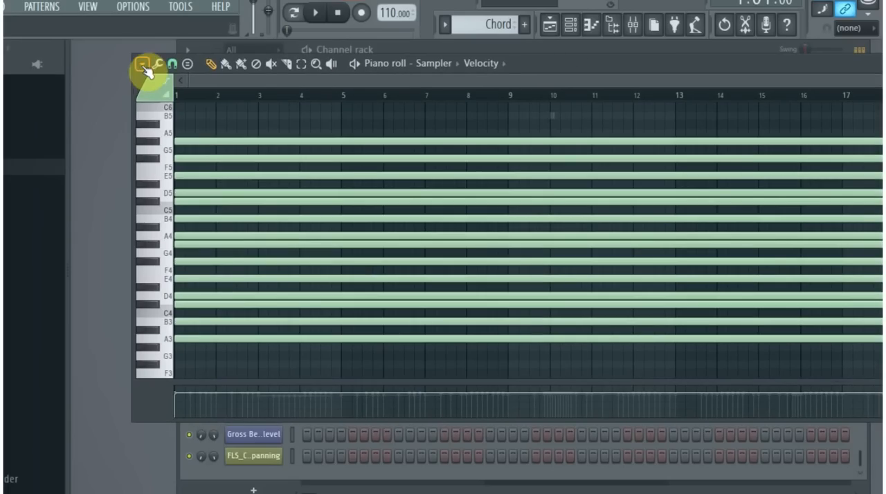
{"action": "left_click", "coordinate": [143, 65]}
{"action": "mouse_move", "coordinate": [142, 181]}
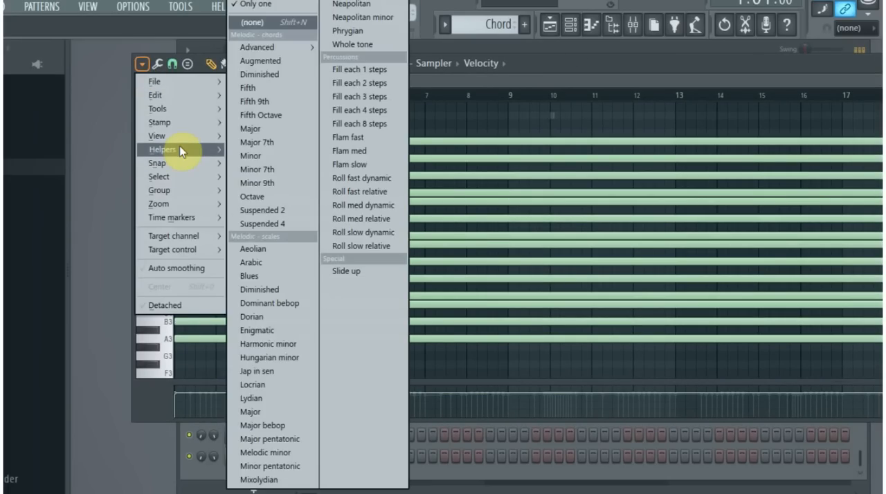
{"action": "mouse_move", "coordinate": [197, 152]}
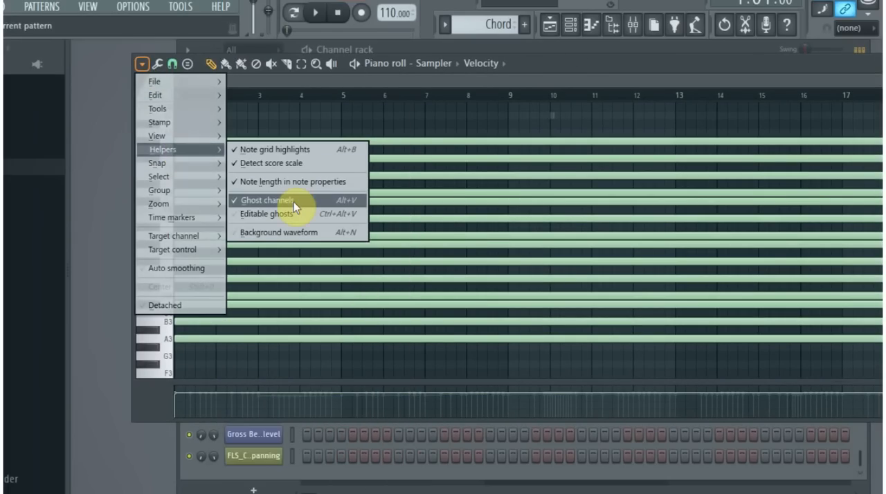
- Reopen the Piozone Soft TRANCE_Background Preset_SAN notes from the channel rack and examine the melody in the piano roll
{"action": "left_click_drag", "start_coordinate": [574, 64], "coordinate": [511, 372]}
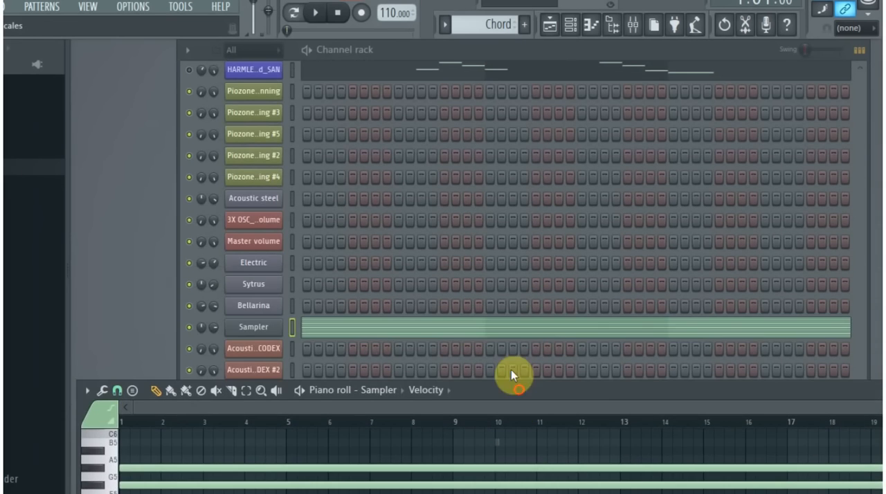
{"action": "scroll", "coordinate": [360, 233], "scroll_direction": "up", "scroll_amount": 6}
{"action": "left_click", "coordinate": [349, 91]}
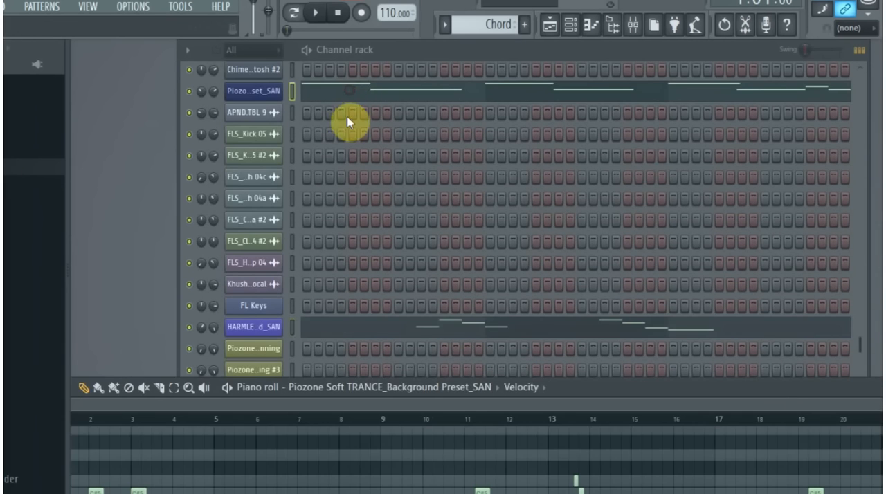
{"action": "left_click_drag", "start_coordinate": [561, 391], "coordinate": [554, 118]}
{"action": "scroll", "coordinate": [158, 319], "scroll_direction": "down", "scroll_amount": 2}
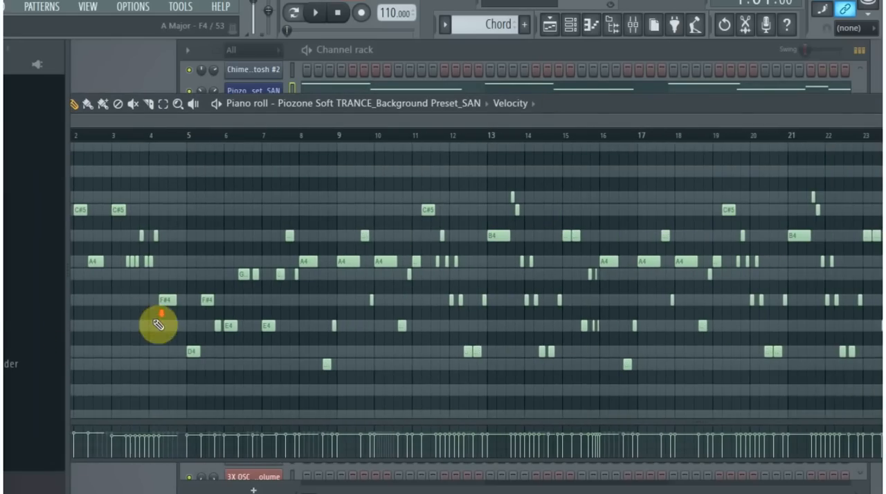
{"action": "left_click_drag", "start_coordinate": [579, 107], "coordinate": [688, 93]}
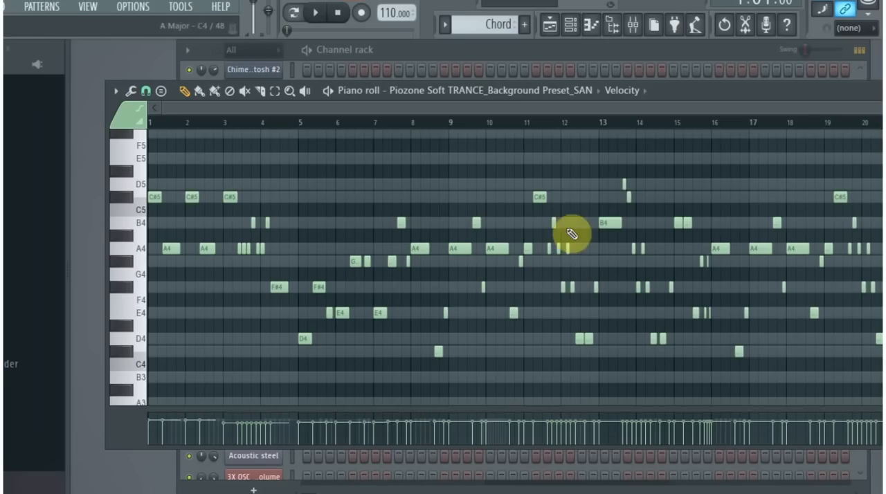
{"action": "scroll", "coordinate": [390, 312], "scroll_direction": "down", "scroll_amount": 3}
{"action": "scroll", "coordinate": [391, 320], "scroll_direction": "down", "scroll_amount": 1}
{"action": "scroll", "coordinate": [387, 323], "scroll_direction": "up", "scroll_amount": 2}
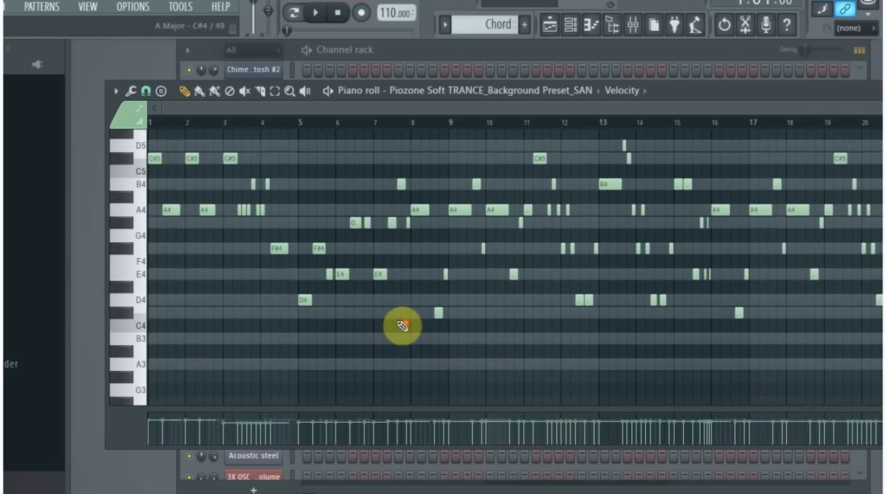
- Examine the start of the Piozone Soft TRANCE_Background Preset_SAN notes, and bring the channel rack forward with its full channel list showing
{"action": "scroll", "coordinate": [404, 324], "scroll_direction": "up", "scroll_amount": 2, "text": "ctrl"}
{"action": "left_click_drag", "start_coordinate": [365, 119], "coordinate": [34, 142]}
{"action": "left_click_drag", "start_coordinate": [723, 93], "coordinate": [496, 212]}
{"action": "left_click", "coordinate": [473, 48]}
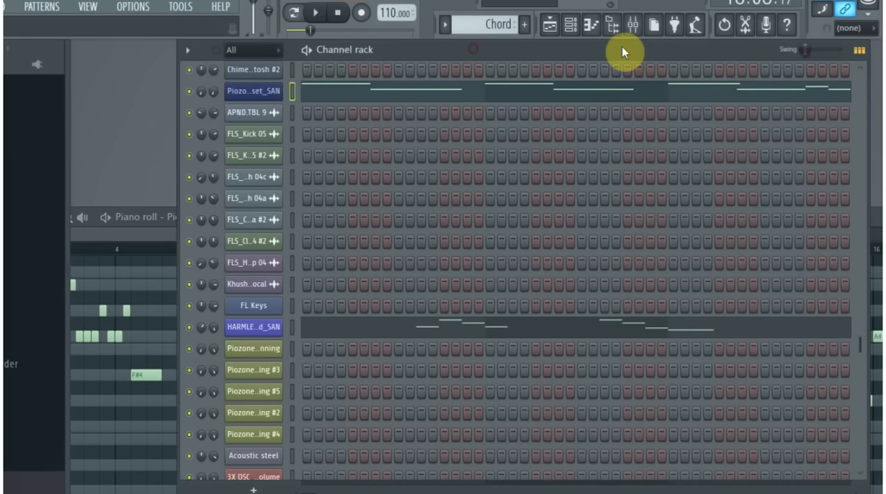
{"action": "left_click_drag", "start_coordinate": [621, 55], "coordinate": [585, 43]}
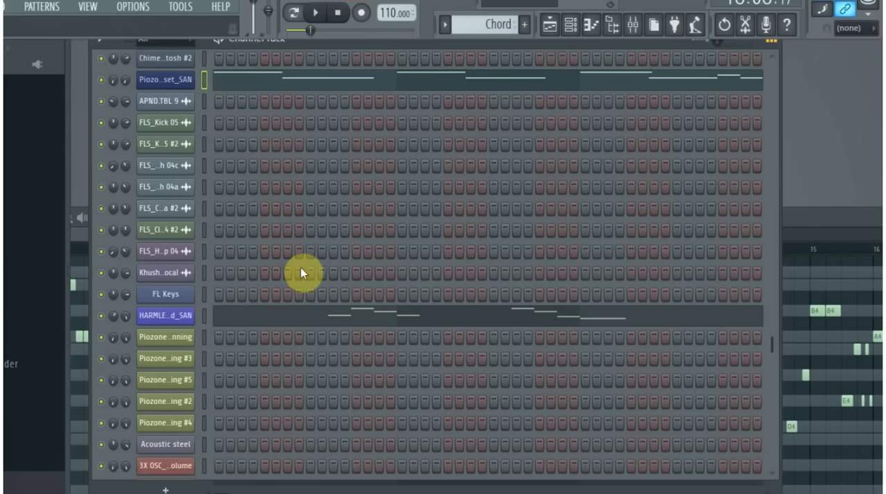
- Open the HARMLESS_SAW_STRING_Bgnd_SAN notes from the channel rack and position the piano roll so its keyboard shows
{"action": "left_click", "coordinate": [318, 323]}
{"action": "left_click_drag", "start_coordinate": [412, 217], "coordinate": [624, 90]}
{"action": "mouse_move", "coordinate": [782, 88]}
{"action": "left_mouse_down"}
{"action": "mouse_move", "coordinate": [642, 214]}
{"action": "mouse_move", "coordinate": [727, 134]}
{"action": "mouse_move", "coordinate": [784, 131]}
{"action": "mouse_move", "coordinate": [766, 128]}
{"action": "left_mouse_up"}
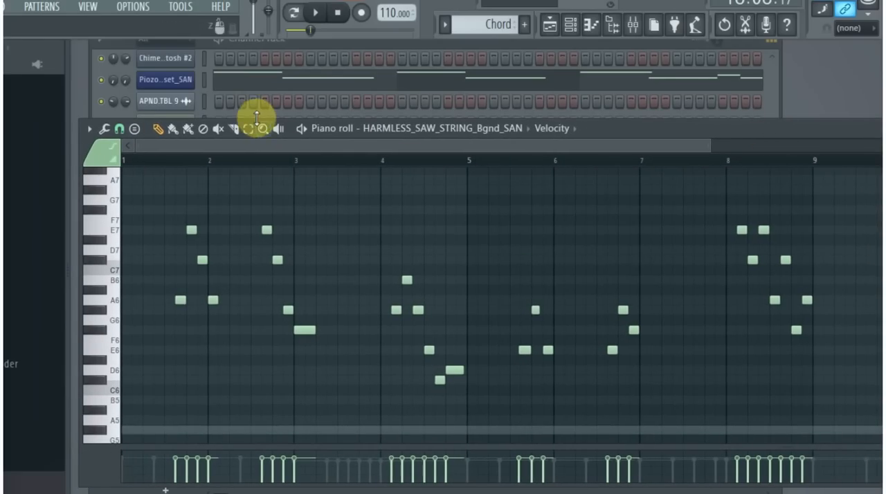
{"action": "left_click", "coordinate": [102, 88]}
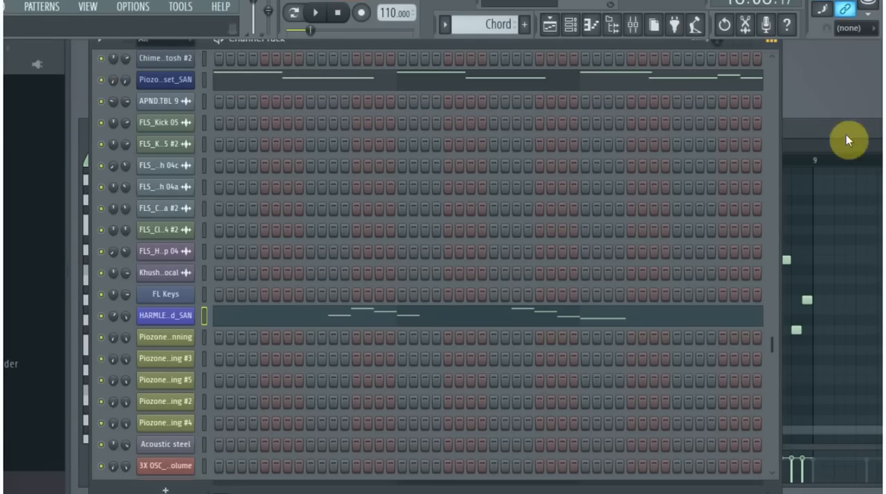
{"action": "left_click", "coordinate": [829, 125]}
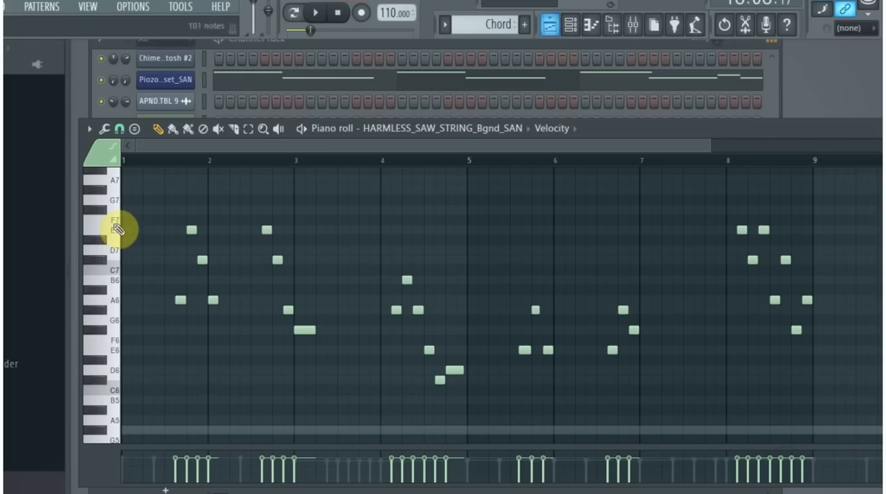
- Play back the song while following the HARMLESS_SAW_STRING_Bgnd_SAN notes, stop playback, and examine those notes from bar 1 against the keyboard
{"action": "key", "text": "space"}
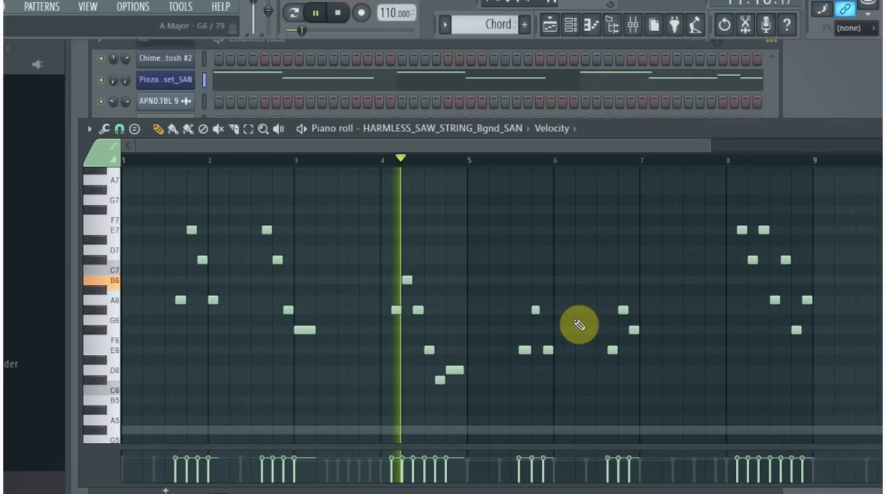
{"action": "left_click_drag", "start_coordinate": [743, 128], "coordinate": [628, 87]}
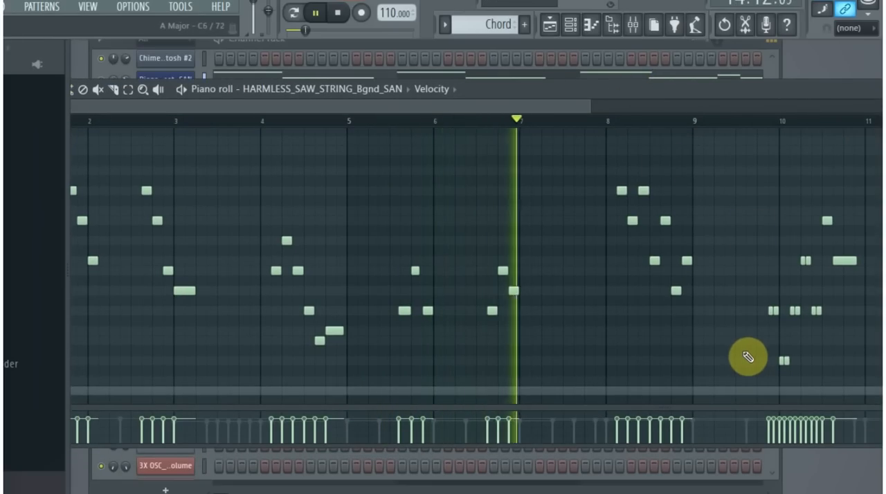
{"action": "left_click_drag", "start_coordinate": [577, 112], "coordinate": [730, 111]}
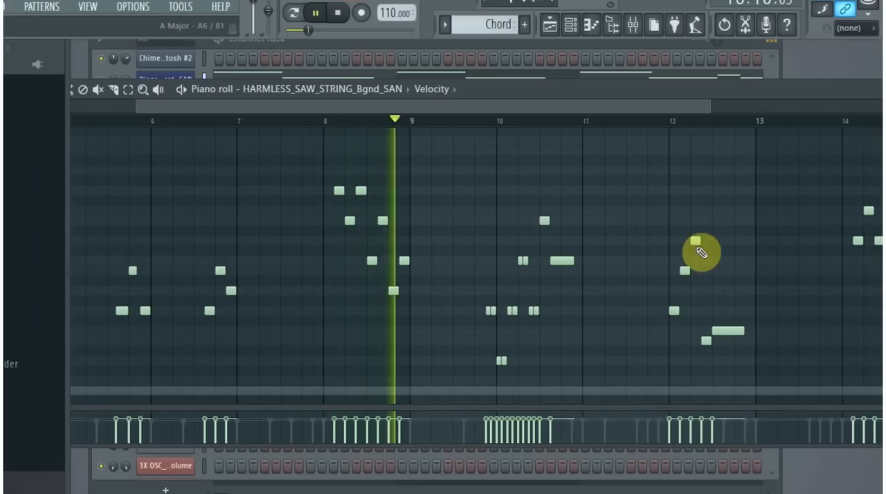
{"action": "key", "text": "space"}
{"action": "left_click_drag", "start_coordinate": [629, 111], "coordinate": [162, 154]}
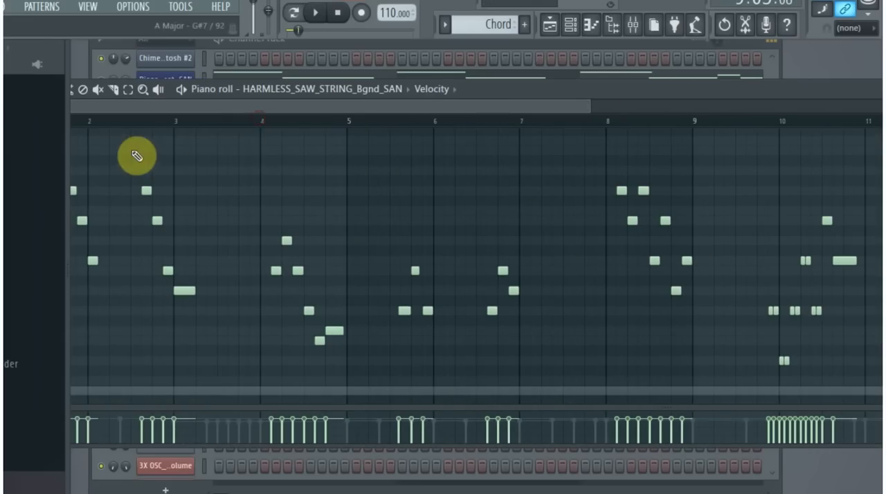
{"action": "left_click_drag", "start_coordinate": [612, 91], "coordinate": [763, 85]}
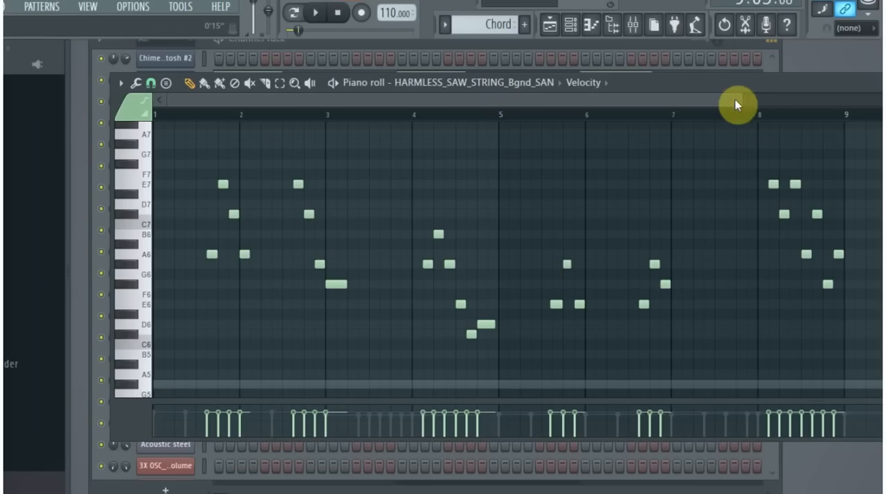
{"action": "left_click_drag", "start_coordinate": [740, 102], "coordinate": [869, 103]}
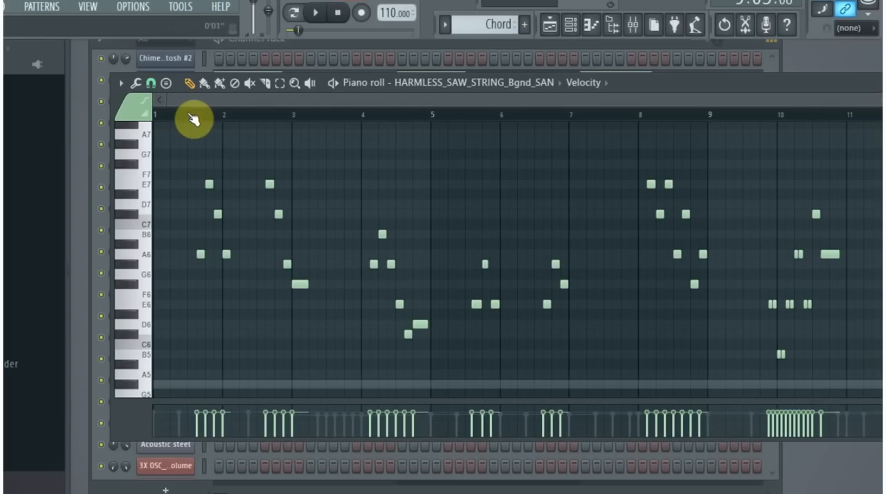
- Open the playlist, solo the VOCAL track to listen to the vocal from bar 9, and restore all tracks after stopping
{"action": "left_click_drag", "start_coordinate": [668, 91], "coordinate": [606, 172]}
{"action": "left_click", "coordinate": [841, 101]}
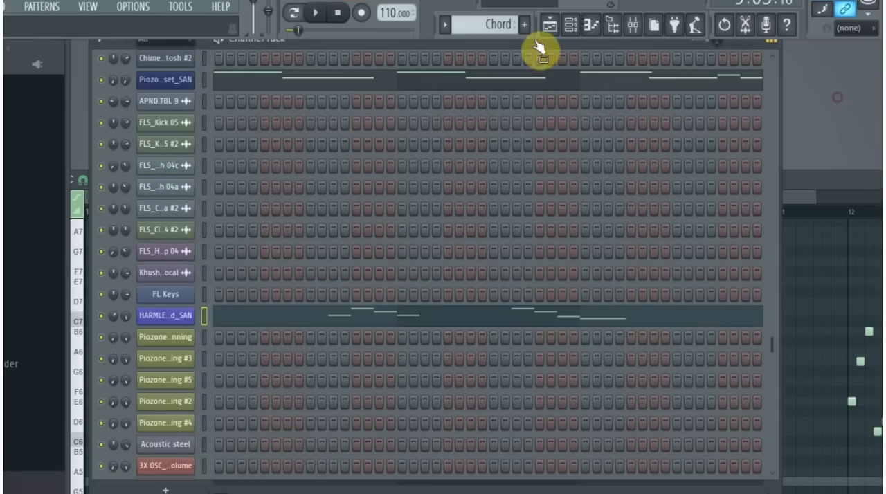
{"action": "left_click", "coordinate": [550, 28]}
{"action": "left_click", "coordinate": [433, 54]}
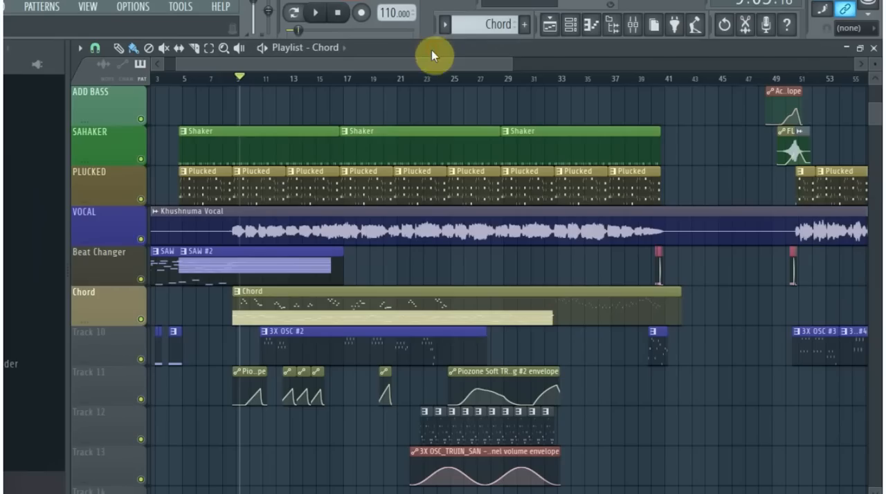
{"action": "left_click", "coordinate": [115, 233]}
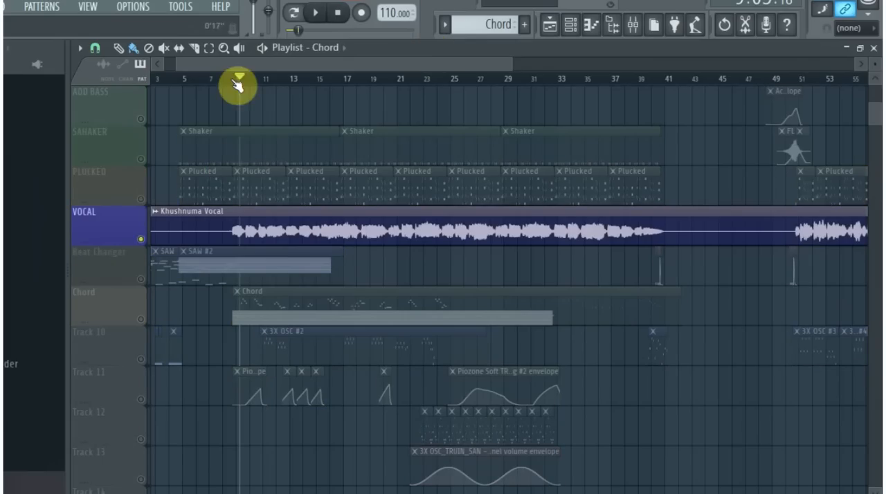
{"action": "key", "text": "space"}
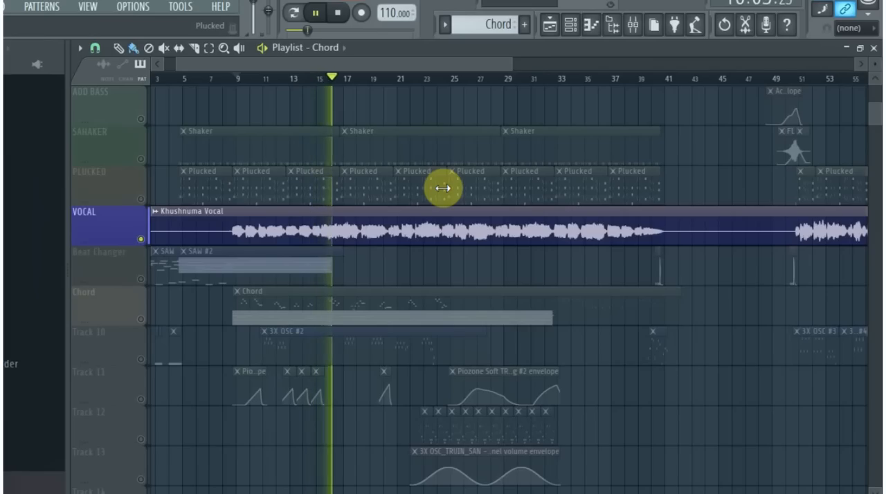
{"action": "key", "text": "space"}
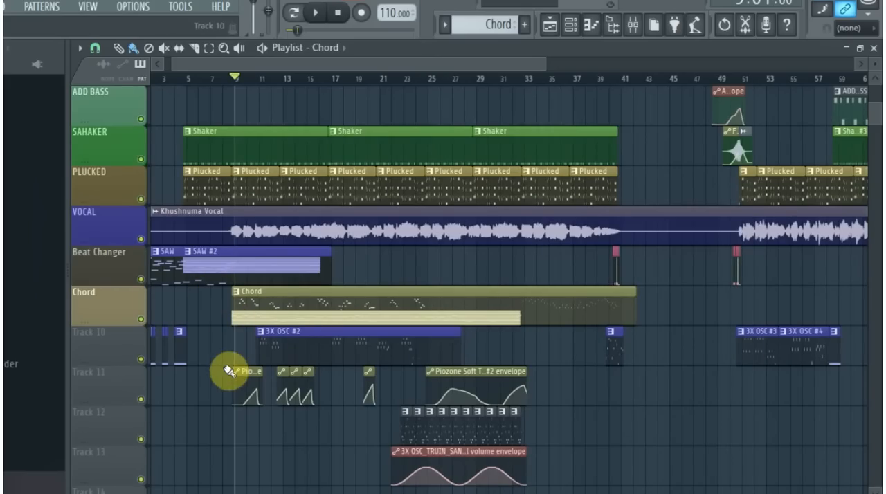
- View the whole playlist arrangement and play all tracks together briefly from bar 9
{"action": "scroll", "coordinate": [202, 382], "scroll_direction": "up", "scroll_amount": 2}
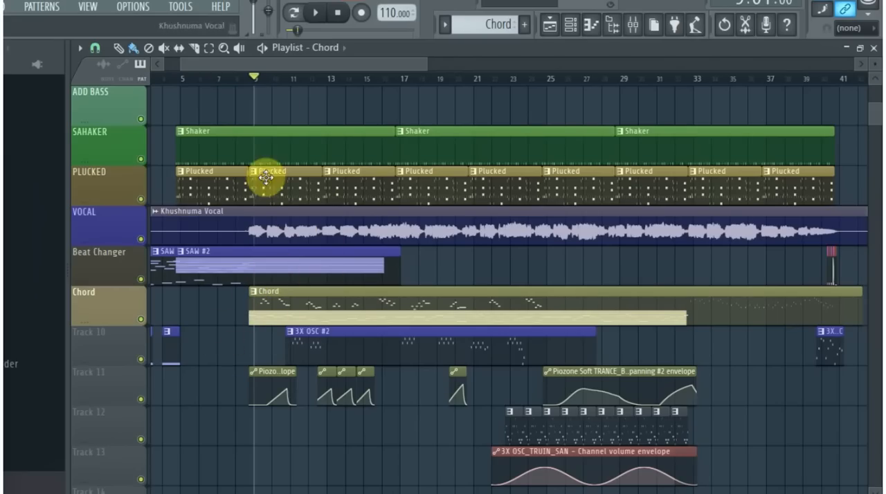
{"action": "scroll", "coordinate": [238, 302], "scroll_direction": "down", "scroll_amount": 5}
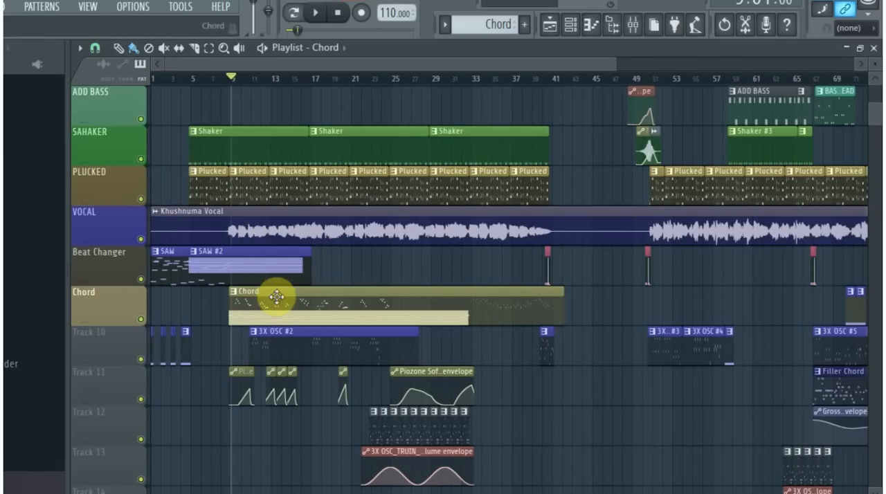
{"action": "left_click_drag", "start_coordinate": [615, 63], "coordinate": [846, 83]}
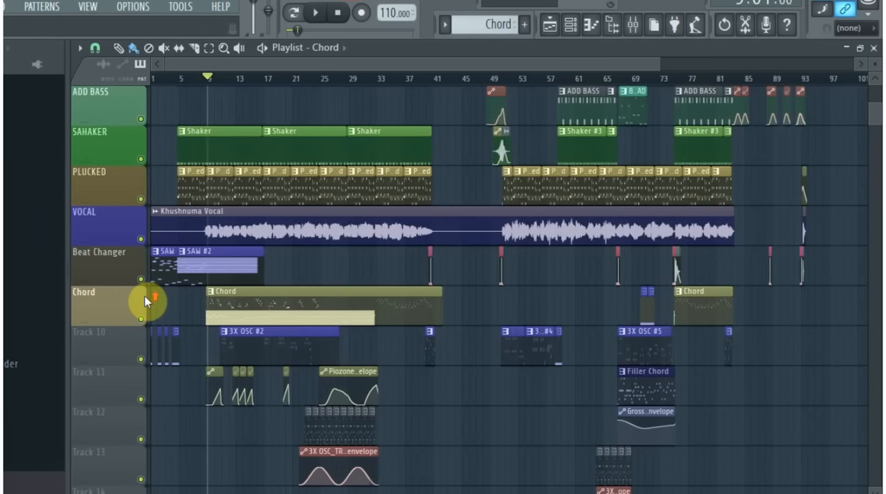
{"action": "scroll", "coordinate": [146, 297], "scroll_direction": "up", "scroll_amount": 4}
{"action": "key", "text": "space"}
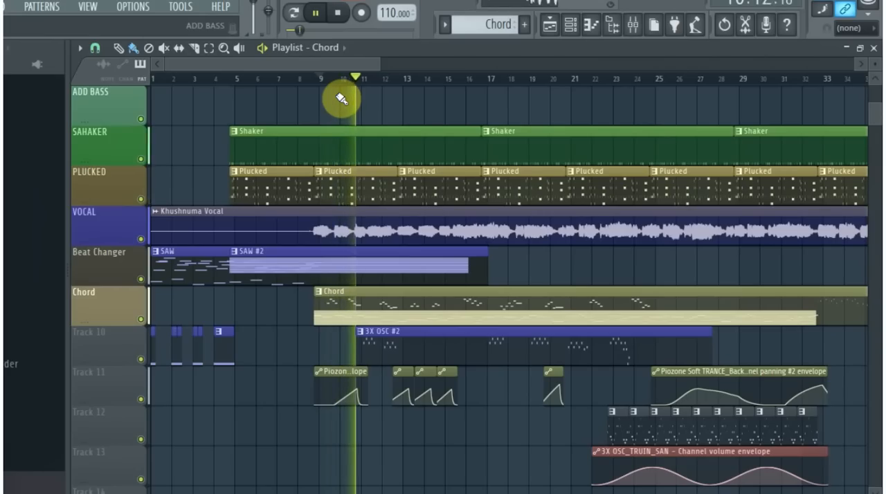
{"action": "key", "text": "space"}
- Examine how the playlist tracks from KICK down to Track 13 line up with the start of the Chord clip
{"action": "scroll", "coordinate": [368, 262], "scroll_direction": "up", "scroll_amount": 3}
{"action": "scroll", "coordinate": [363, 261], "scroll_direction": "down", "scroll_amount": 7}
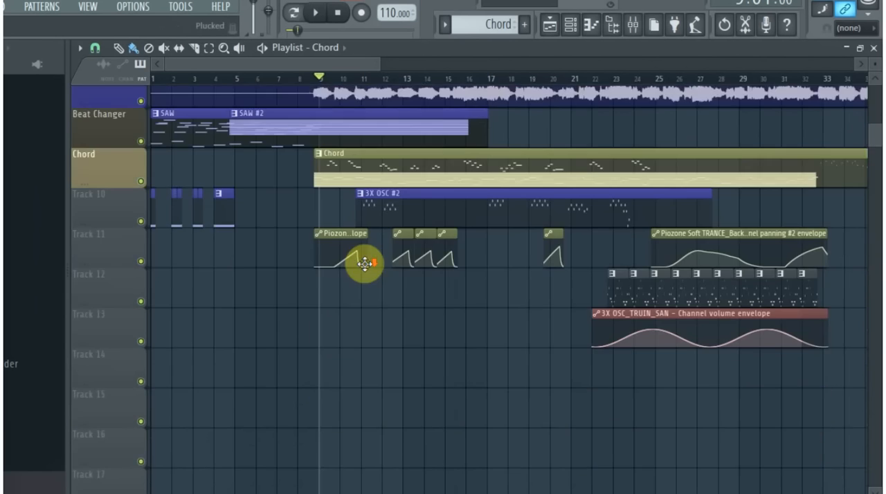
{"action": "scroll", "coordinate": [367, 263], "scroll_direction": "up", "scroll_amount": 7}
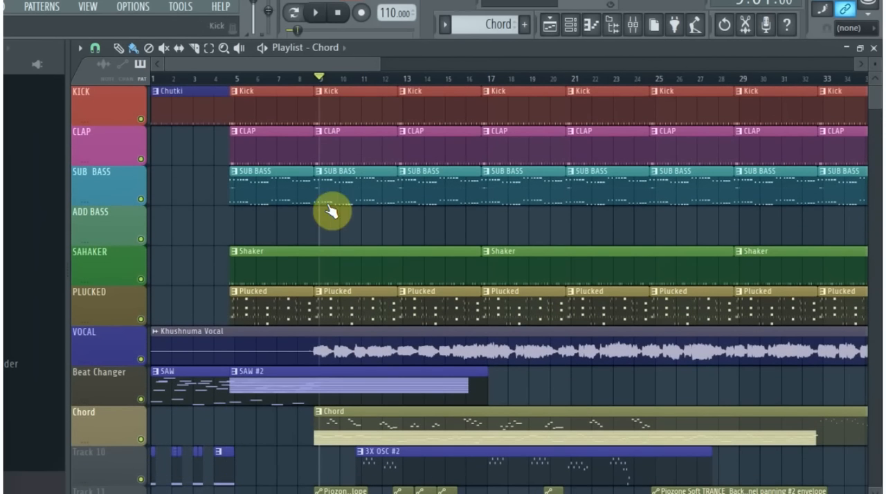
{"action": "scroll", "coordinate": [361, 264], "scroll_direction": "down", "scroll_amount": 3}
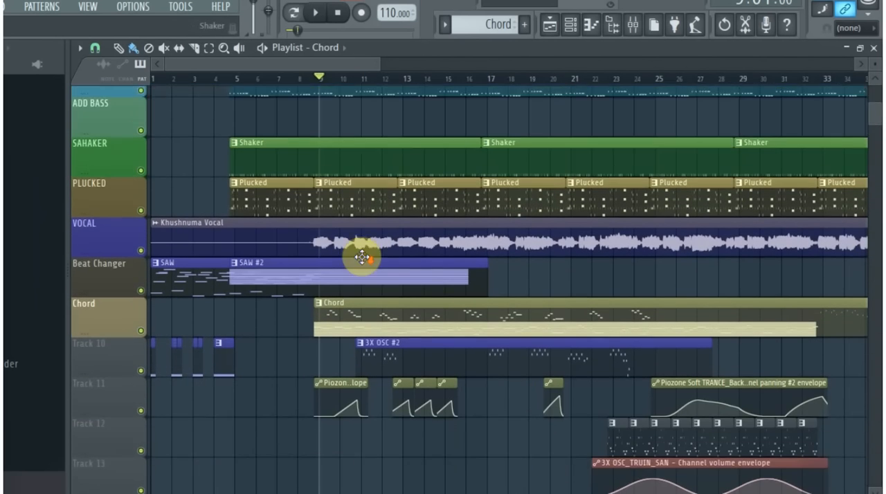
{"action": "scroll", "coordinate": [328, 264], "scroll_direction": "up", "scroll_amount": 2}
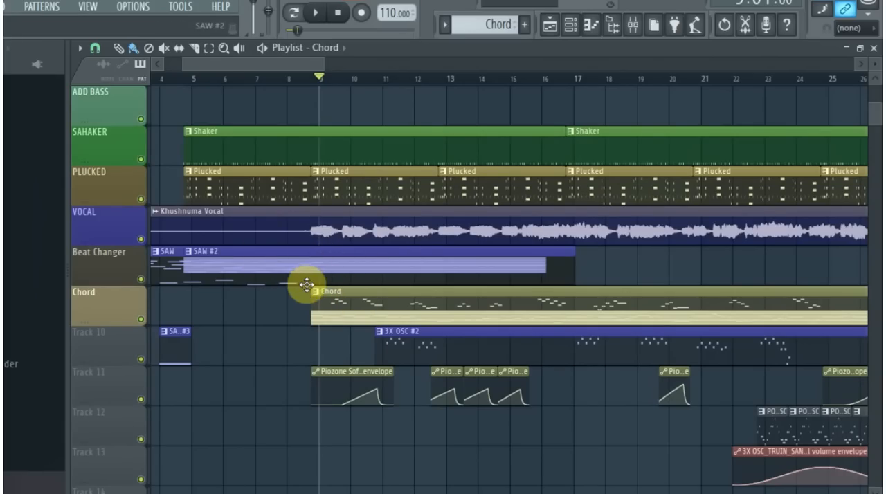
{"action": "scroll", "coordinate": [352, 341], "scroll_direction": "up", "scroll_amount": 2}
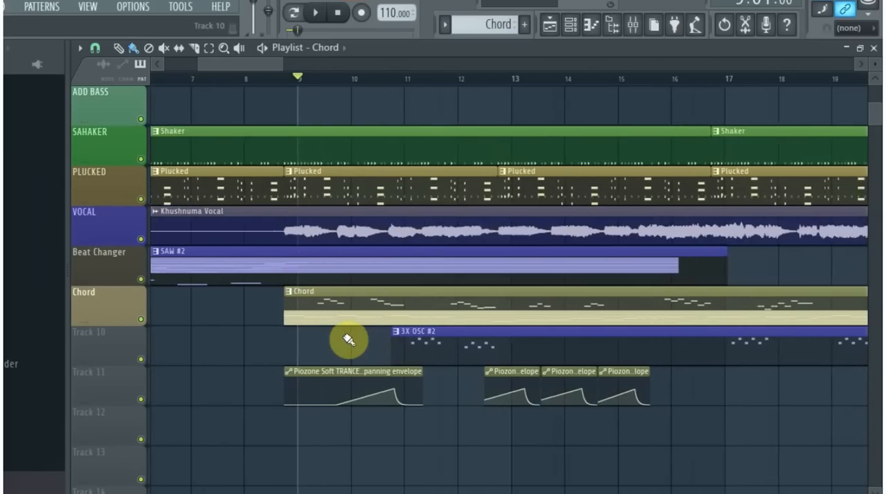
{"action": "scroll", "coordinate": [338, 332], "scroll_direction": "down", "scroll_amount": 1}
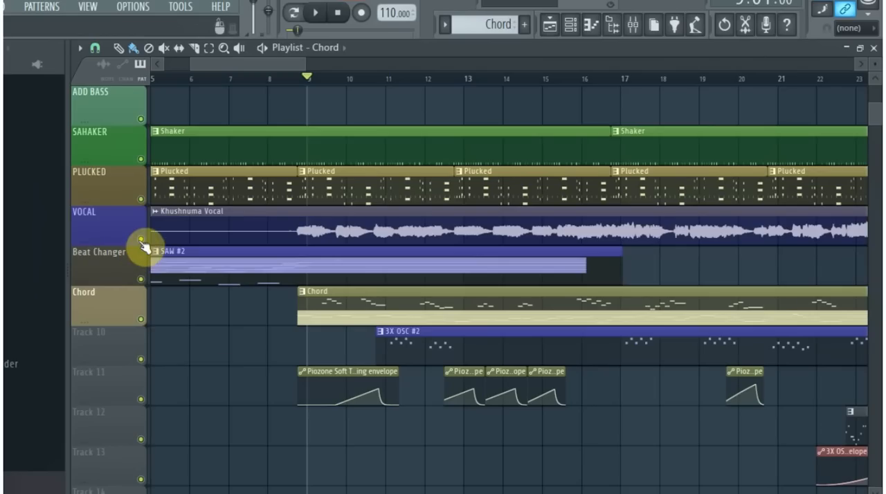
- Solo the Chord track in the playlist and listen to it on its own
{"action": "right_click", "coordinate": [141, 319]}
{"action": "key", "text": "space"}
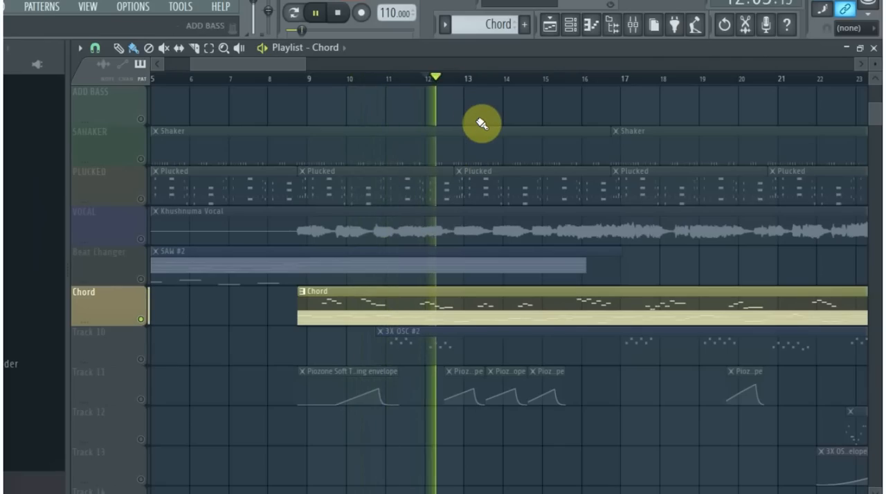
{"action": "key", "text": "space"}
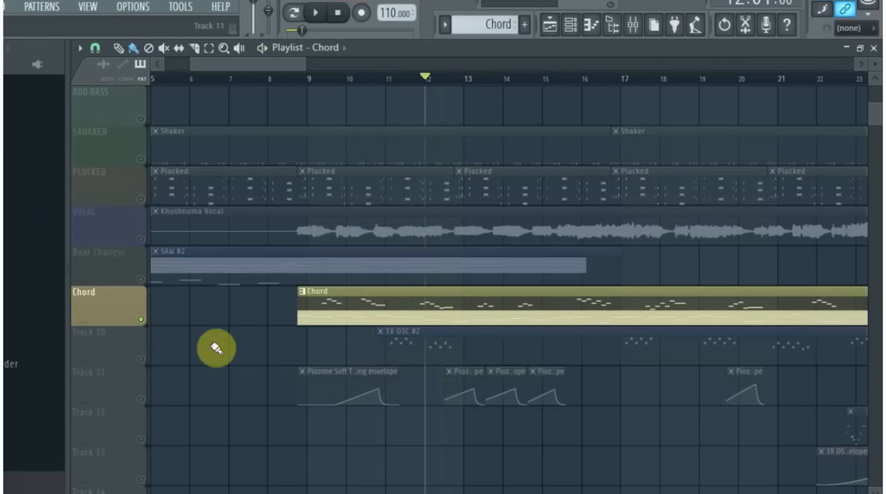
- Unmute Track 10 and Track 11 alongside the Chord track, and play the three together from bar 11
{"action": "left_click", "coordinate": [142, 364]}
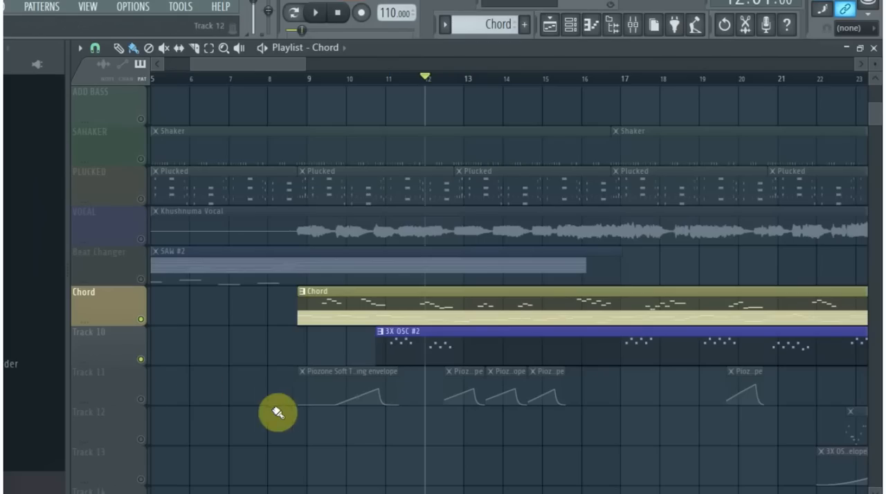
{"action": "left_click", "coordinate": [142, 401]}
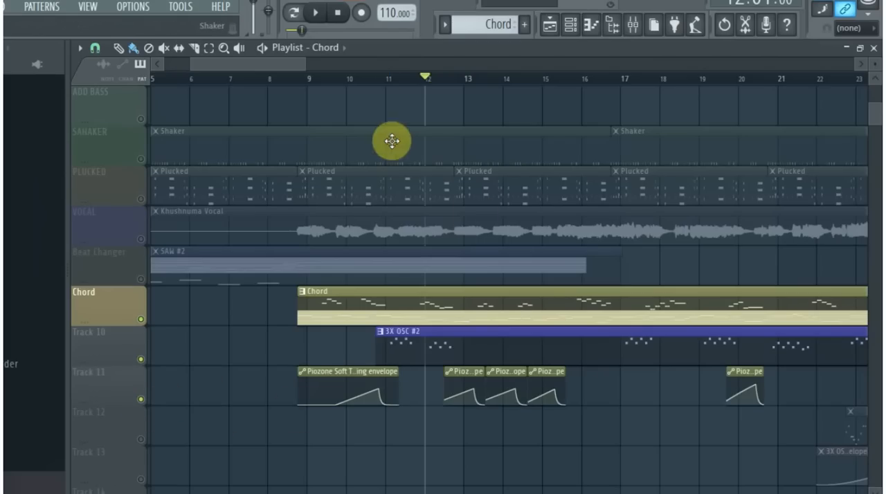
{"action": "key", "text": "space"}
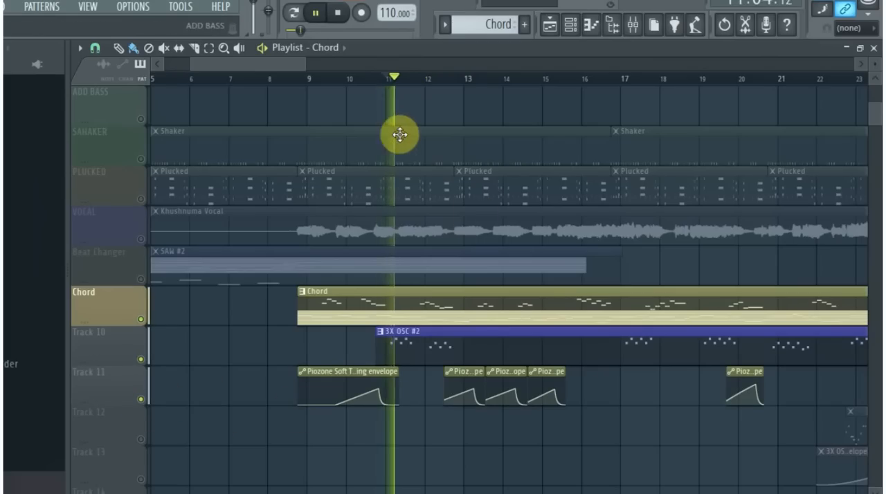
{"action": "scroll", "coordinate": [411, 218], "scroll_direction": "up", "scroll_amount": 3}
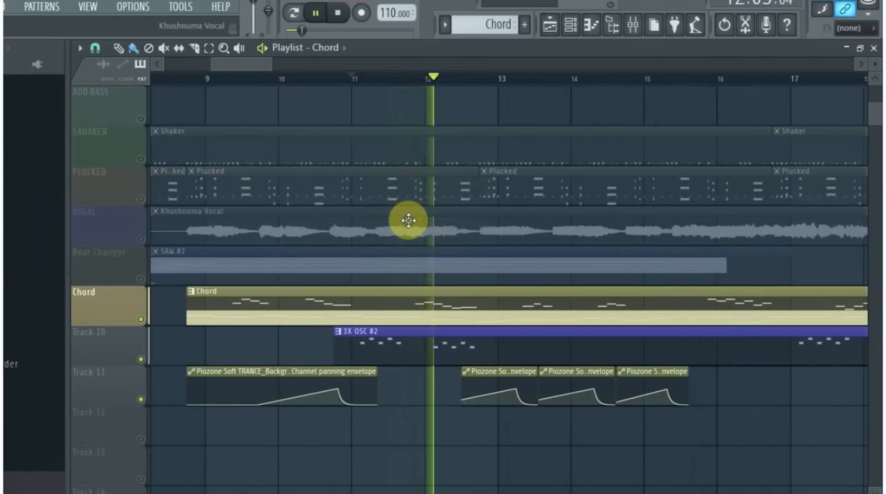
{"action": "key", "text": "space"}
- Move the play position to bar 17 and reopen the Piozone Soft TRANCE_Background Preset_SAN notes from the channel rack
{"action": "left_click", "coordinate": [791, 78]}
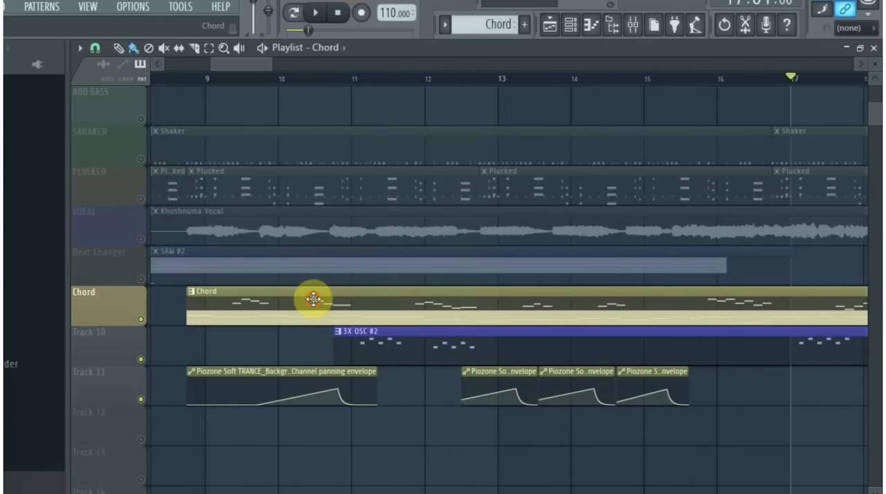
{"action": "left_click", "coordinate": [570, 25]}
{"action": "left_click", "coordinate": [166, 319]}
{"action": "left_click", "coordinate": [766, 123]}
{"action": "scroll", "coordinate": [296, 316], "scroll_direction": "up", "scroll_amount": 3}
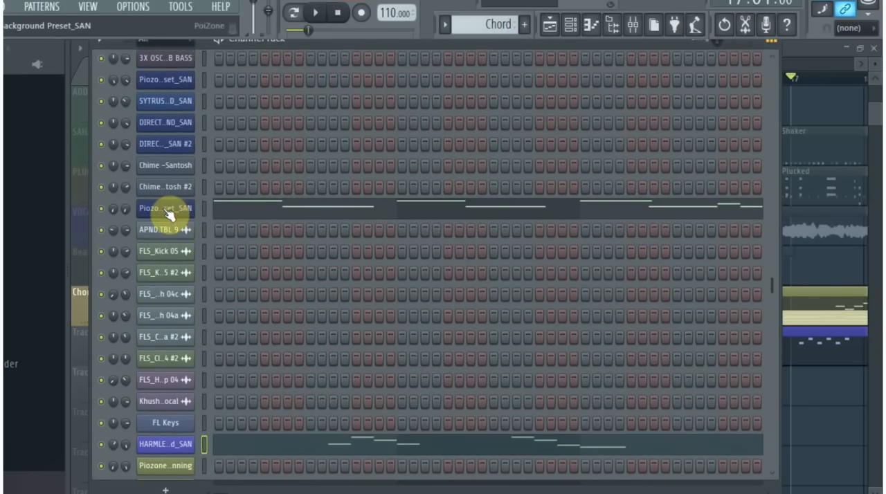
{"action": "left_click", "coordinate": [237, 211]}
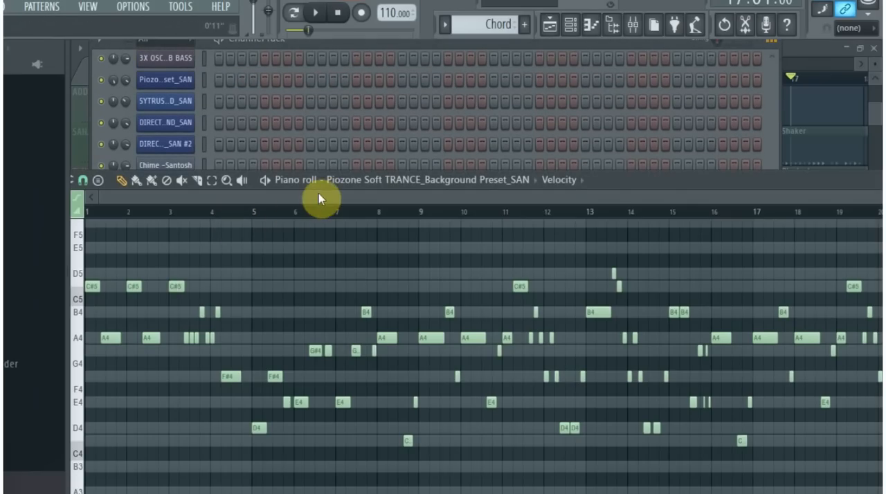
- Play the Piozone Soft TRANCE_Background Preset_SAN notes from song bar 17 and look over the melody up to pattern bar 25
{"action": "left_click_drag", "start_coordinate": [661, 122], "coordinate": [694, 96]}
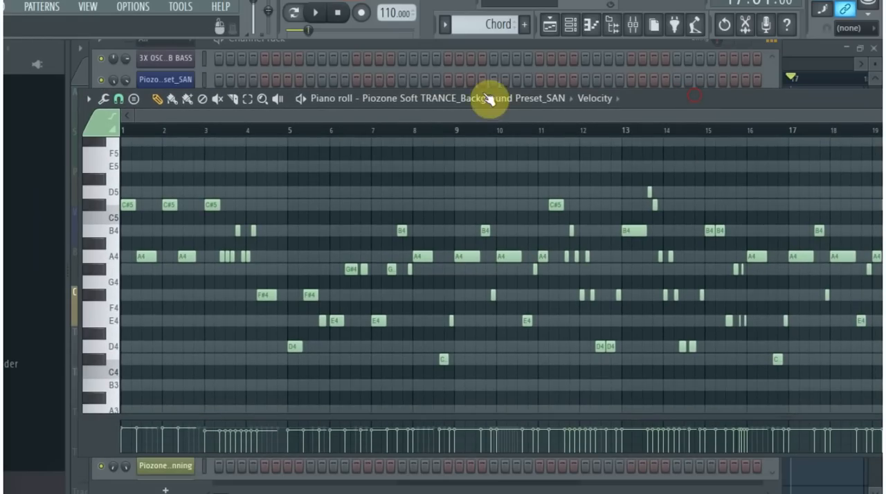
{"action": "key", "text": "space"}
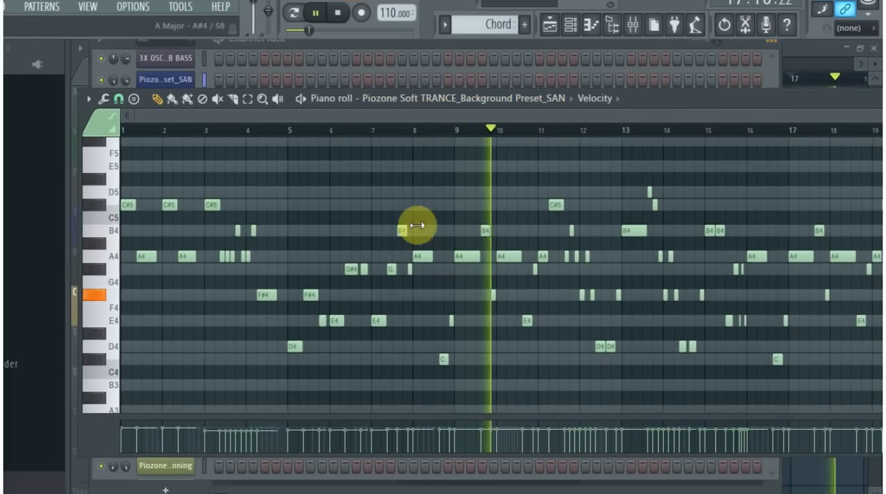
{"action": "key", "text": "space"}
{"action": "key", "text": "space"}
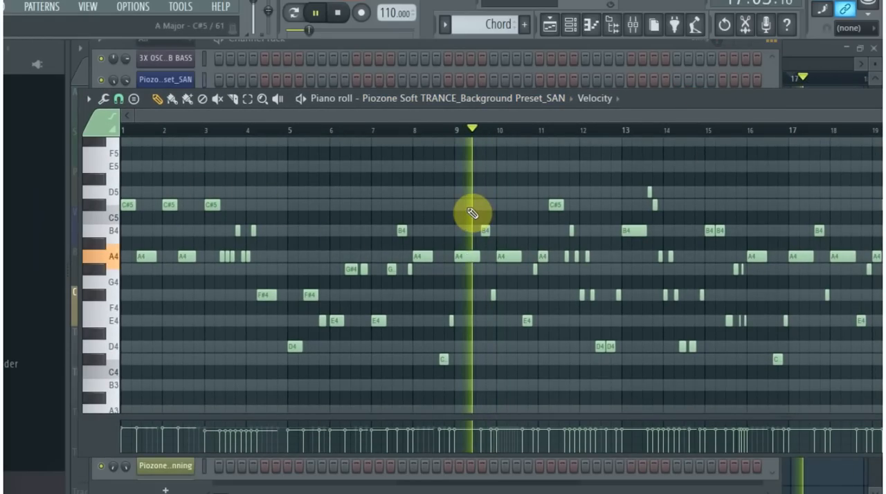
{"action": "key", "text": "space"}
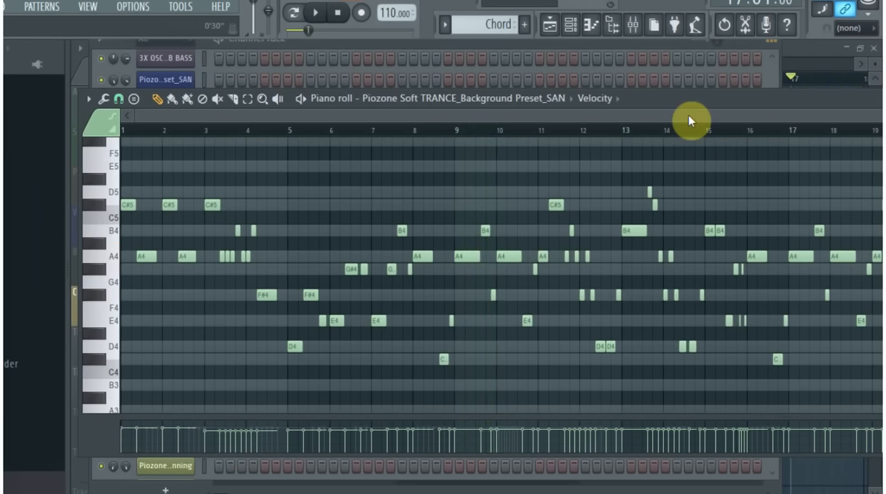
{"action": "left_click_drag", "start_coordinate": [648, 98], "coordinate": [542, 85]}
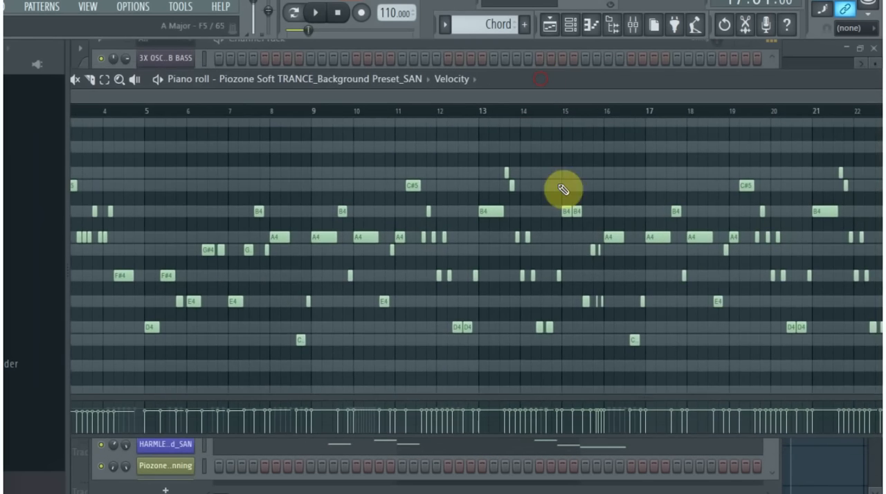
{"action": "scroll", "coordinate": [357, 291], "scroll_direction": "down", "scroll_amount": 1}
{"action": "left_click_drag", "start_coordinate": [785, 84], "coordinate": [778, 116]}
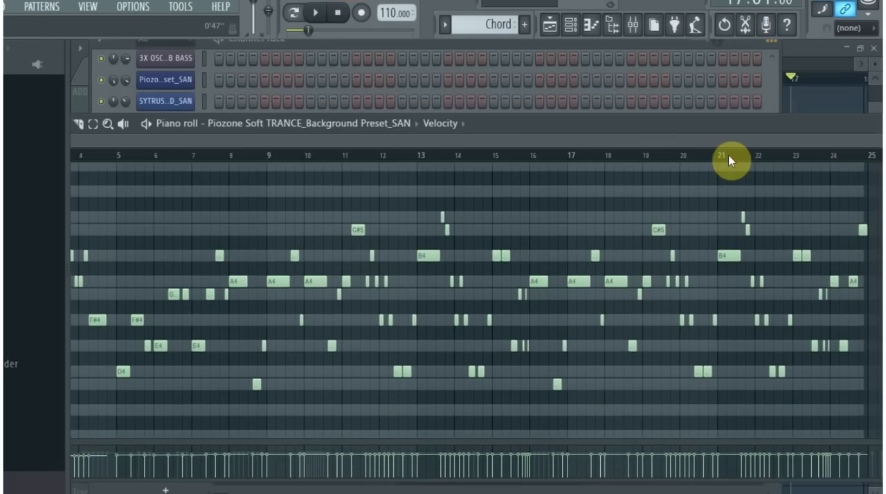
- Return to the playlist and play the Chord track with Track 10 and Track 11 from bar 9
{"action": "key", "text": "F5"}
{"action": "scroll", "coordinate": [367, 335], "scroll_direction": "down", "scroll_amount": 2}
{"action": "scroll", "coordinate": [366, 353], "scroll_direction": "up", "scroll_amount": 2}
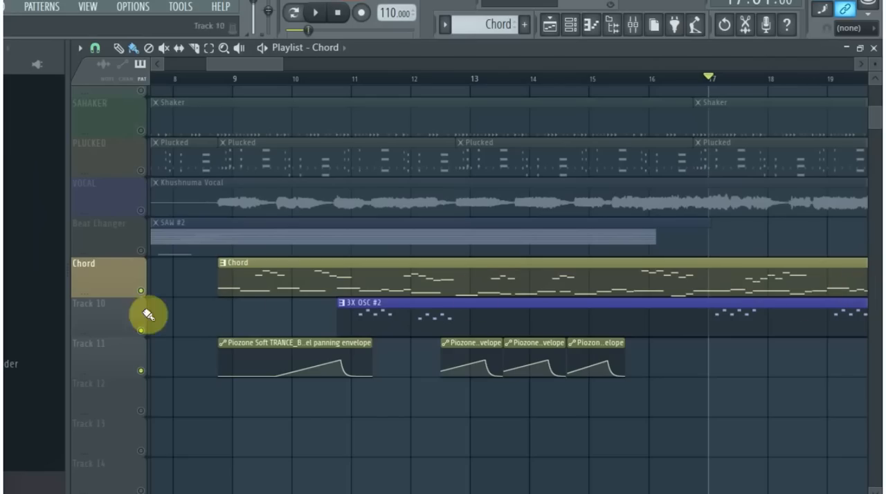
{"action": "scroll", "coordinate": [384, 354], "scroll_direction": "down", "scroll_amount": 1}
{"action": "left_click_drag", "start_coordinate": [329, 375], "coordinate": [276, 377]}
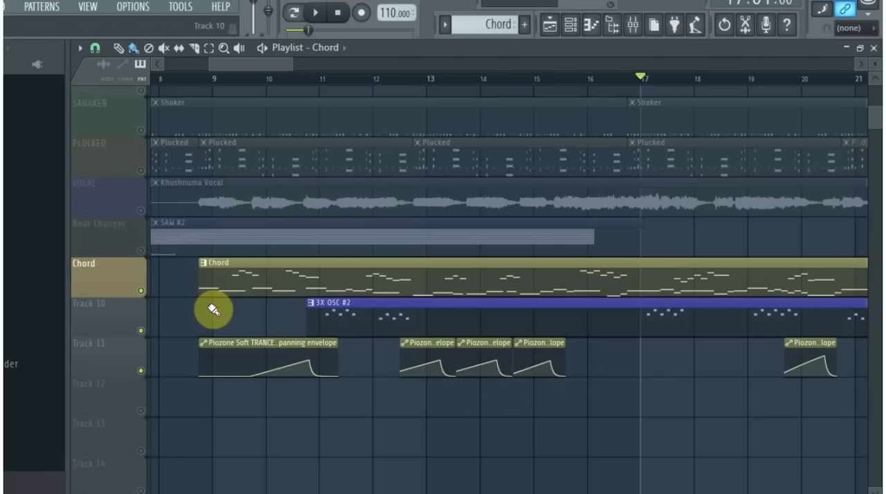
{"action": "scroll", "coordinate": [213, 310], "scroll_direction": "up", "scroll_amount": 2}
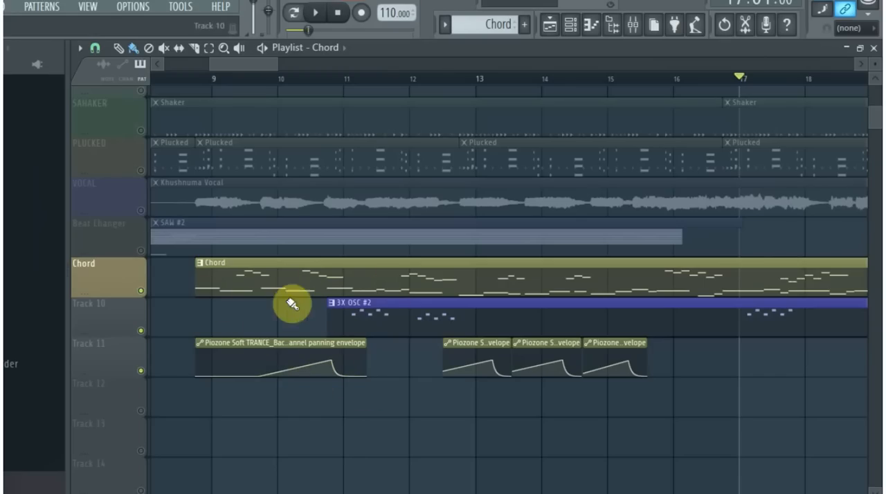
{"action": "left_click", "coordinate": [214, 83]}
{"action": "key", "text": "space"}
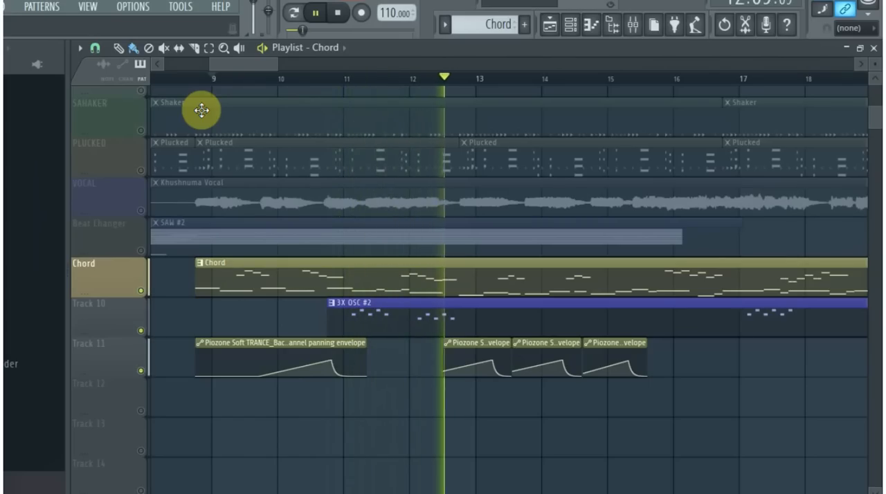
{"action": "key", "text": "space"}
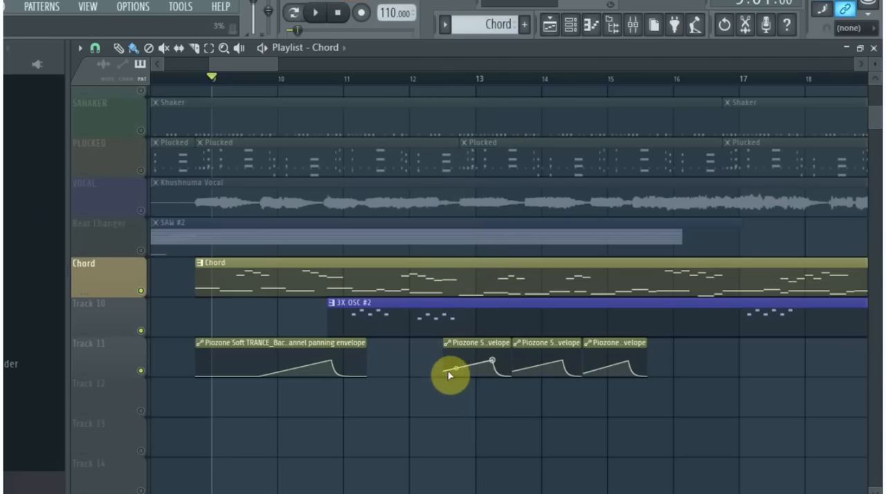
- Reopen the Chord clip's Piozone Soft TRANCE_Background Preset_SAN notes, look over them, and return to the playlist
{"action": "double_click", "coordinate": [251, 289]}
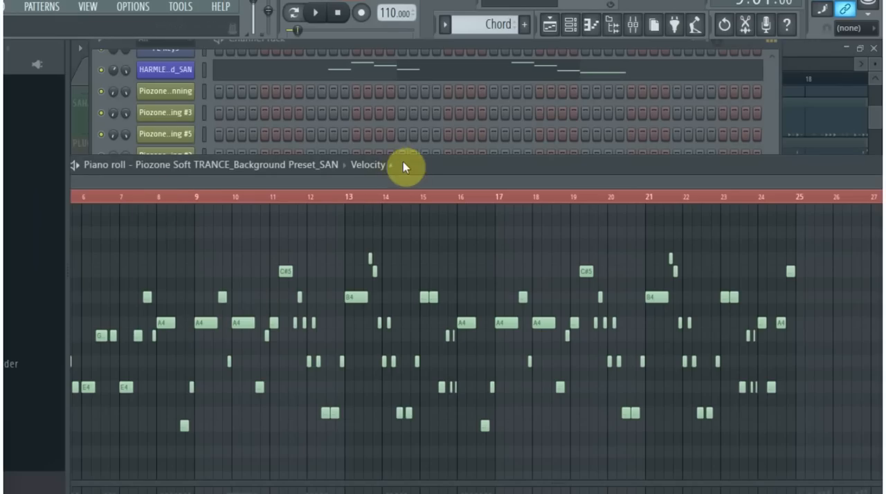
{"action": "left_click_drag", "start_coordinate": [418, 165], "coordinate": [493, 81]}
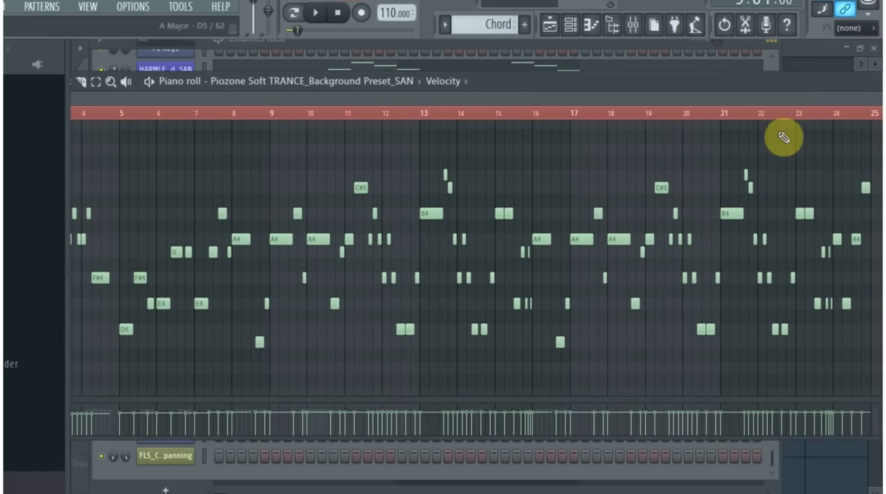
{"action": "left_click_drag", "start_coordinate": [783, 81], "coordinate": [571, 60]}
{"action": "left_click", "coordinate": [550, 23]}
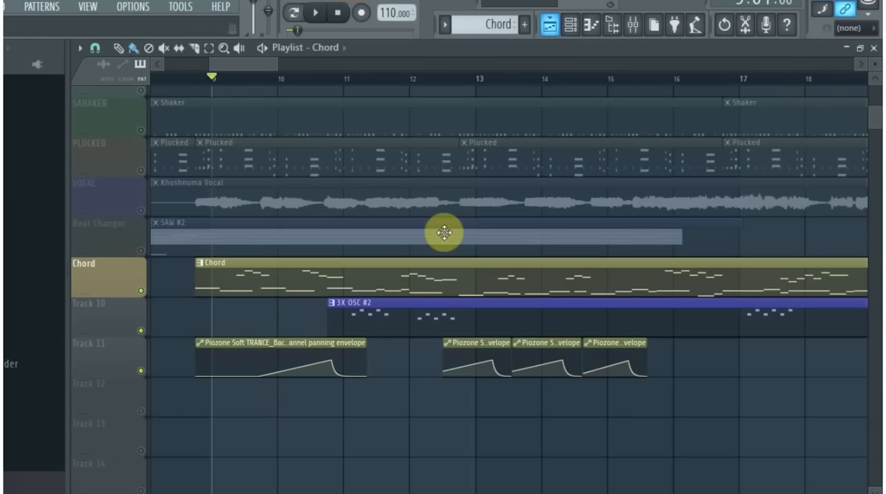
- Play the Chord track, Track 10 and Track 11 from bar 12, following the clips past bar 18
{"action": "left_click", "coordinate": [457, 81]}
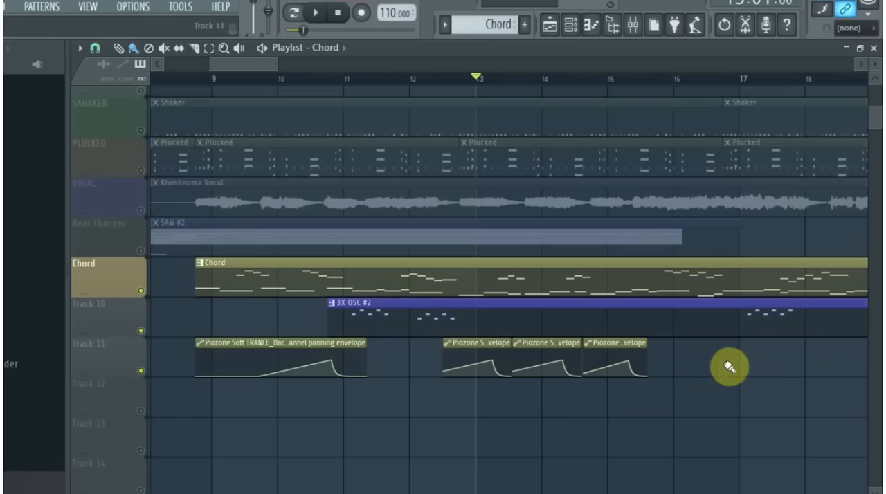
{"action": "left_click", "coordinate": [414, 80]}
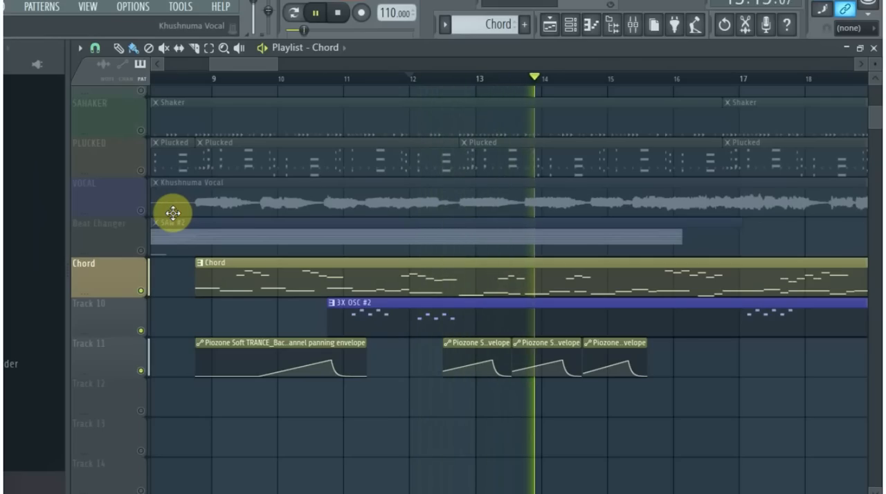
{"action": "left_click_drag", "start_coordinate": [271, 76], "coordinate": [384, 81]}
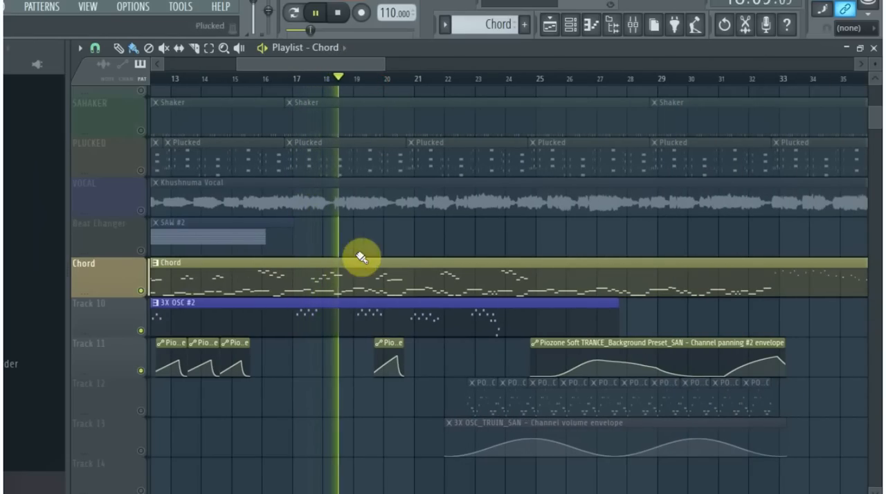
{"action": "key", "text": "space"}
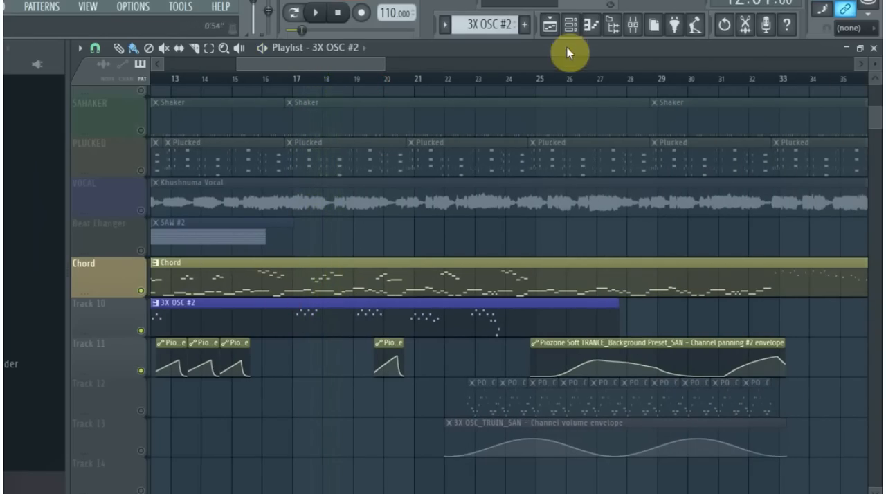
- Examine the Piozo..set_SAN channel's notes in the 3X OSC #2 pattern, and return to the playlist
{"action": "left_click", "coordinate": [570, 28]}
{"action": "scroll", "coordinate": [684, 252], "scroll_direction": "up", "scroll_amount": 10}
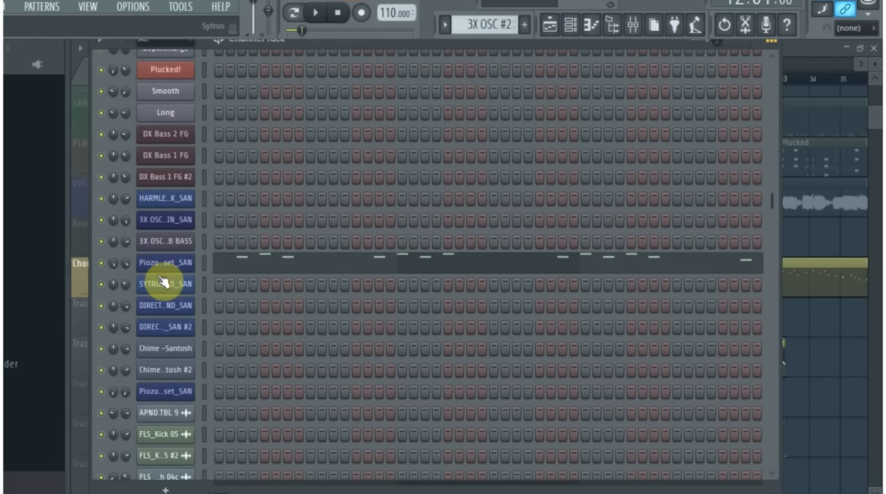
{"action": "left_click", "coordinate": [166, 266]}
{"action": "left_click", "coordinate": [814, 49]}
{"action": "left_click", "coordinate": [342, 266]}
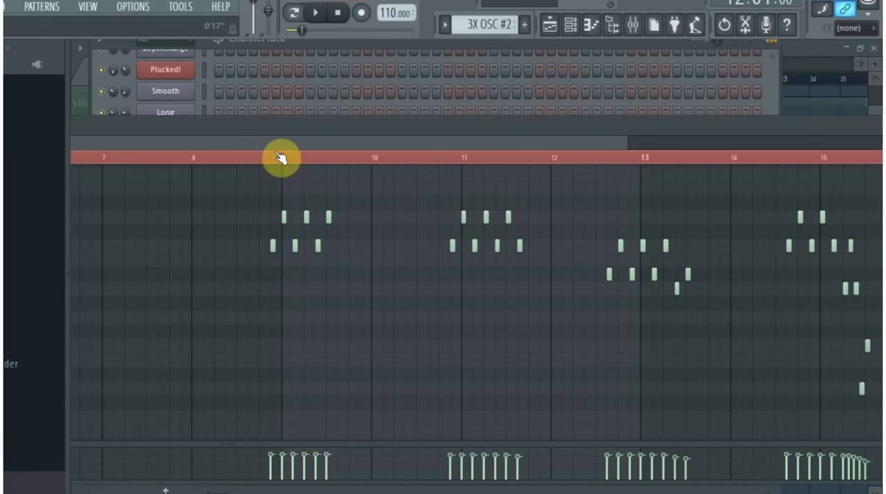
{"action": "left_click_drag", "start_coordinate": [706, 84], "coordinate": [865, 126]}
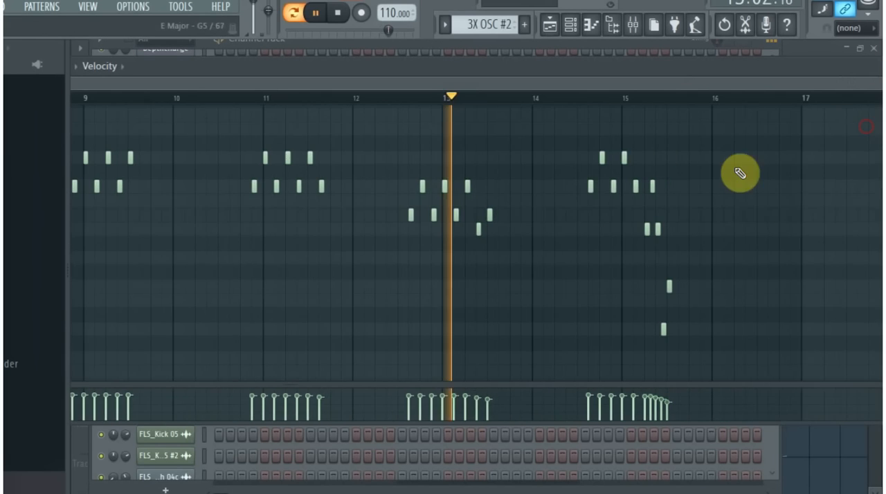
{"action": "left_click_drag", "start_coordinate": [706, 61], "coordinate": [573, 69]}
{"action": "key", "text": "space"}
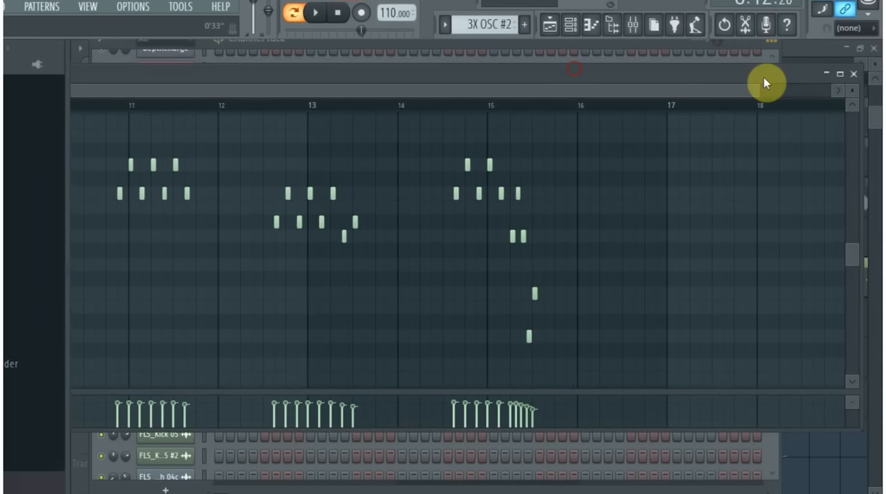
{"action": "left_click", "coordinate": [853, 74]}
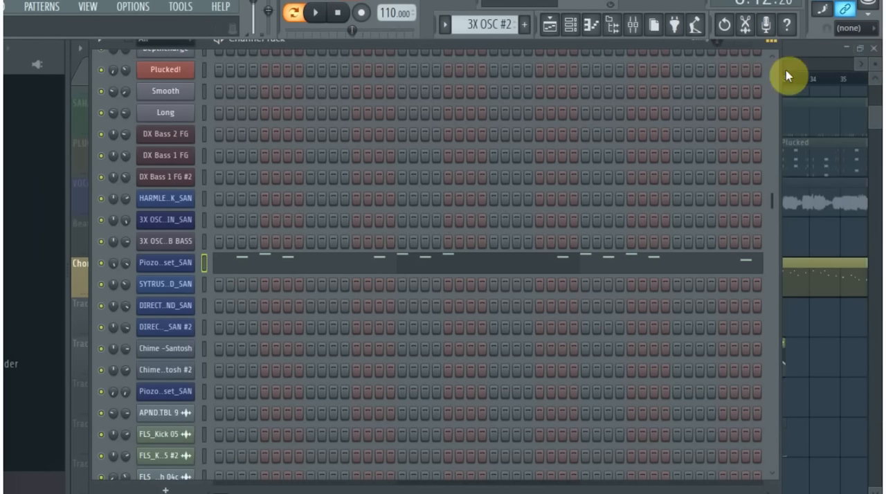
{"action": "left_click", "coordinate": [810, 51]}
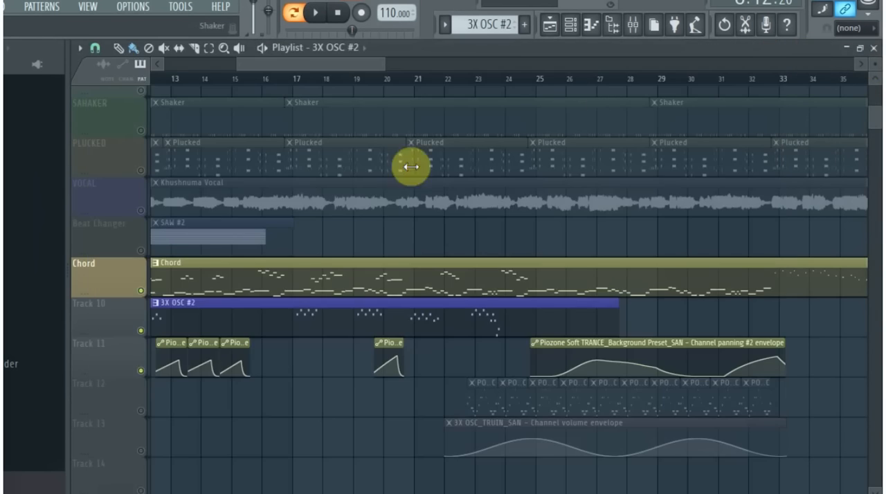
- Solo the VOCAL track, unmute Track 10 alongside it, and listen to both from bar 16
{"action": "left_click", "coordinate": [144, 213]}
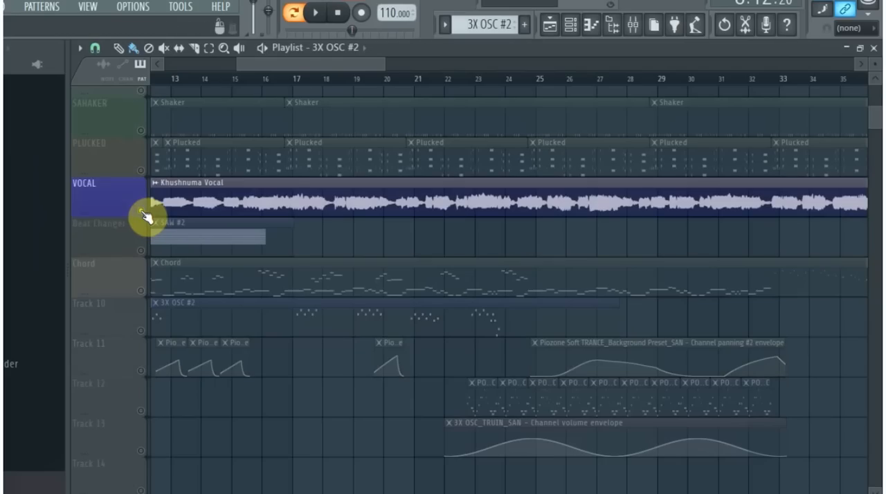
{"action": "left_click", "coordinate": [141, 331]}
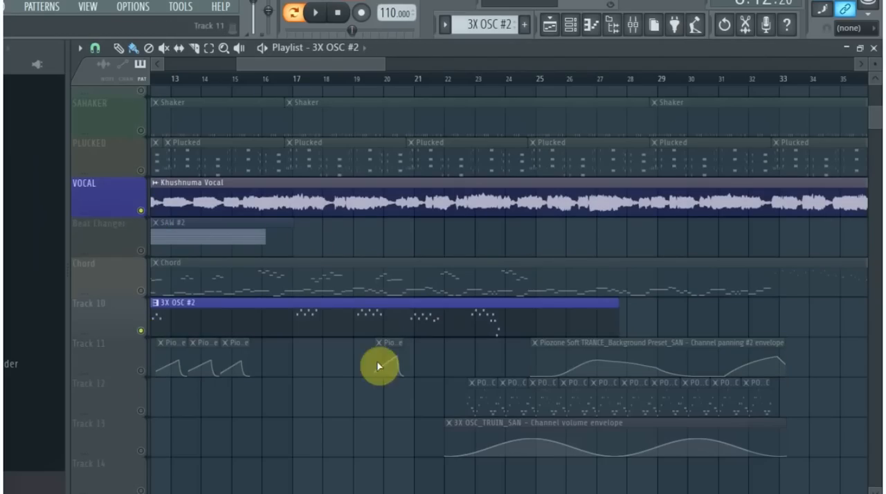
{"action": "left_click", "coordinate": [276, 81]}
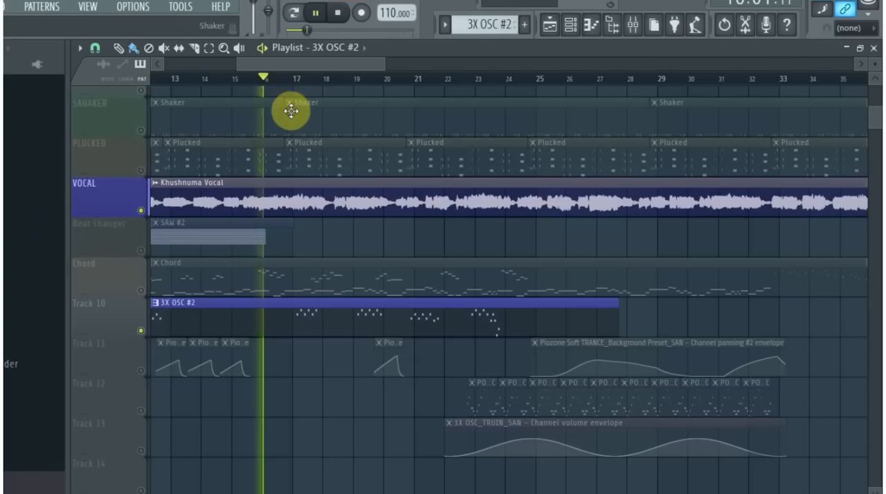
{"action": "key", "text": "space"}
{"action": "left_click", "coordinate": [140, 331]}
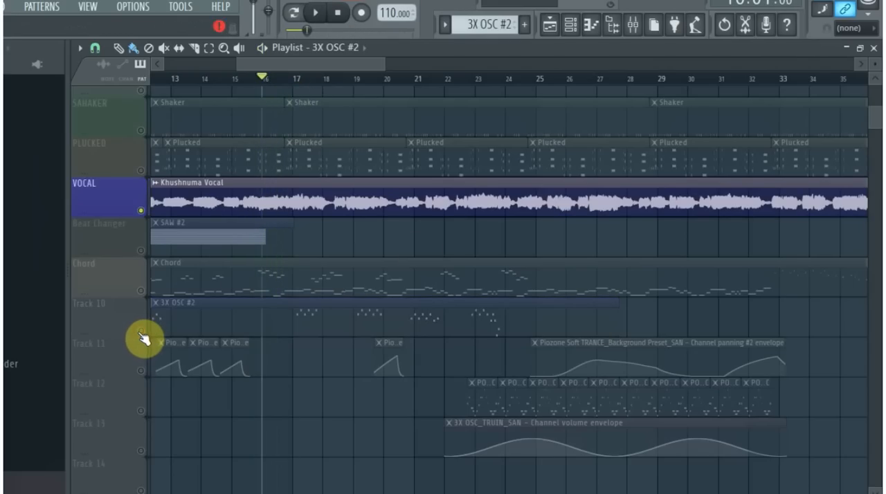
{"action": "left_click", "coordinate": [238, 322]}
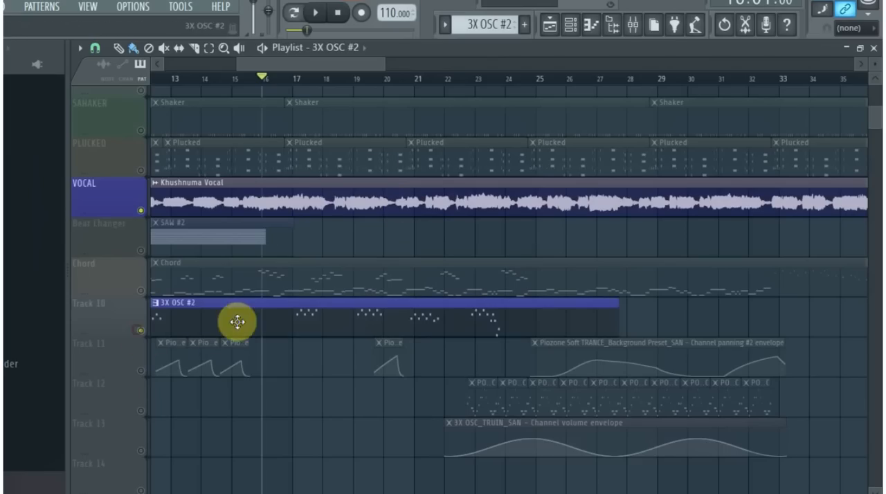
{"action": "key", "text": "space"}
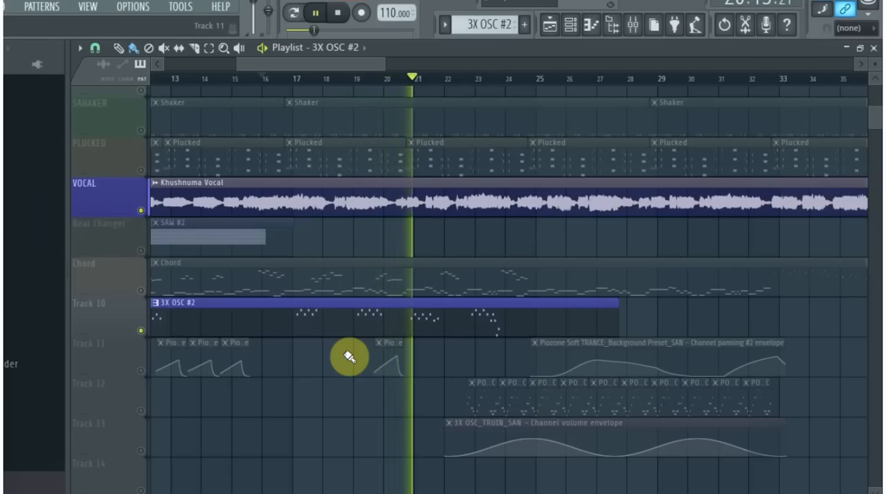
{"action": "key", "text": "space"}
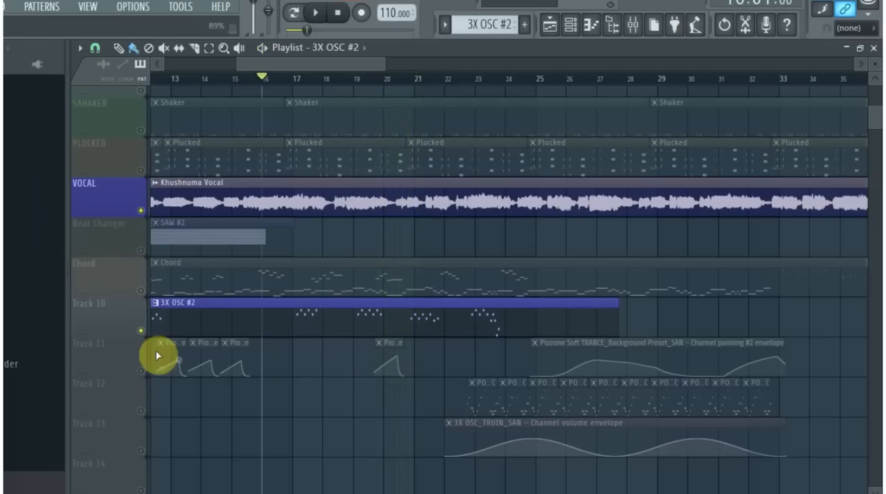
- Unmute all playlist tracks and look over the arrangement from bar 1 to beyond bar 41
{"action": "right_click", "coordinate": [142, 291]}
{"action": "right_click", "coordinate": [142, 291]}
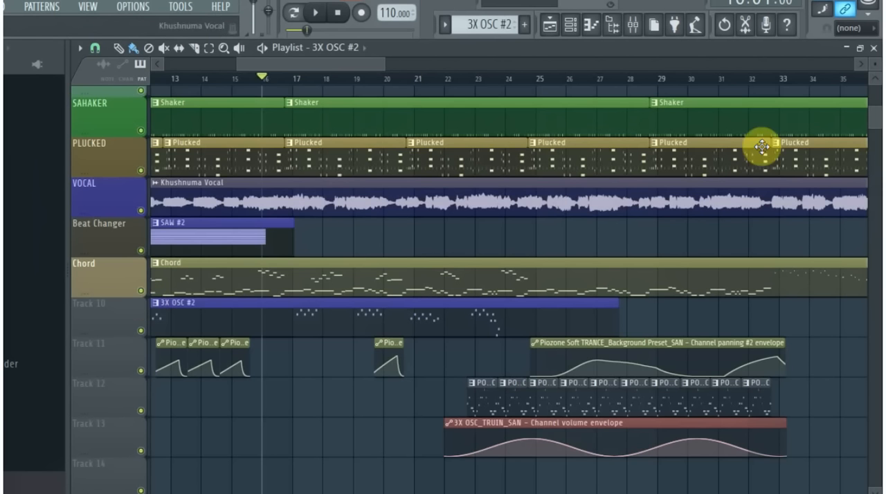
{"action": "left_click_drag", "start_coordinate": [385, 66], "coordinate": [599, 77]}
{"action": "scroll", "coordinate": [238, 297], "scroll_direction": "up", "scroll_amount": 3}
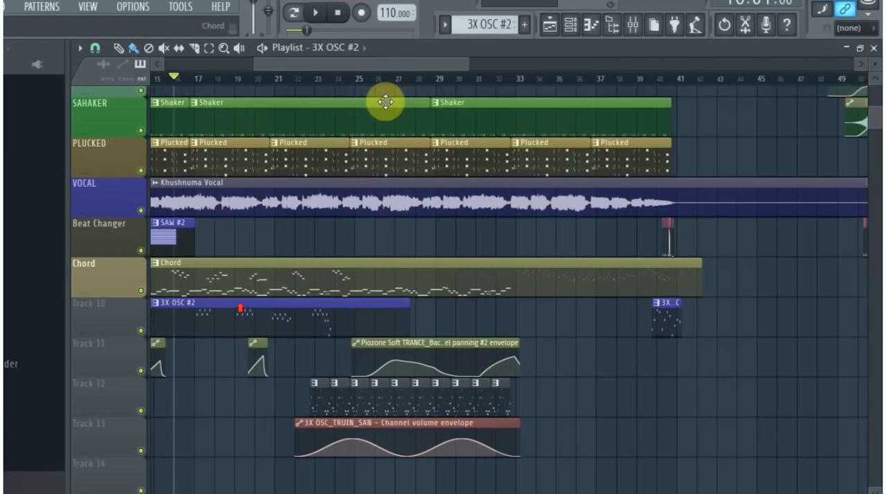
{"action": "left_click_drag", "start_coordinate": [390, 64], "coordinate": [271, 51]}
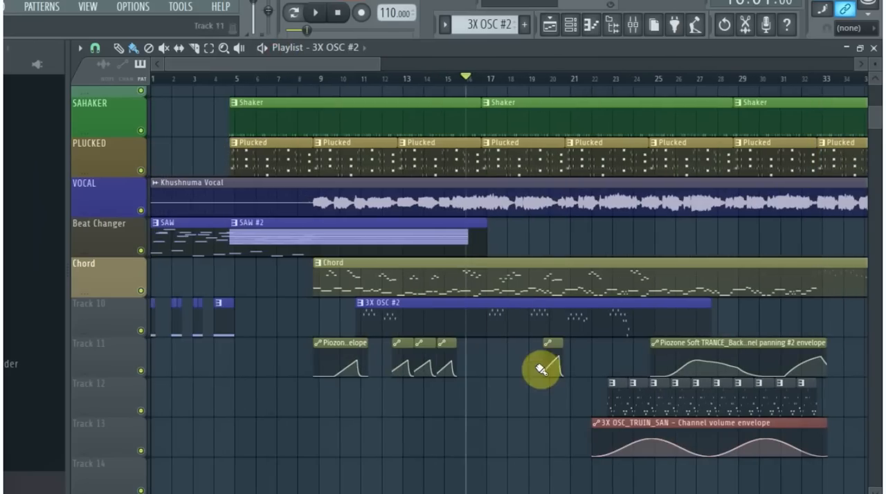
{"action": "scroll", "coordinate": [544, 365], "scroll_direction": "up", "scroll_amount": 2}
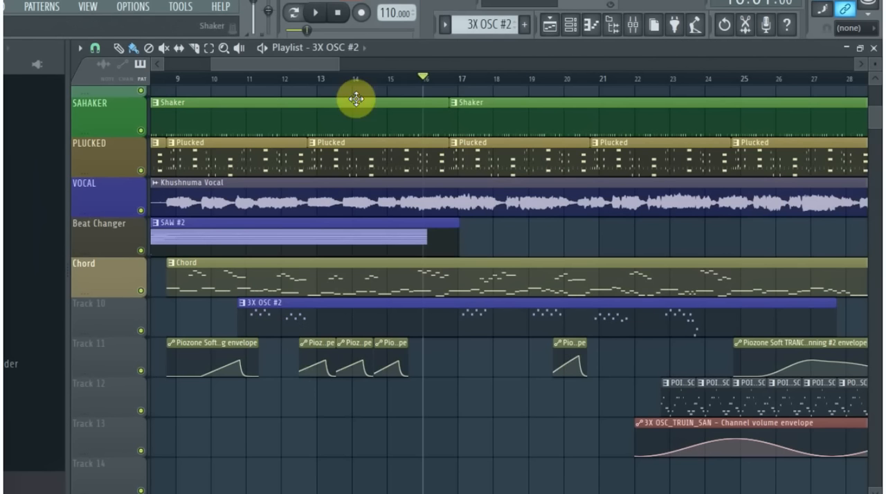
{"action": "left_click_drag", "start_coordinate": [338, 64], "coordinate": [443, 78]}
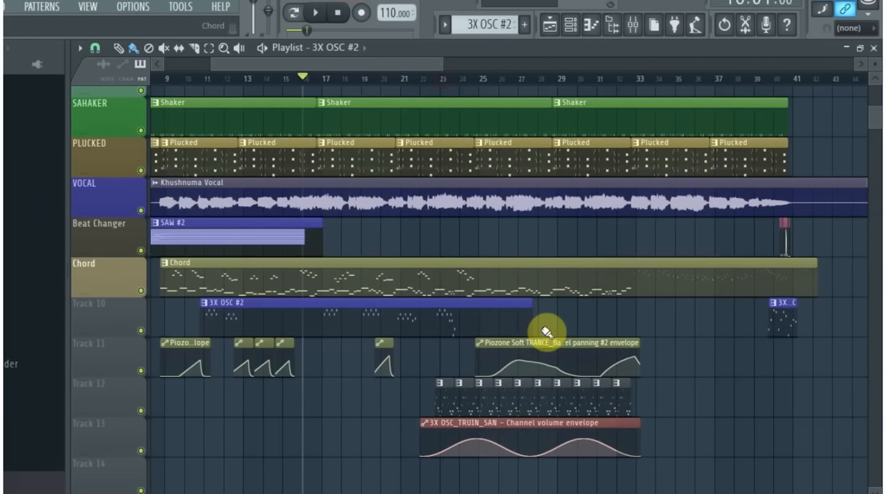
- Examine the POIZON OSC pattern on Track 12 and its 3X OSC_TRUIN_SAN instrument settings, and return to the playlist
{"action": "scroll", "coordinate": [536, 337], "scroll_direction": "up", "scroll_amount": 3}
{"action": "scroll", "coordinate": [406, 415], "scroll_direction": "down", "scroll_amount": 3}
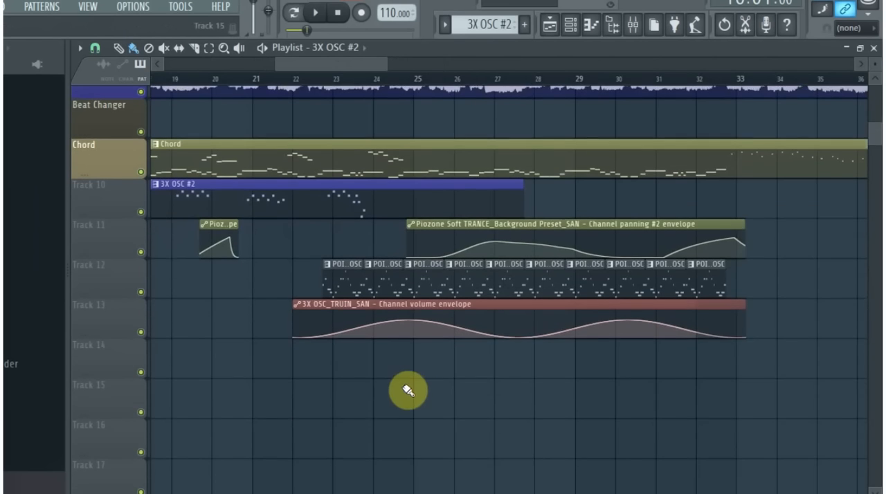
{"action": "scroll", "coordinate": [356, 386], "scroll_direction": "up", "scroll_amount": 2}
{"action": "scroll", "coordinate": [350, 277], "scroll_direction": "up", "scroll_amount": 2}
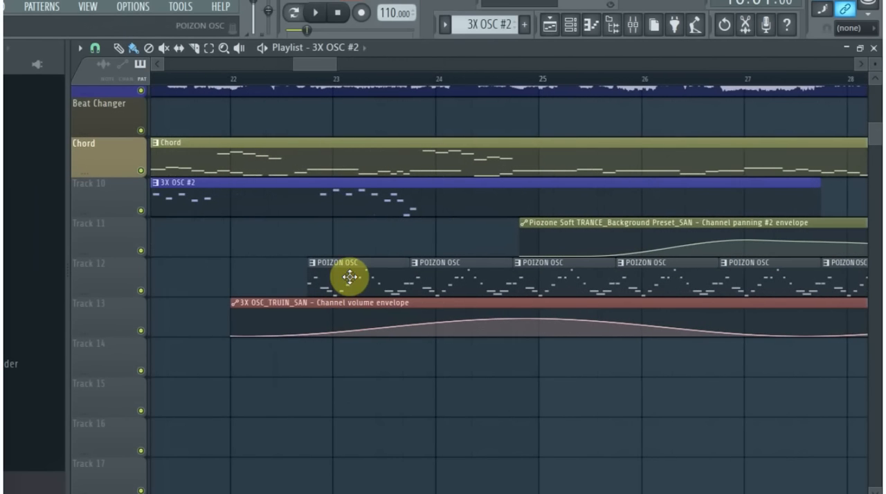
{"action": "left_click", "coordinate": [570, 26]}
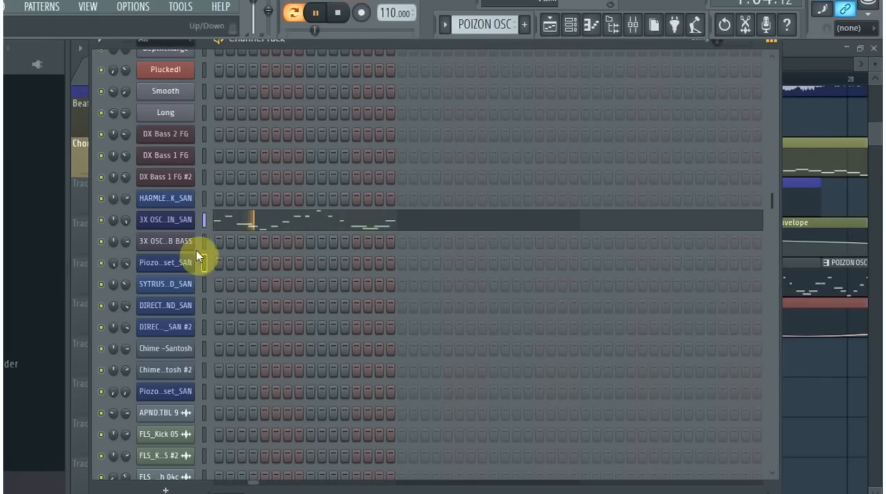
{"action": "left_click", "coordinate": [165, 225]}
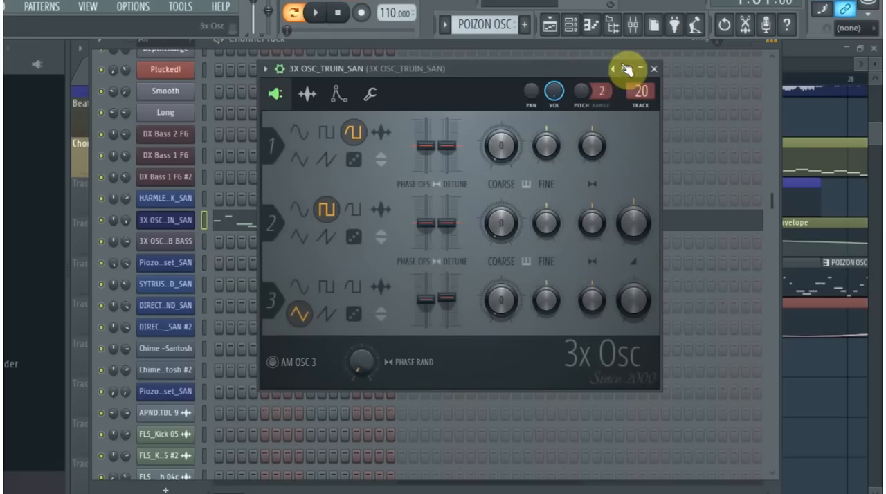
{"action": "left_click", "coordinate": [654, 70]}
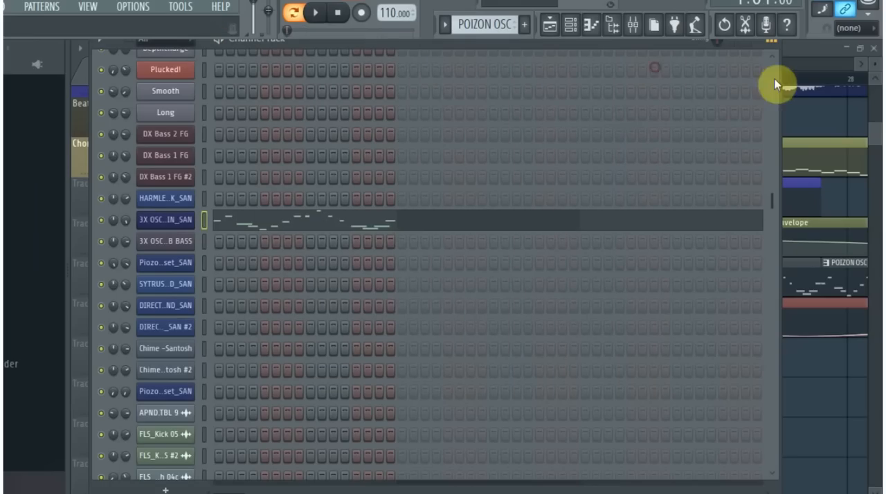
{"action": "left_click", "coordinate": [810, 44]}
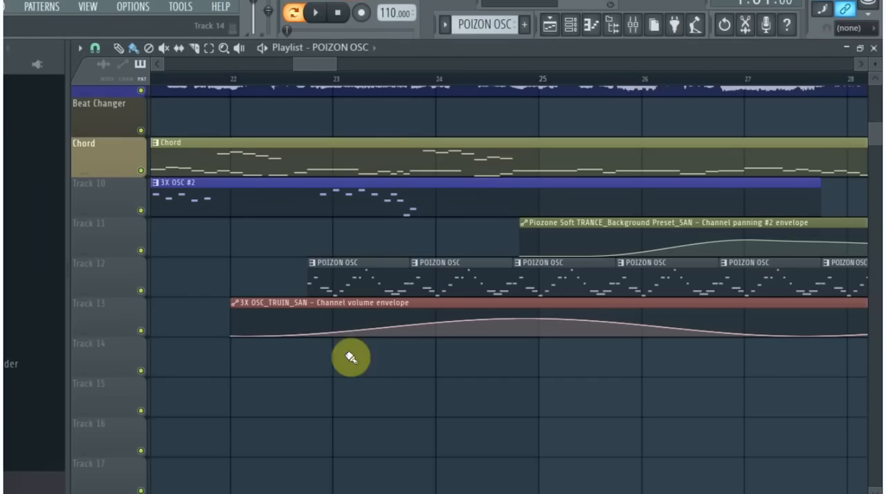
- Play the arrangement from bar 22 with all tracks on, following the POIZON OSC clips and the Track 13 volume envelope
{"action": "scroll", "coordinate": [544, 371], "scroll_direction": "down", "scroll_amount": 6}
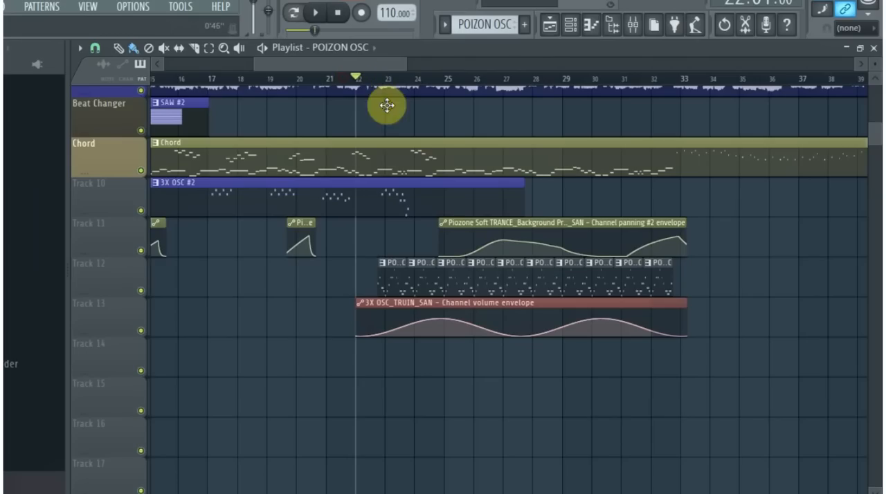
{"action": "key", "text": "space"}
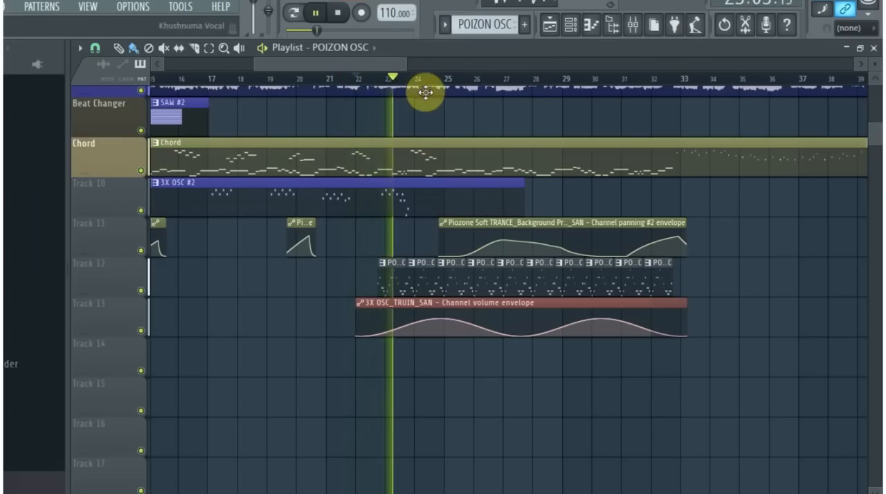
{"action": "left_click_drag", "start_coordinate": [404, 64], "coordinate": [445, 63]}
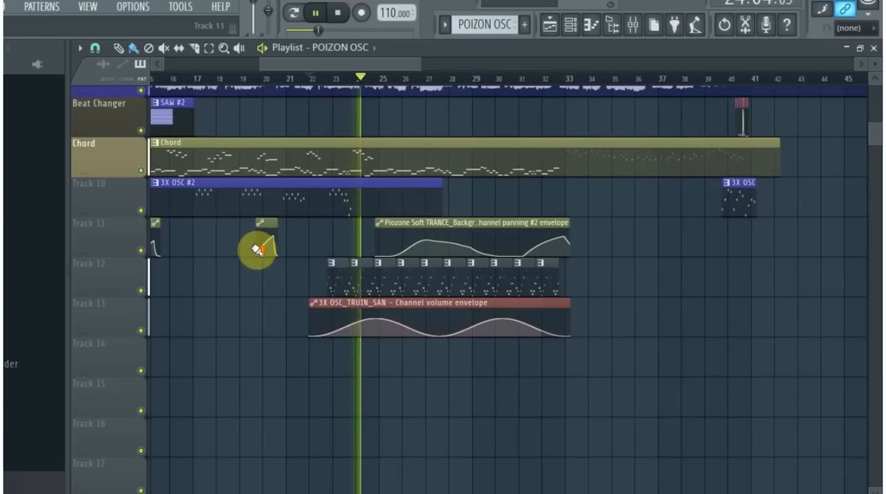
{"action": "scroll", "coordinate": [257, 249], "scroll_direction": "up", "scroll_amount": 3}
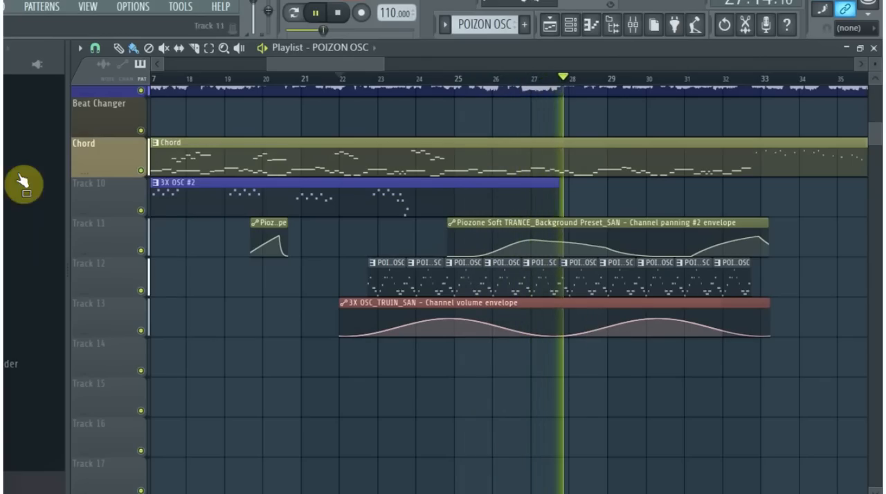
- Mute the VOCAL track and listen to the remaining tracks from bar 22 to beyond bar 33
{"action": "right_click", "coordinate": [141, 91]}
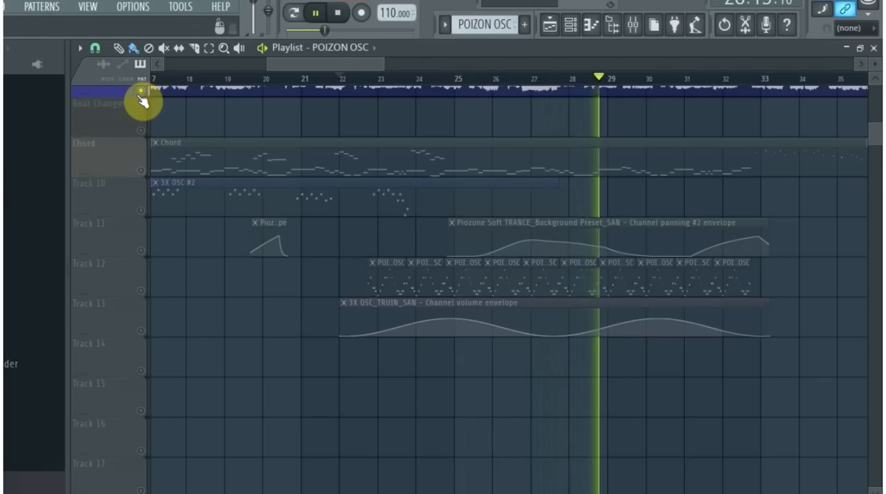
{"action": "right_click", "coordinate": [142, 93]}
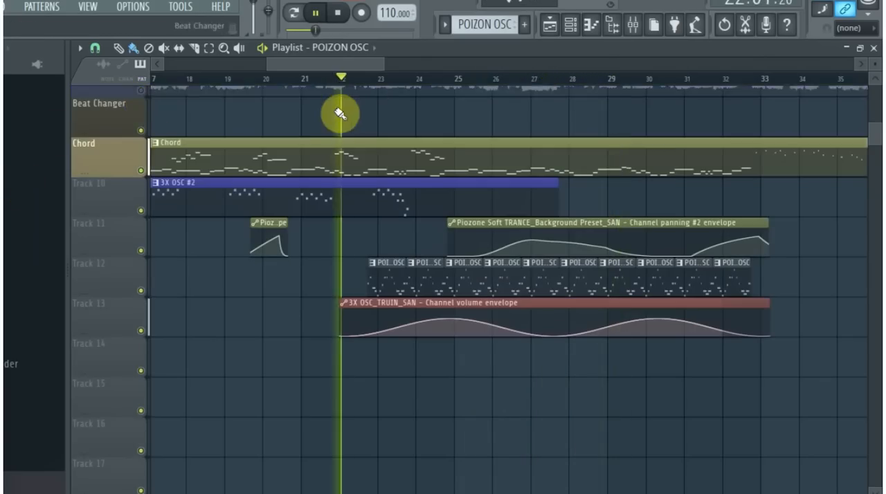
{"action": "left_click_drag", "start_coordinate": [381, 68], "coordinate": [491, 65]}
{"action": "scroll", "coordinate": [276, 290], "scroll_direction": "up", "scroll_amount": 5}
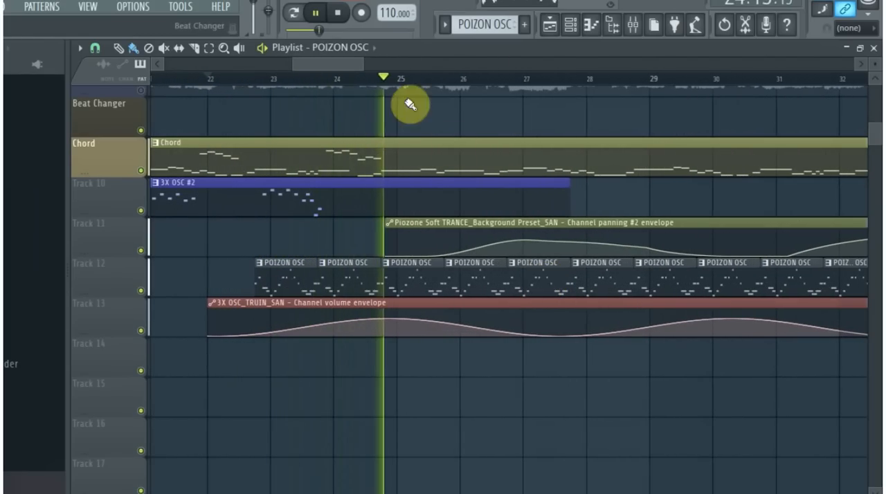
{"action": "left_click_drag", "start_coordinate": [366, 63], "coordinate": [488, 63]}
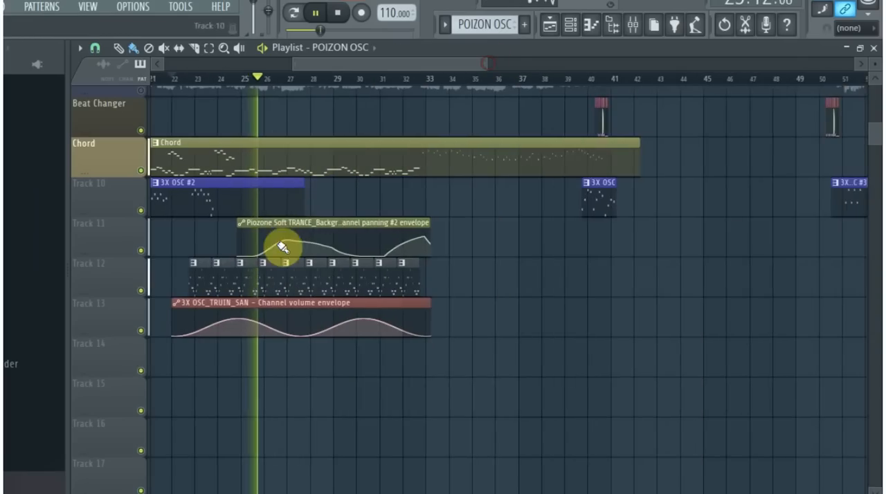
{"action": "scroll", "coordinate": [219, 273], "scroll_direction": "up", "scroll_amount": 3}
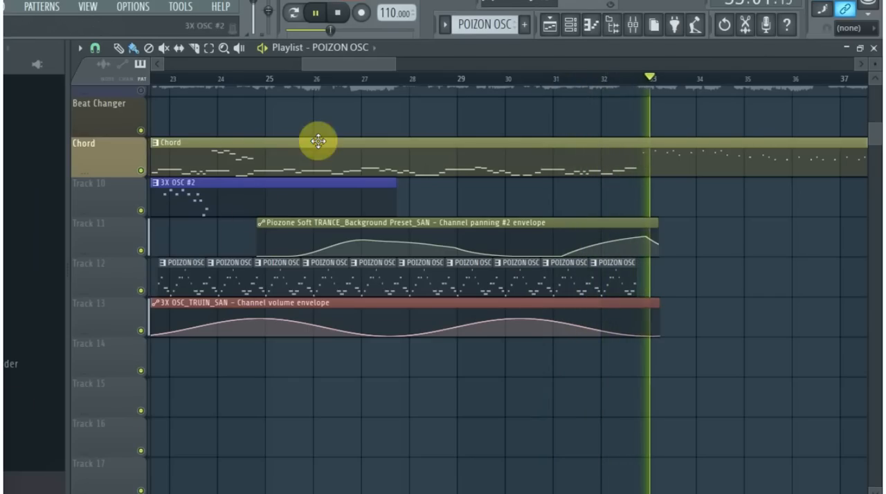
{"action": "left_click_drag", "start_coordinate": [391, 63], "coordinate": [458, 79]}
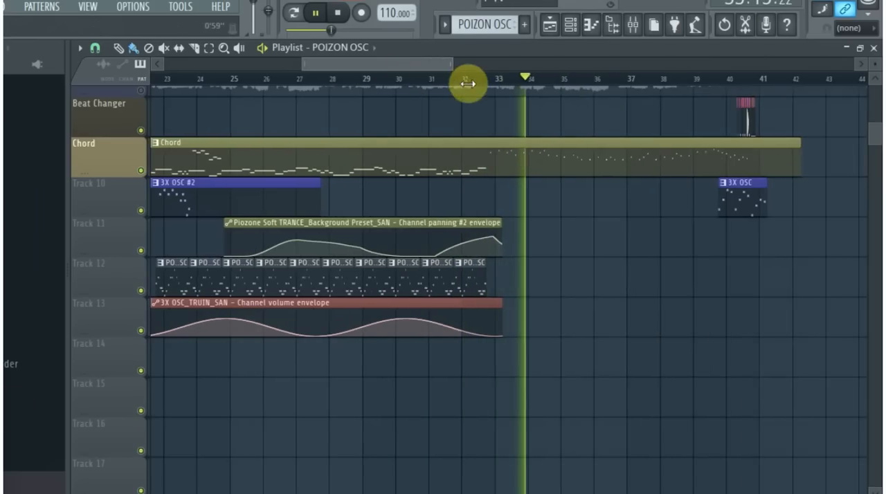
{"action": "scroll", "coordinate": [528, 378], "scroll_direction": "up", "scroll_amount": 6}
{"action": "scroll", "coordinate": [526, 379], "scroll_direction": "down", "scroll_amount": 3}
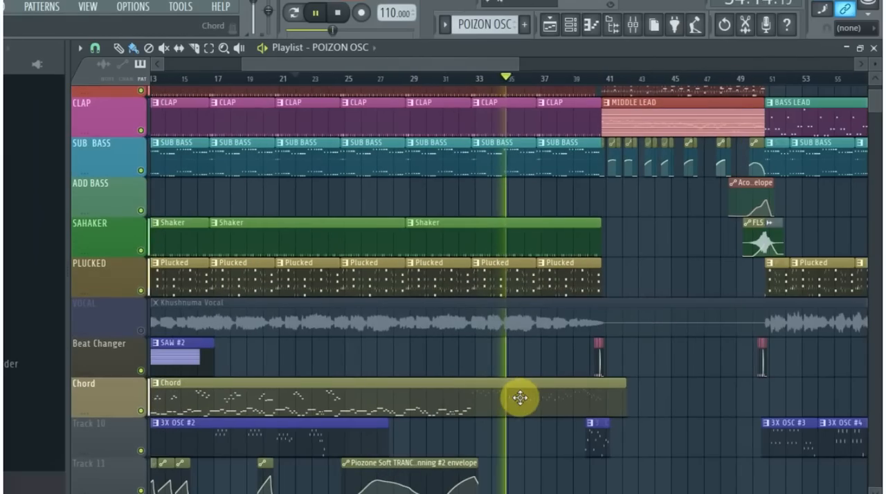
{"action": "key", "text": "space"}
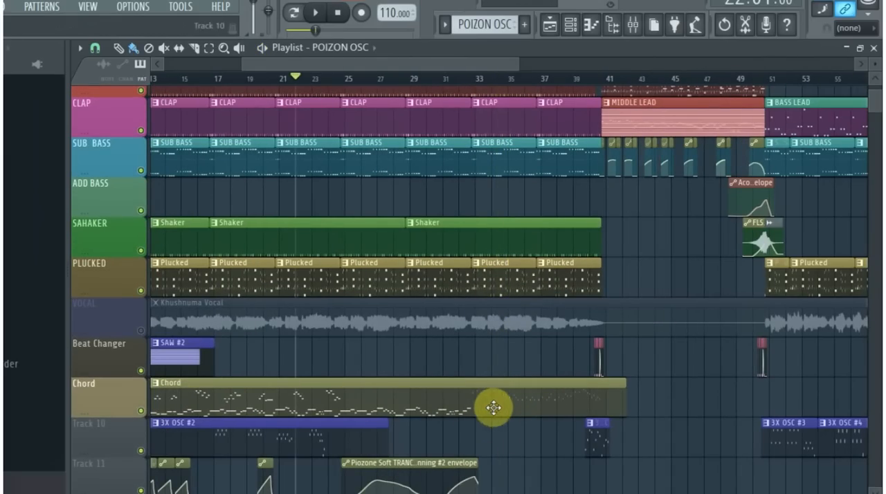
- Examine the Chord pattern's short notes from bar 25 to 33 in the piano roll while playing them, and close it
{"action": "left_click", "coordinate": [498, 401]}
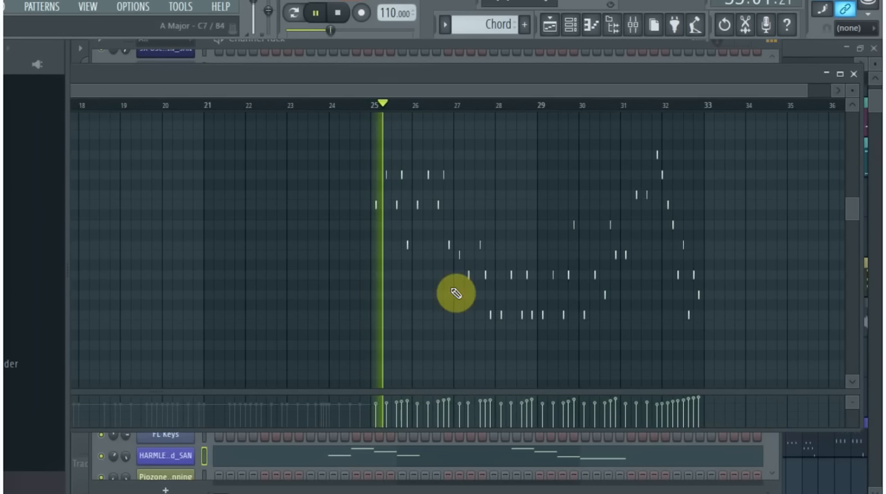
{"action": "scroll", "coordinate": [436, 344], "scroll_direction": "up", "scroll_amount": 5}
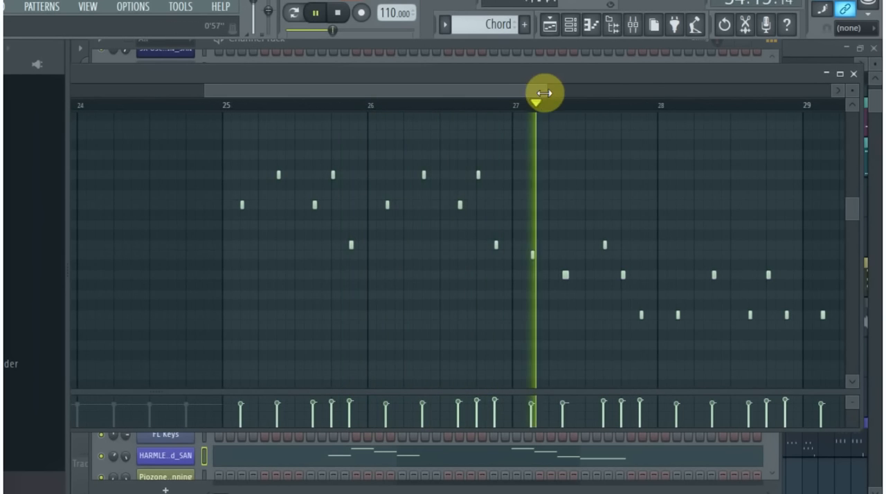
{"action": "scroll", "coordinate": [356, 263], "scroll_direction": "up", "scroll_amount": 3}
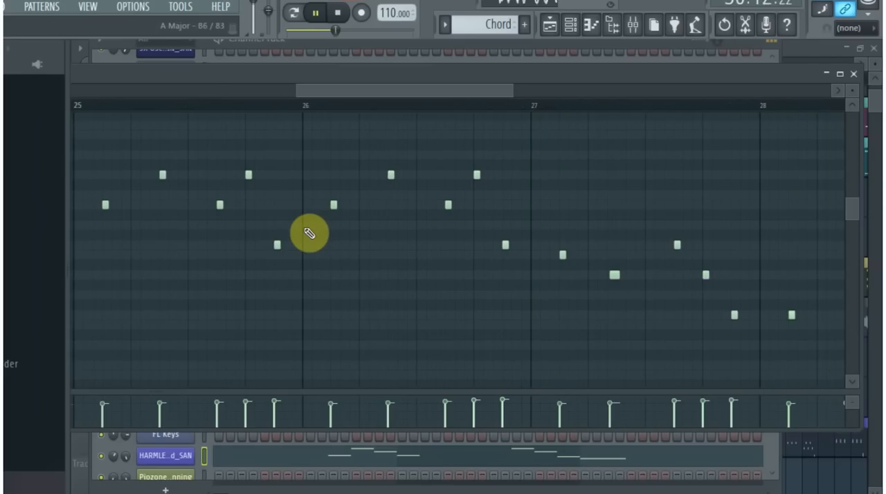
{"action": "left_click_drag", "start_coordinate": [515, 89], "coordinate": [791, 127]}
{"action": "scroll", "coordinate": [643, 245], "scroll_direction": "up", "scroll_amount": 4}
{"action": "scroll", "coordinate": [600, 276], "scroll_direction": "down", "scroll_amount": 2}
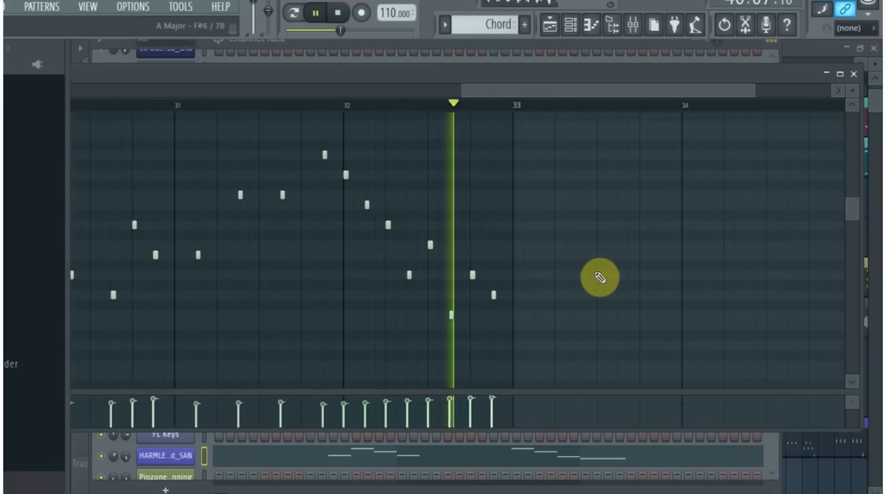
{"action": "key", "text": "space"}
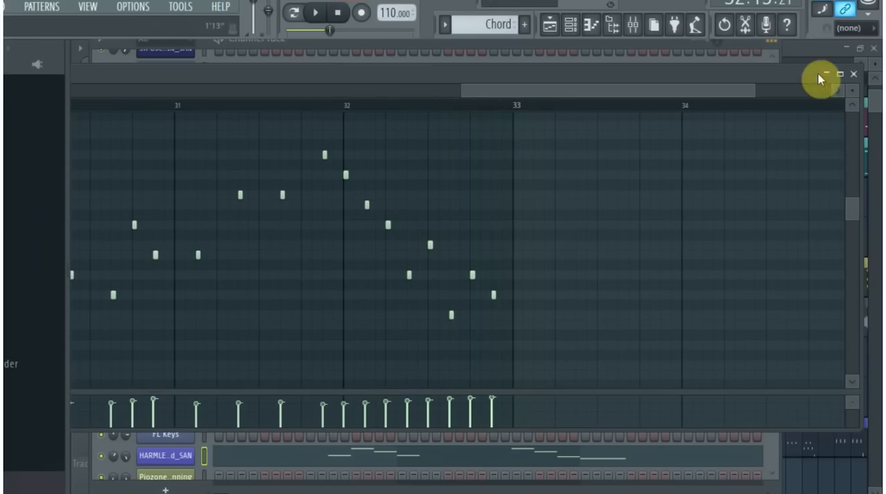
{"action": "left_click", "coordinate": [852, 74]}
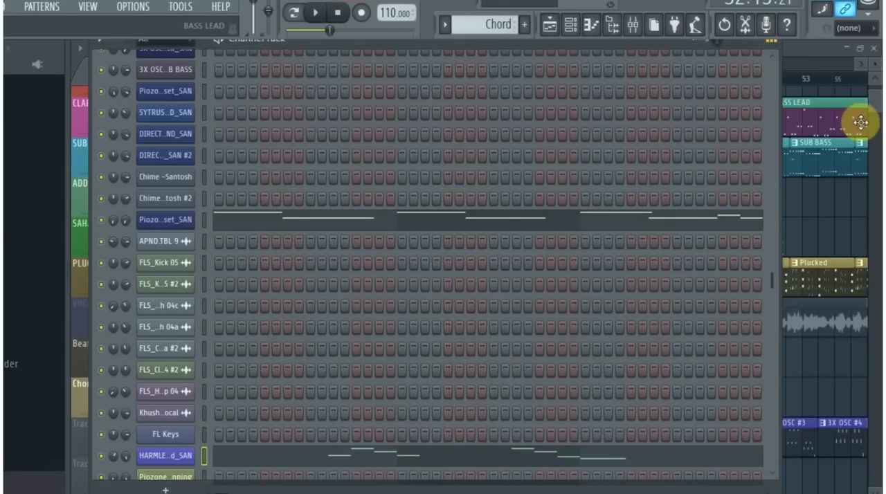
- Return to the playlist and unmute the VOCAL track
{"action": "left_click", "coordinate": [875, 104]}
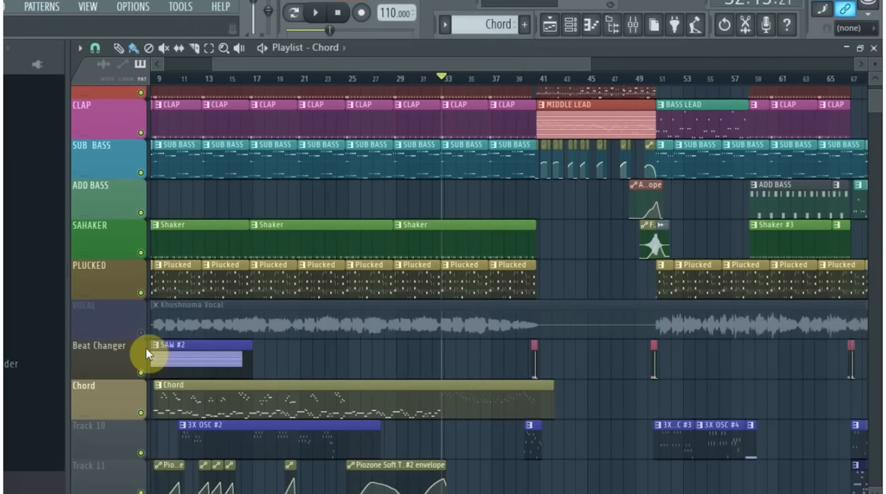
{"action": "left_click", "coordinate": [142, 334]}
{"action": "scroll", "coordinate": [202, 344], "scroll_direction": "down", "scroll_amount": 2}
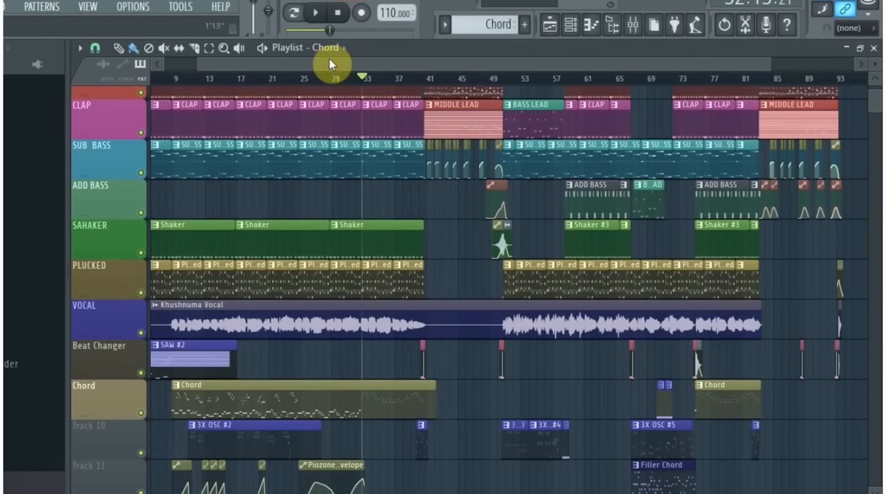
- Look over the whole playlist arrangement from bar 1 to beyond bar 93, including the clips on Tracks 10 to 14
{"action": "left_click_drag", "start_coordinate": [320, 62], "coordinate": [95, 79]}
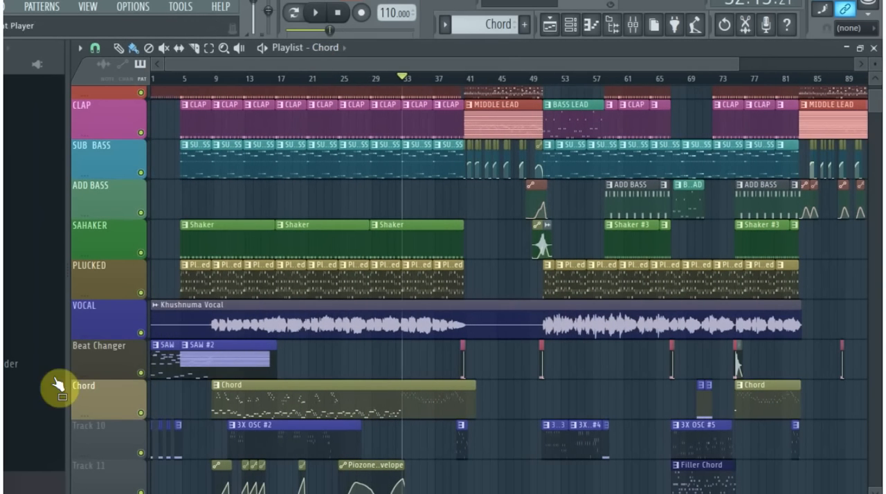
{"action": "scroll", "coordinate": [187, 384], "scroll_direction": "down", "scroll_amount": 4}
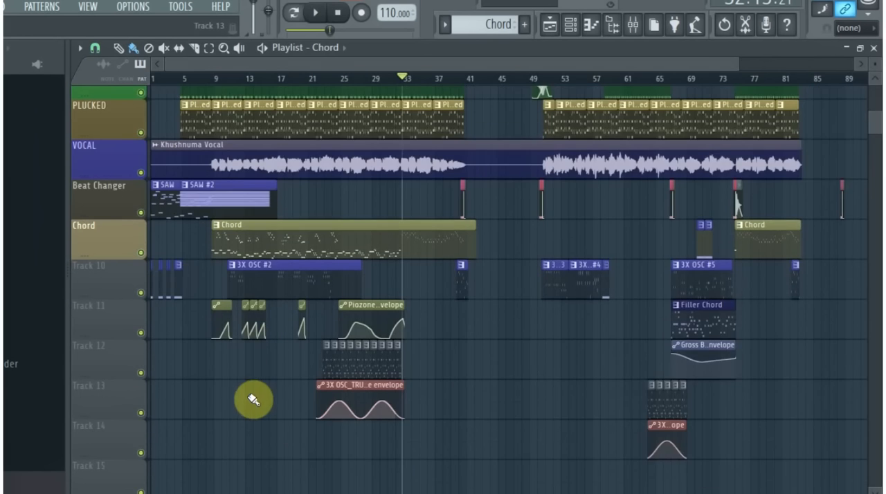
{"action": "scroll", "coordinate": [253, 402], "scroll_direction": "up", "scroll_amount": 3}
{"action": "scroll", "coordinate": [250, 327], "scroll_direction": "up", "scroll_amount": 1}
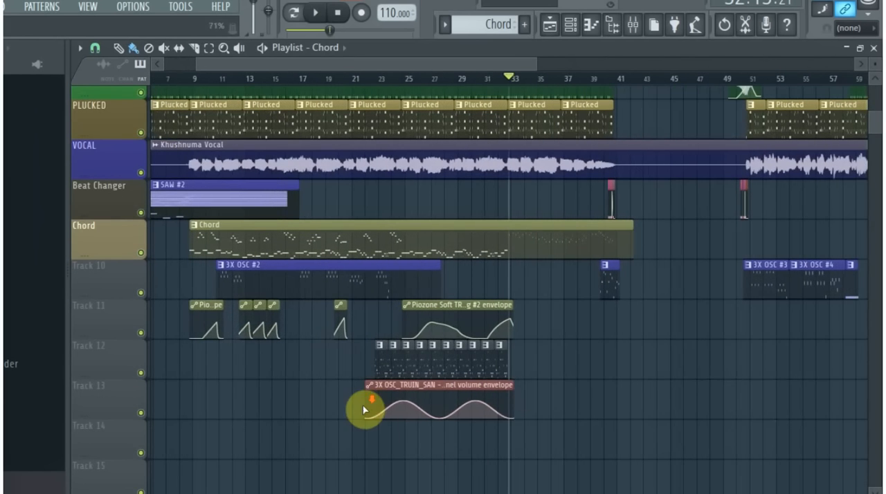
{"action": "scroll", "coordinate": [364, 409], "scroll_direction": "down", "scroll_amount": 2}
{"action": "scroll", "coordinate": [275, 374], "scroll_direction": "up", "scroll_amount": 3}
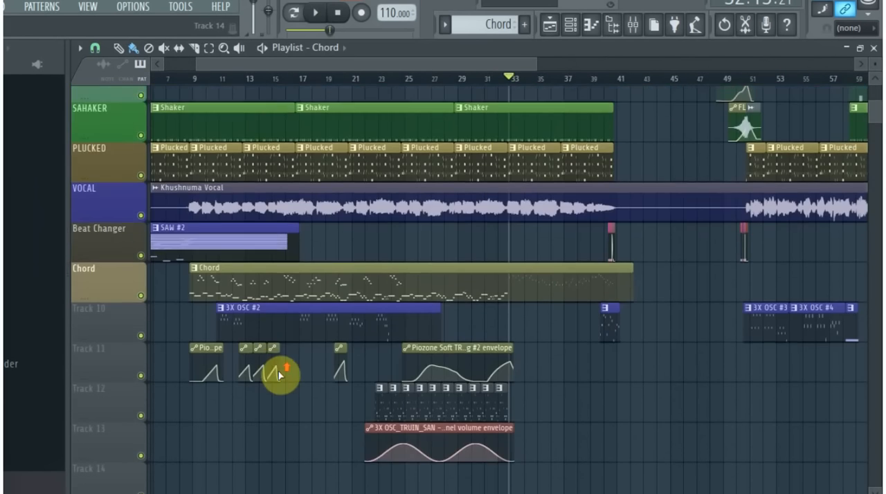
{"action": "scroll", "coordinate": [221, 350], "scroll_direction": "up", "scroll_amount": 1}
{"action": "scroll", "coordinate": [208, 395], "scroll_direction": "down", "scroll_amount": 4}
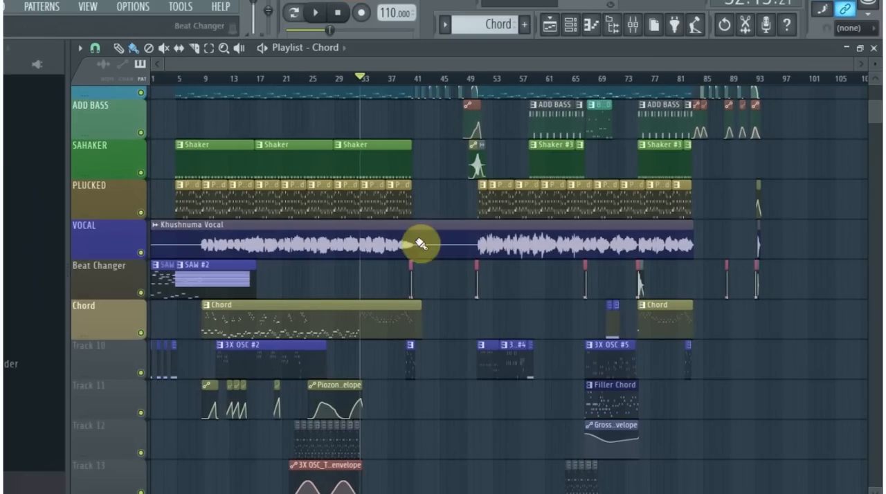
- Play the whole song from bar 1 and follow it across the tracks from KICK down to Chord
{"action": "scroll", "coordinate": [393, 266], "scroll_direction": "up", "scroll_amount": 1}
{"action": "scroll", "coordinate": [393, 267], "scroll_direction": "up", "scroll_amount": 2}
{"action": "left_click", "coordinate": [333, 14]}
{"action": "left_click", "coordinate": [312, 16]}
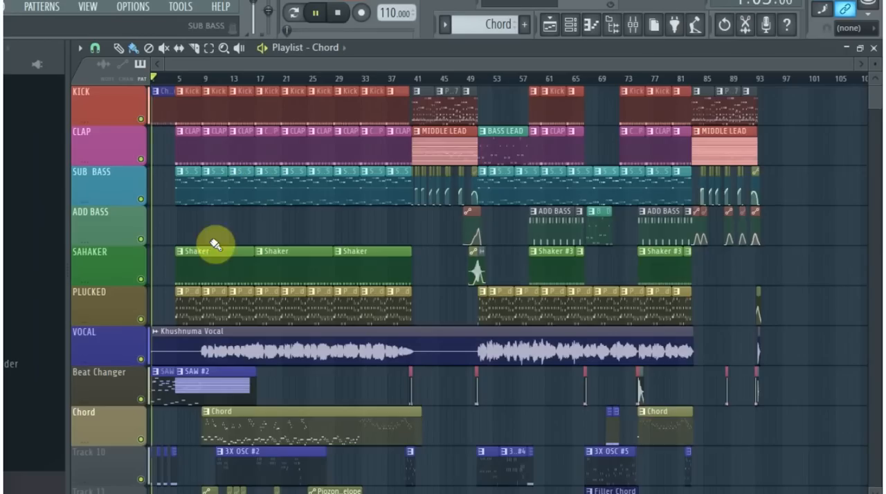
{"action": "scroll", "coordinate": [88, 316], "scroll_direction": "up", "scroll_amount": 2}
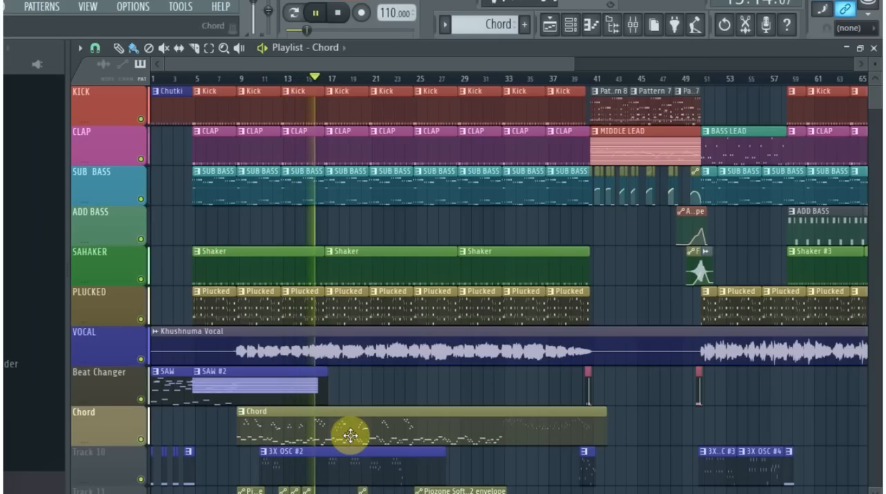
- Follow playback from bar 15 to 27 along the Chord, 3X OSC #2 and POIZON OSC clips and their envelopes
{"action": "left_click", "coordinate": [570, 24]}
{"action": "scroll", "coordinate": [374, 379], "scroll_direction": "down", "scroll_amount": 4}
{"action": "scroll", "coordinate": [302, 423], "scroll_direction": "up", "scroll_amount": 3}
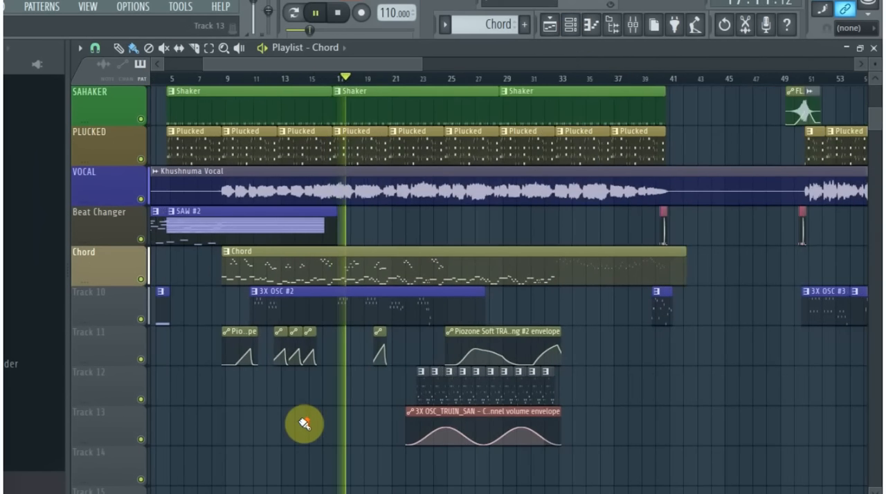
{"action": "scroll", "coordinate": [357, 404], "scroll_direction": "up", "scroll_amount": 5}
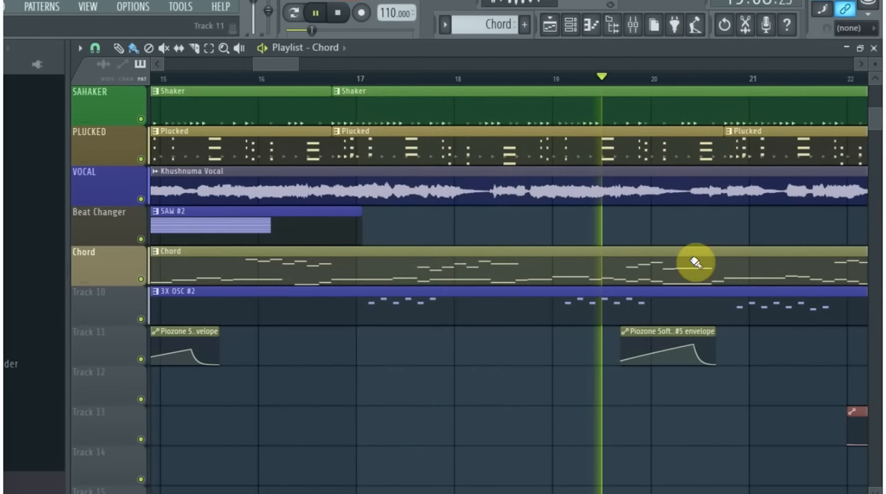
{"action": "left_click_drag", "start_coordinate": [297, 67], "coordinate": [333, 69]}
{"action": "scroll", "coordinate": [263, 220], "scroll_direction": "up", "scroll_amount": 2}
{"action": "scroll", "coordinate": [431, 293], "scroll_direction": "down", "scroll_amount": 4}
{"action": "scroll", "coordinate": [580, 334], "scroll_direction": "up", "scroll_amount": 4, "text": "ctrl"}
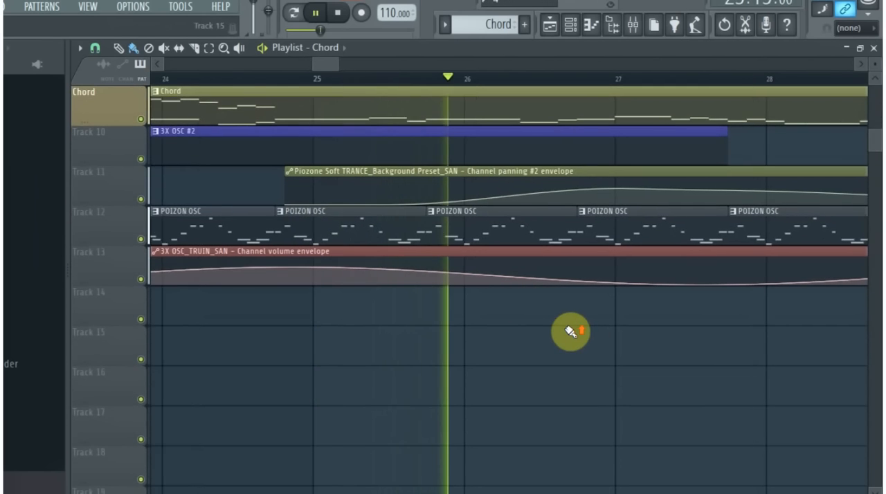
{"action": "scroll", "coordinate": [546, 322], "scroll_direction": "up", "scroll_amount": 4}
{"action": "scroll", "coordinate": [485, 207], "scroll_direction": "up", "scroll_amount": 1}
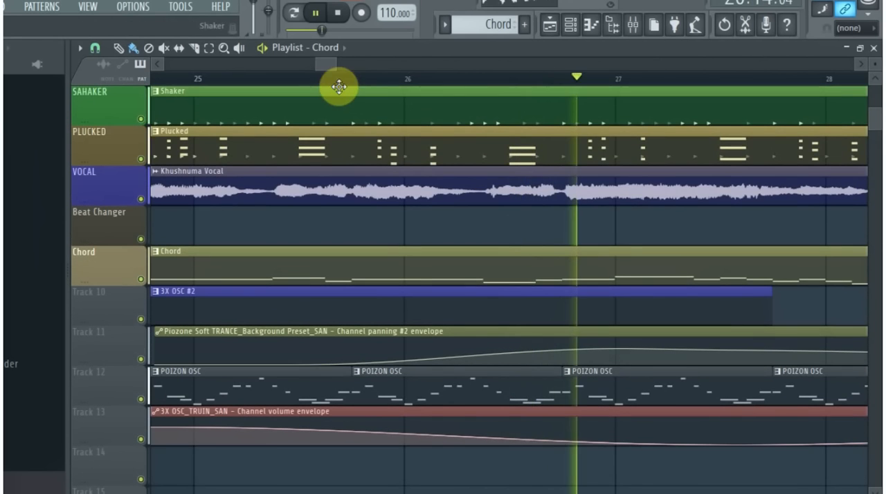
- Follow playback from bar 27 to 33, where the POIZON OSC clips and the panning and volume envelopes end
{"action": "left_click_drag", "start_coordinate": [335, 66], "coordinate": [450, 182]}
{"action": "scroll", "coordinate": [449, 316], "scroll_direction": "up", "scroll_amount": 1, "text": "ctrl"}
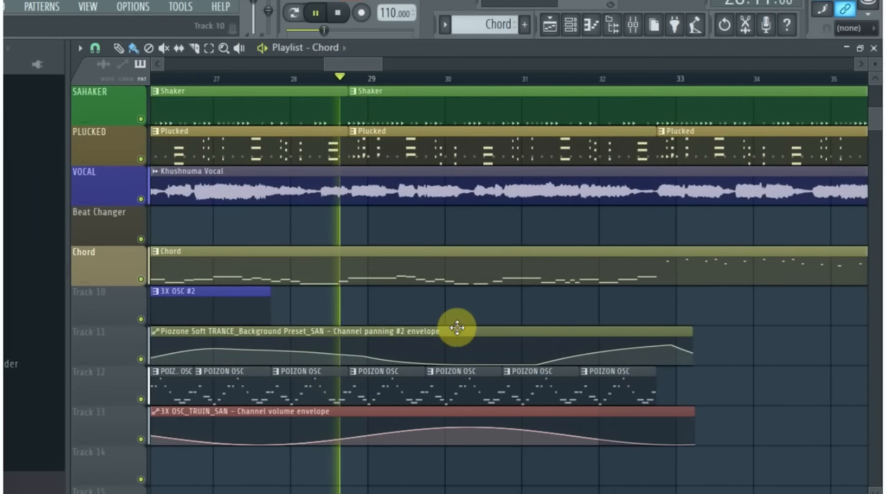
{"action": "left_click_drag", "start_coordinate": [390, 67], "coordinate": [482, 69]}
{"action": "scroll", "coordinate": [644, 452], "scroll_direction": "up", "scroll_amount": 2}
{"action": "scroll", "coordinate": [431, 411], "scroll_direction": "up", "scroll_amount": 3}
{"action": "scroll", "coordinate": [419, 405], "scroll_direction": "down", "scroll_amount": 2}
{"action": "scroll", "coordinate": [412, 381], "scroll_direction": "up", "scroll_amount": 2}
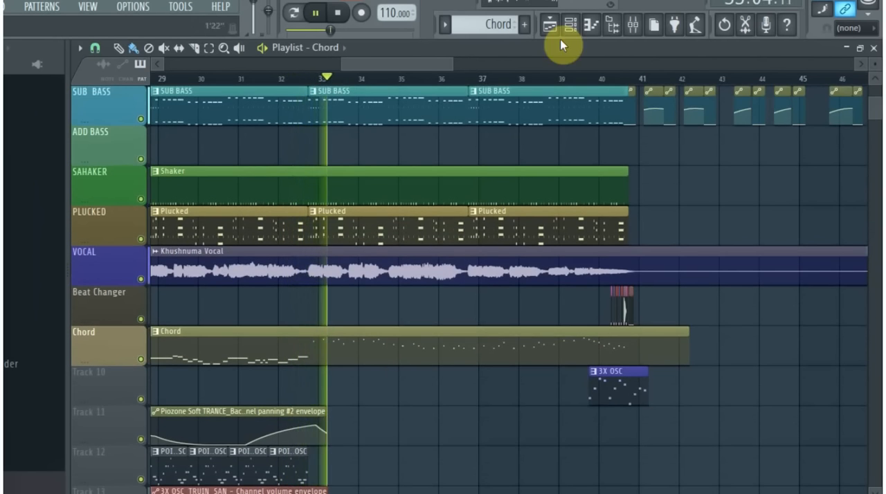
- Examine the Chord pattern's short notes from bar 25 to 33 in the piano roll during playback, then close it and stop playing
{"action": "left_click", "coordinate": [572, 26]}
{"action": "left_click", "coordinate": [680, 462]}
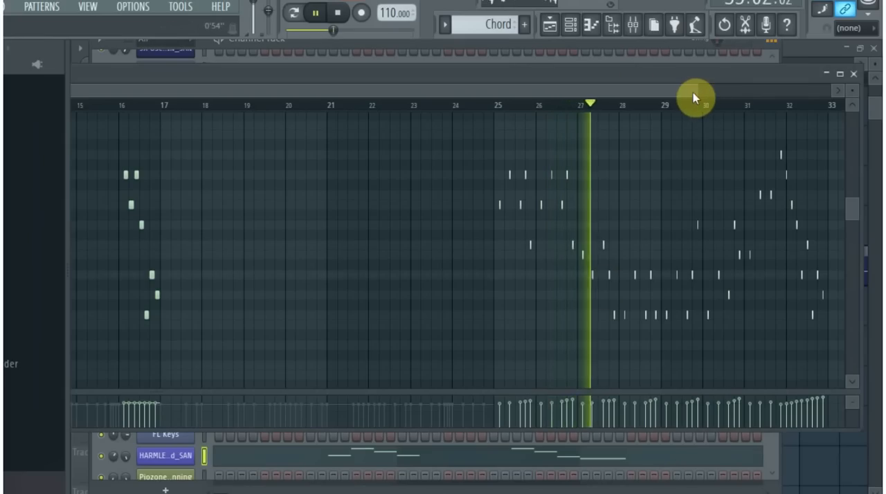
{"action": "scroll", "coordinate": [731, 89], "scroll_direction": "up", "scroll_amount": 8}
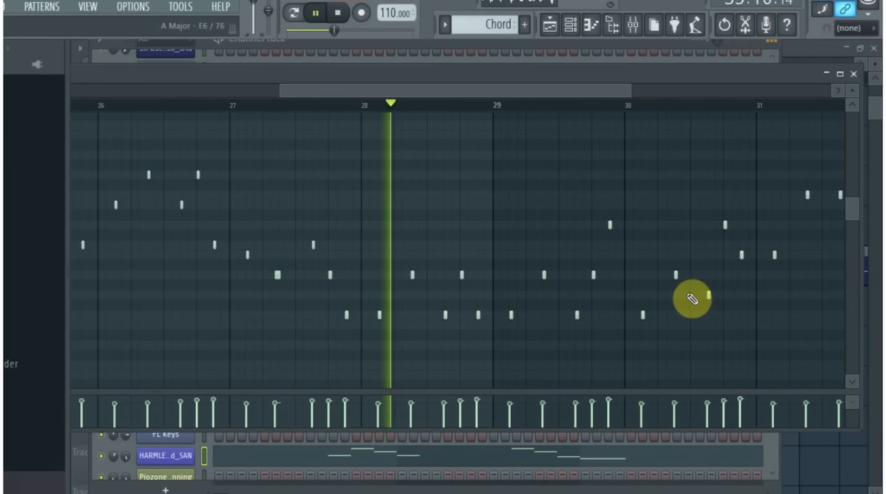
{"action": "left_click_drag", "start_coordinate": [591, 89], "coordinate": [633, 88]}
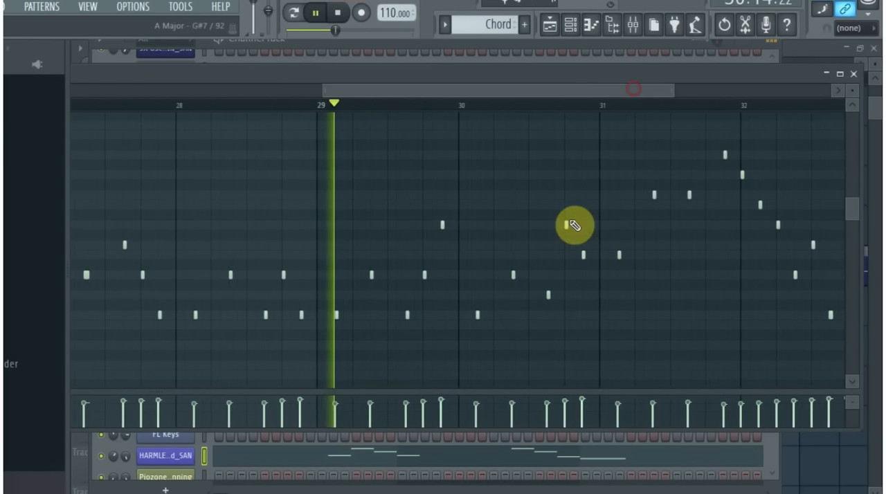
{"action": "scroll", "coordinate": [563, 247], "scroll_direction": "down", "scroll_amount": 1}
{"action": "scroll", "coordinate": [595, 256], "scroll_direction": "up", "scroll_amount": 3}
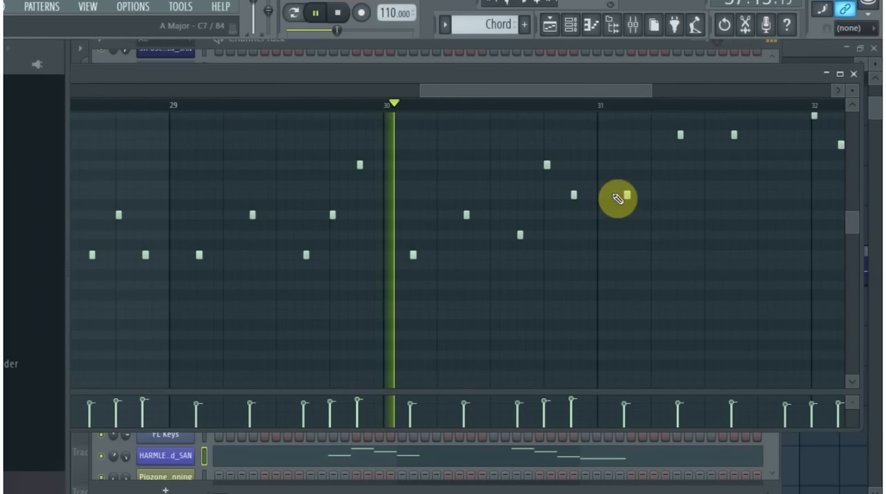
{"action": "scroll", "coordinate": [609, 180], "scroll_direction": "up", "scroll_amount": 2}
{"action": "left_click_drag", "start_coordinate": [572, 91], "coordinate": [620, 111]}
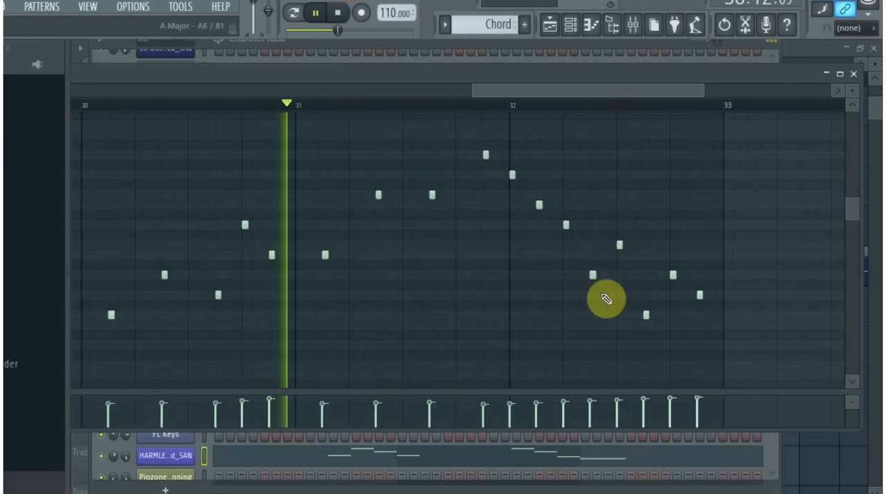
{"action": "scroll", "coordinate": [729, 315], "scroll_direction": "up", "scroll_amount": 1}
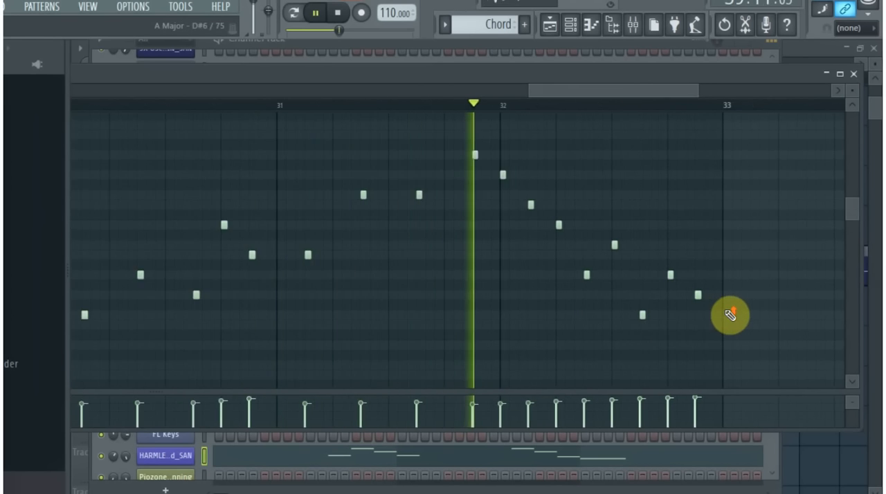
{"action": "left_click", "coordinate": [853, 74]}
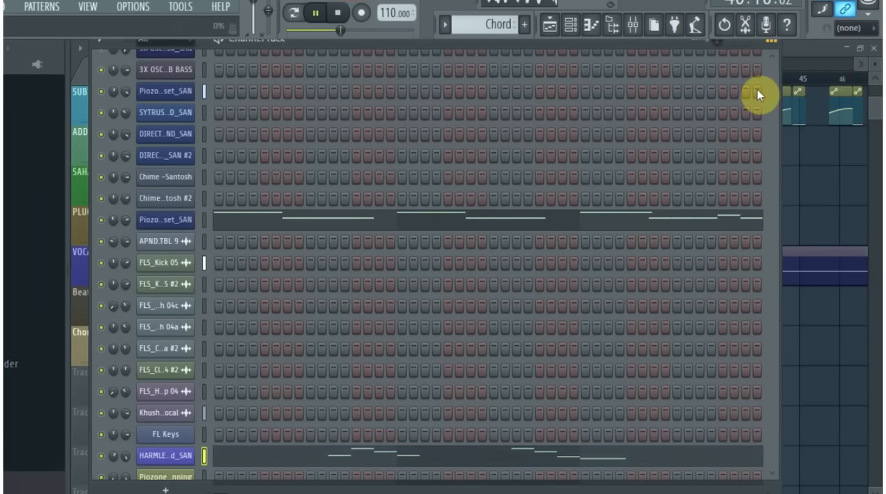
{"action": "left_click", "coordinate": [816, 78]}
{"action": "key", "text": "space"}
- Look over the MIDDLE LEAD section between bars 41 and 51 on all tracks, and set the playhead at bar 40
{"action": "scroll", "coordinate": [448, 182], "scroll_direction": "down", "scroll_amount": 6}
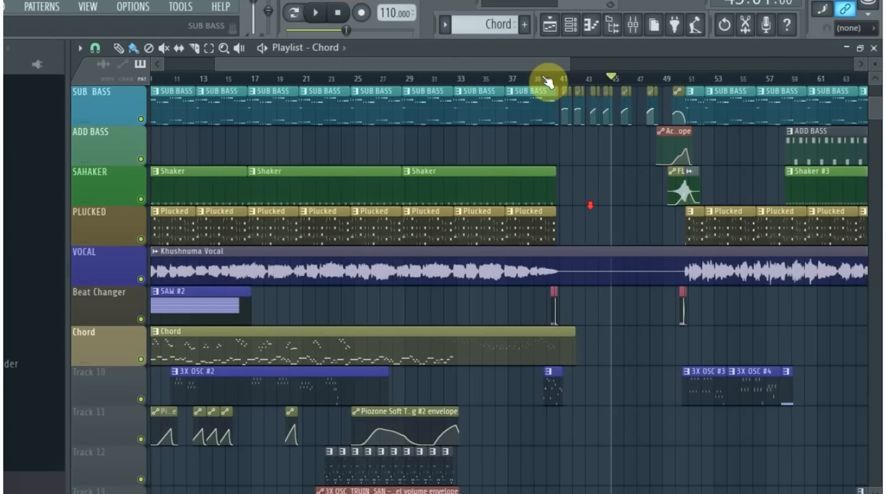
{"action": "scroll", "coordinate": [567, 300], "scroll_direction": "up", "scroll_amount": 5}
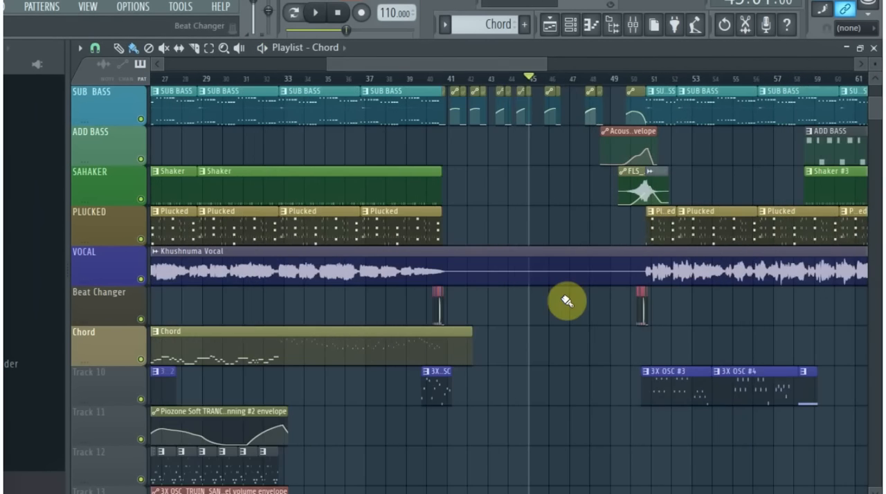
{"action": "scroll", "coordinate": [305, 299], "scroll_direction": "up", "scroll_amount": 1}
{"action": "scroll", "coordinate": [304, 300], "scroll_direction": "up", "scroll_amount": 1}
{"action": "scroll", "coordinate": [451, 282], "scroll_direction": "down", "scroll_amount": 2}
{"action": "scroll", "coordinate": [370, 303], "scroll_direction": "down", "scroll_amount": 1}
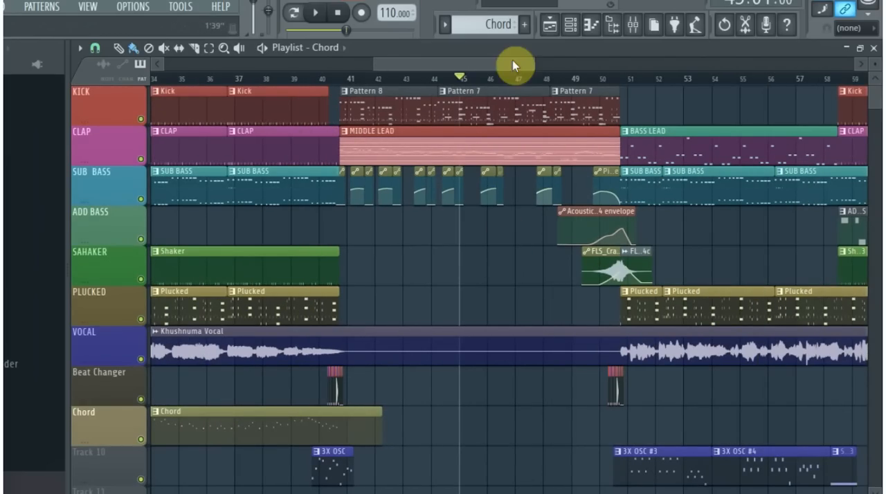
{"action": "left_click_drag", "start_coordinate": [535, 63], "coordinate": [636, 63]}
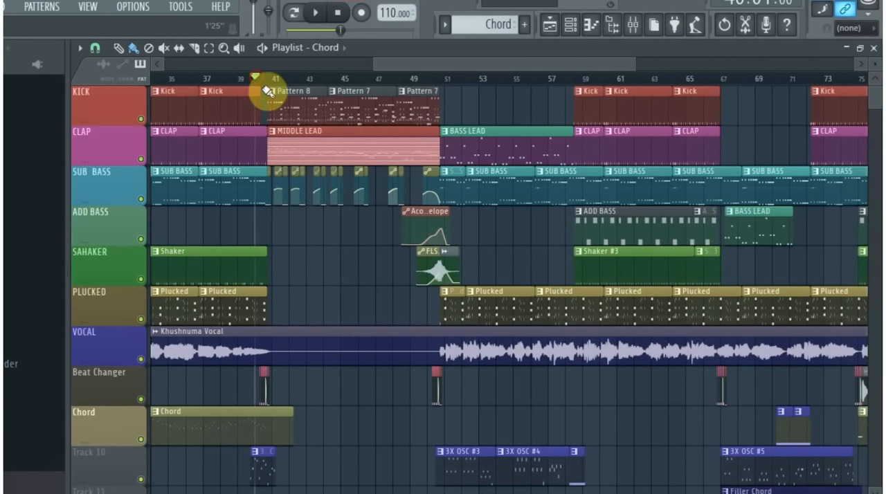
- Examine the small Beat Changer clips between bars 40 and 41, and play the passage from bar 40
{"action": "scroll", "coordinate": [301, 292], "scroll_direction": "up", "scroll_amount": 4}
{"action": "left_click_drag", "start_coordinate": [461, 63], "coordinate": [420, 66]}
{"action": "scroll", "coordinate": [523, 407], "scroll_direction": "up", "scroll_amount": 6}
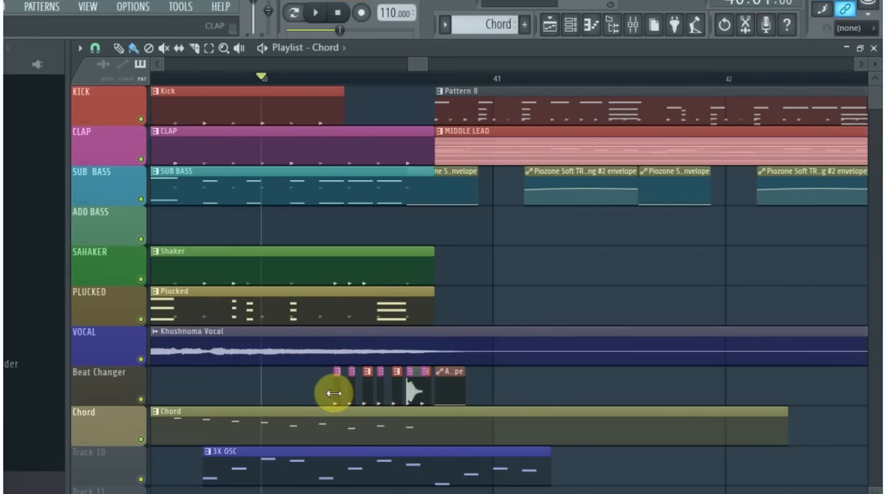
{"action": "left_click_drag", "start_coordinate": [305, 388], "coordinate": [352, 395]}
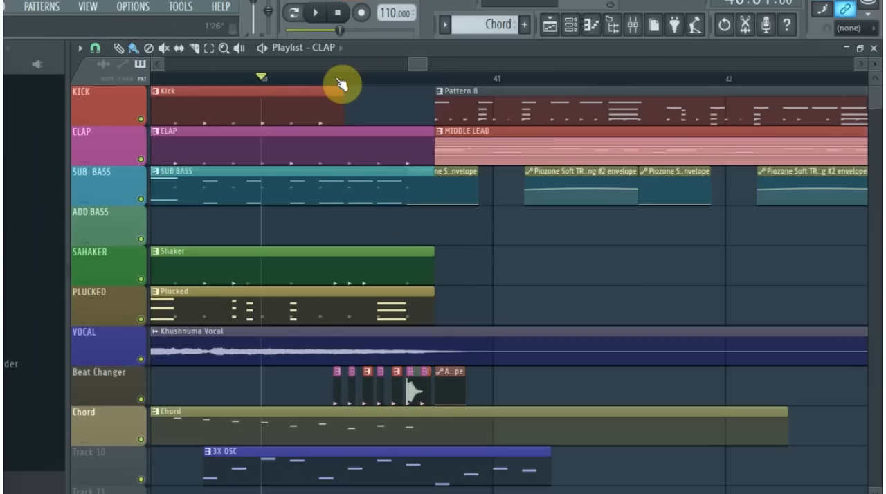
{"action": "key", "text": "space"}
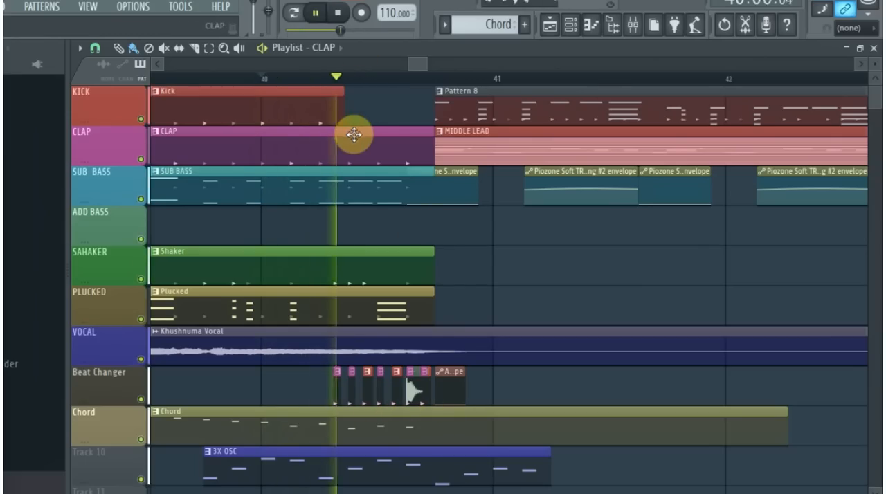
{"action": "key", "text": "space"}
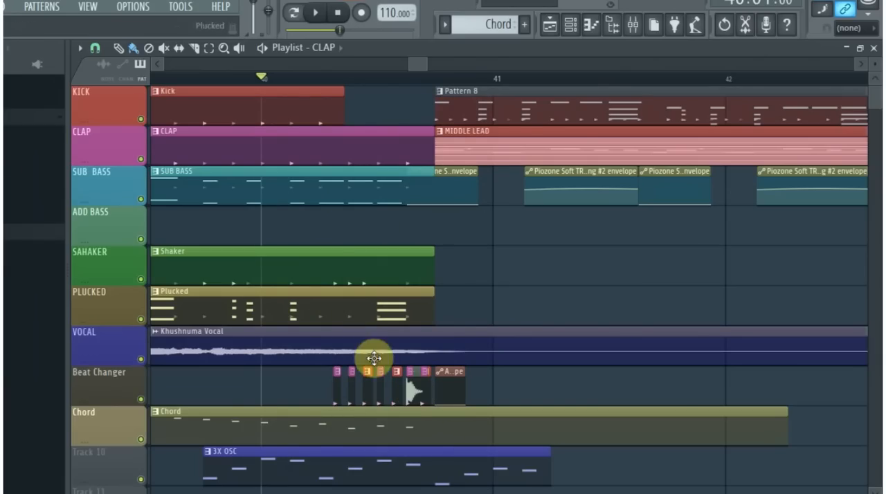
- View the sample settings of the FLS_Kick 05 clip on the Beat Changer track, close them and replay from bar 40
{"action": "double_click", "coordinate": [413, 393]}
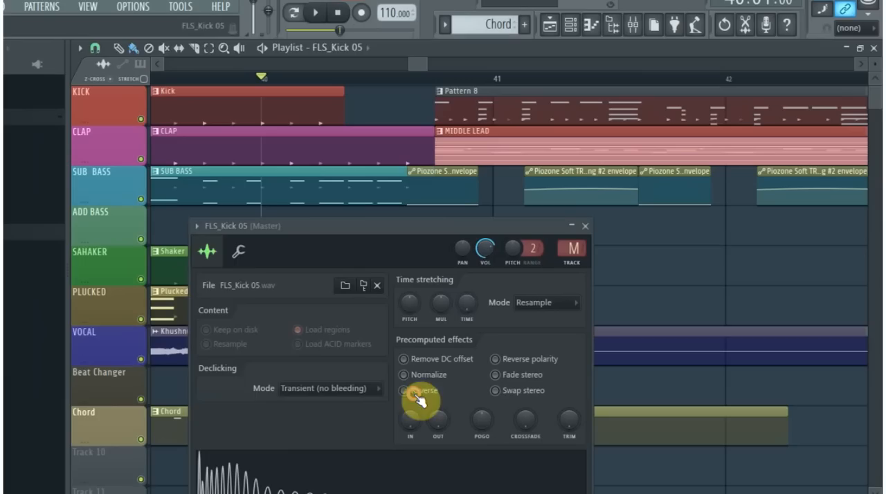
{"action": "left_click", "coordinate": [586, 227]}
{"action": "key", "text": "space"}
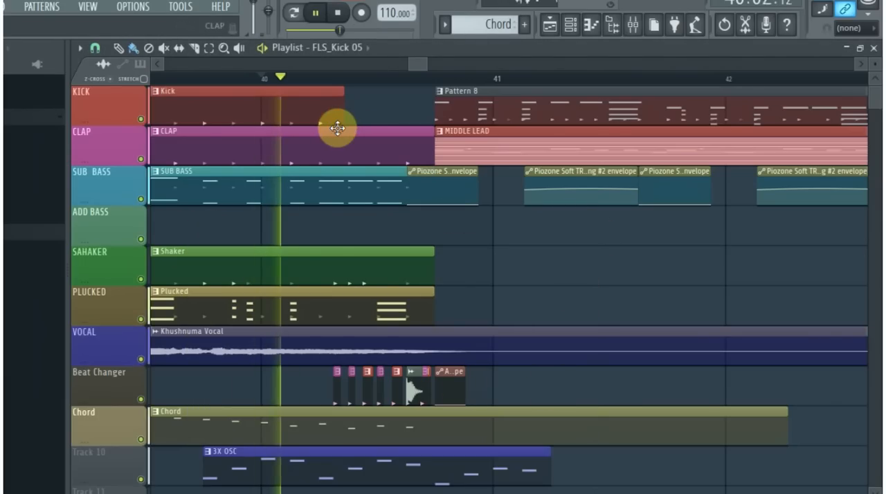
{"action": "key", "text": "space"}
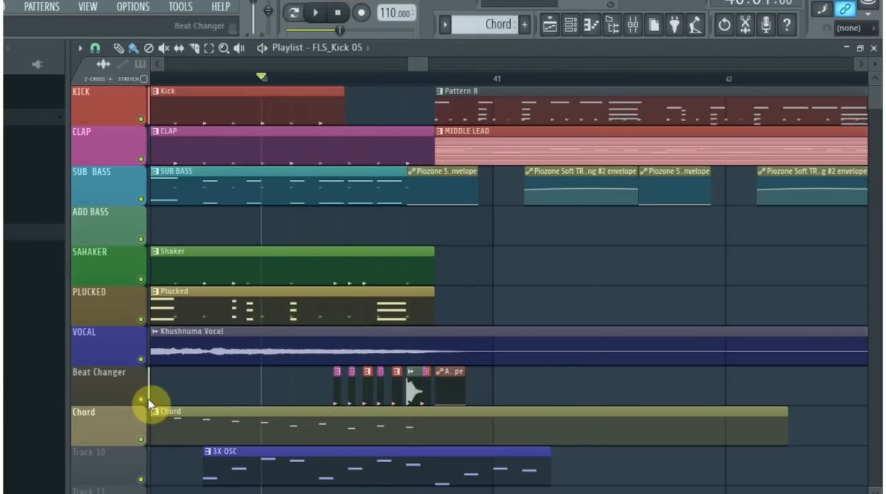
- Solo the Beat Changer track and play its clips from bar 40
{"action": "left_click", "coordinate": [141, 399], "text": "ctrl"}
{"action": "key", "text": "space"}
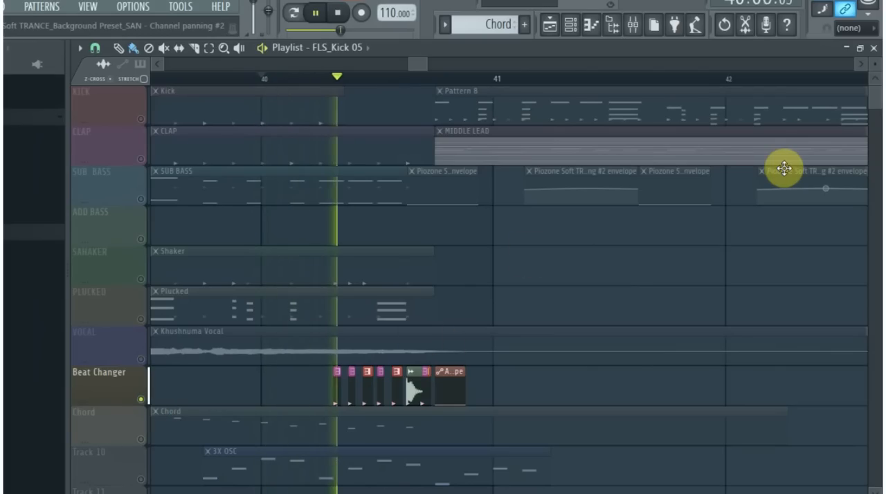
{"action": "key", "text": "space"}
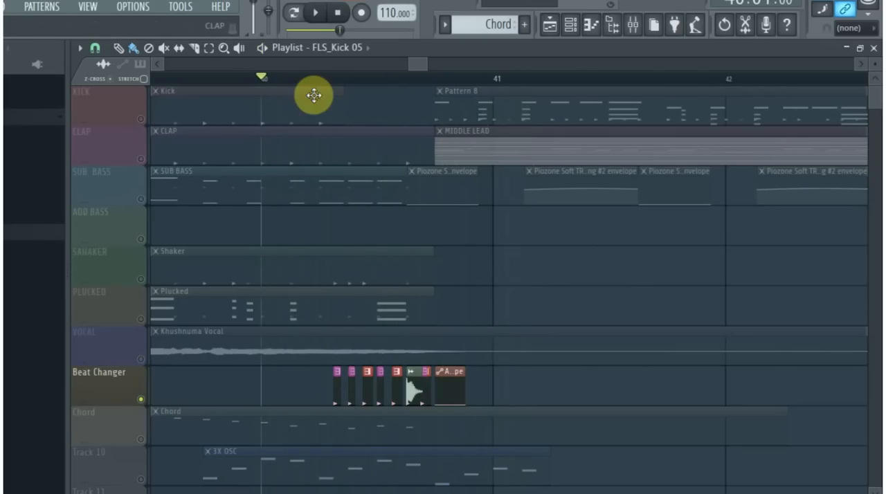
- Turn off the Beat Changer solo and play the transition from bar 40 with all tracks
{"action": "left_click", "coordinate": [142, 399], "text": "ctrl"}
{"action": "key", "text": "space"}
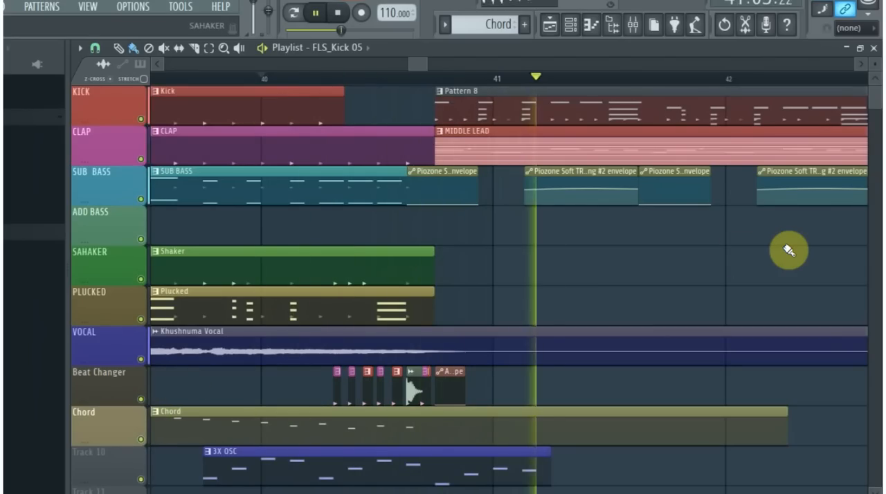
{"action": "key", "text": "space"}
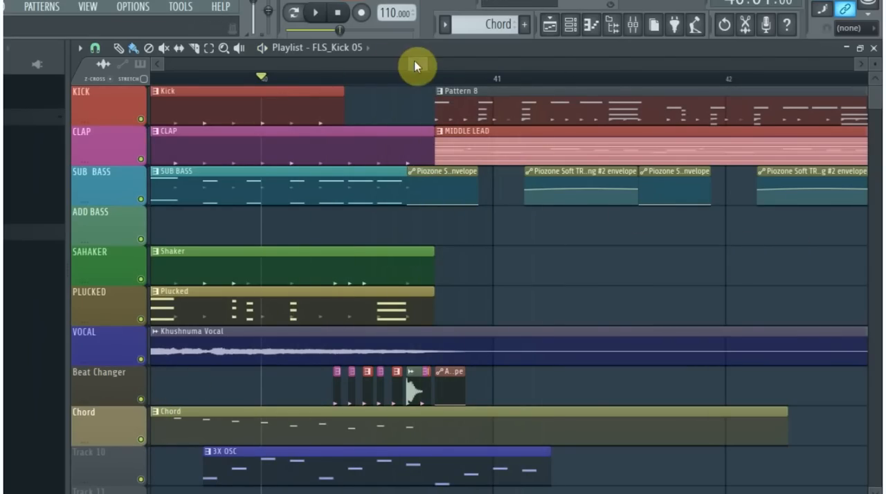
- Select the MIDDLE LEAD clip on the CLAP track and look through its channels in the channel rack
{"action": "left_click_drag", "start_coordinate": [427, 60], "coordinate": [546, 63]}
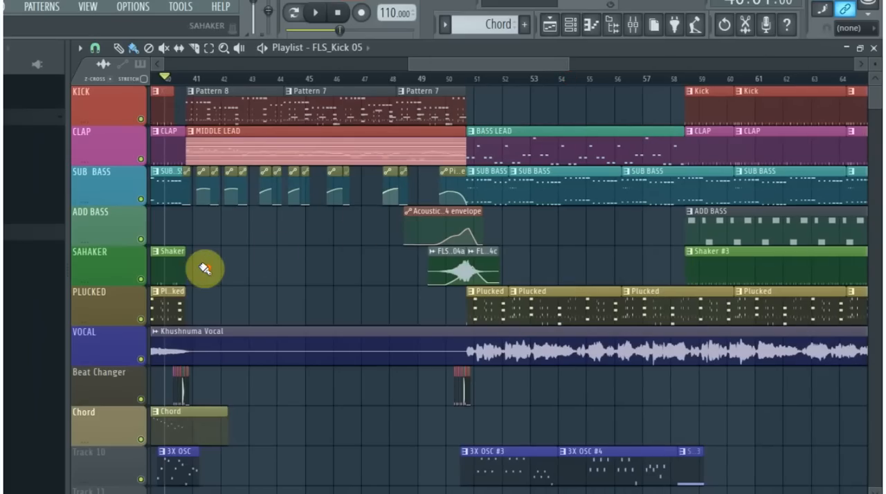
{"action": "left_click", "coordinate": [228, 150]}
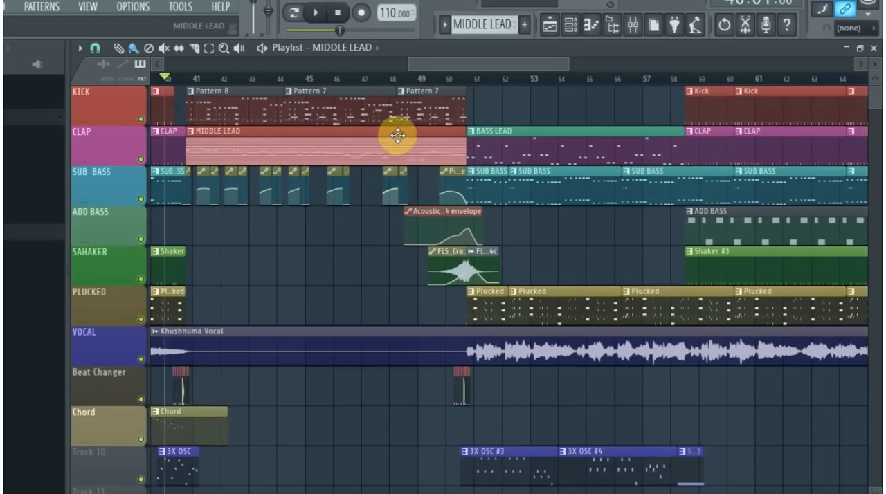
{"action": "left_click", "coordinate": [567, 26]}
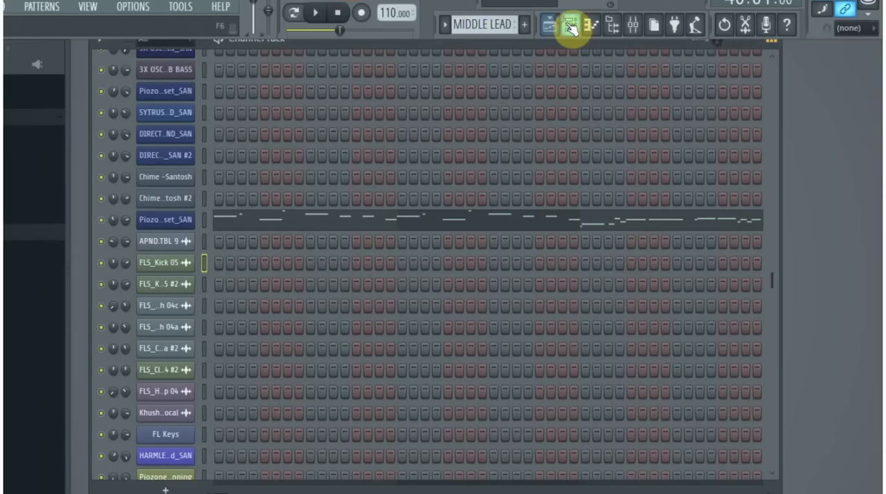
{"action": "scroll", "coordinate": [419, 193], "scroll_direction": "up", "scroll_amount": 2}
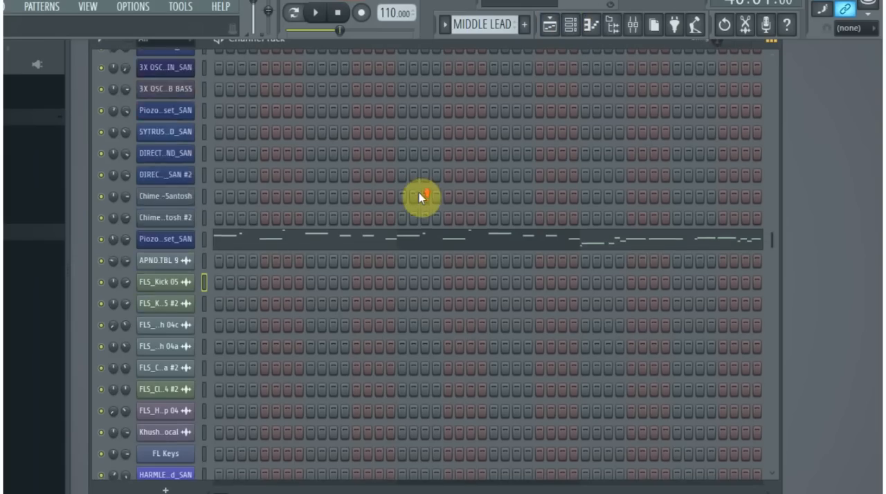
{"action": "scroll", "coordinate": [415, 190], "scroll_direction": "down", "scroll_amount": 5}
{"action": "scroll", "coordinate": [417, 187], "scroll_direction": "up", "scroll_amount": 2}
{"action": "scroll", "coordinate": [418, 184], "scroll_direction": "down", "scroll_amount": 10}
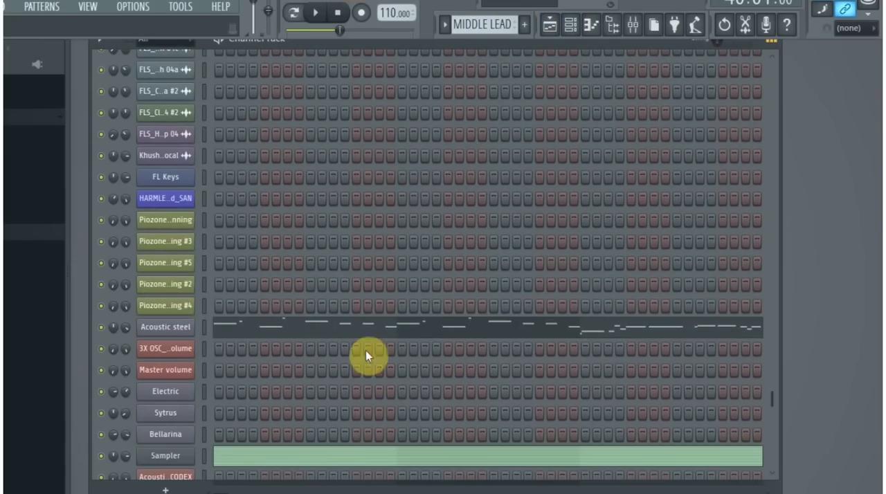
- Examine the Acoustic steel channel's notes in the piano roll, from the first bar onward
{"action": "left_click", "coordinate": [368, 330]}
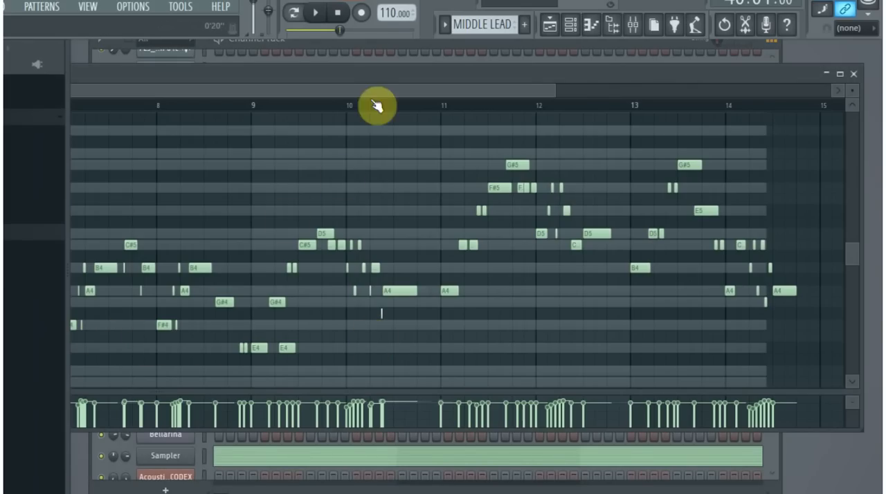
{"action": "left_click_drag", "start_coordinate": [557, 91], "coordinate": [97, 108]}
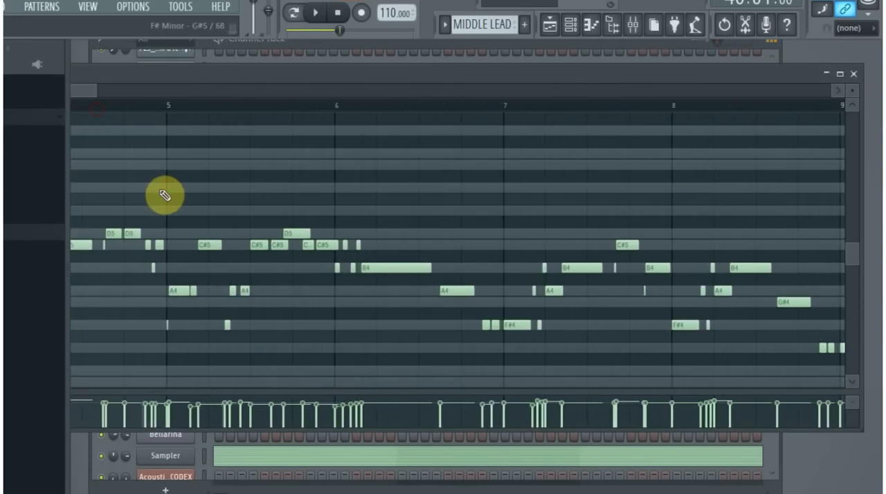
{"action": "left_click_drag", "start_coordinate": [527, 106], "coordinate": [475, 135]}
{"action": "left_click_drag", "start_coordinate": [323, 77], "coordinate": [882, 70]}
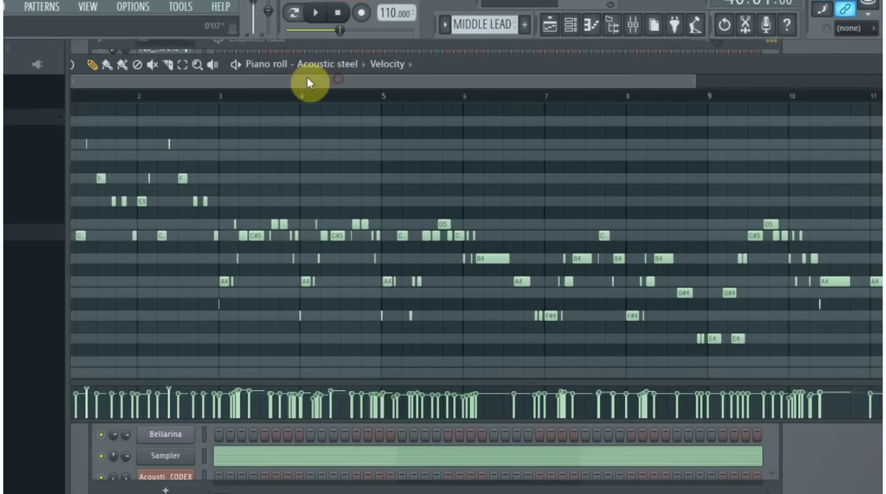
{"action": "left_click_drag", "start_coordinate": [485, 62], "coordinate": [543, 68]}
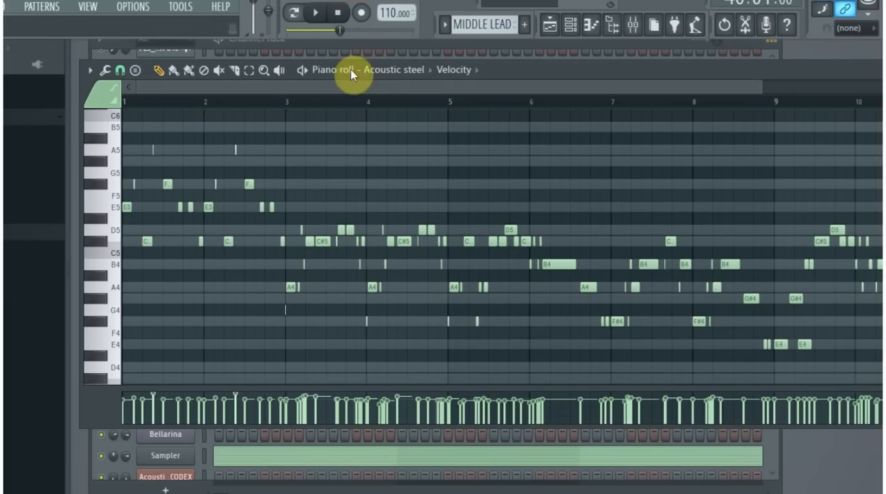
{"action": "left_click_drag", "start_coordinate": [811, 74], "coordinate": [673, 107]}
{"action": "left_click_drag", "start_coordinate": [588, 108], "coordinate": [306, 93]}
- View the Acoustic steel channel's Sytrus settings, and play the MIDDLE LEAD pattern on its own
{"action": "left_click", "coordinate": [704, 93]}
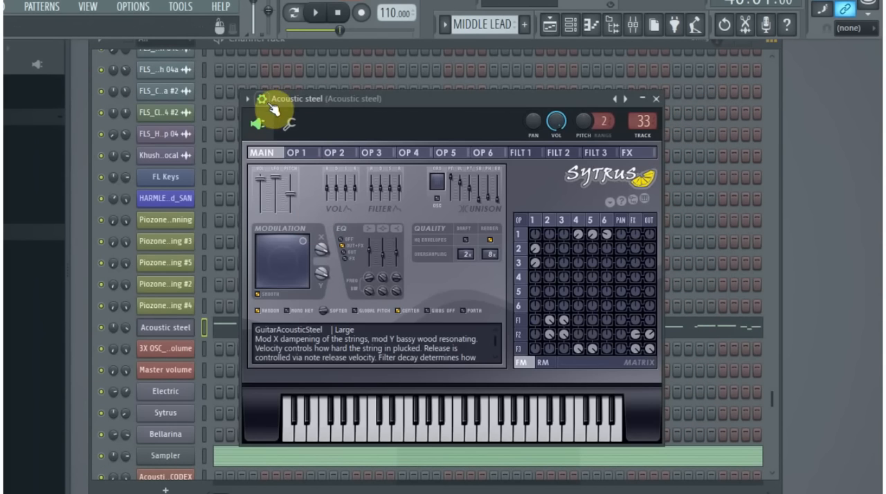
{"action": "left_click", "coordinate": [656, 99]}
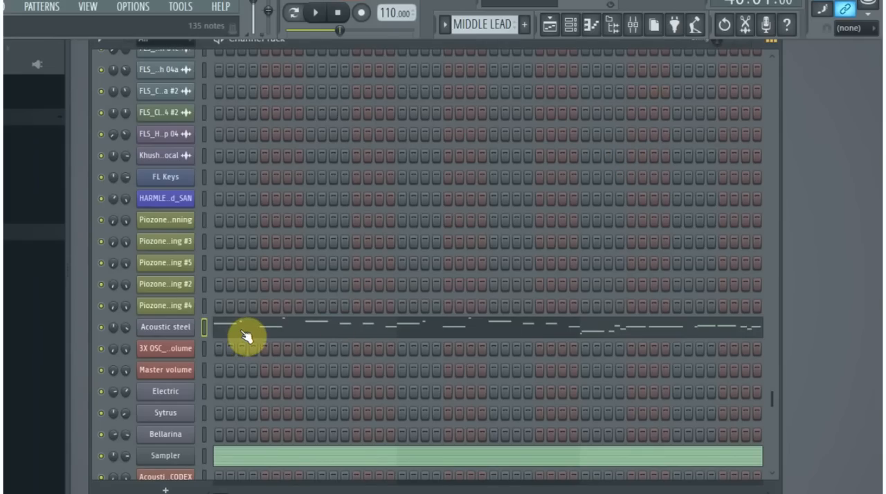
{"action": "left_click", "coordinate": [315, 12]}
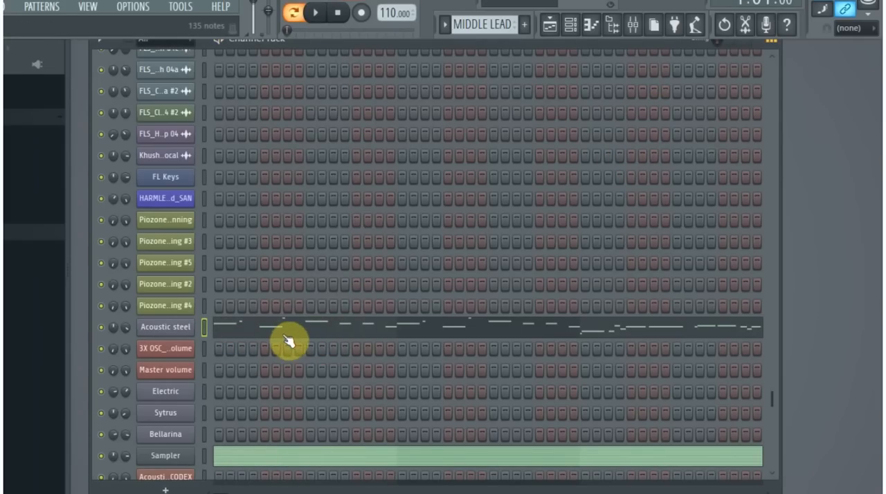
{"action": "left_click", "coordinate": [569, 26]}
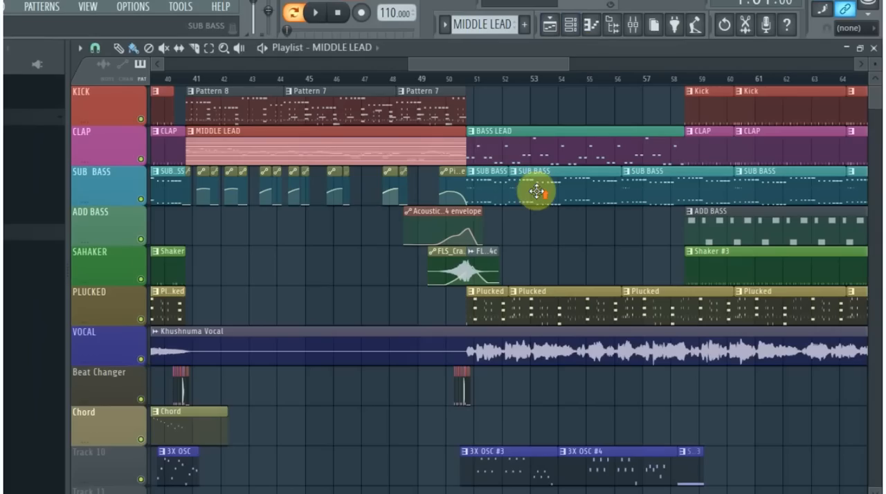
- Play the MIDDLE LEAD section from bar 40 in the playlist and examine the envelope clips on the SUB BASS track
{"action": "left_click", "coordinate": [474, 78]}
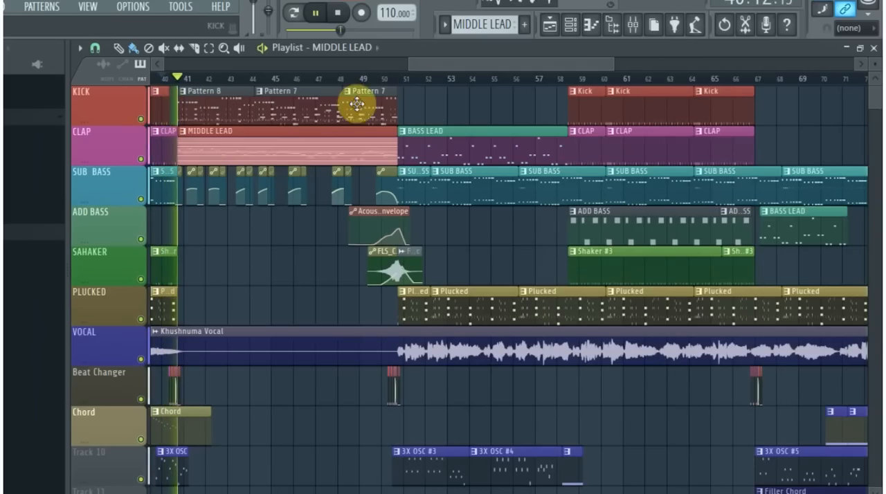
{"action": "left_click_drag", "start_coordinate": [612, 66], "coordinate": [750, 67]}
{"action": "left_click_drag", "start_coordinate": [547, 66], "coordinate": [402, 91]}
{"action": "scroll", "coordinate": [587, 209], "scroll_direction": "up", "scroll_amount": 4}
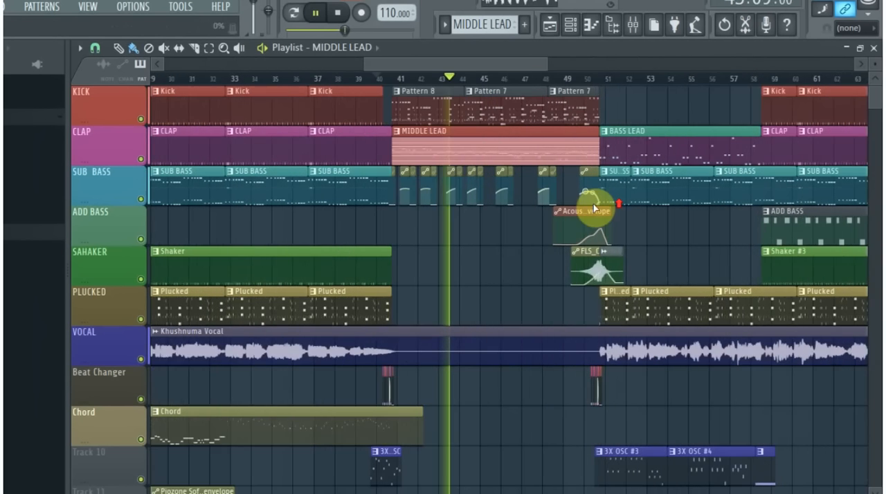
{"action": "scroll", "coordinate": [434, 224], "scroll_direction": "up", "scroll_amount": 4}
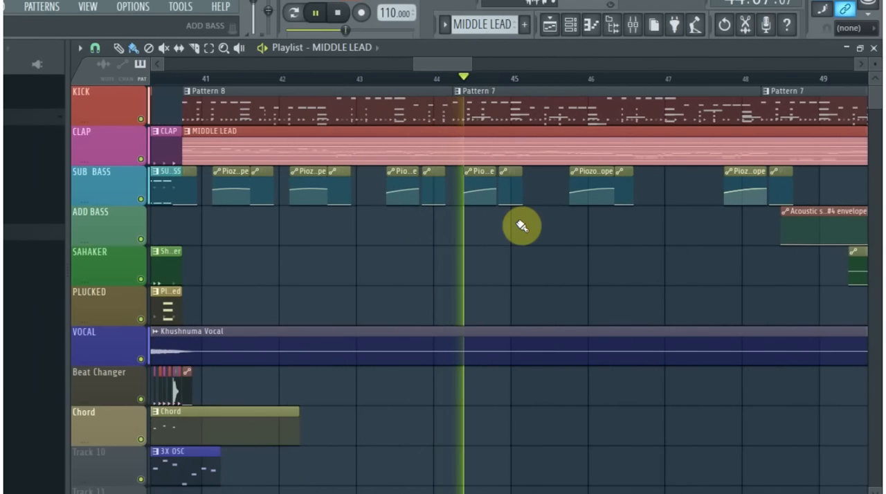
{"action": "key", "text": "space"}
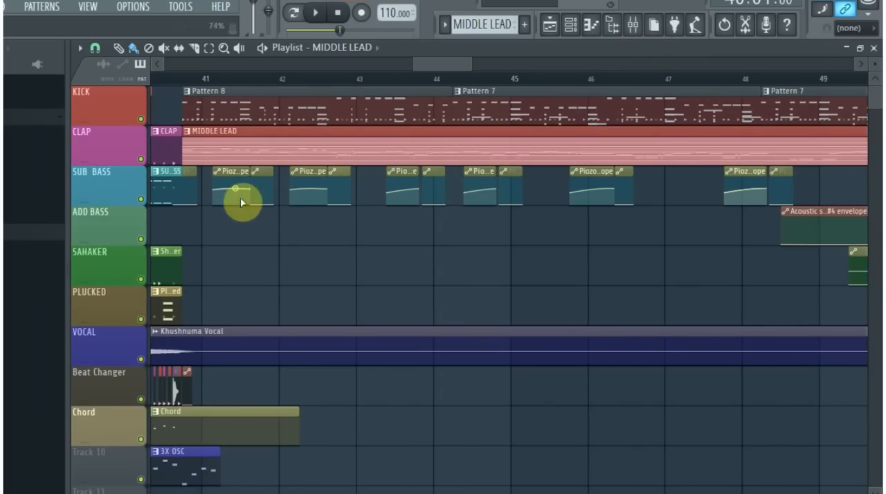
- Find the channel panning envelope clips on Track 11 and play the passage from bar 12
{"action": "left_click_drag", "start_coordinate": [437, 68], "coordinate": [263, 67]}
{"action": "scroll", "coordinate": [249, 125], "scroll_direction": "down", "scroll_amount": 4}
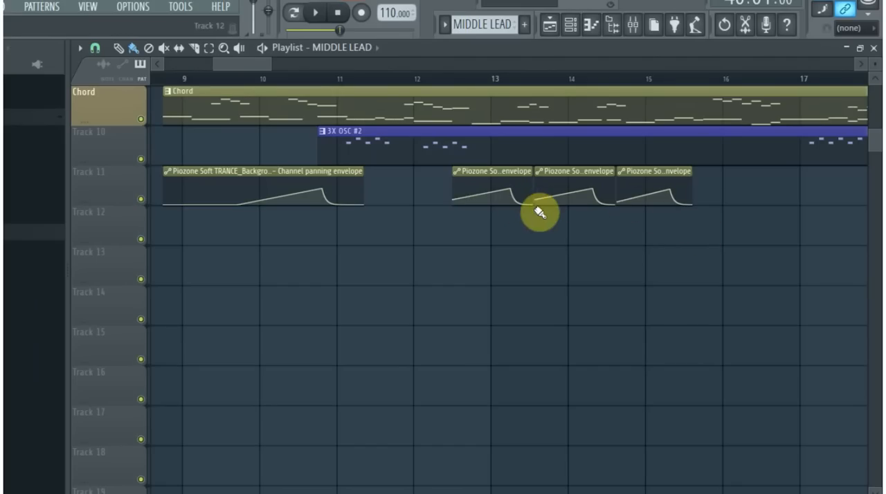
{"action": "key", "text": "space"}
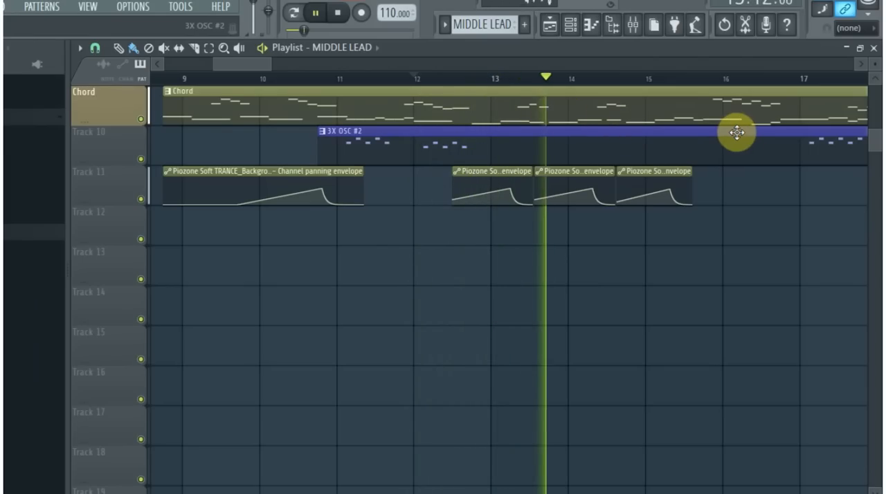
{"action": "key", "text": "space"}
- Set the playback position to bar 41 and examine the panning envelope clips beneath the MIDDLE LEAD clip
{"action": "left_click_drag", "start_coordinate": [257, 65], "coordinate": [563, 75]}
{"action": "left_click_drag", "start_coordinate": [563, 76], "coordinate": [593, 79]}
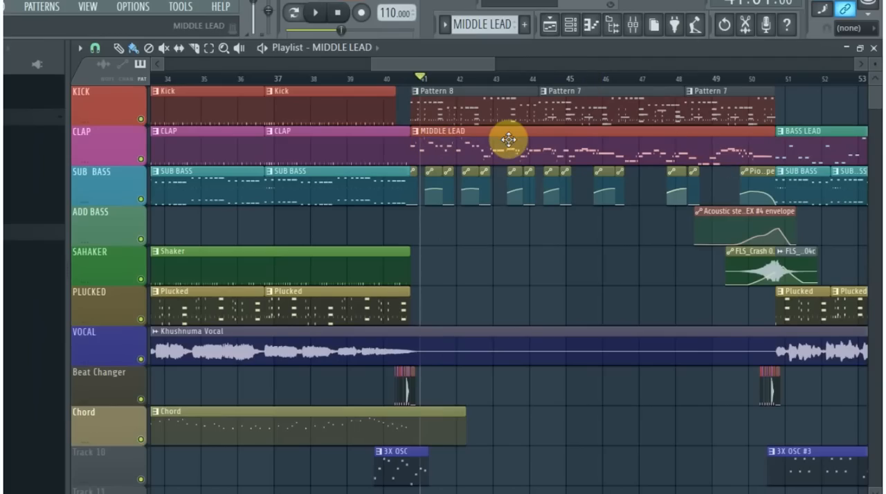
{"action": "scroll", "coordinate": [507, 141], "scroll_direction": "up", "scroll_amount": 3}
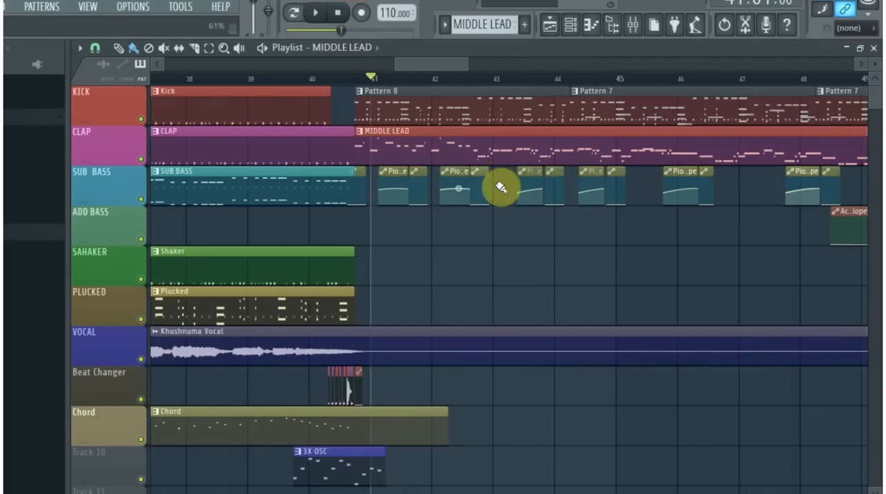
{"action": "scroll", "coordinate": [391, 206], "scroll_direction": "up", "scroll_amount": 3}
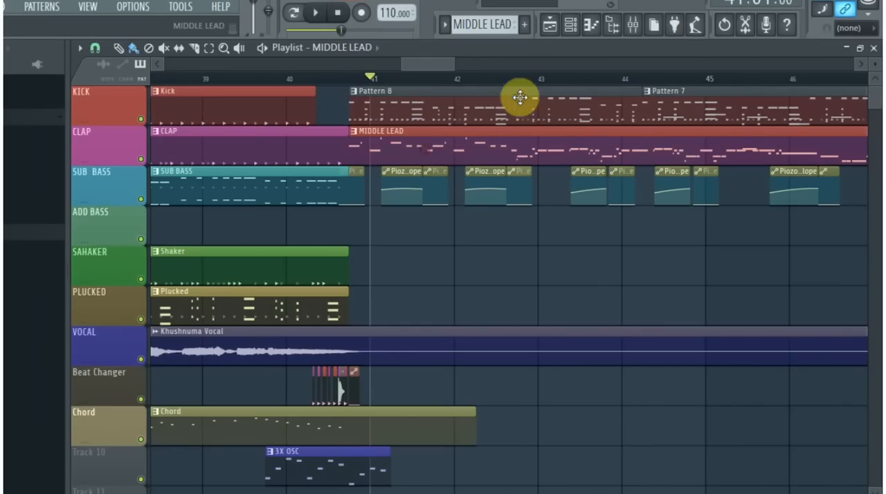
- View the automation options of the volume knob on the Piozo..set_SAN channel holding the lead notes, and play from bar 41
{"action": "left_click", "coordinate": [567, 30]}
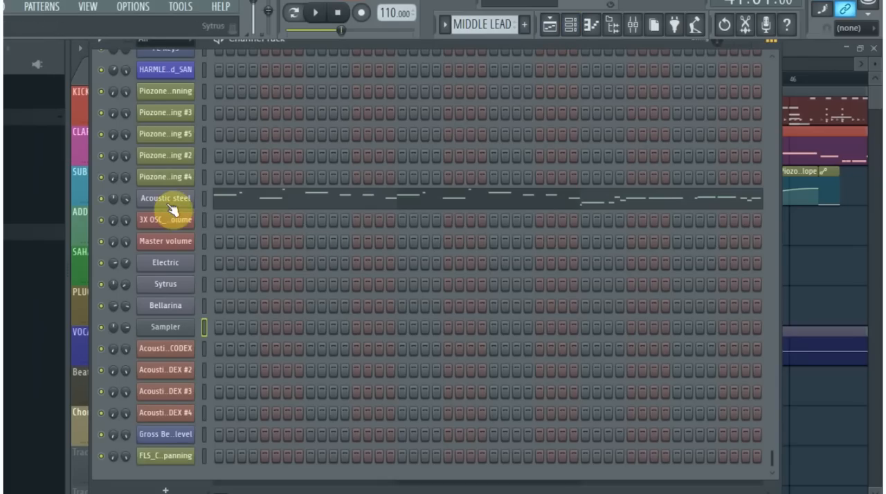
{"action": "scroll", "coordinate": [405, 275], "scroll_direction": "up", "scroll_amount": 8}
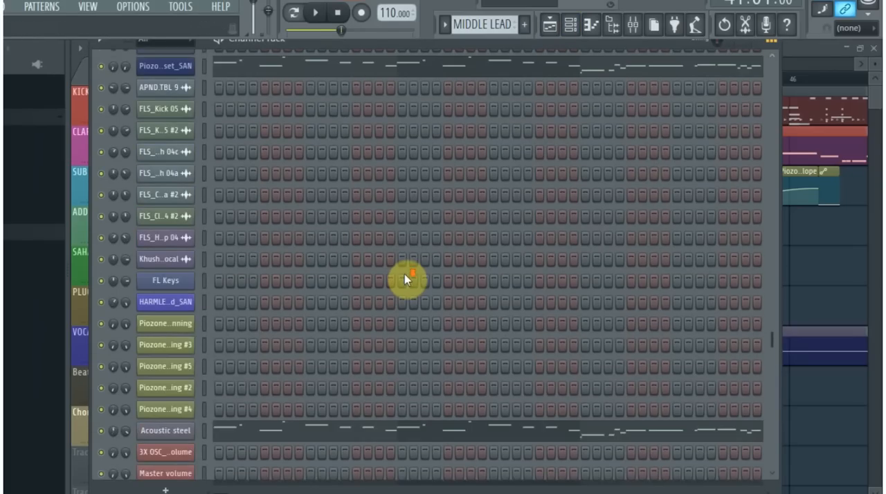
{"action": "scroll", "coordinate": [403, 272], "scroll_direction": "up", "scroll_amount": 8}
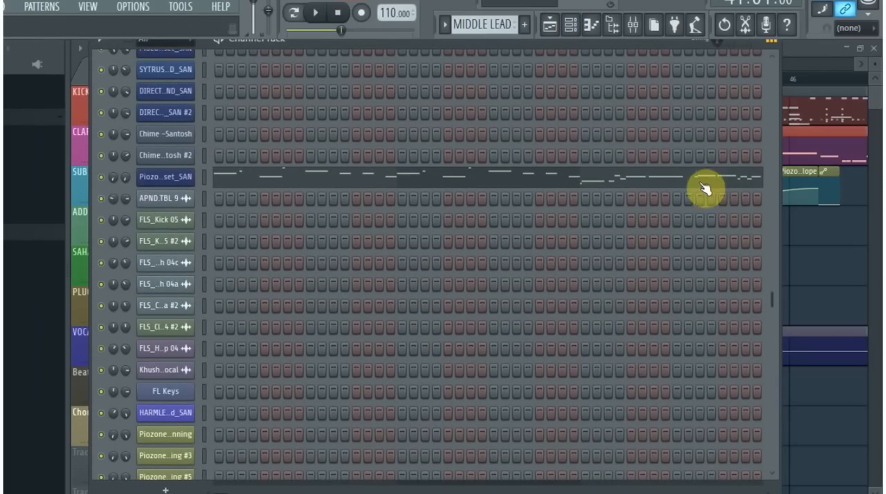
{"action": "right_click", "coordinate": [124, 179]}
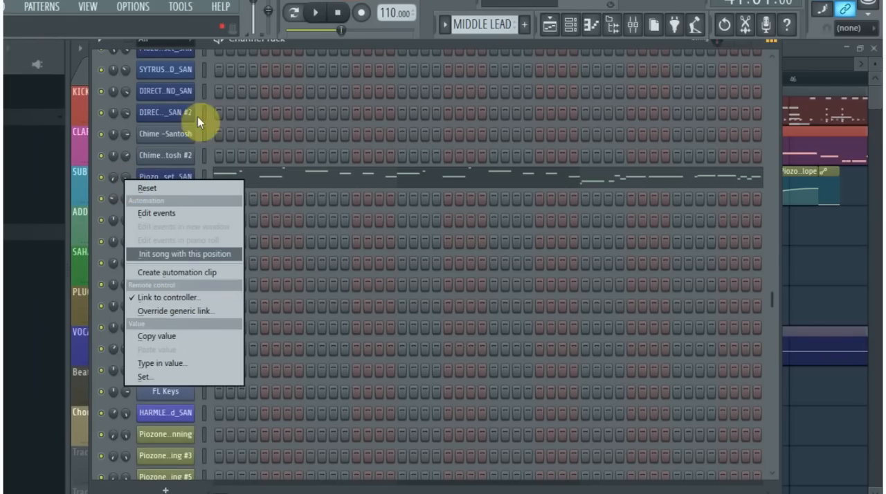
{"action": "left_click", "coordinate": [334, 44]}
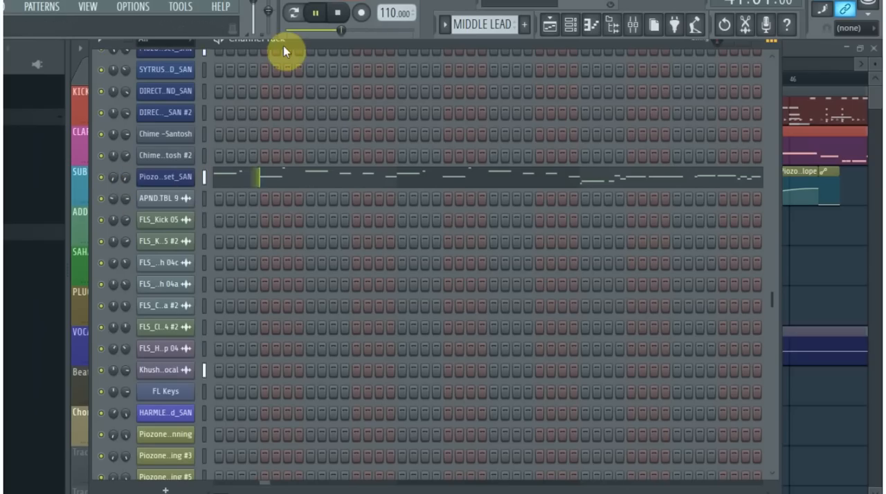
{"action": "key", "text": "space"}
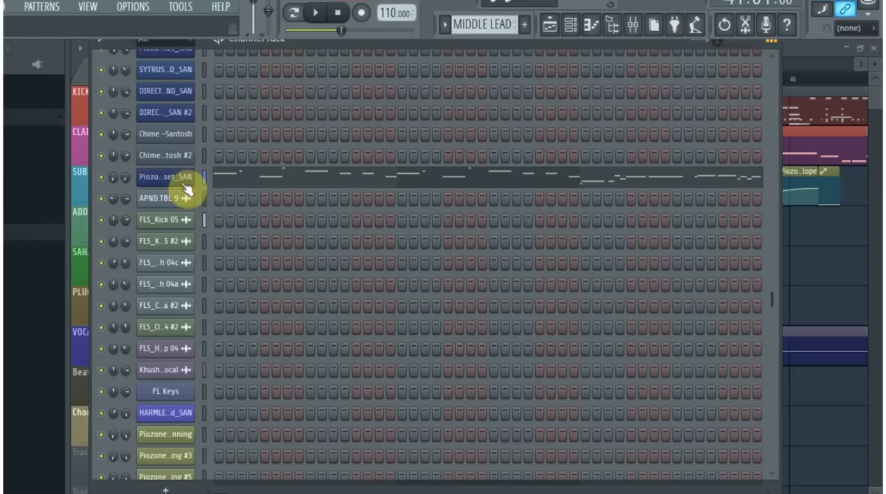
- Compare the Acoustic steel and Piozo..set_SAN channel knobs, and replay the section from bar 41
{"action": "scroll", "coordinate": [197, 339], "scroll_direction": "down", "scroll_amount": 5}
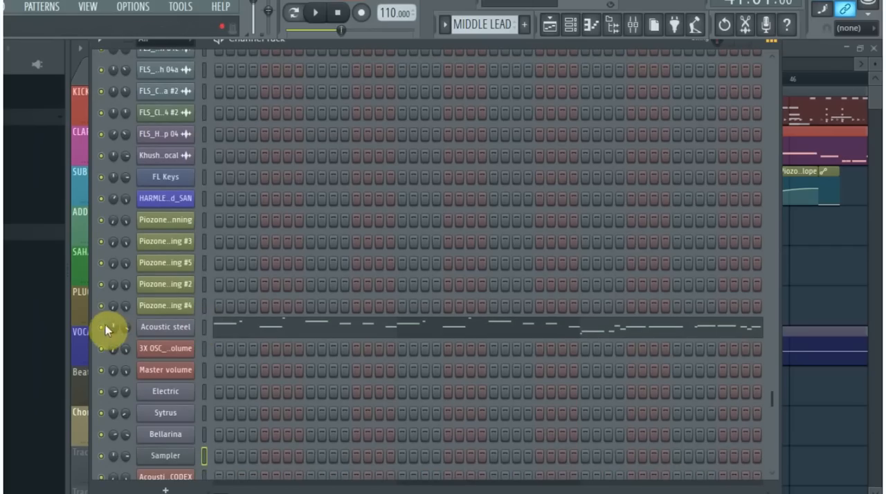
{"action": "scroll", "coordinate": [334, 253], "scroll_direction": "up", "scroll_amount": 8}
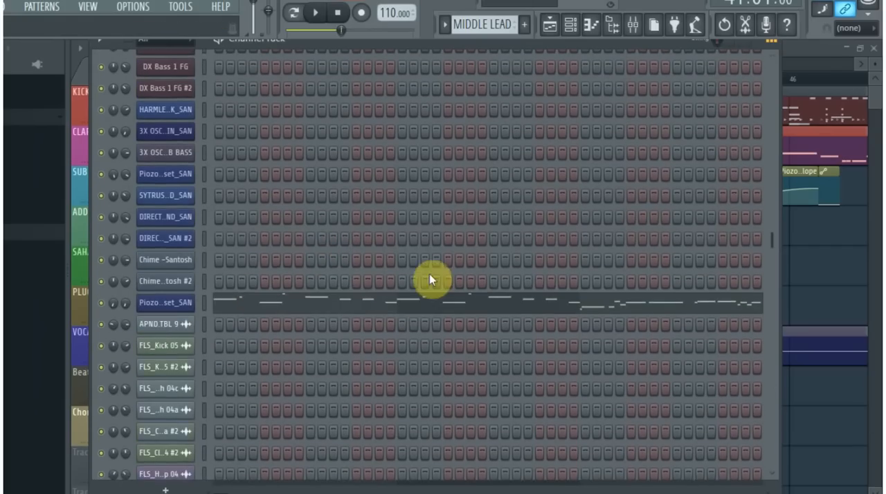
{"action": "key", "text": "space"}
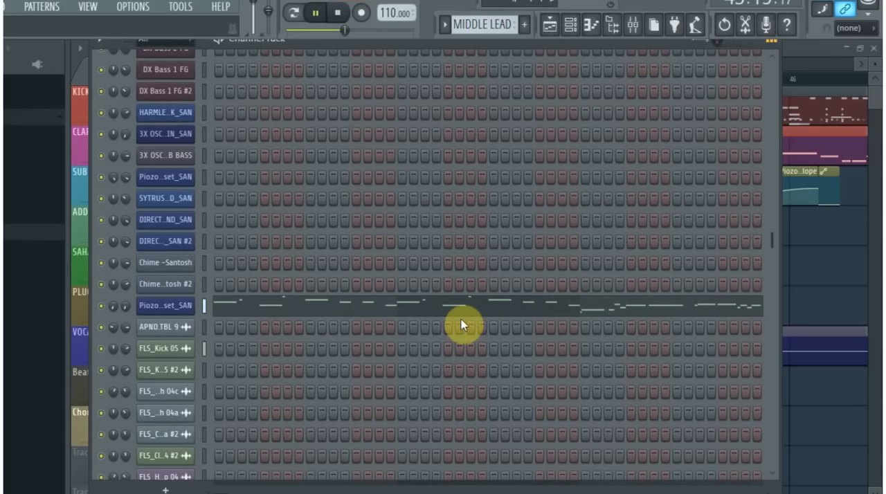
{"action": "key", "text": "space"}
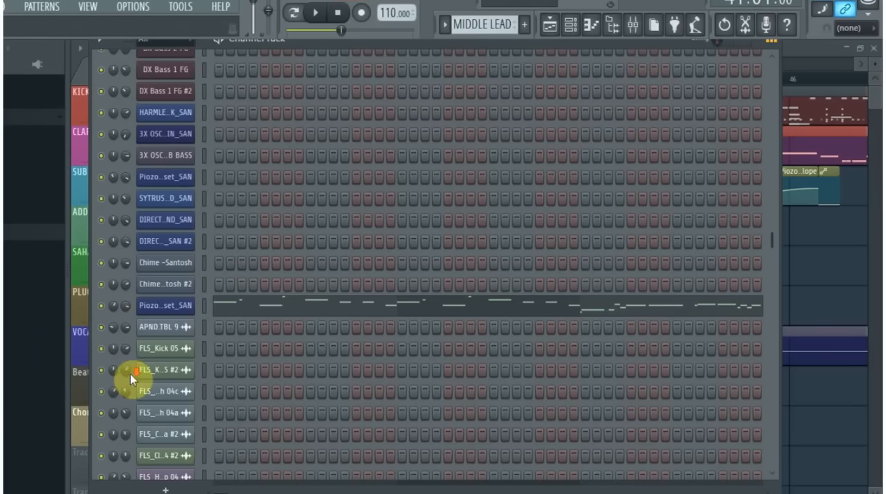
- Look over the channels down to Acoustic steel and return to the playlist clips around bar 41
{"action": "left_click_drag", "start_coordinate": [771, 248], "coordinate": [776, 401]}
{"action": "scroll", "coordinate": [367, 277], "scroll_direction": "up", "scroll_amount": 2}
{"action": "scroll", "coordinate": [329, 61], "scroll_direction": "up", "scroll_amount": 1}
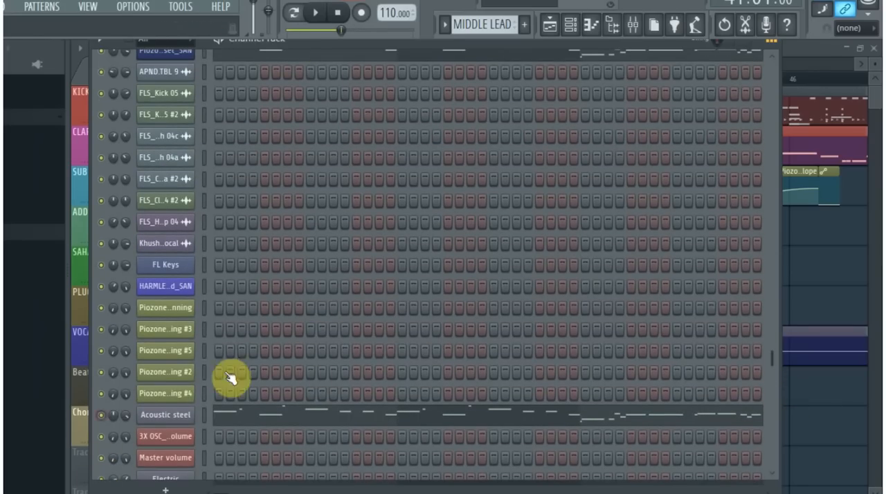
{"action": "left_click", "coordinate": [875, 94]}
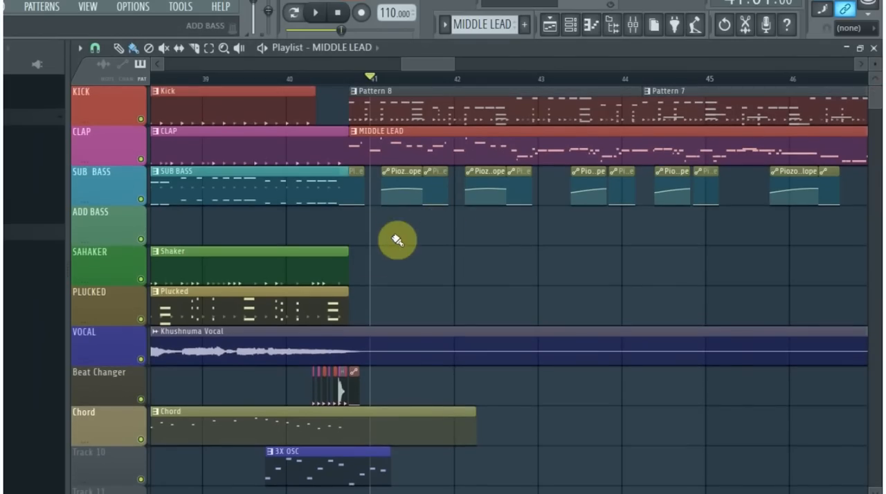
{"action": "scroll", "coordinate": [332, 259], "scroll_direction": "up", "scroll_amount": 5}
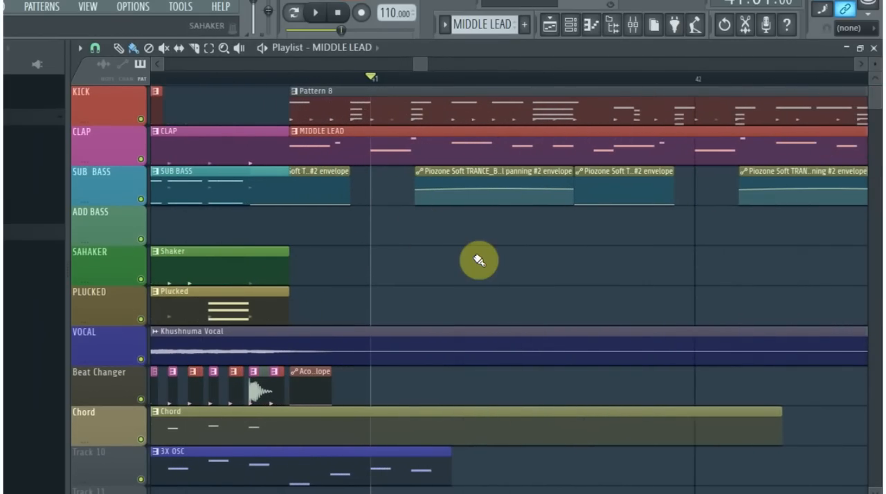
- Move the panning #2 envelope clip at the start of MIDDLE LEAD to the ADD BASS track and lengthen it to about bar 48
{"action": "scroll", "coordinate": [458, 258], "scroll_direction": "up", "scroll_amount": 1}
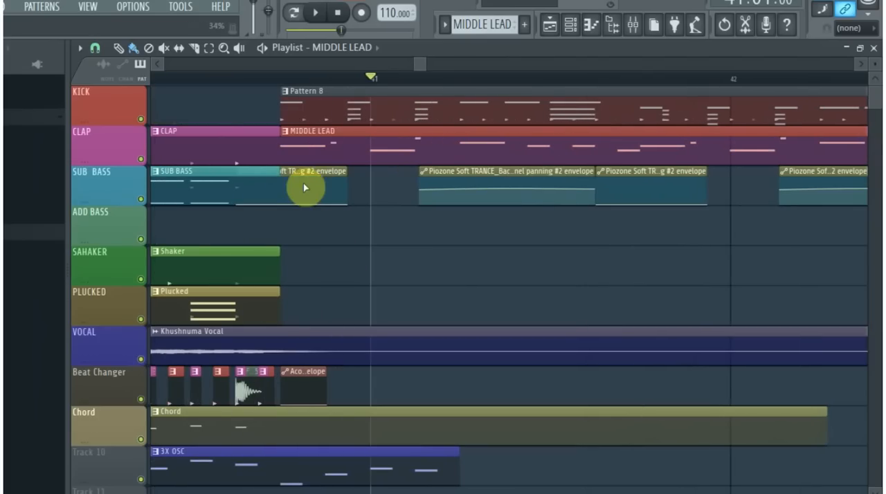
{"action": "left_click", "coordinate": [308, 171]}
{"action": "left_click_drag", "start_coordinate": [338, 173], "coordinate": [392, 198]}
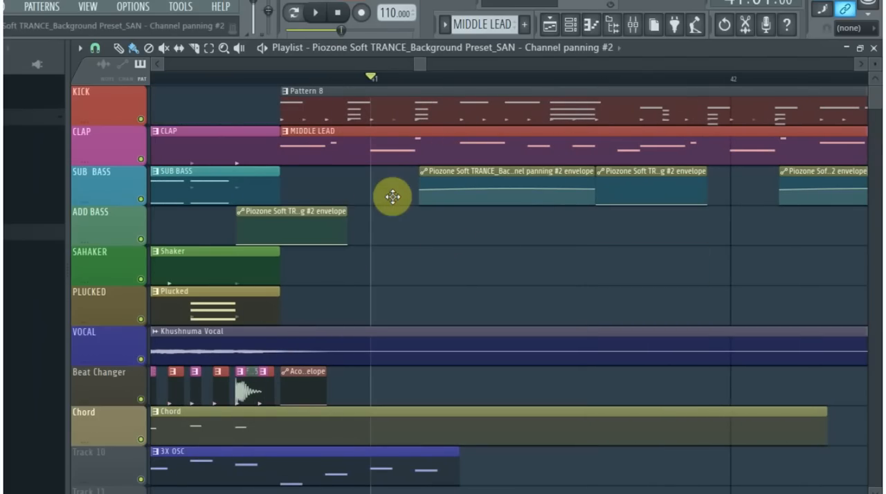
{"action": "left_click_drag", "start_coordinate": [345, 211], "coordinate": [648, 231]}
{"action": "scroll", "coordinate": [344, 318], "scroll_direction": "down", "scroll_amount": 6}
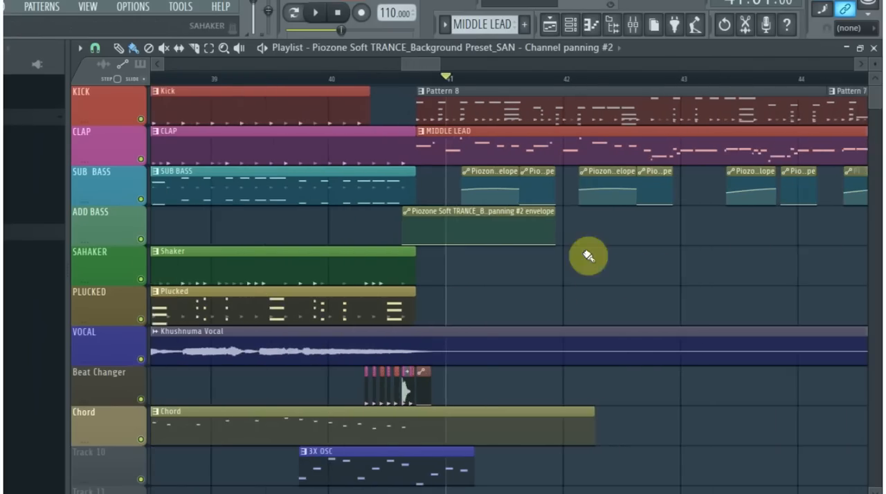
{"action": "scroll", "coordinate": [697, 273], "scroll_direction": "down", "scroll_amount": 1}
{"action": "left_click_drag", "start_coordinate": [546, 216], "coordinate": [865, 245]}
- Lengthen the panning #2 envelope clip on the ADD BASS track further to about bar 50, over the Acoustic steel envelope
{"action": "left_click_drag", "start_coordinate": [435, 67], "coordinate": [464, 68]}
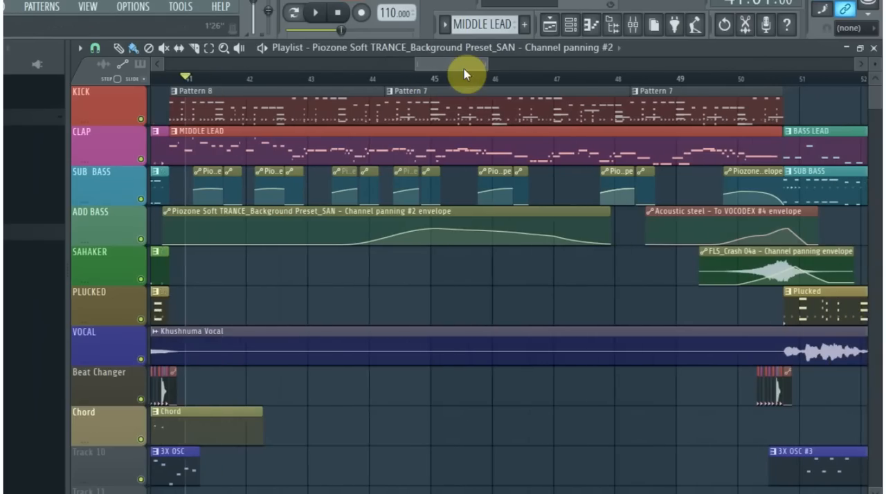
{"action": "scroll", "coordinate": [252, 282], "scroll_direction": "down", "scroll_amount": 1}
{"action": "scroll", "coordinate": [252, 282], "scroll_direction": "down", "scroll_amount": 1}
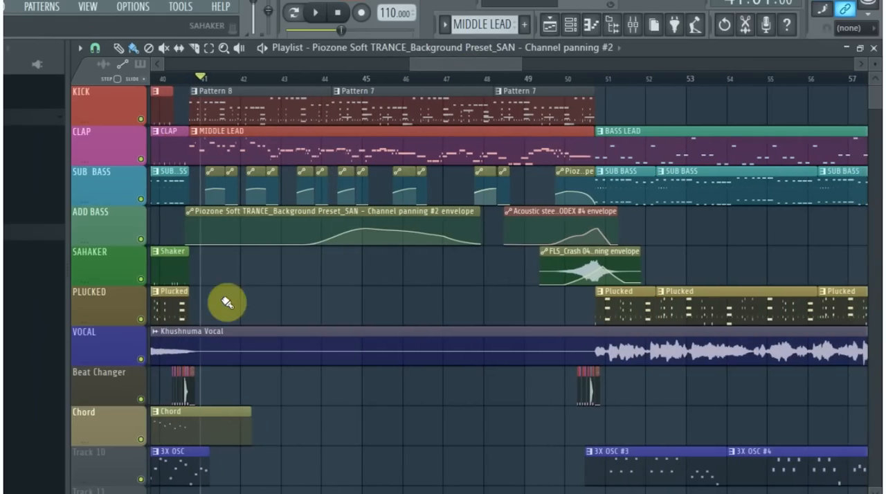
{"action": "left_click_drag", "start_coordinate": [479, 215], "coordinate": [555, 262]}
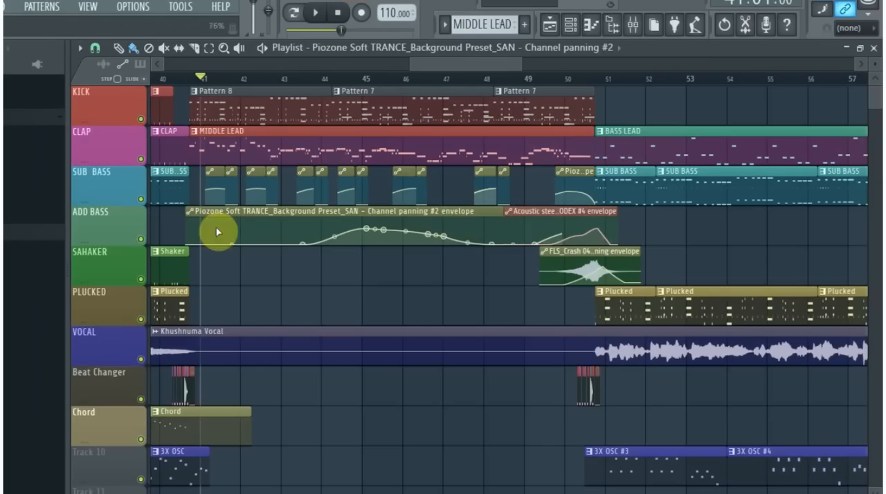
- Shorten the ADD BASS panning envelope clip to its original end just before bar 41 and return it to the SUB BASS track
{"action": "left_click_drag", "start_coordinate": [377, 210], "coordinate": [301, 214]}
{"action": "left_click_drag", "start_coordinate": [477, 215], "coordinate": [210, 215]}
{"action": "right_click", "coordinate": [163, 214]}
{"action": "left_click", "coordinate": [168, 211]}
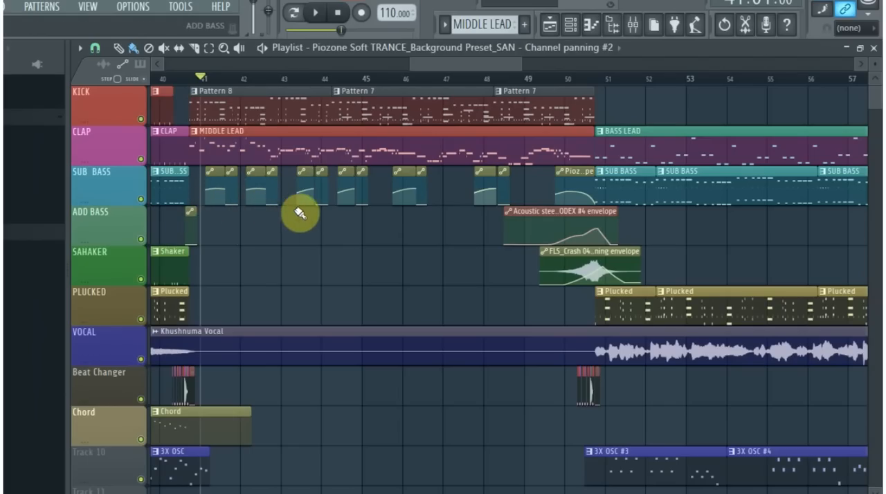
{"action": "scroll", "coordinate": [176, 239], "scroll_direction": "up", "scroll_amount": 5}
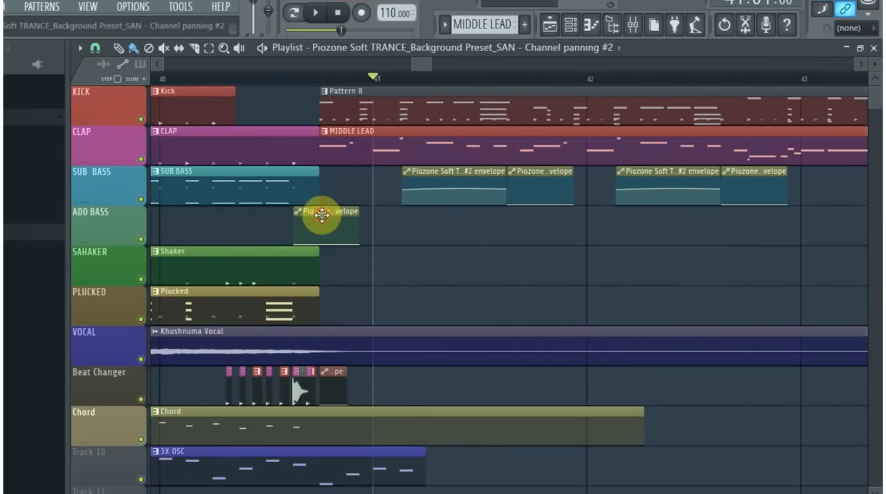
{"action": "left_click_drag", "start_coordinate": [373, 171], "coordinate": [305, 173]}
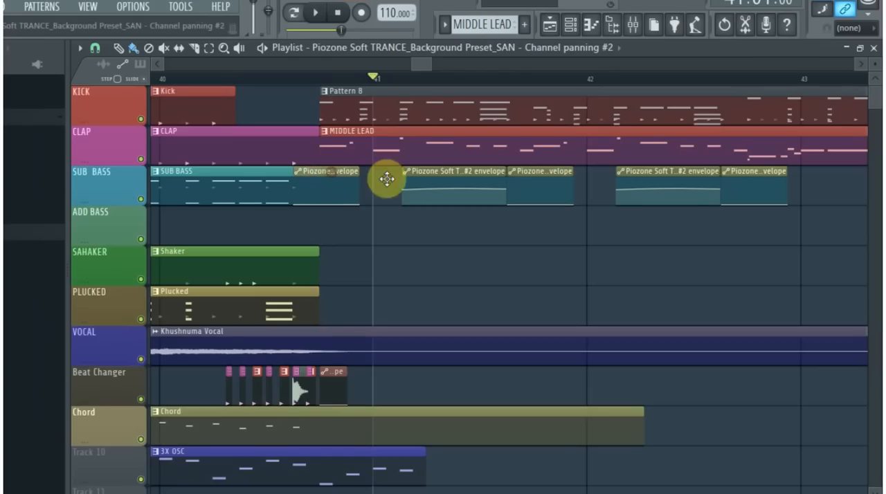
{"action": "left_click_drag", "start_coordinate": [324, 173], "coordinate": [320, 192]}
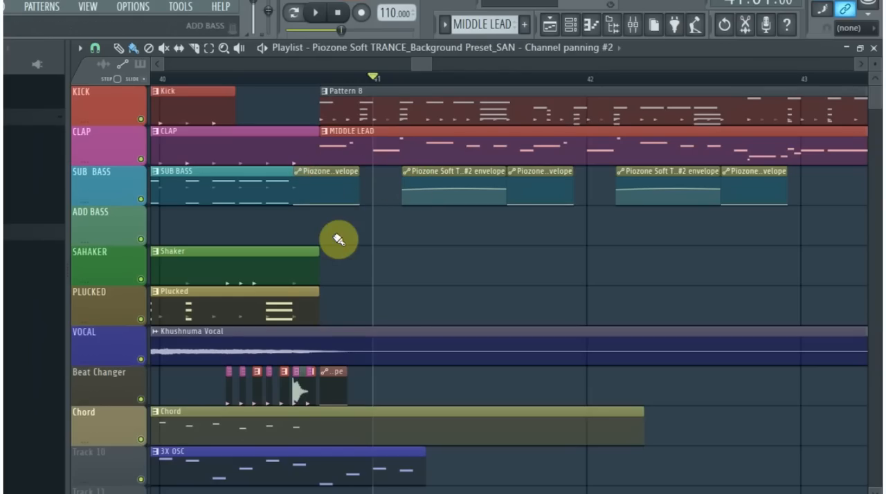
{"action": "right_click", "coordinate": [414, 221]}
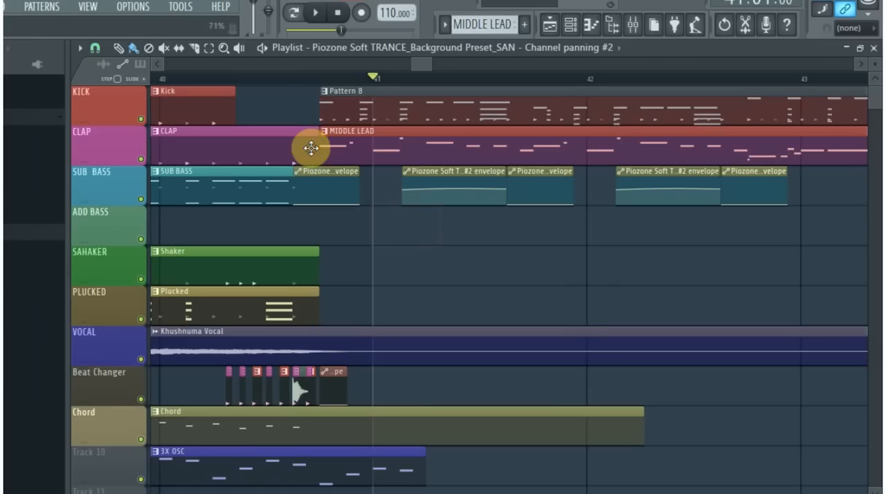
- Play from bar 41 with the short panning envelope clip just before bar 42 deleted, and restore that clip
{"action": "left_click", "coordinate": [263, 77]}
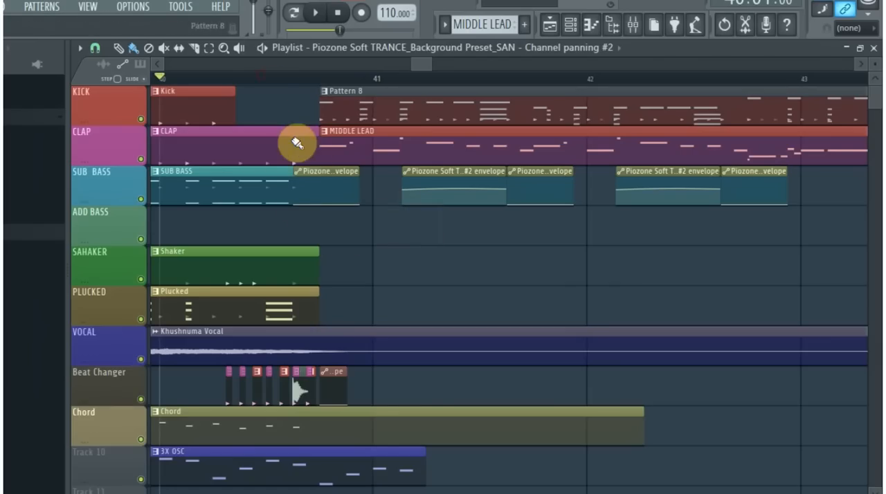
{"action": "left_click", "coordinate": [280, 80]}
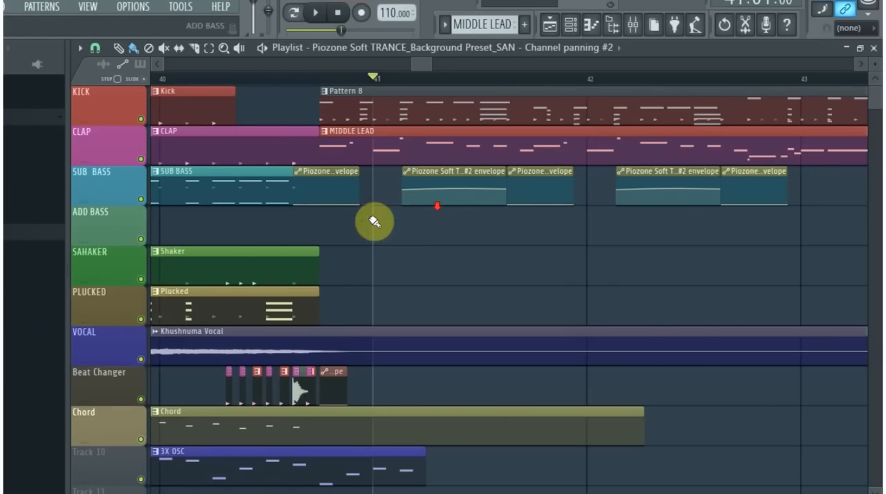
{"action": "scroll", "coordinate": [373, 221], "scroll_direction": "down", "scroll_amount": 3}
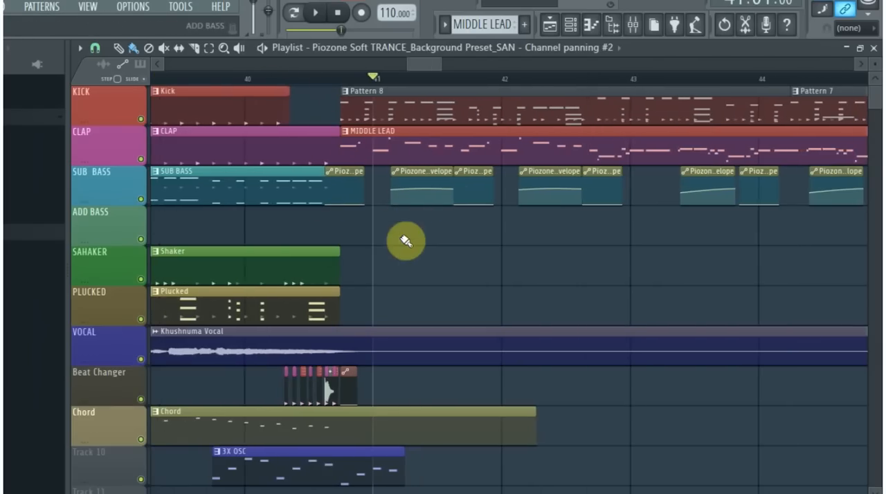
{"action": "mouse_move", "coordinate": [478, 173]}
{"action": "left_mouse_down"}
{"action": "mouse_move", "coordinate": [410, 192]}
{"action": "mouse_move", "coordinate": [530, 196]}
{"action": "mouse_move", "coordinate": [470, 170]}
{"action": "left_mouse_up"}
{"action": "right_click", "coordinate": [472, 176]}
{"action": "key", "text": "space"}
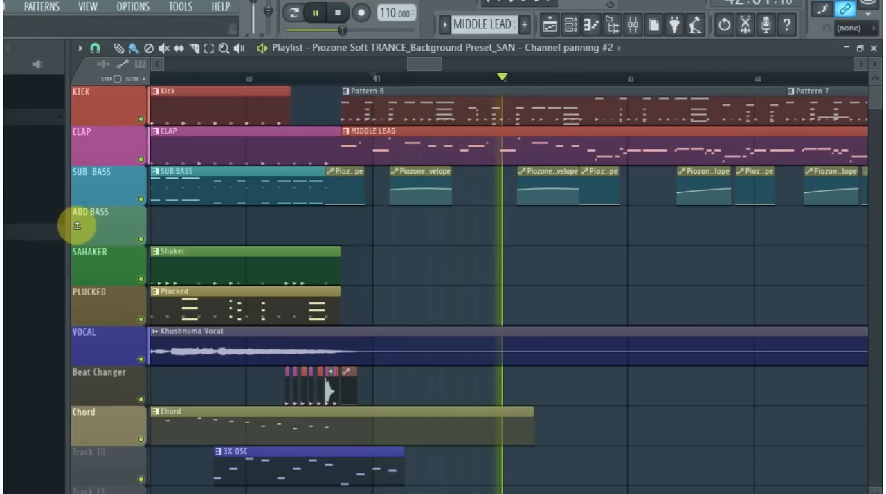
{"action": "key", "text": "space"}
{"action": "key", "text": "ctrl+z"}
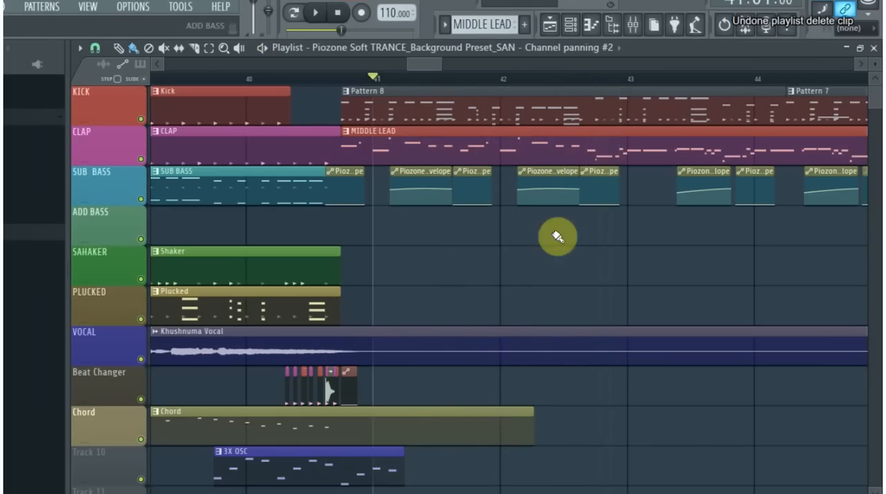
- Look over the arrangement around the MIDDLE LEAD and BASS LEAD clips and play it from bar 41
{"action": "left_click_drag", "start_coordinate": [445, 63], "coordinate": [519, 65]}
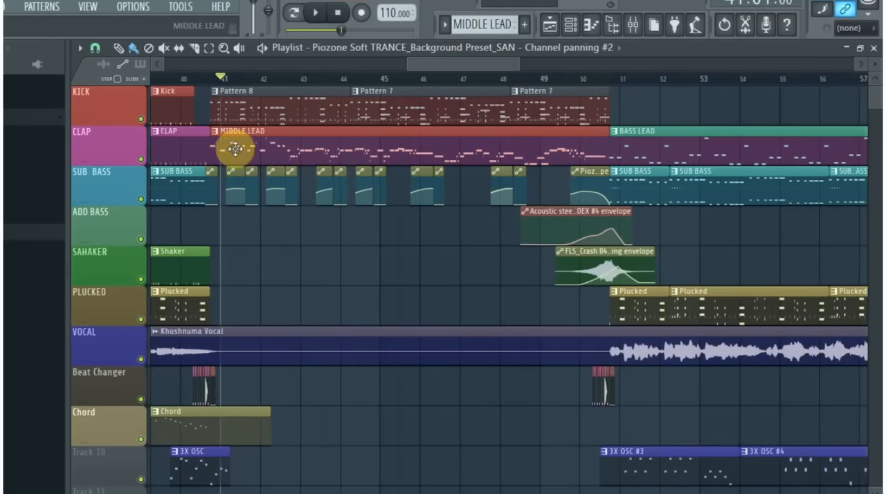
{"action": "scroll", "coordinate": [229, 195], "scroll_direction": "up", "scroll_amount": 2}
{"action": "scroll", "coordinate": [230, 195], "scroll_direction": "down", "scroll_amount": 2}
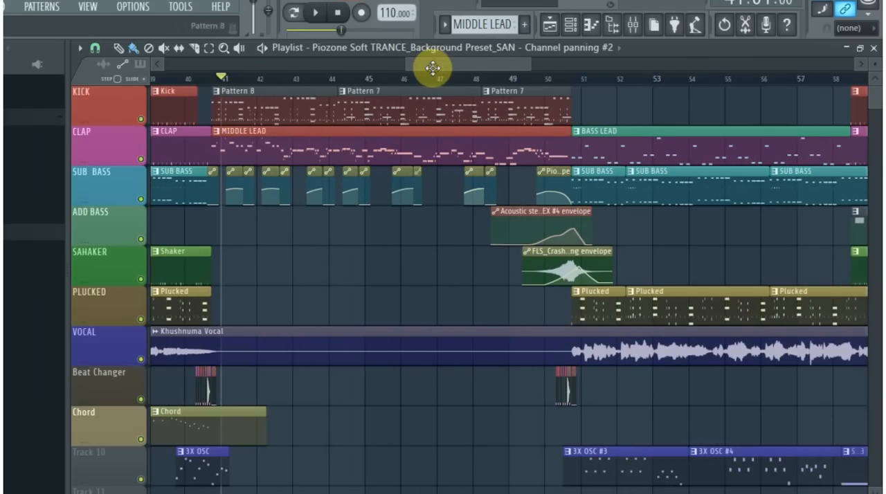
{"action": "left_click_drag", "start_coordinate": [427, 65], "coordinate": [416, 67]}
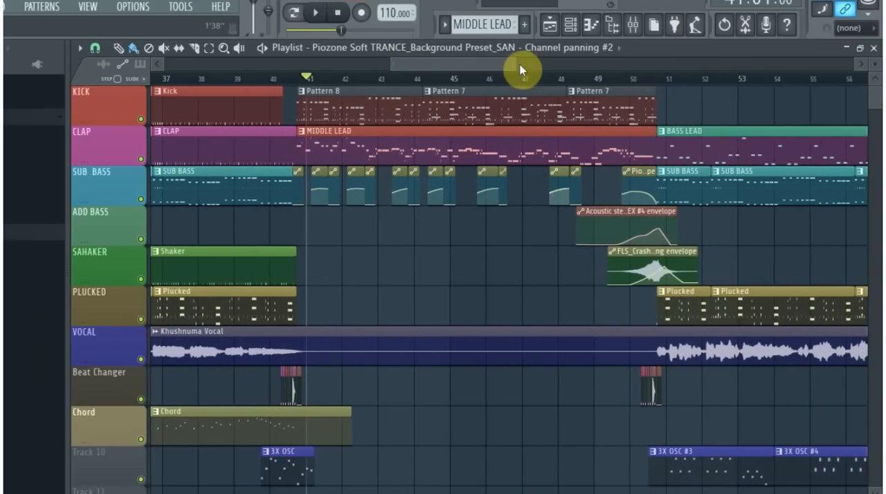
{"action": "left_click_drag", "start_coordinate": [515, 65], "coordinate": [544, 71]}
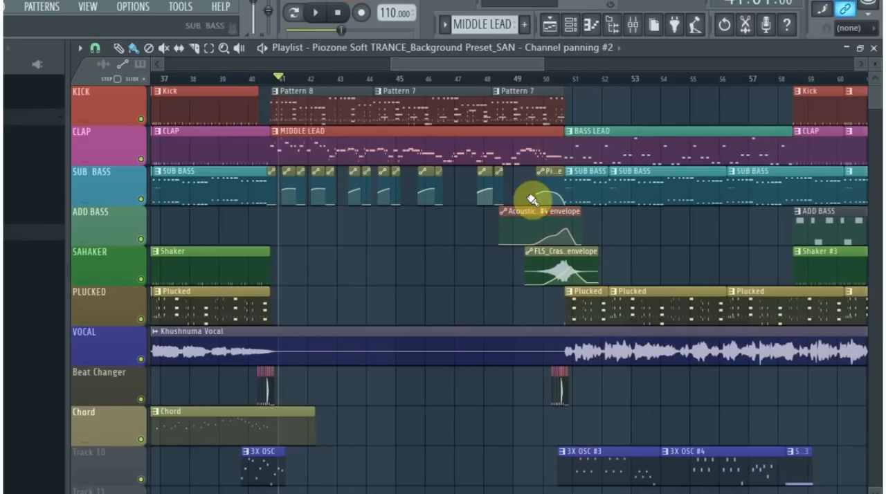
{"action": "key", "text": "space"}
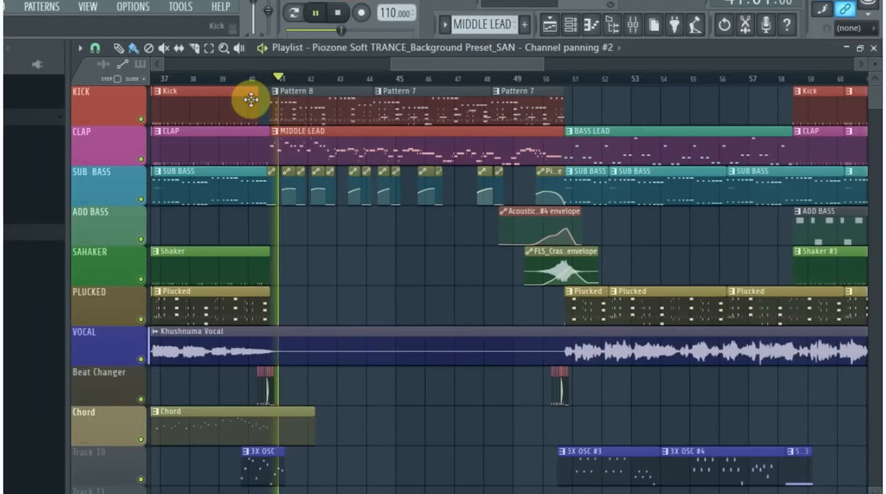
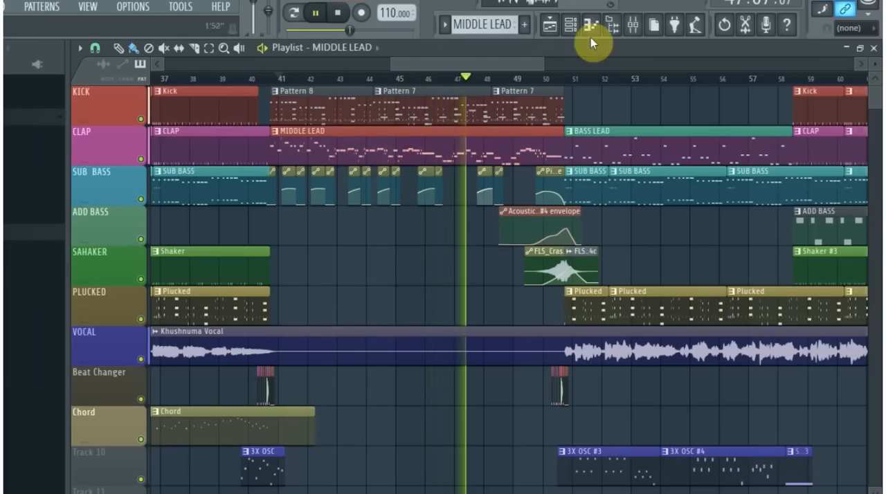
- Inspect the Acoustic steel notes of the MIDDLE LEAD pattern around bars 10 and 11 in the piano roll, and close it
{"action": "left_click", "coordinate": [572, 26]}
{"action": "scroll", "coordinate": [458, 321], "scroll_direction": "down", "scroll_amount": 1}
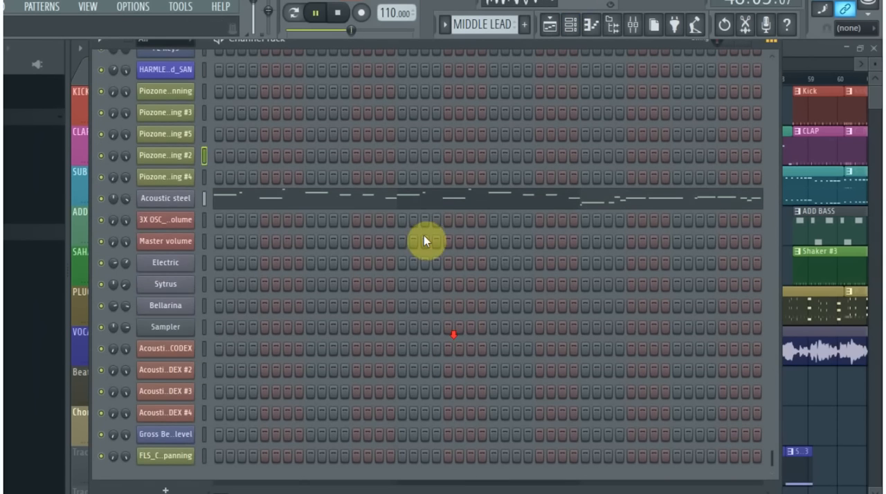
{"action": "left_click", "coordinate": [449, 202]}
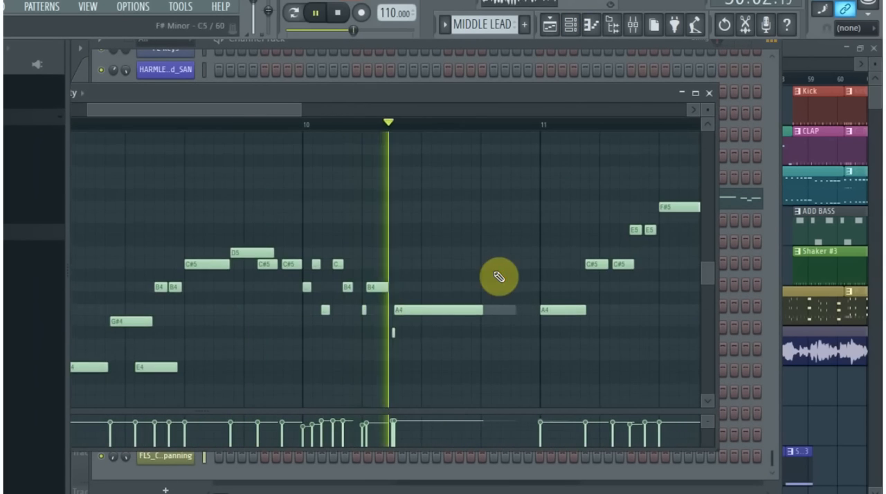
{"action": "scroll", "coordinate": [488, 275], "scroll_direction": "up", "scroll_amount": 1}
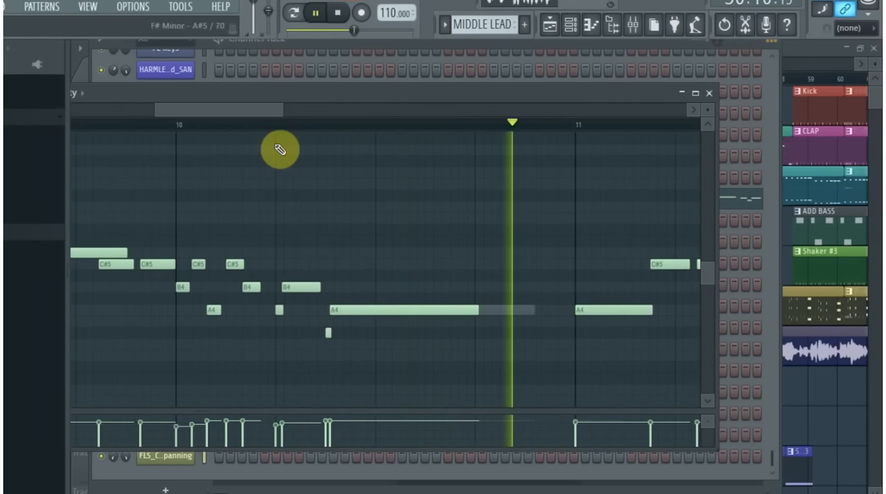
{"action": "left_click", "coordinate": [709, 94]}
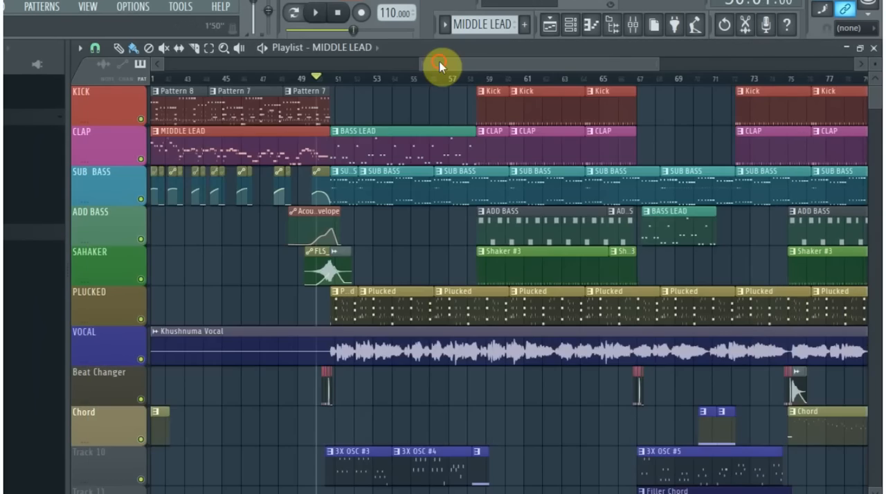
- Look over the arrangement from its start through the MIDDLE LEAD section to the BASS LEAD clip around bar 51
{"action": "left_click_drag", "start_coordinate": [440, 61], "coordinate": [68, 84]}
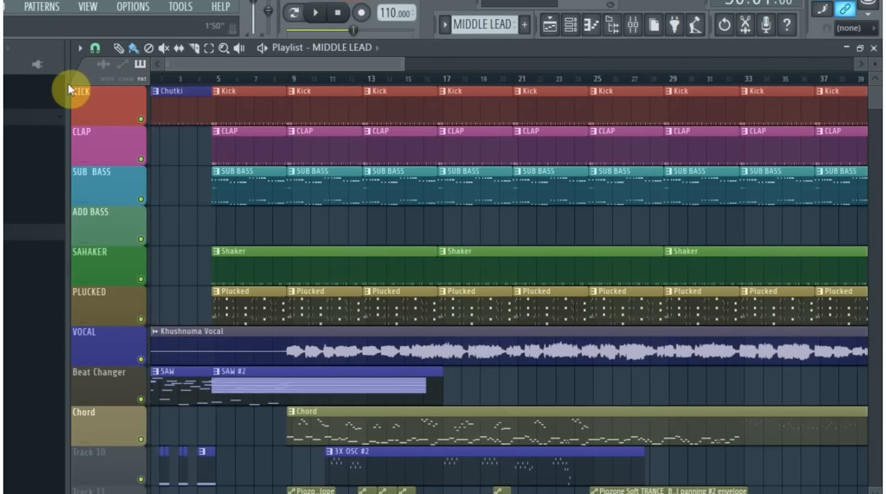
{"action": "left_click_drag", "start_coordinate": [334, 65], "coordinate": [599, 75]}
{"action": "scroll", "coordinate": [374, 321], "scroll_direction": "up", "scroll_amount": 2}
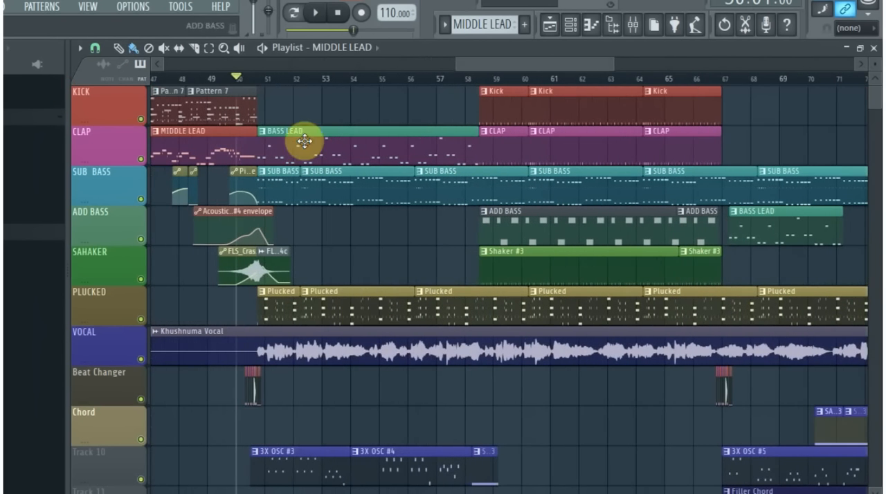
{"action": "left_click_drag", "start_coordinate": [480, 70], "coordinate": [504, 71]}
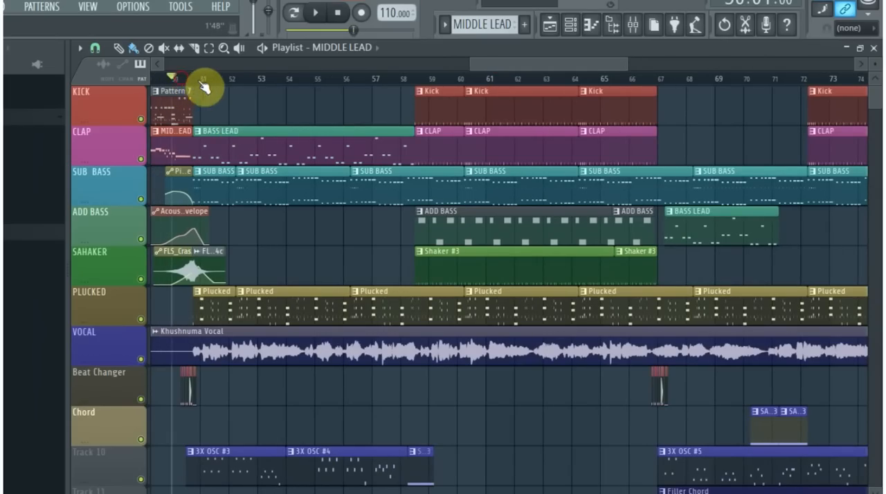
{"action": "left_click_drag", "start_coordinate": [509, 62], "coordinate": [427, 64]}
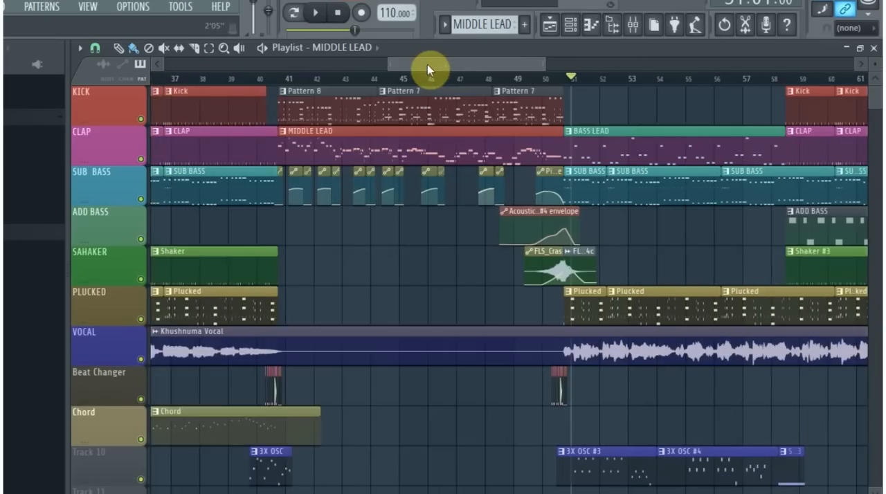
{"action": "scroll", "coordinate": [499, 180], "scroll_direction": "down", "scroll_amount": 3}
{"action": "scroll", "coordinate": [496, 178], "scroll_direction": "up", "scroll_amount": 1}
{"action": "scroll", "coordinate": [497, 178], "scroll_direction": "up", "scroll_amount": 1}
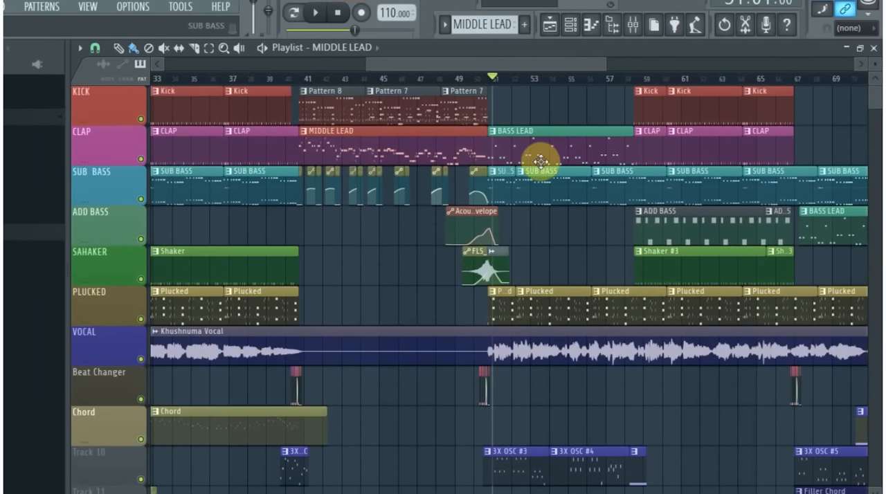
{"action": "scroll", "coordinate": [593, 219], "scroll_direction": "up", "scroll_amount": 5}
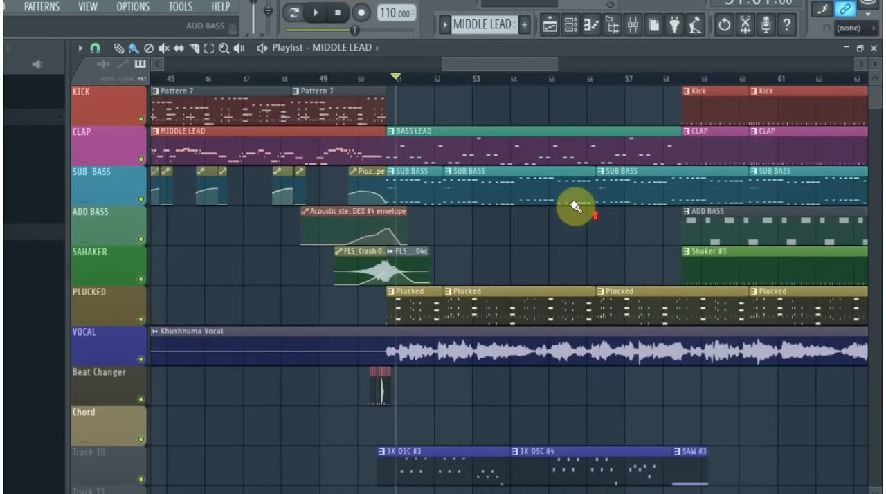
- Set the playback position to bar 50 and survey the remaining arrangement through the final MIDDLE LEAD section
{"action": "left_click", "coordinate": [353, 79]}
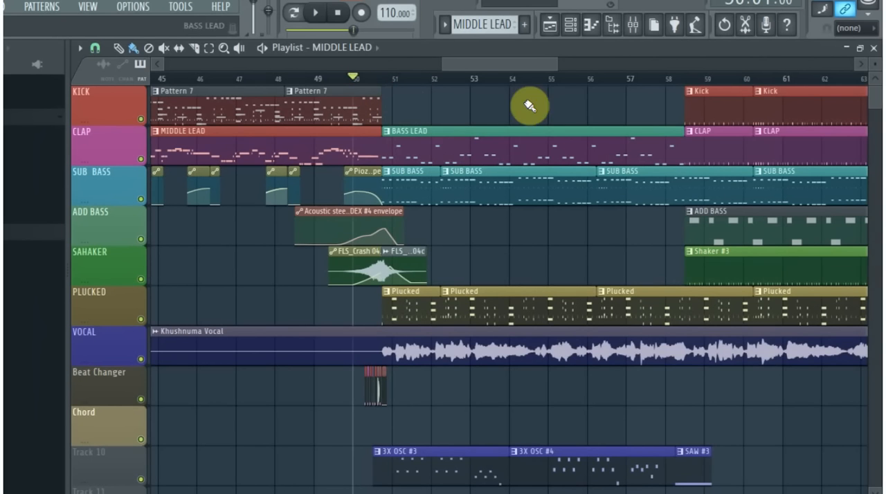
{"action": "scroll", "coordinate": [601, 69], "scroll_direction": "down", "scroll_amount": 5}
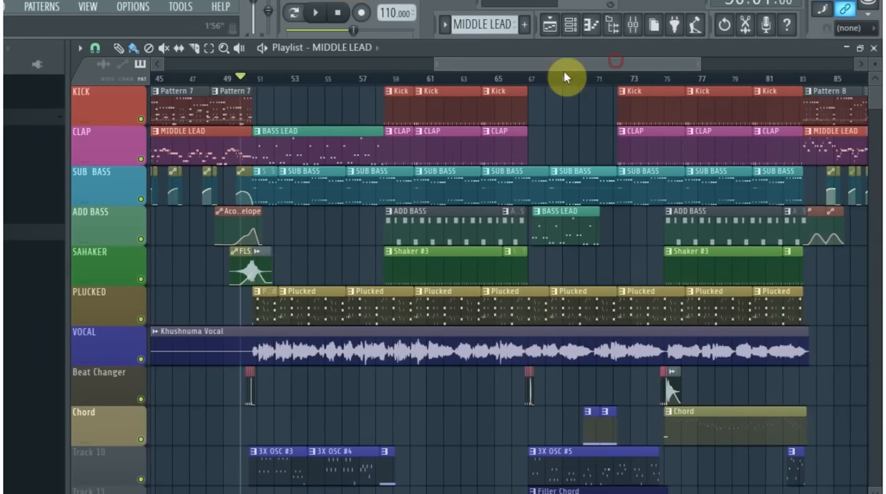
{"action": "scroll", "coordinate": [524, 64], "scroll_direction": "right", "scroll_amount": 5}
{"action": "scroll", "coordinate": [524, 63], "scroll_direction": "left", "scroll_amount": 1}
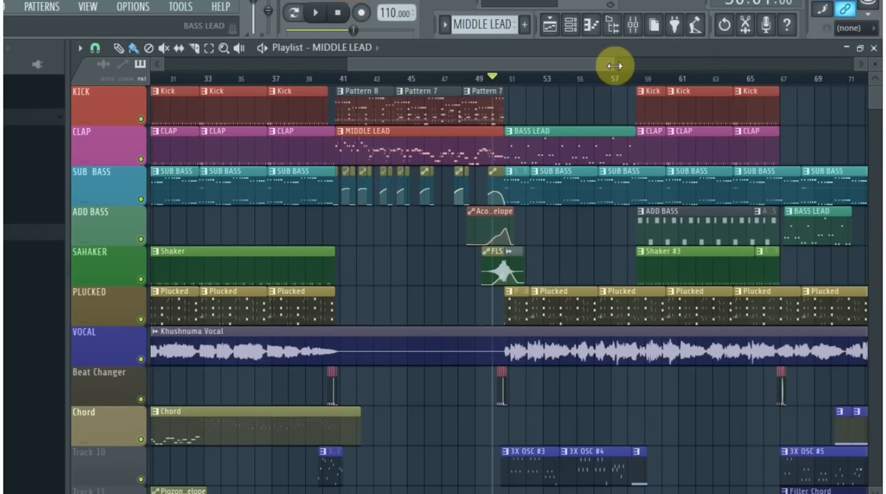
{"action": "left_click_drag", "start_coordinate": [613, 63], "coordinate": [704, 70]}
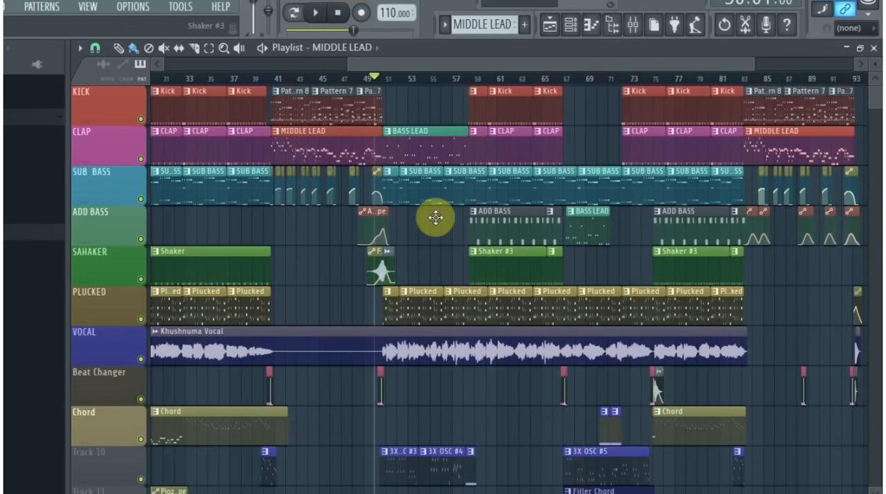
{"action": "scroll", "coordinate": [743, 196], "scroll_direction": "up", "scroll_amount": 3}
{"action": "scroll", "coordinate": [540, 201], "scroll_direction": "down", "scroll_amount": 3}
{"action": "left_click", "coordinate": [841, 63]}
{"action": "left_click_drag", "start_coordinate": [821, 63], "coordinate": [597, 104]}
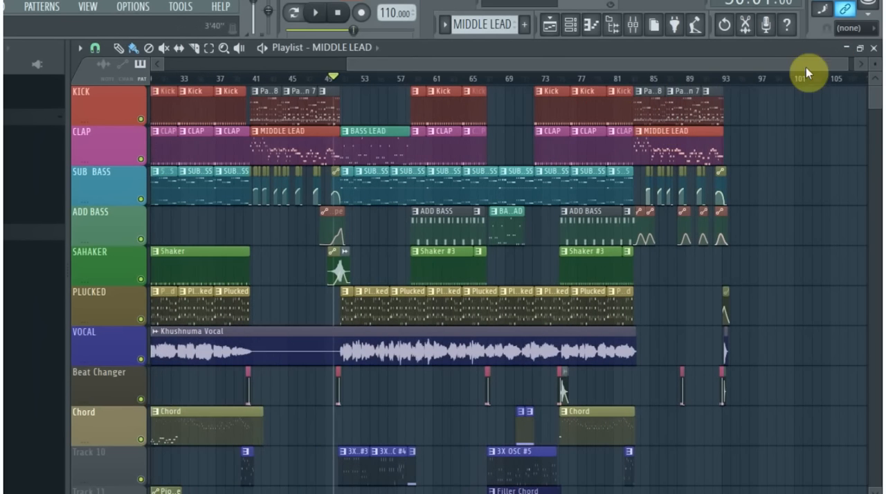
{"action": "left_click_drag", "start_coordinate": [849, 60], "coordinate": [863, 71]}
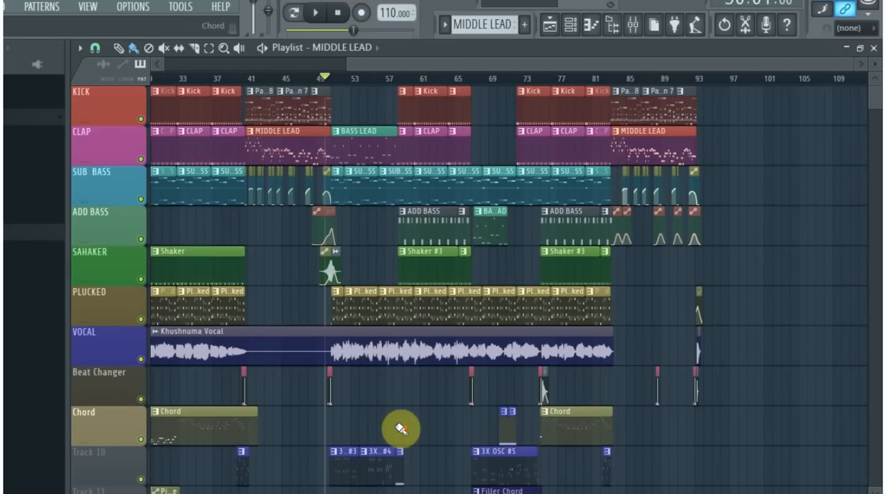
{"action": "scroll", "coordinate": [400, 429], "scroll_direction": "up", "scroll_amount": 2}
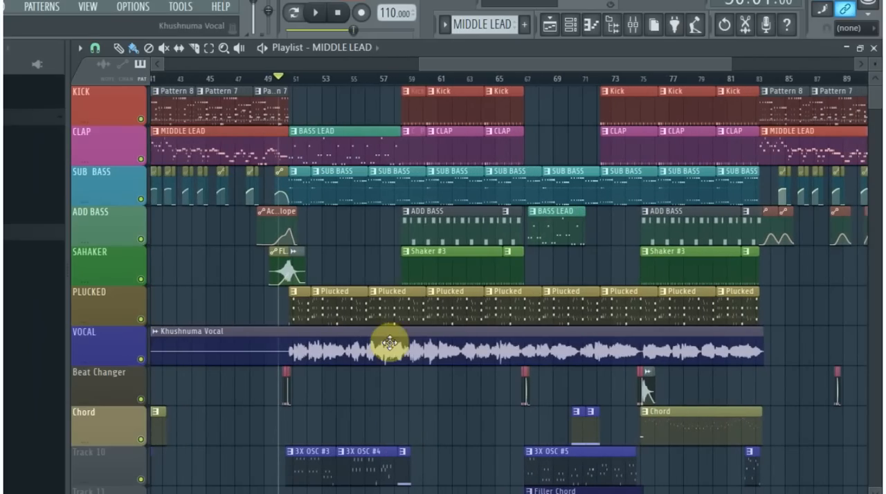
- Play the song from bar 50 and follow the BASS LEAD, ADD BASS and Shaker #3 sections
{"action": "key", "text": "space"}
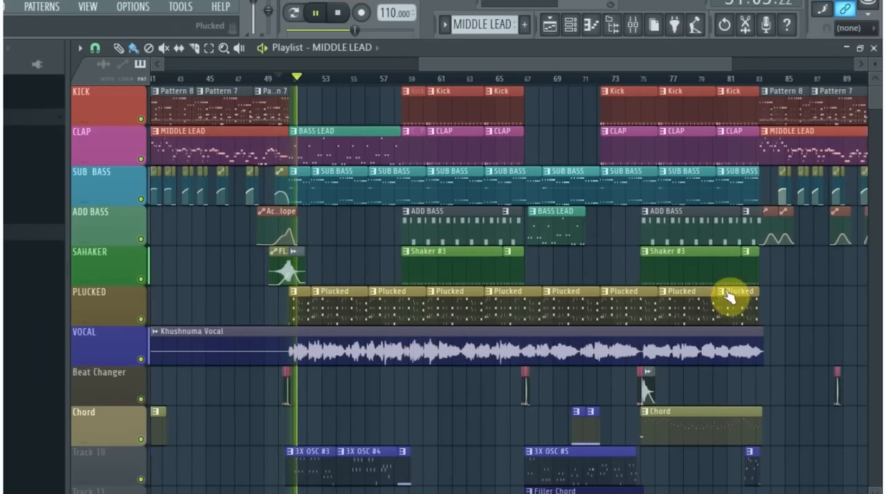
{"action": "left_click_drag", "start_coordinate": [729, 64], "coordinate": [869, 74]}
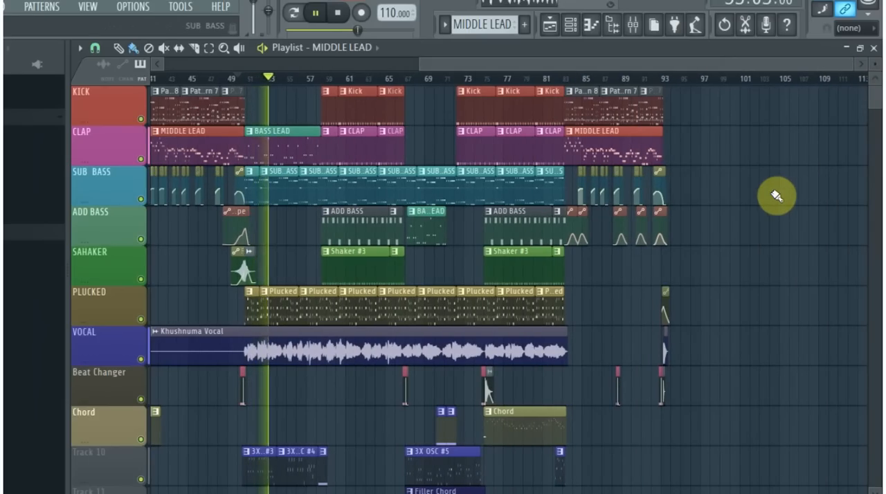
{"action": "scroll", "coordinate": [776, 191], "scroll_direction": "up", "scroll_amount": 2}
{"action": "scroll", "coordinate": [775, 192], "scroll_direction": "down", "scroll_amount": 3}
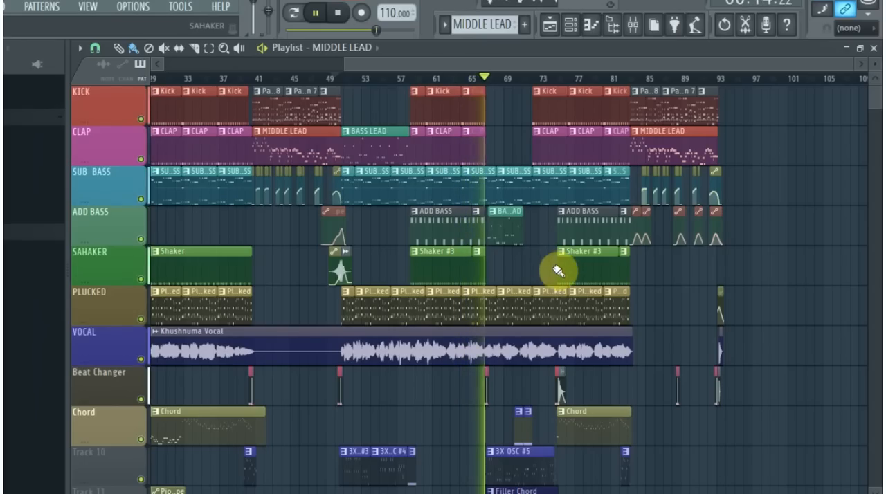
- Examine the Beat Changer clips at bar 67 and the BASS LEAD and 3X OSC #5 parts beside them during playback
{"action": "scroll", "coordinate": [526, 296], "scroll_direction": "up", "scroll_amount": 5}
{"action": "scroll", "coordinate": [508, 300], "scroll_direction": "down", "scroll_amount": 3}
{"action": "scroll", "coordinate": [421, 300], "scroll_direction": "up", "scroll_amount": 4}
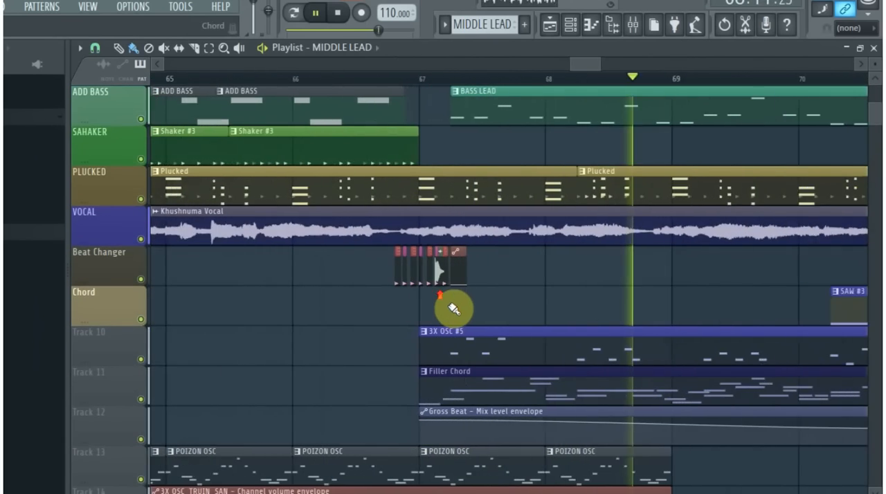
{"action": "scroll", "coordinate": [489, 301], "scroll_direction": "up", "scroll_amount": 3}
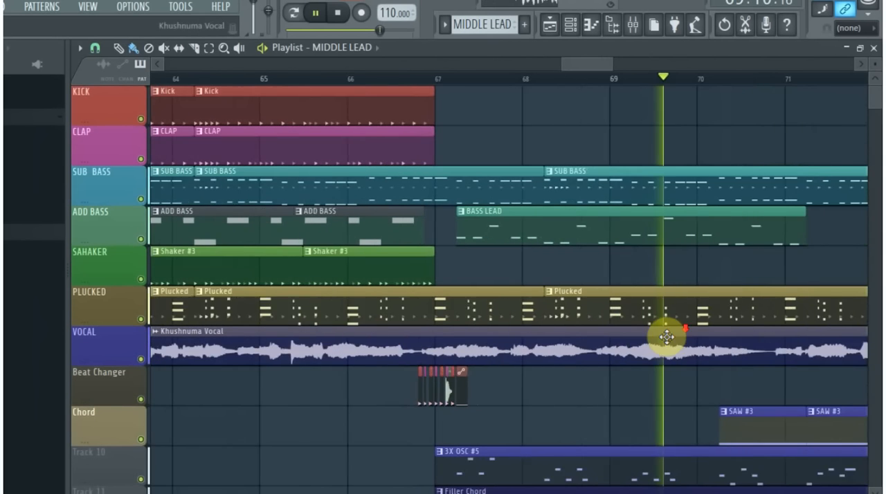
{"action": "scroll", "coordinate": [756, 316], "scroll_direction": "down", "scroll_amount": 2}
{"action": "left_click_drag", "start_coordinate": [618, 62], "coordinate": [661, 67]}
{"action": "scroll", "coordinate": [687, 247], "scroll_direction": "up", "scroll_amount": 2}
{"action": "scroll", "coordinate": [585, 270], "scroll_direction": "down", "scroll_amount": 3}
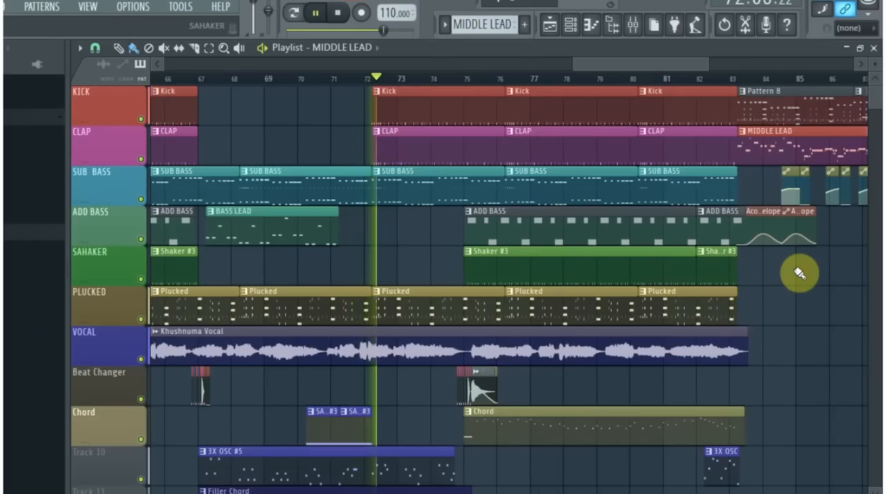
- Examine the Beat Changer, FLS_Crash 04c and Chord clips around bar 75 while the song plays
{"action": "left_click_drag", "start_coordinate": [704, 69], "coordinate": [763, 94]}
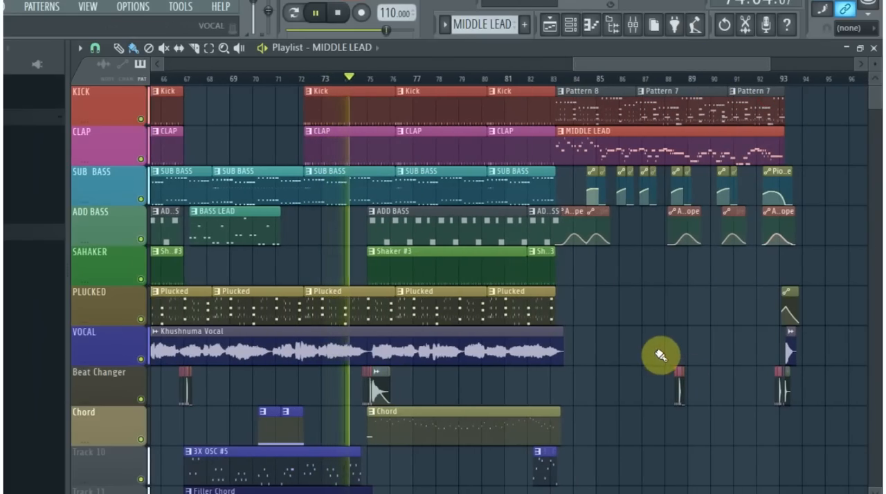
{"action": "scroll", "coordinate": [660, 355], "scroll_direction": "up", "scroll_amount": 1}
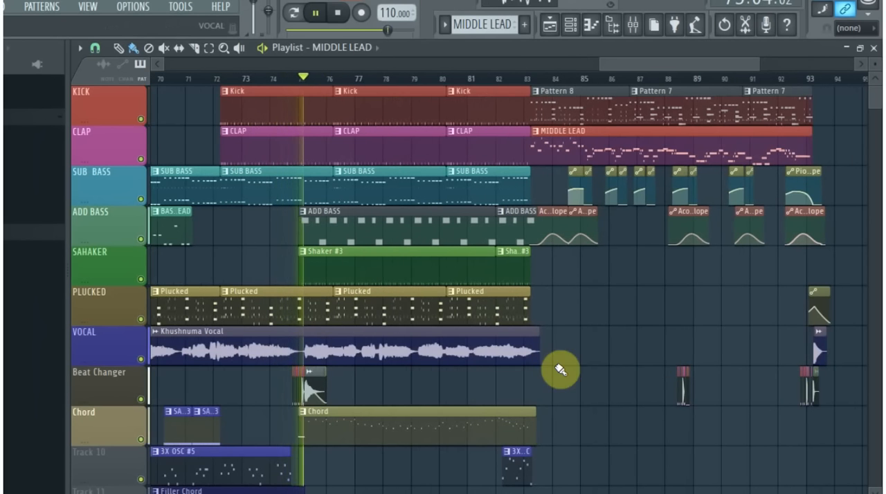
{"action": "scroll", "coordinate": [286, 411], "scroll_direction": "up", "scroll_amount": 4}
{"action": "scroll", "coordinate": [339, 390], "scroll_direction": "up", "scroll_amount": 2}
{"action": "scroll", "coordinate": [339, 382], "scroll_direction": "down", "scroll_amount": 3}
{"action": "scroll", "coordinate": [340, 346], "scroll_direction": "up", "scroll_amount": 2}
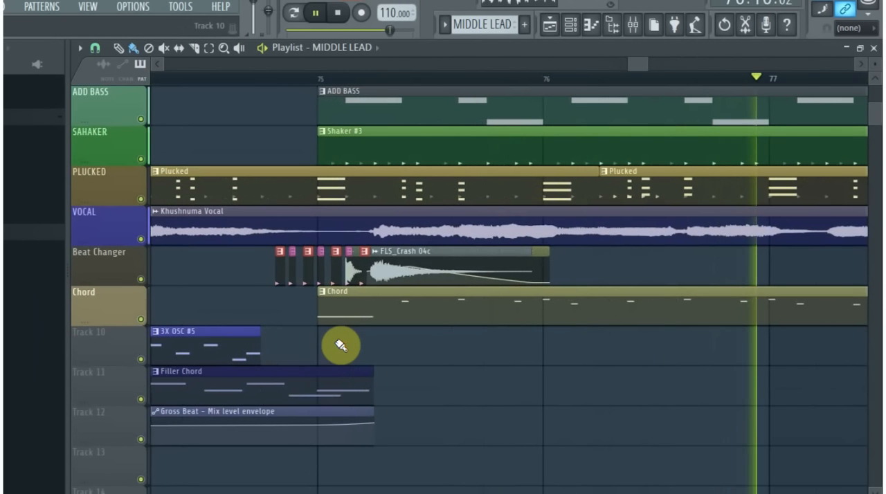
- Follow playback from bar 78 to bar 83, examining the Chord and 3X OSC clips leading into the MIDDLE LEAD
{"action": "left_click_drag", "start_coordinate": [649, 66], "coordinate": [734, 66]}
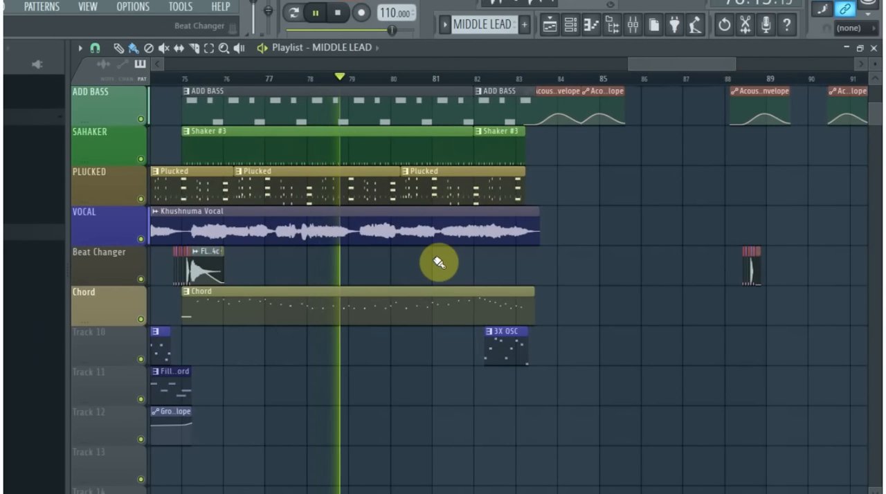
{"action": "scroll", "coordinate": [436, 264], "scroll_direction": "up", "scroll_amount": 3}
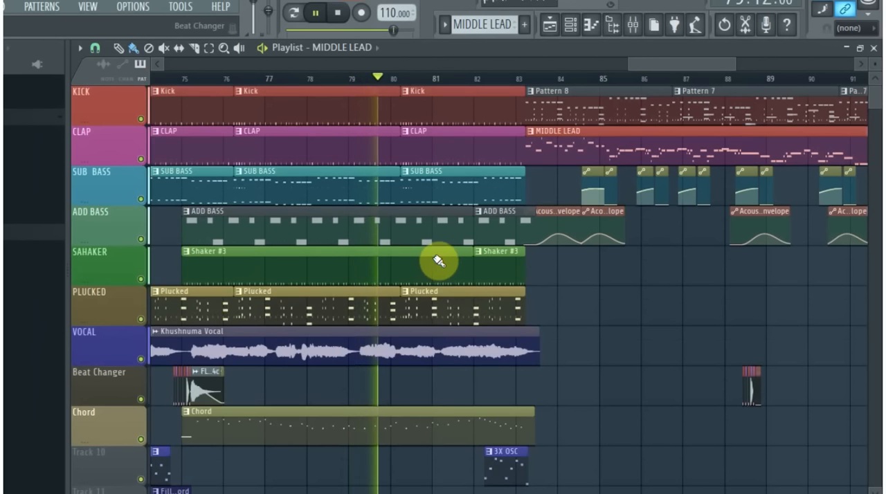
{"action": "left_click_drag", "start_coordinate": [668, 65], "coordinate": [693, 61]}
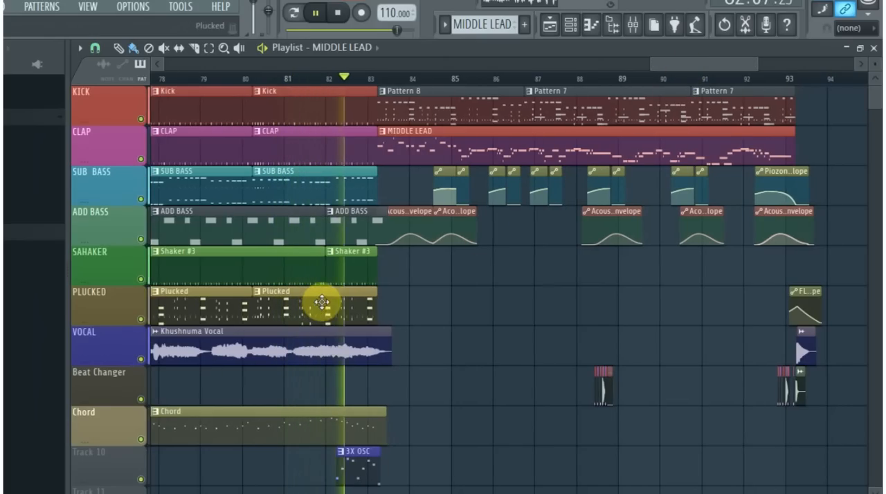
{"action": "scroll", "coordinate": [417, 294], "scroll_direction": "down", "scroll_amount": 1}
{"action": "scroll", "coordinate": [418, 294], "scroll_direction": "down", "scroll_amount": 1}
{"action": "scroll", "coordinate": [416, 292], "scroll_direction": "up", "scroll_amount": 2}
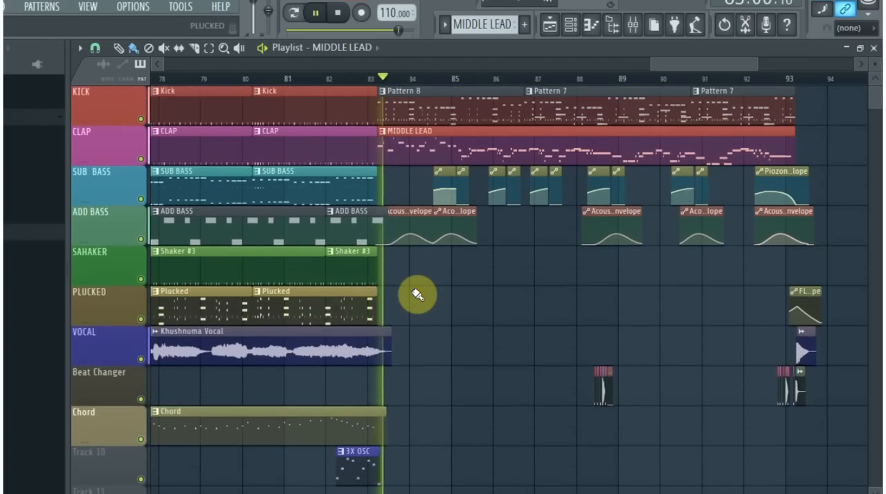
- Follow the final MIDDLE LEAD section with its envelope clips from bar 83 to about bar 93, and stop playback
{"action": "scroll", "coordinate": [724, 67], "scroll_direction": "right", "scroll_amount": 3}
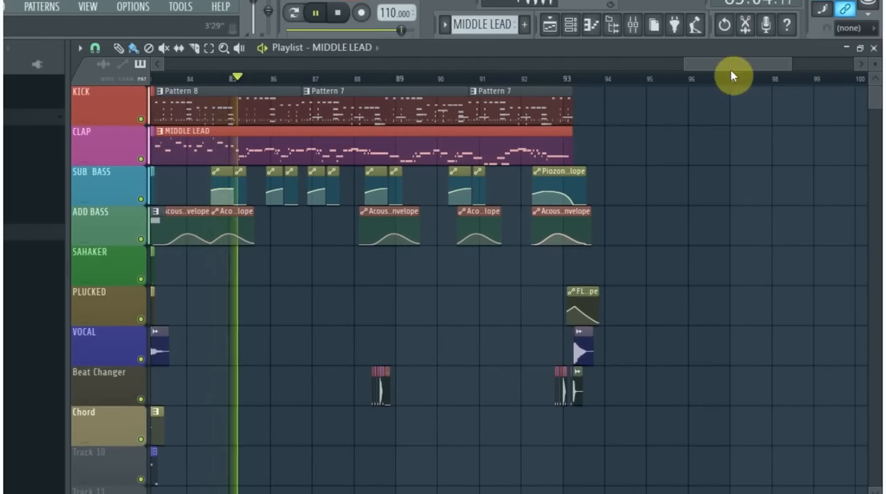
{"action": "left_click_drag", "start_coordinate": [790, 65], "coordinate": [825, 69]}
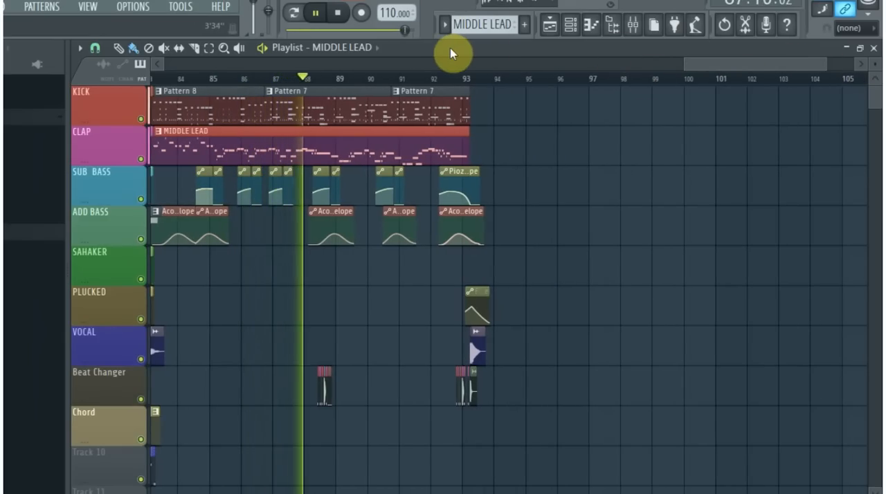
{"action": "left_click_drag", "start_coordinate": [826, 66], "coordinate": [727, 66]}
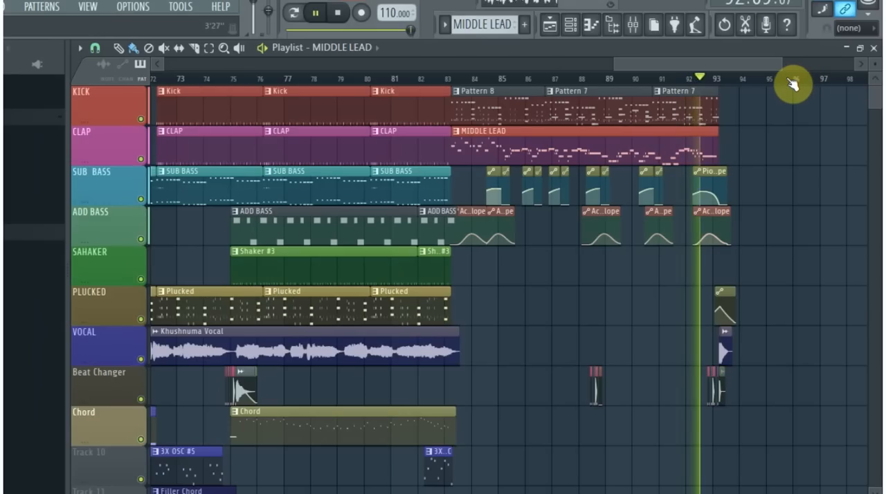
{"action": "key", "text": "space"}
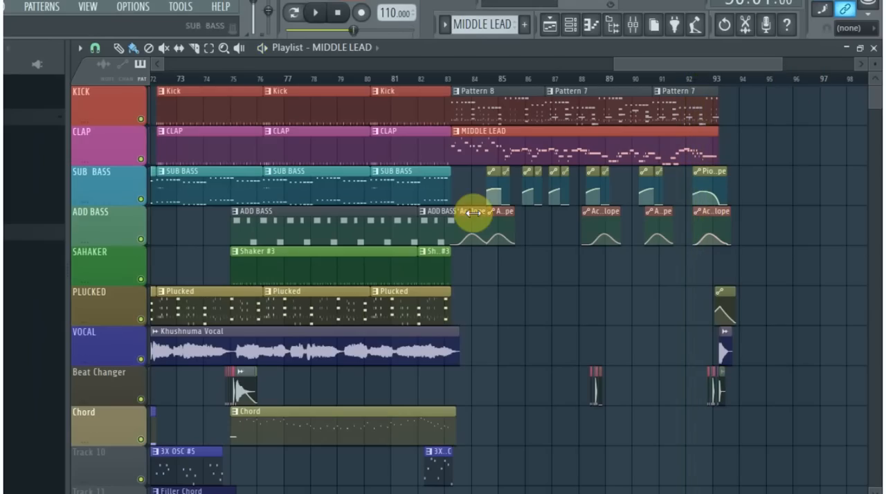
- Play the final MIDDLE LEAD section from bar 83 and examine the first Acoustic steel envelope peak near bar 84
{"action": "scroll", "coordinate": [470, 211], "scroll_direction": "up", "scroll_amount": 3}
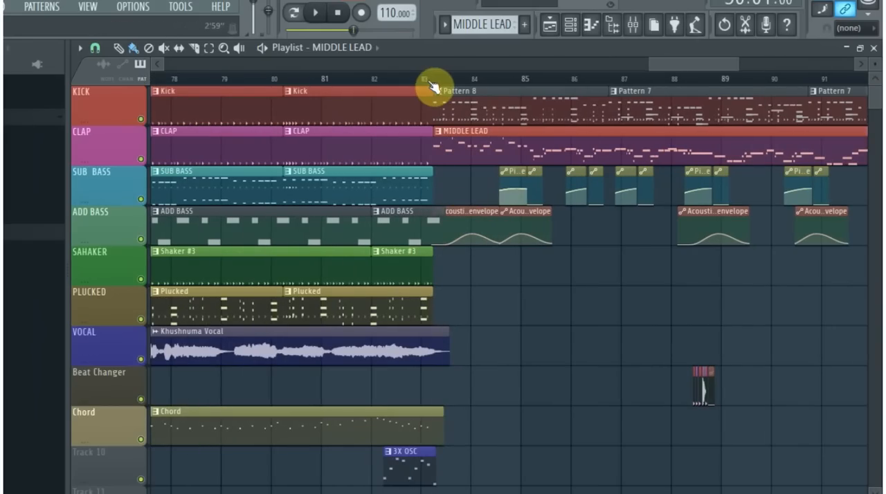
{"action": "left_click", "coordinate": [429, 83]}
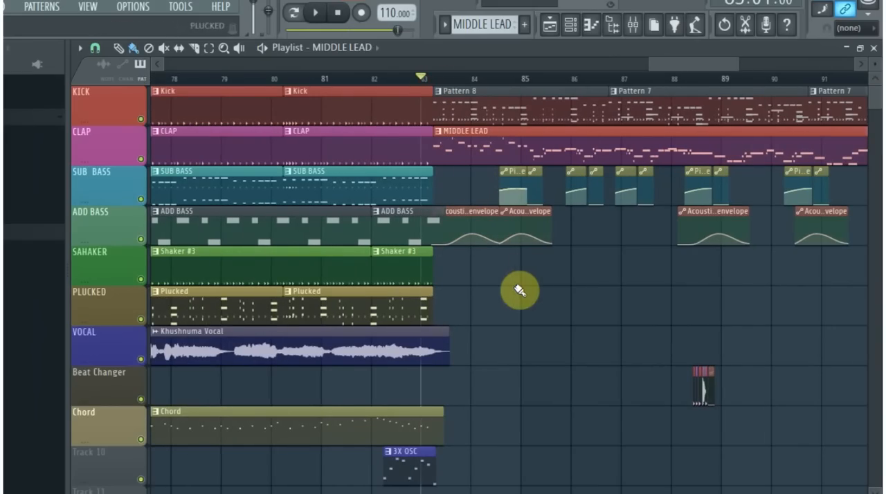
{"action": "scroll", "coordinate": [695, 64], "scroll_direction": "down", "scroll_amount": 2}
{"action": "left_click_drag", "start_coordinate": [696, 64], "coordinate": [660, 65]}
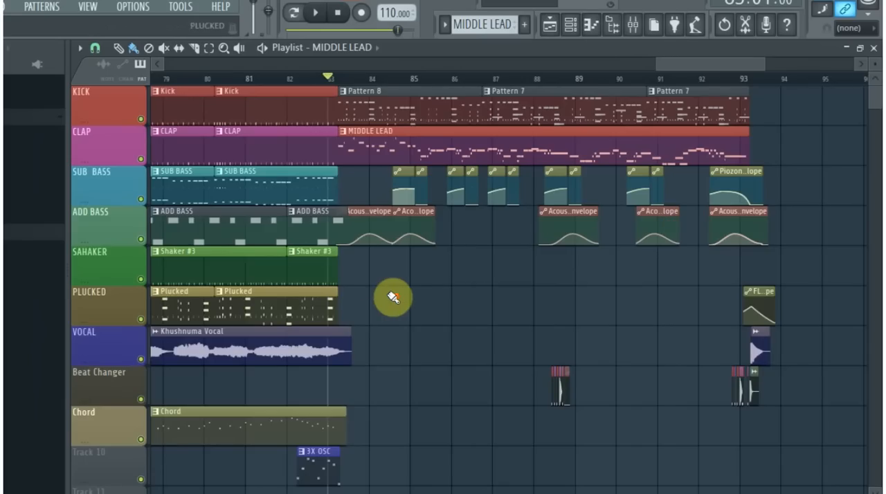
{"action": "scroll", "coordinate": [393, 296], "scroll_direction": "up", "scroll_amount": 3}
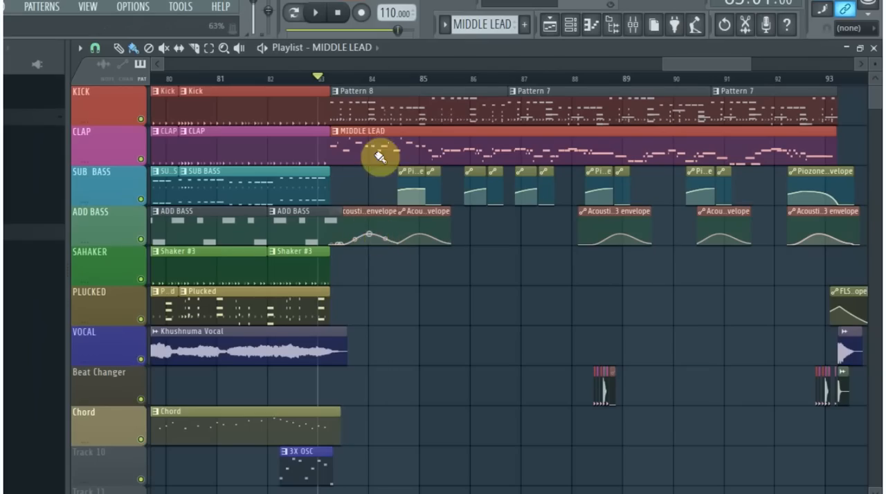
{"action": "key", "text": "space"}
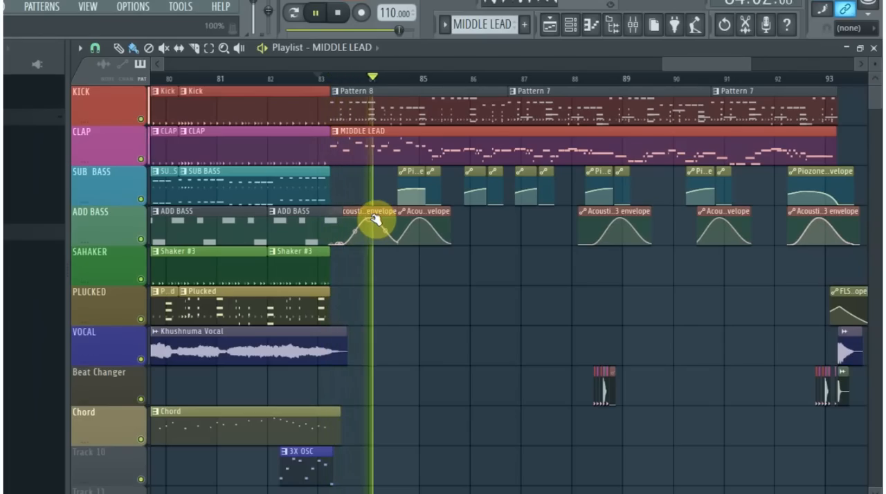
{"action": "key", "text": "space"}
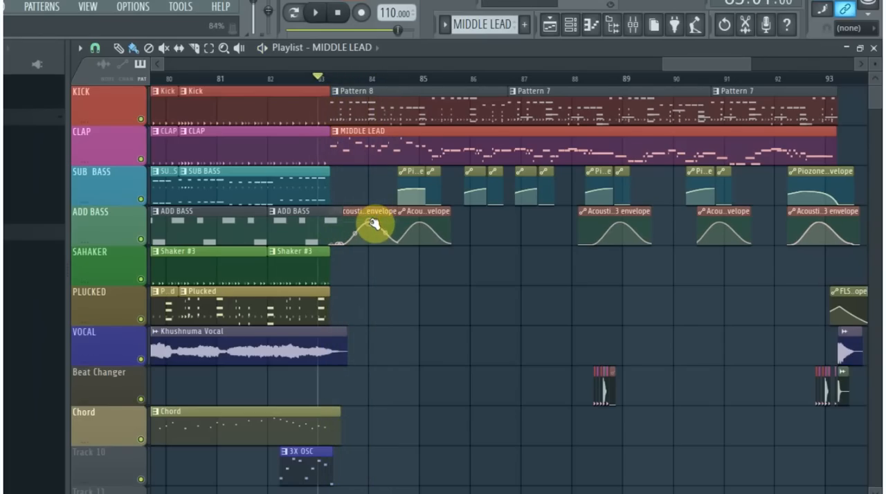
- Select the Acoustic steel - To VOCODEX #3 envelope at bar 84 and listen to the MIDDLE LEAD section past bar 90
{"action": "left_click", "coordinate": [375, 225]}
{"action": "key", "text": "space"}
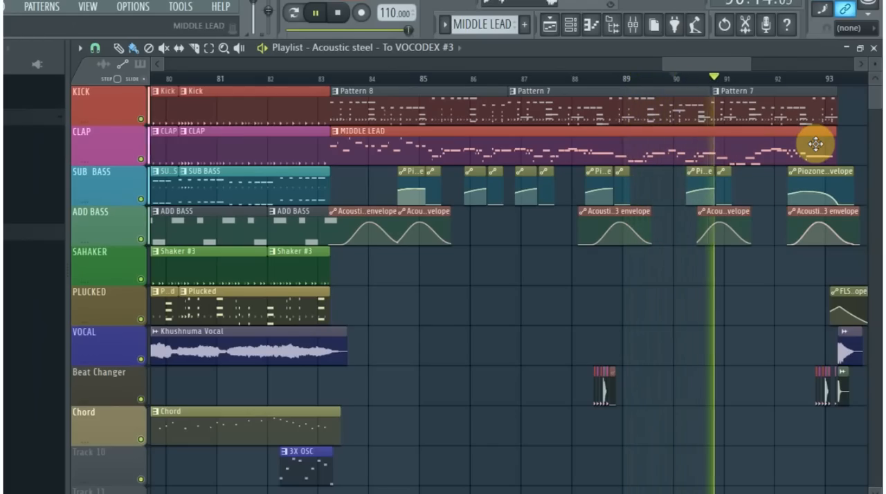
{"action": "key", "text": "space"}
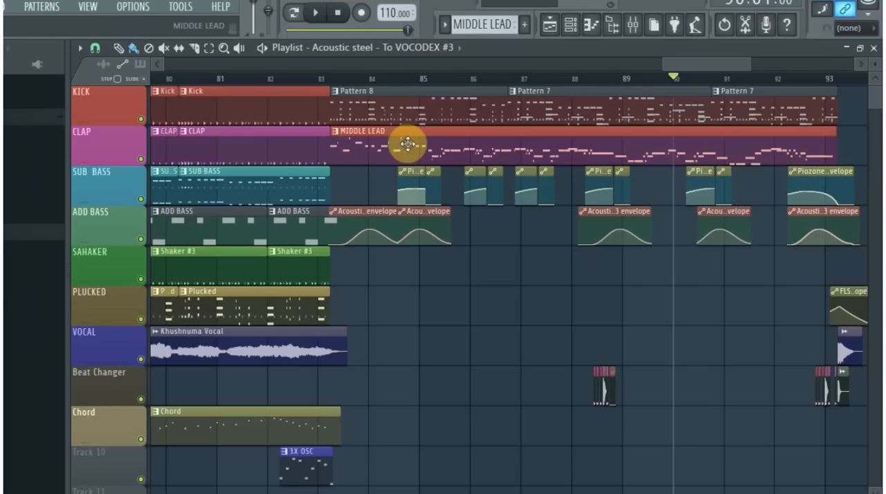
- Open the mixer for the MIDDLE LEAD's Acoustic steel sound, check its send to VOCODEX, and select the VOCODEX track
{"action": "double_click", "coordinate": [447, 130]}
{"action": "left_click", "coordinate": [655, 98]}
{"action": "left_click", "coordinate": [632, 25]}
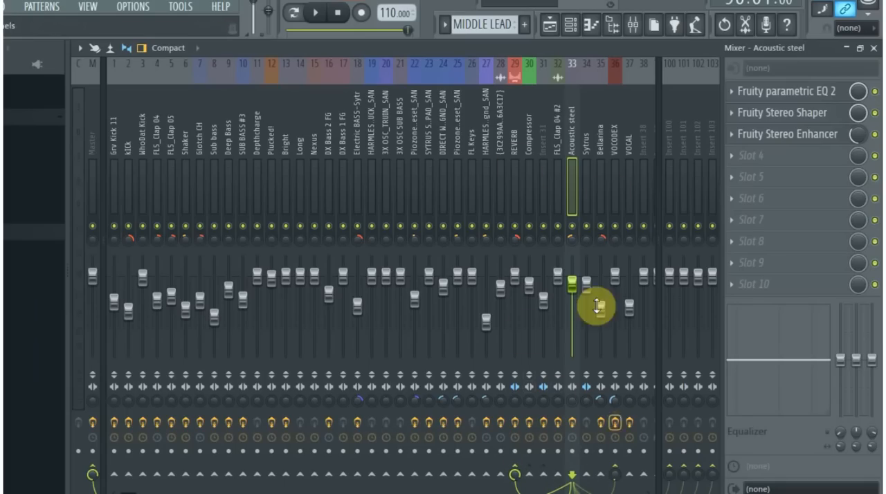
{"action": "left_click", "coordinate": [618, 471]}
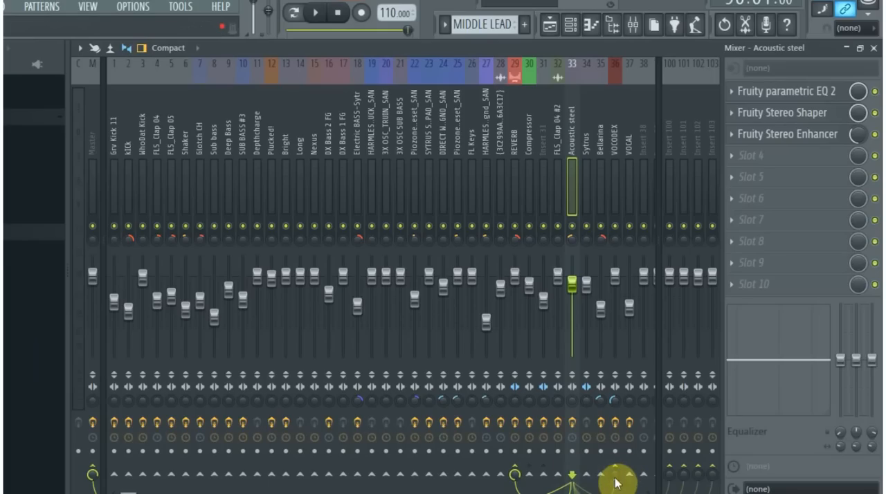
{"action": "left_click", "coordinate": [618, 154]}
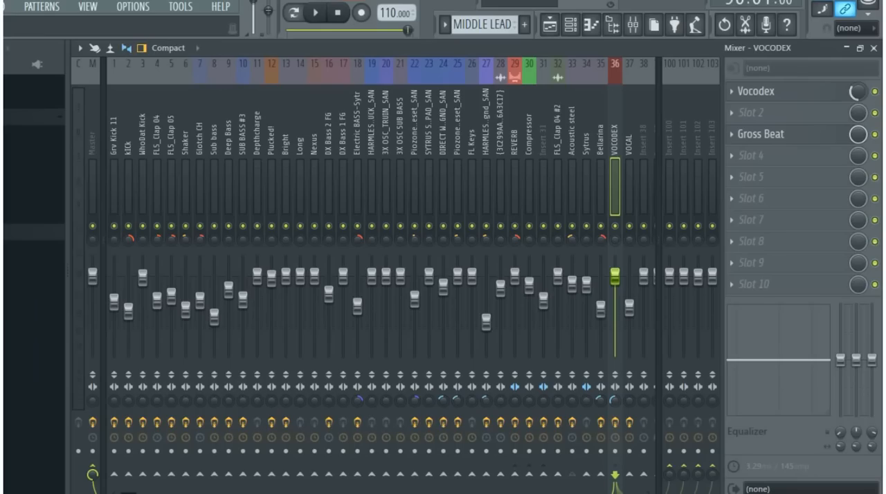
- Audition the sound while varying the Vocodex effect's mix level on the VOCODEX mixer track, and stop playback
{"action": "key", "text": "space"}
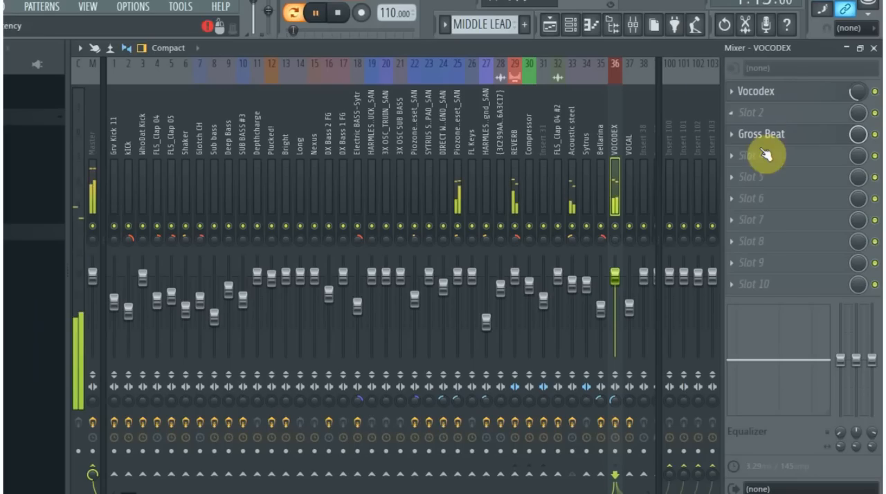
{"action": "left_click_drag", "start_coordinate": [852, 96], "coordinate": [852, 76]}
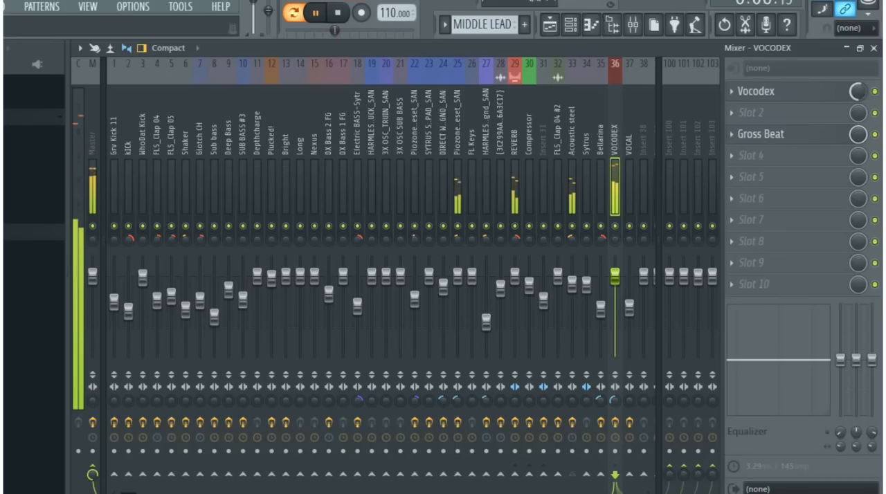
{"action": "key", "text": "space"}
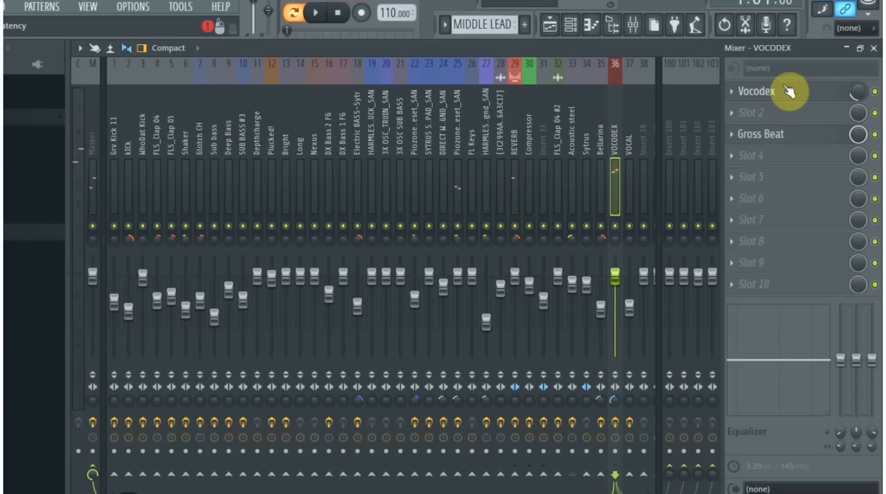
- Open Gross Beat on the VOCODEX track and choose the 1/4 Bt Gate volume preset
{"action": "left_click", "coordinate": [792, 139]}
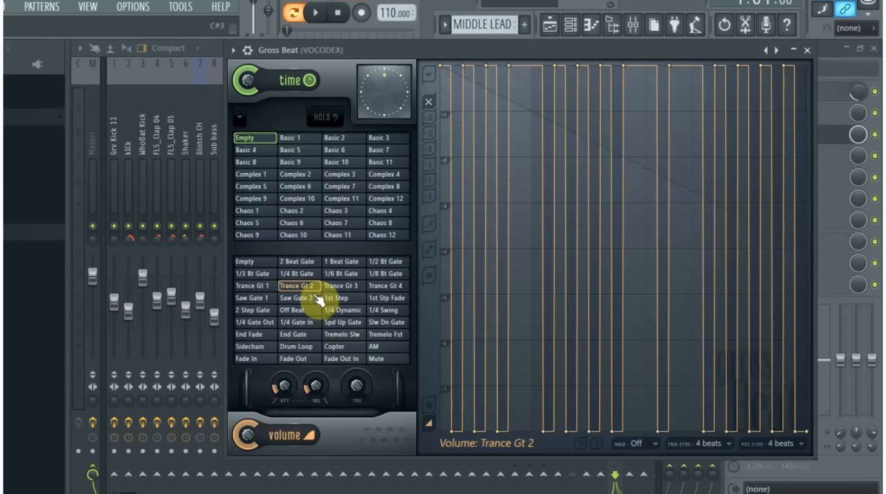
{"action": "left_click", "coordinate": [302, 274]}
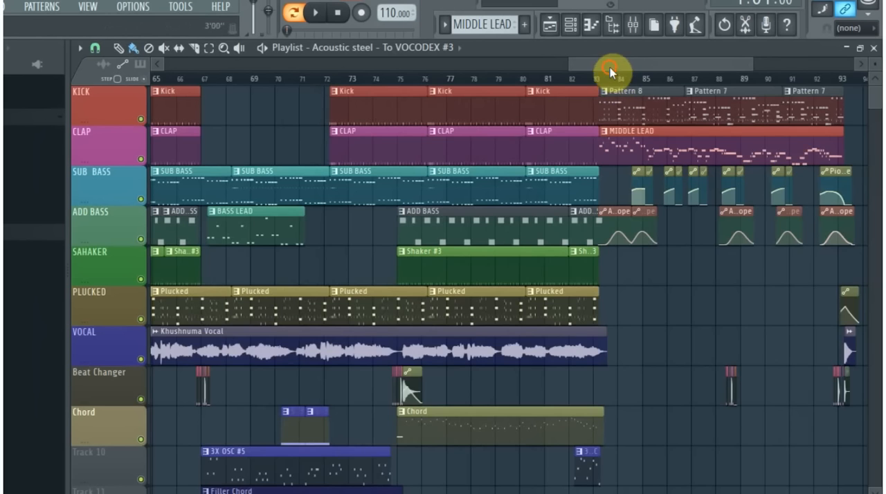
- Return to the start of the playlist arrangement, solo the KICK track, and start song playback from bar 5
{"action": "left_click_drag", "start_coordinate": [610, 67], "coordinate": [463, 67]}
{"action": "scroll", "coordinate": [588, 215], "scroll_direction": "down", "scroll_amount": 3}
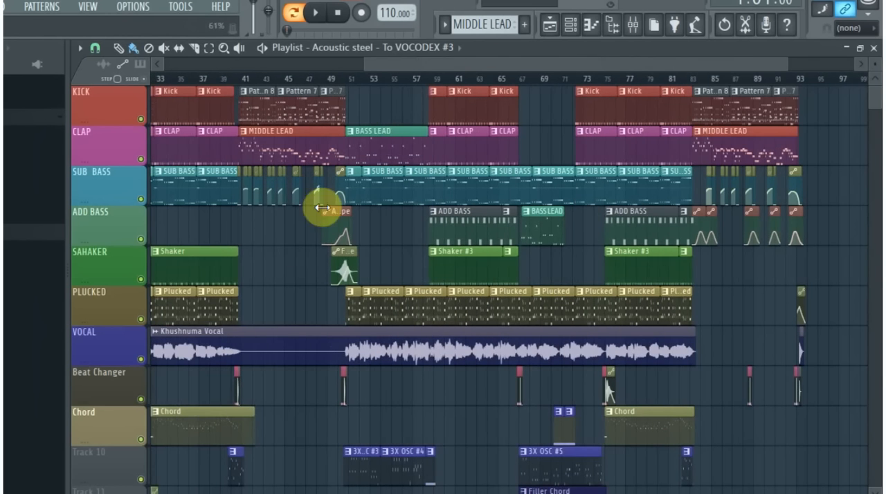
{"action": "scroll", "coordinate": [366, 204], "scroll_direction": "up", "scroll_amount": 3}
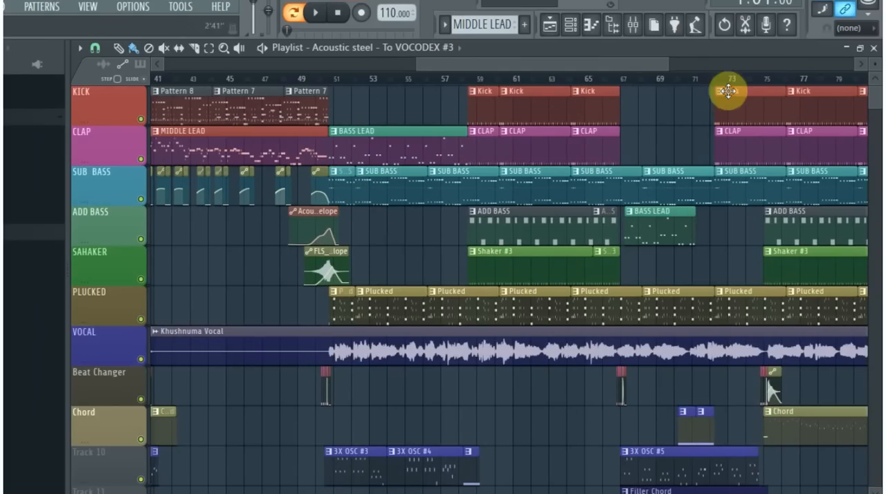
{"action": "left_click_drag", "start_coordinate": [437, 63], "coordinate": [167, 144]}
{"action": "scroll", "coordinate": [131, 301], "scroll_direction": "down", "scroll_amount": 4}
{"action": "scroll", "coordinate": [108, 316], "scroll_direction": "up", "scroll_amount": 4}
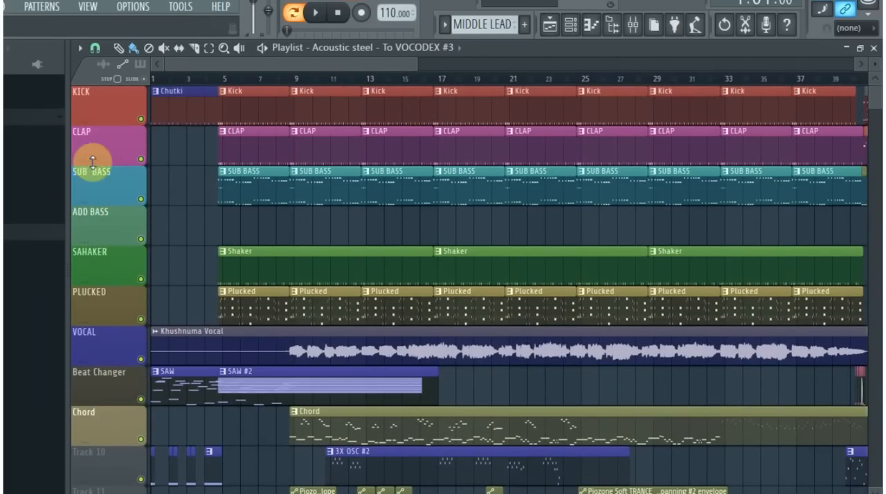
{"action": "right_click", "coordinate": [141, 120]}
{"action": "key", "text": "space"}
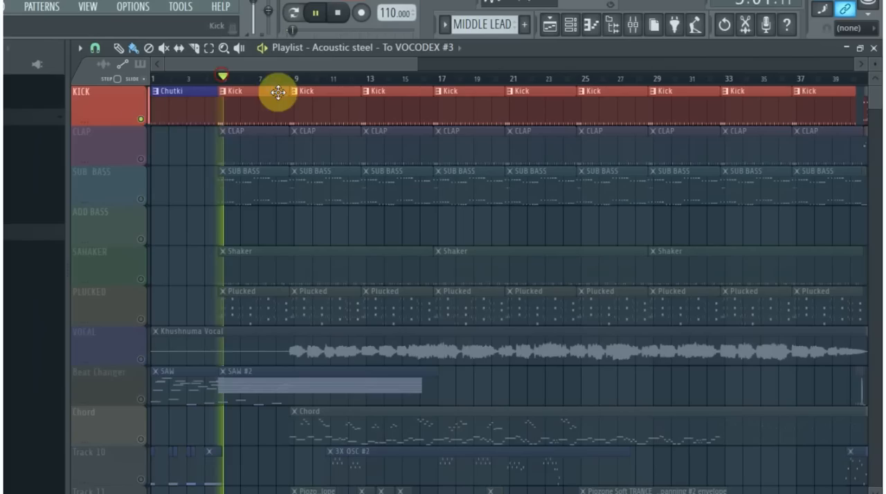
- Unmute the CLAP, SUB BASS and SAHAKER tracks one after another while the song plays
{"action": "left_click", "coordinate": [142, 160]}
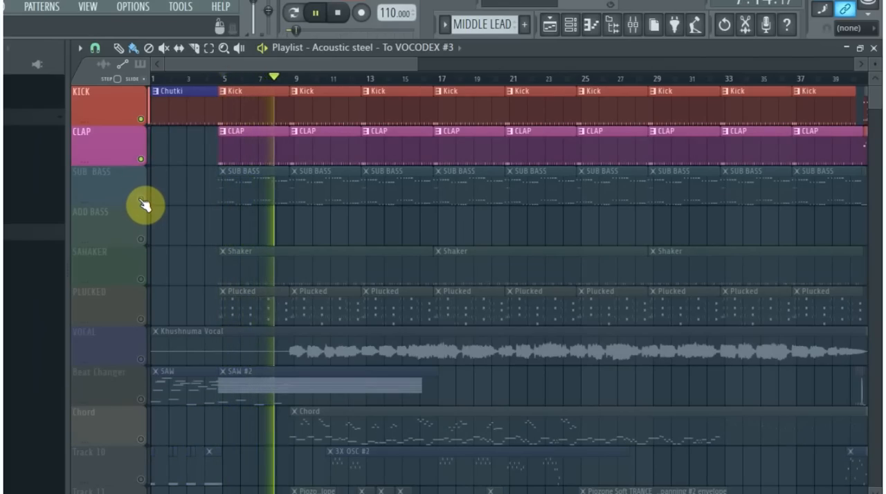
{"action": "left_click", "coordinate": [141, 199]}
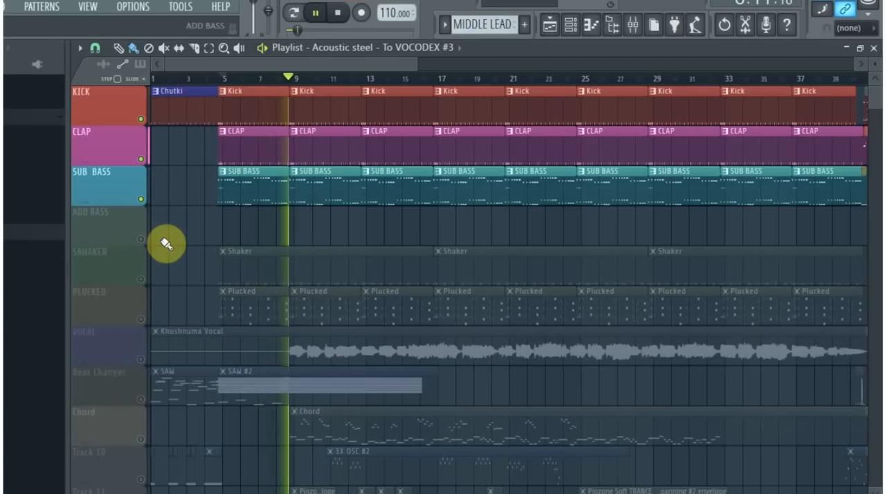
{"action": "left_click", "coordinate": [142, 279]}
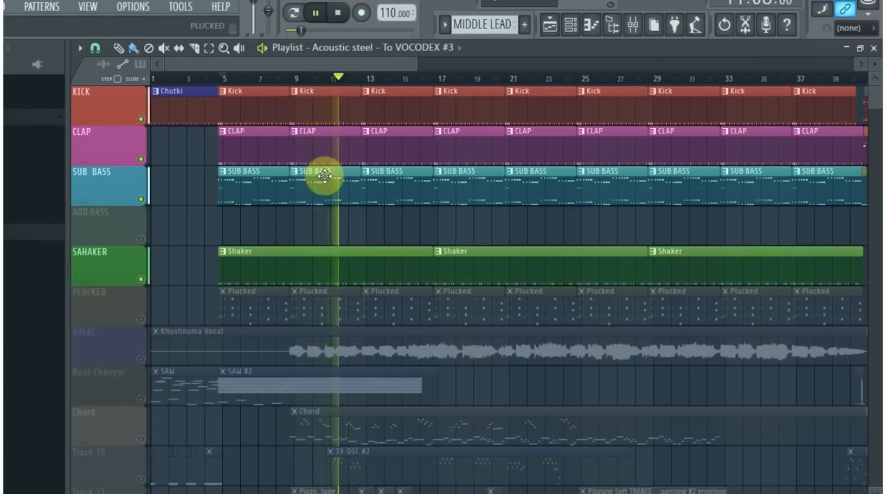
- Bring in the PLUCKED and Beat Changer tracks during playback
{"action": "left_click_drag", "start_coordinate": [420, 66], "coordinate": [499, 63]}
{"action": "scroll", "coordinate": [141, 297], "scroll_direction": "down", "scroll_amount": 2}
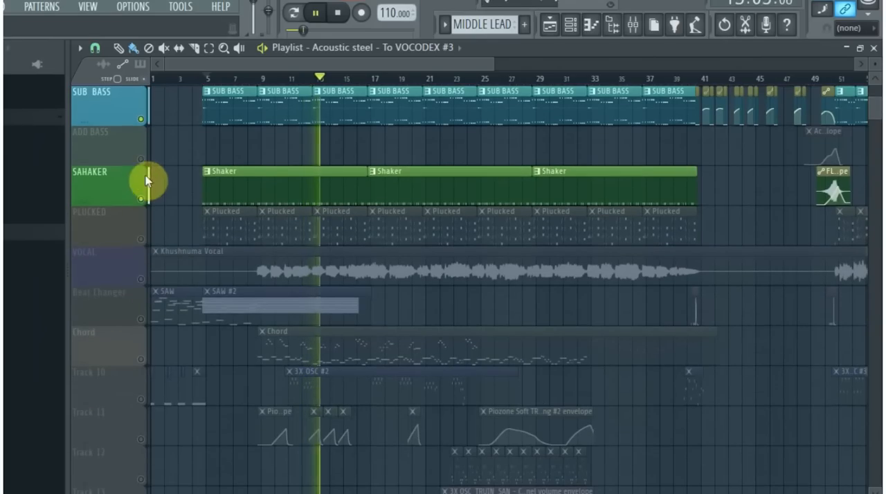
{"action": "left_click", "coordinate": [141, 239]}
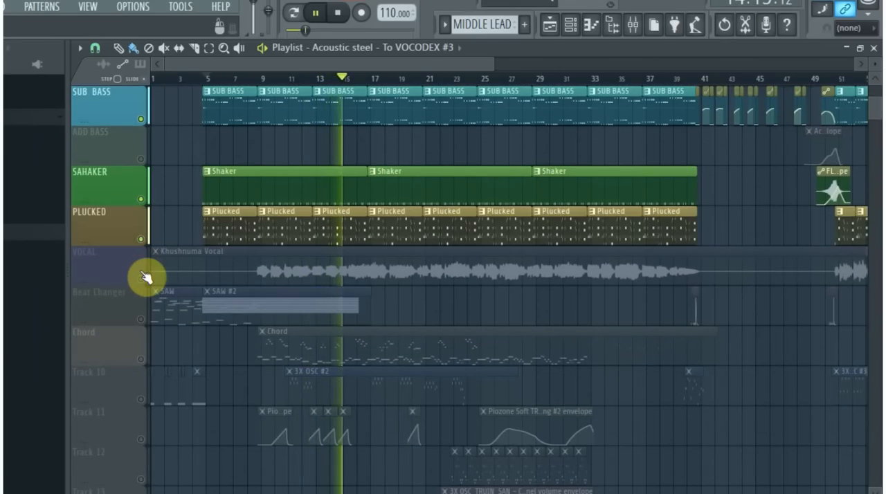
{"action": "scroll", "coordinate": [159, 249], "scroll_direction": "down", "scroll_amount": 2}
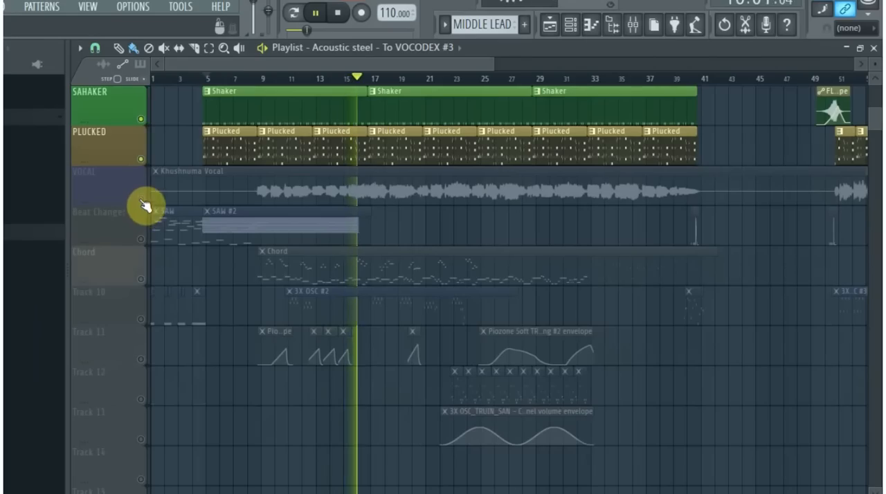
{"action": "left_click", "coordinate": [142, 240]}
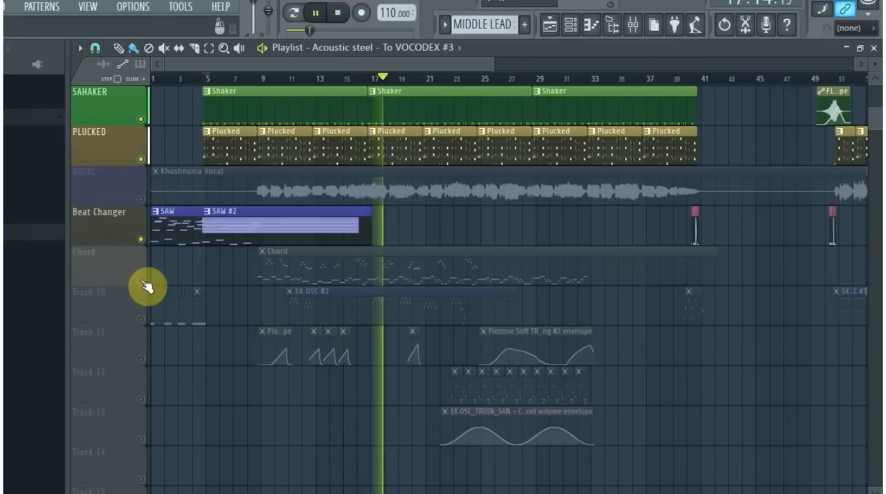
- Unmute the Chord track, Track 10 and Track 11 as playback continues
{"action": "left_click", "coordinate": [142, 279]}
{"action": "left_click", "coordinate": [142, 320]}
{"action": "left_click", "coordinate": [141, 359]}
- Unmute Tracks 12, 13 and 14 and bring the VOCAL track back in
{"action": "scroll", "coordinate": [148, 388], "scroll_direction": "down", "scroll_amount": 2}
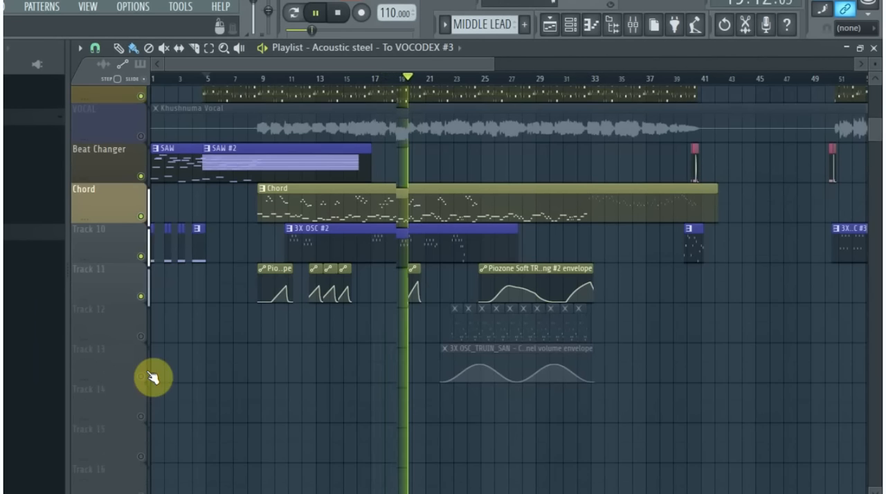
{"action": "left_click", "coordinate": [140, 319]}
{"action": "left_click", "coordinate": [141, 359]}
{"action": "left_click", "coordinate": [142, 399]}
{"action": "scroll", "coordinate": [207, 349], "scroll_direction": "up", "scroll_amount": 5}
{"action": "left_click", "coordinate": [141, 319]}
- Stop playback and turn the ADD BASS track back on
{"action": "left_click_drag", "start_coordinate": [489, 69], "coordinate": [767, 74]}
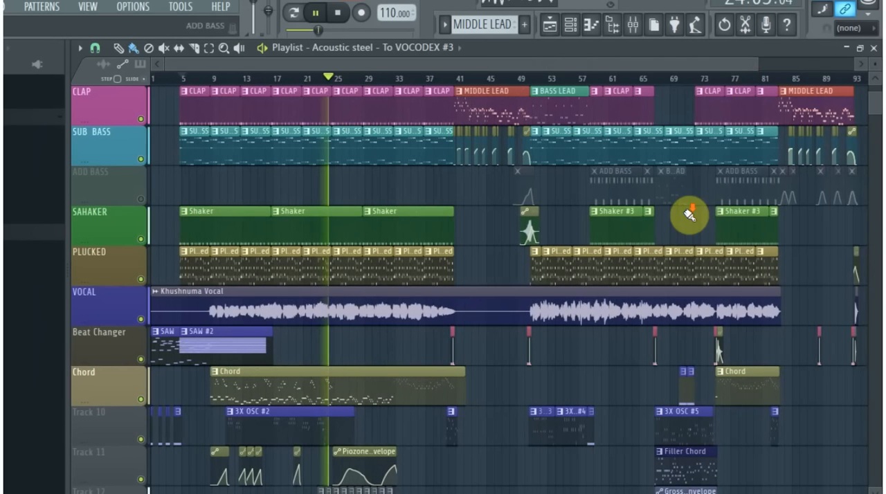
{"action": "scroll", "coordinate": [635, 249], "scroll_direction": "down", "scroll_amount": 1}
{"action": "key", "text": "space"}
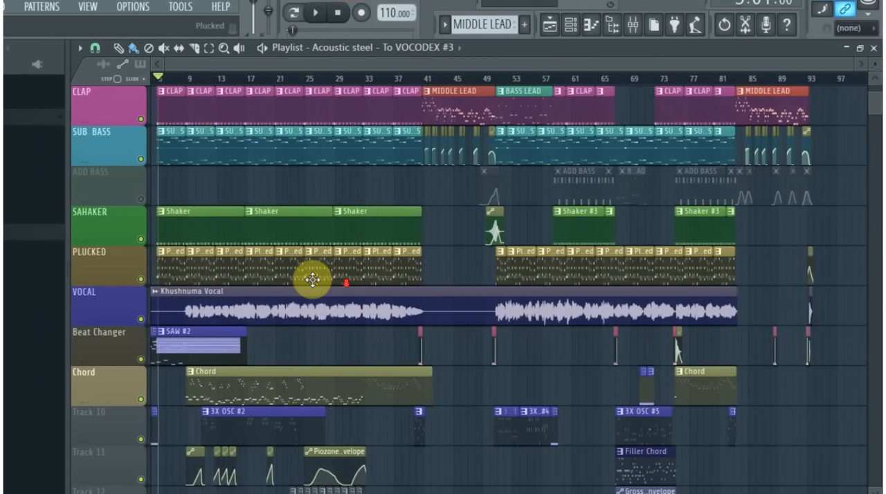
{"action": "scroll", "coordinate": [257, 234], "scroll_direction": "up", "scroll_amount": 1}
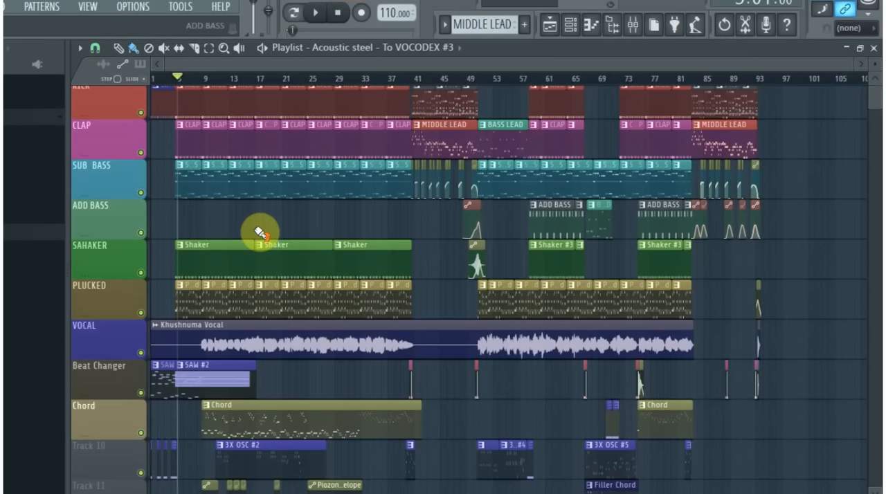
- Review the arrangement with all tracks on, from the opening Kick, CLAP and SUB BASS clips to Pattern 8 around bar 41
{"action": "scroll", "coordinate": [180, 211], "scroll_direction": "up", "scroll_amount": 1, "text": "ctrl"}
{"action": "scroll", "coordinate": [180, 211], "scroll_direction": "up", "scroll_amount": 3, "text": "ctrl"}
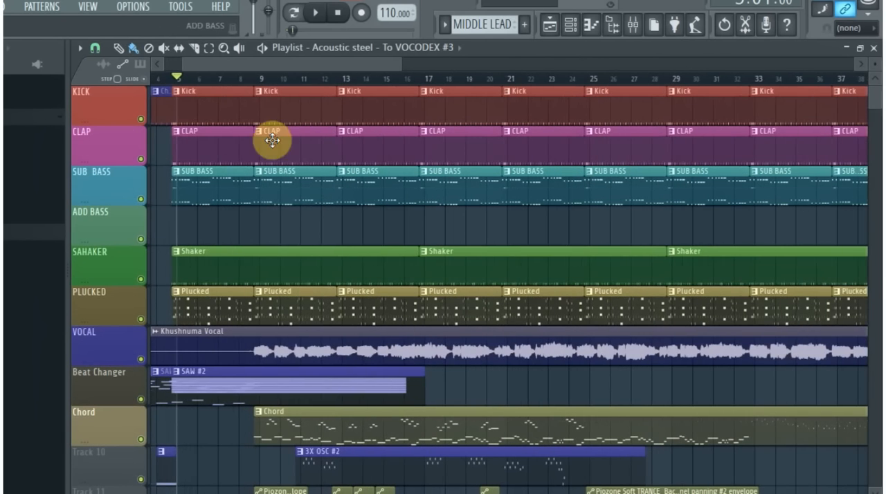
{"action": "scroll", "coordinate": [168, 183], "scroll_direction": "up", "scroll_amount": 2, "text": "ctrl"}
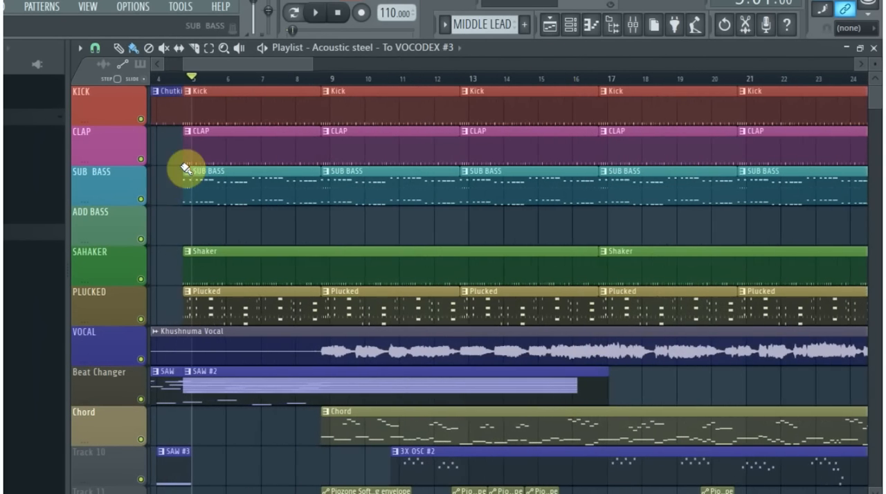
{"action": "scroll", "coordinate": [373, 197], "scroll_direction": "down", "scroll_amount": 3, "text": "ctrl"}
{"action": "scroll", "coordinate": [264, 263], "scroll_direction": "down", "scroll_amount": 2, "text": "ctrl"}
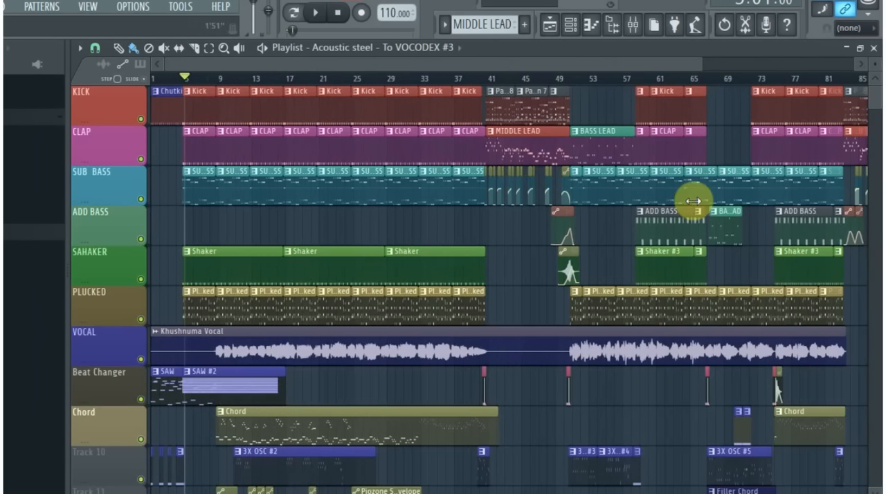
{"action": "scroll", "coordinate": [517, 270], "scroll_direction": "up", "scroll_amount": 2, "text": "ctrl"}
{"action": "scroll", "coordinate": [458, 182], "scroll_direction": "up", "scroll_amount": 3, "text": "ctrl"}
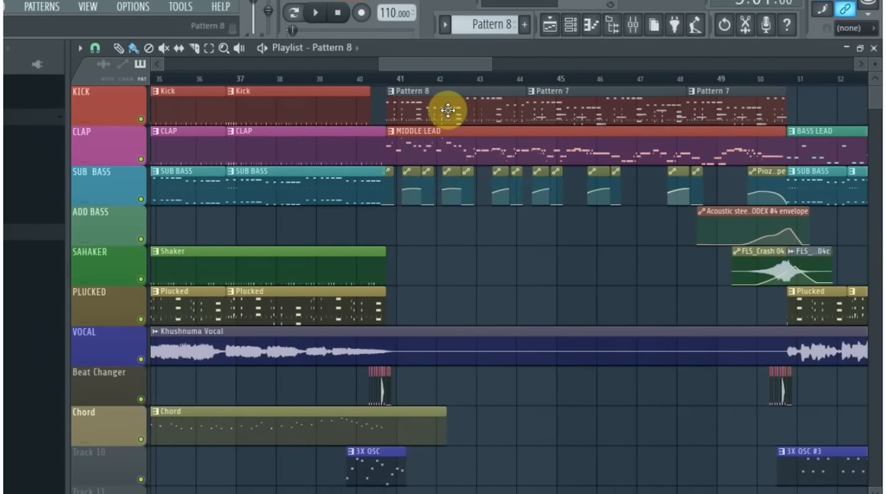
- Look over the channels used by Pattern 8 in the channel rack and return to the playlist
{"action": "left_click", "coordinate": [570, 26]}
{"action": "scroll", "coordinate": [229, 346], "scroll_direction": "up", "scroll_amount": 10}
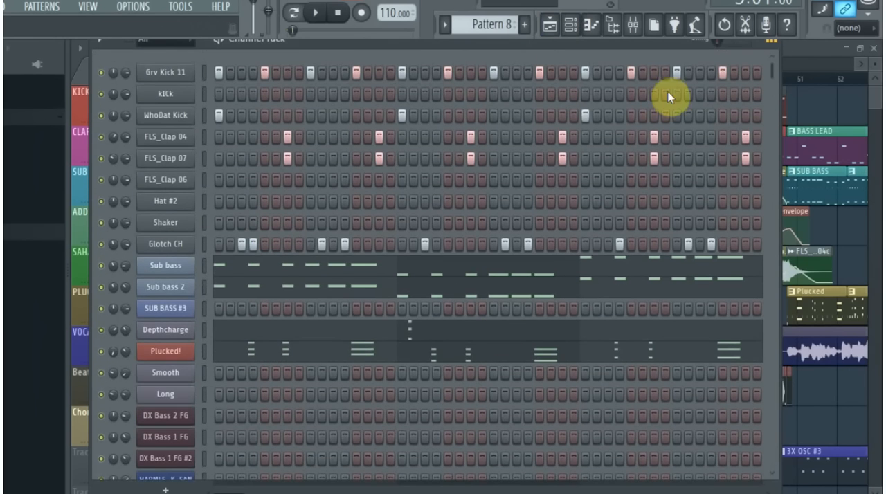
{"action": "left_click", "coordinate": [879, 98]}
- Review the whole playlist arrangement, from the Kick track down to the lower unnamed tracks and across the full song length
{"action": "scroll", "coordinate": [433, 201], "scroll_direction": "down", "scroll_amount": 5}
{"action": "left_click_drag", "start_coordinate": [425, 65], "coordinate": [125, 107]}
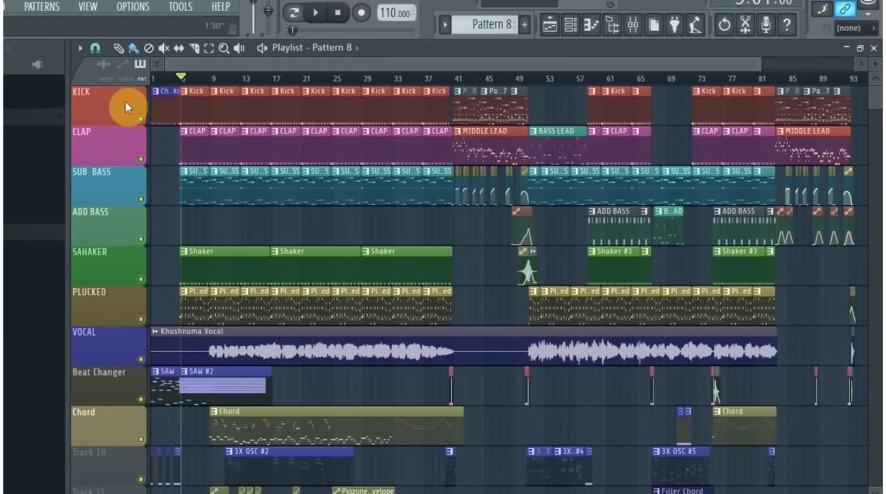
{"action": "scroll", "coordinate": [220, 60], "scroll_direction": "up", "scroll_amount": 3}
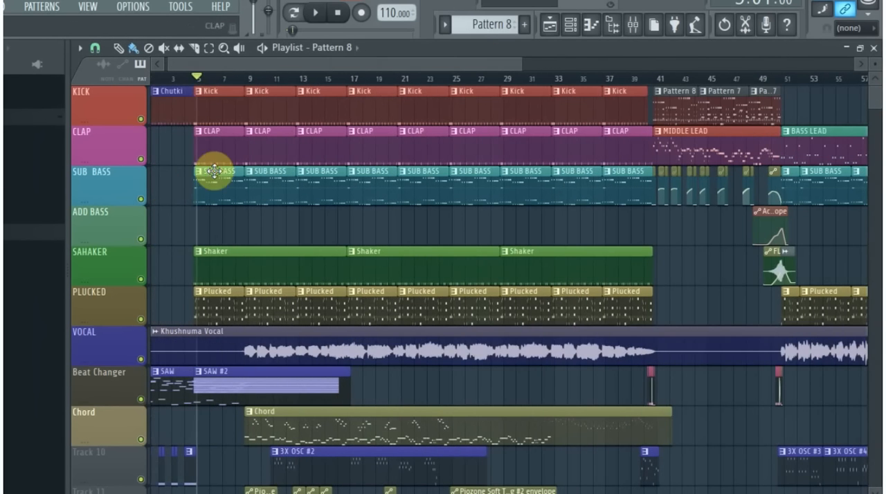
{"action": "scroll", "coordinate": [159, 340], "scroll_direction": "down", "scroll_amount": 3}
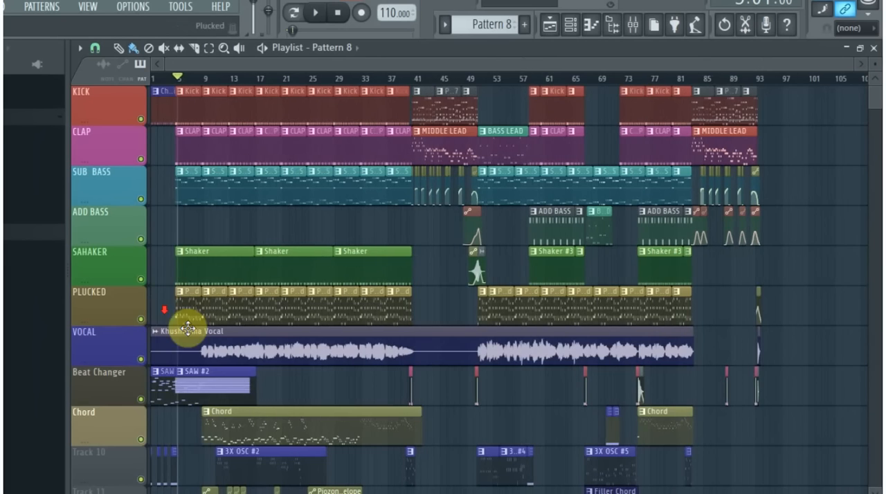
{"action": "scroll", "coordinate": [150, 326], "scroll_direction": "down", "scroll_amount": 5}
{"action": "scroll", "coordinate": [153, 327], "scroll_direction": "up", "scroll_amount": 3}
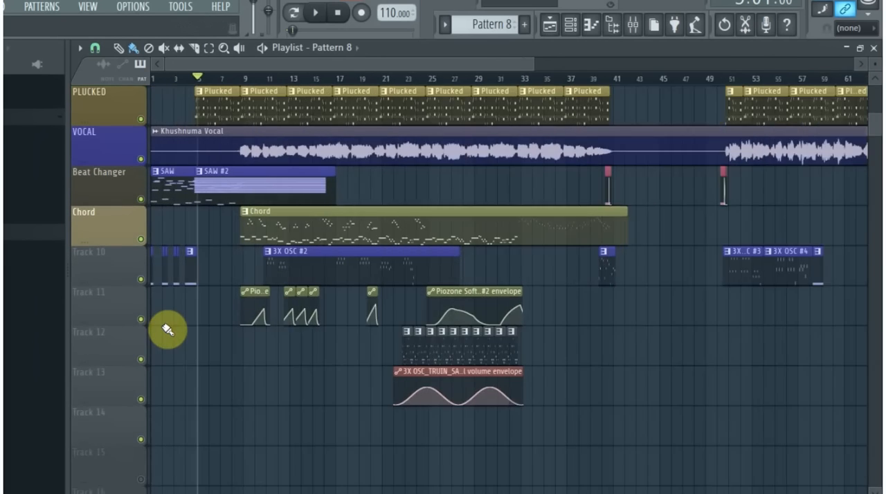
{"action": "scroll", "coordinate": [168, 330], "scroll_direction": "down", "scroll_amount": 3}
{"action": "scroll", "coordinate": [222, 304], "scroll_direction": "up", "scroll_amount": 5}
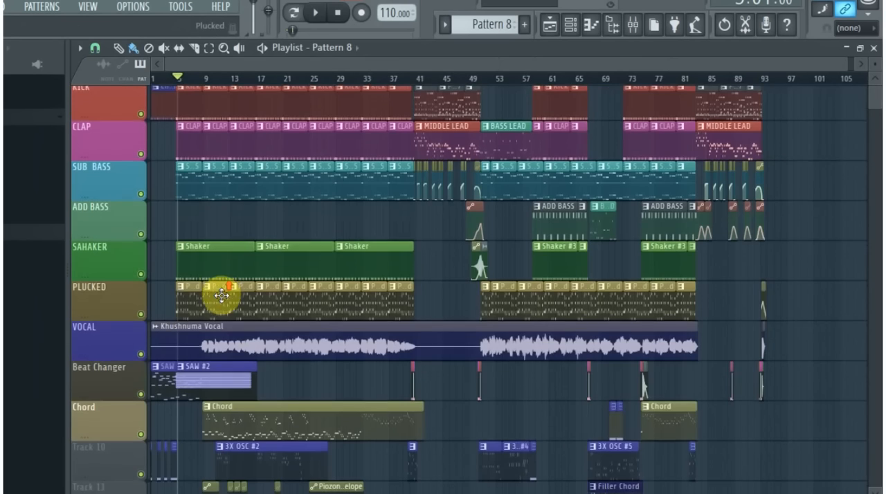
{"action": "scroll", "coordinate": [187, 293], "scroll_direction": "up", "scroll_amount": 2}
{"action": "scroll", "coordinate": [190, 283], "scroll_direction": "down", "scroll_amount": 2}
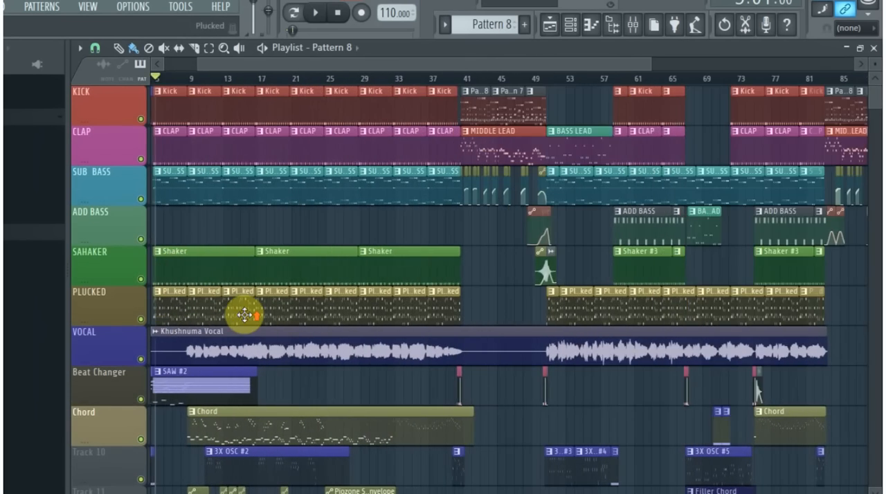
{"action": "scroll", "coordinate": [214, 321], "scroll_direction": "down", "scroll_amount": 2}
{"action": "scroll", "coordinate": [216, 321], "scroll_direction": "up", "scroll_amount": 2}
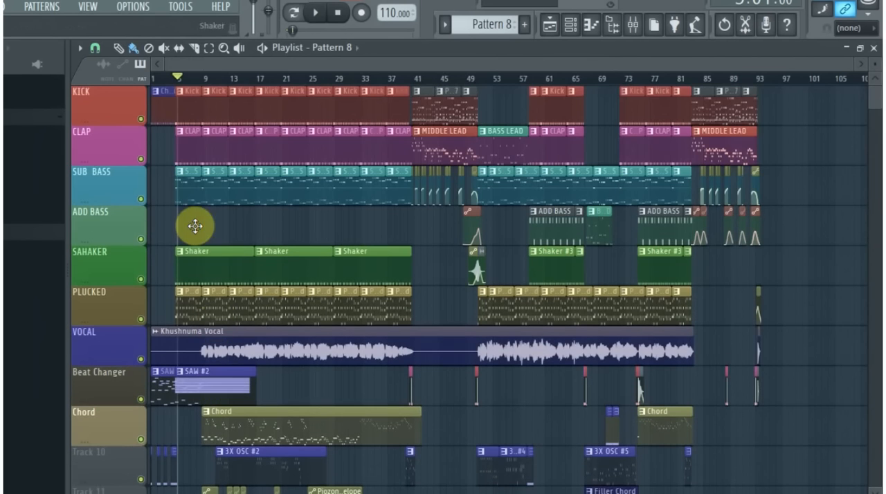
- Solo the ADD BASS track, play it from bar 58 and stop with the ADD BASS pattern selected
{"action": "scroll", "coordinate": [197, 376], "scroll_direction": "up", "scroll_amount": 2}
{"action": "scroll", "coordinate": [516, 95], "scroll_direction": "up", "scroll_amount": 2}
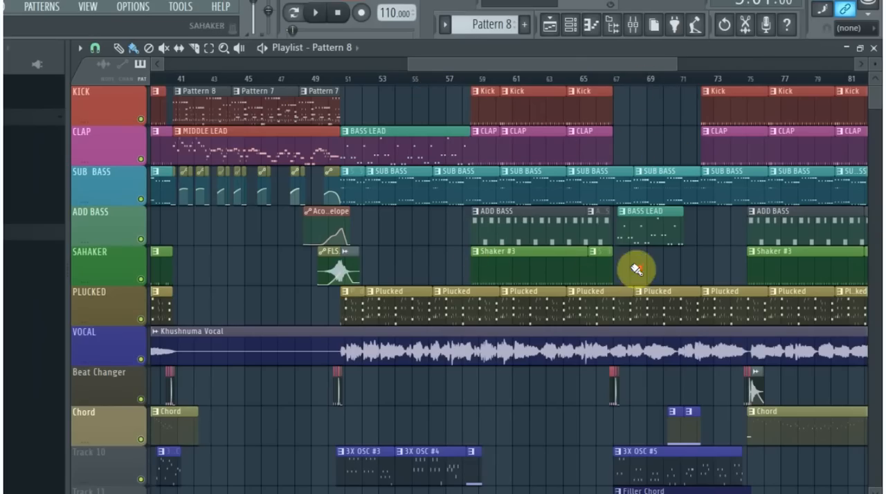
{"action": "scroll", "coordinate": [547, 279], "scroll_direction": "up", "scroll_amount": 2}
{"action": "scroll", "coordinate": [366, 237], "scroll_direction": "down", "scroll_amount": 1}
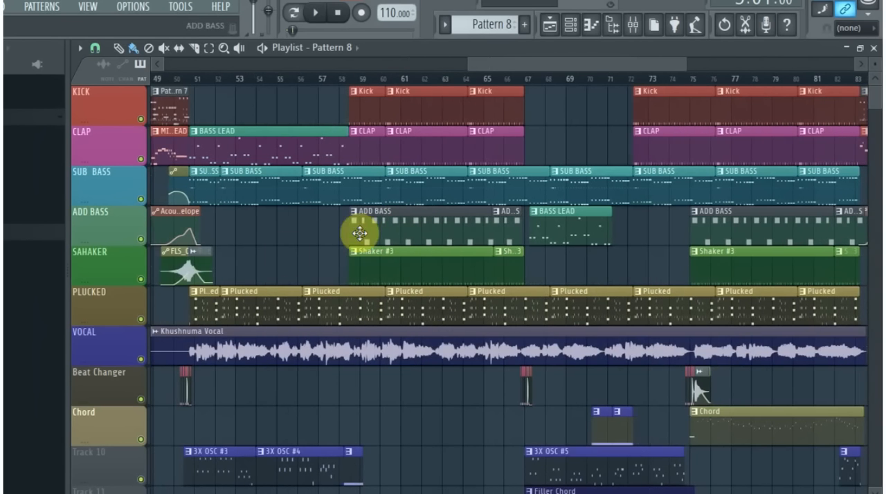
{"action": "right_click", "coordinate": [141, 239]}
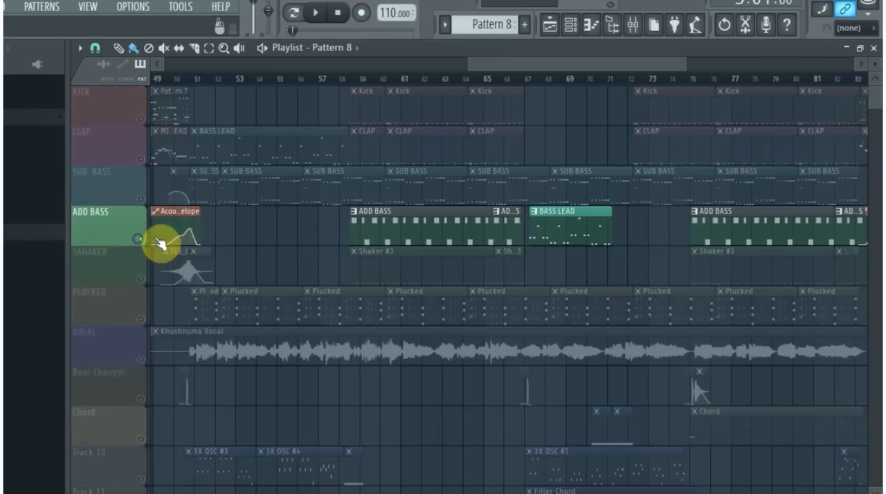
{"action": "left_click", "coordinate": [349, 78]}
{"action": "key", "text": "space"}
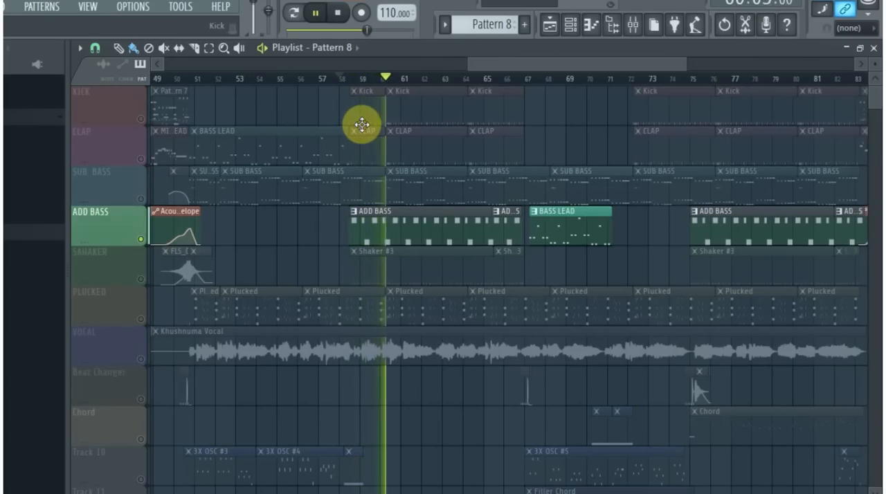
{"action": "left_click", "coordinate": [447, 217]}
{"action": "key", "text": "space"}
- Inspect the synth settings of the DX Bass 1 FG #2 channel used by the ADD BASS pattern
{"action": "left_click", "coordinate": [570, 26]}
{"action": "scroll", "coordinate": [277, 381], "scroll_direction": "down", "scroll_amount": 3}
{"action": "left_click", "coordinate": [183, 331]}
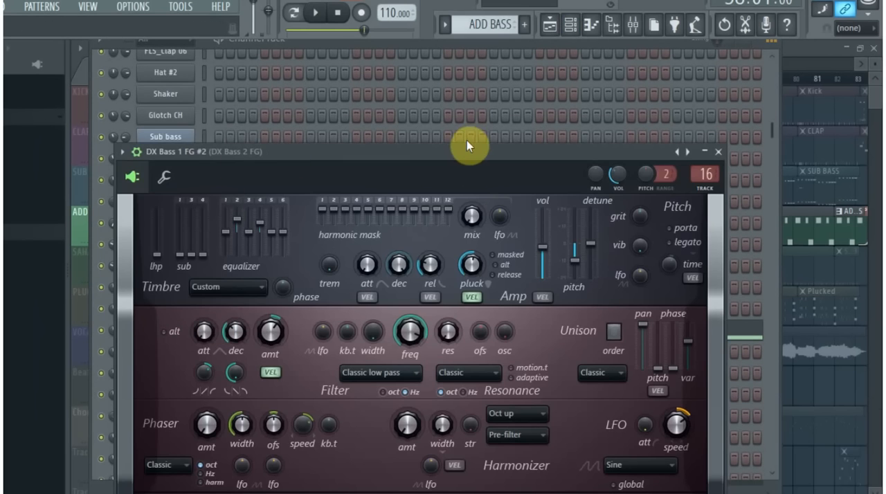
{"action": "left_click_drag", "start_coordinate": [464, 151], "coordinate": [415, 52]}
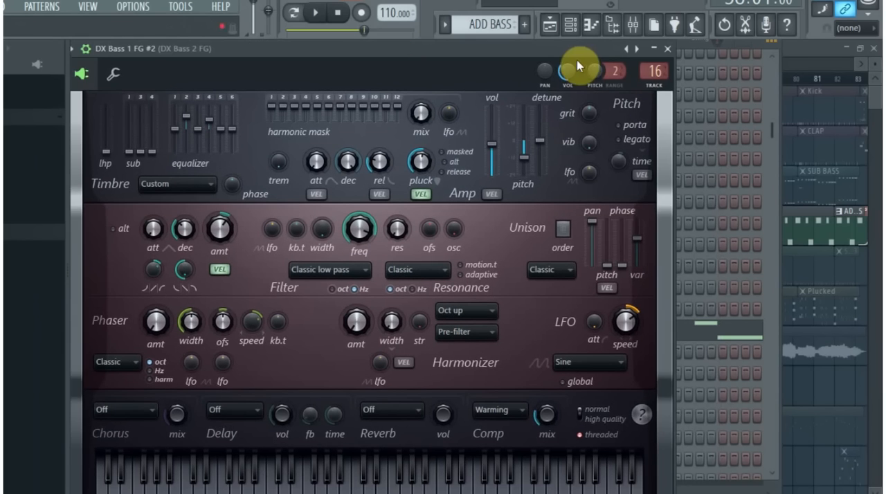
{"action": "left_click_drag", "start_coordinate": [569, 53], "coordinate": [544, 122]}
{"action": "left_click", "coordinate": [642, 117]}
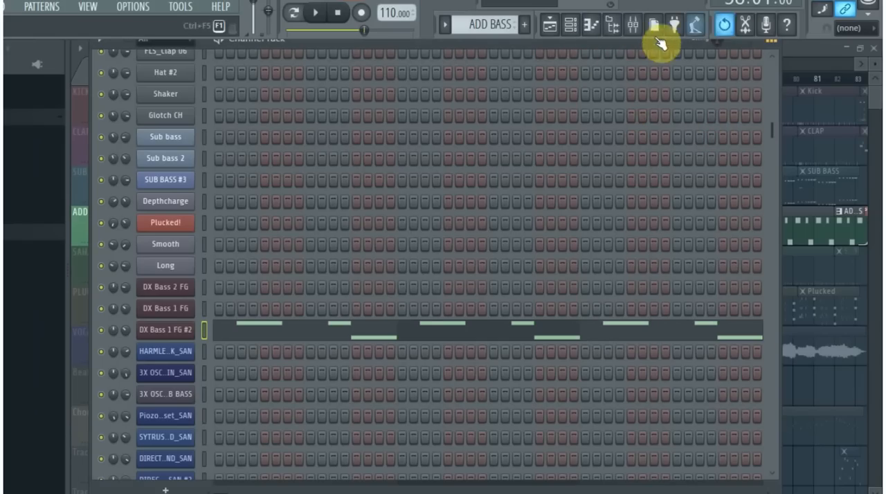
{"action": "left_click", "coordinate": [172, 330]}
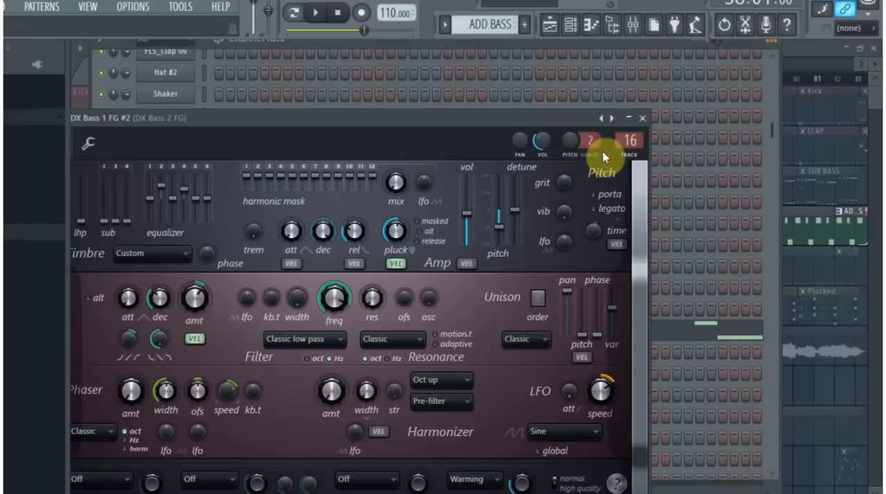
{"action": "left_click", "coordinate": [642, 119]}
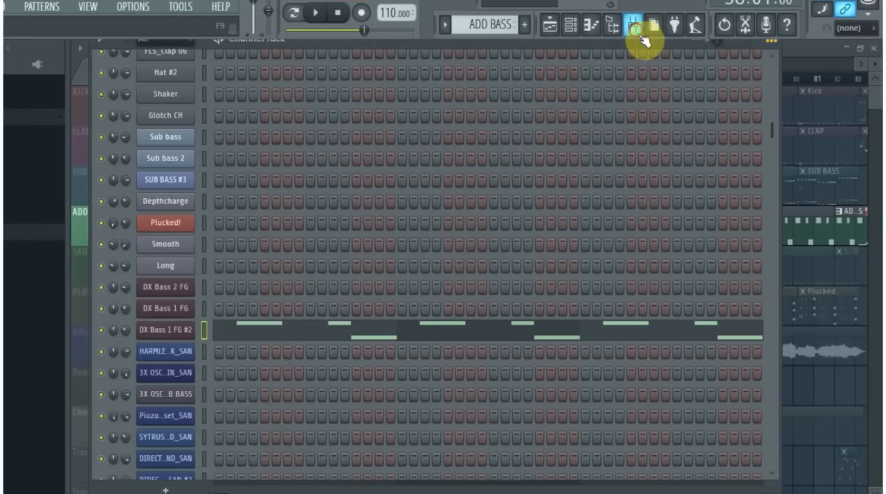
- Widen the pass band in the DX Bass 2 FG mixer track's Fruity parametric EQ 2 by lowering the high-pass and raising the low-pass frequency
{"action": "left_click", "coordinate": [640, 36]}
{"action": "left_click", "coordinate": [787, 93]}
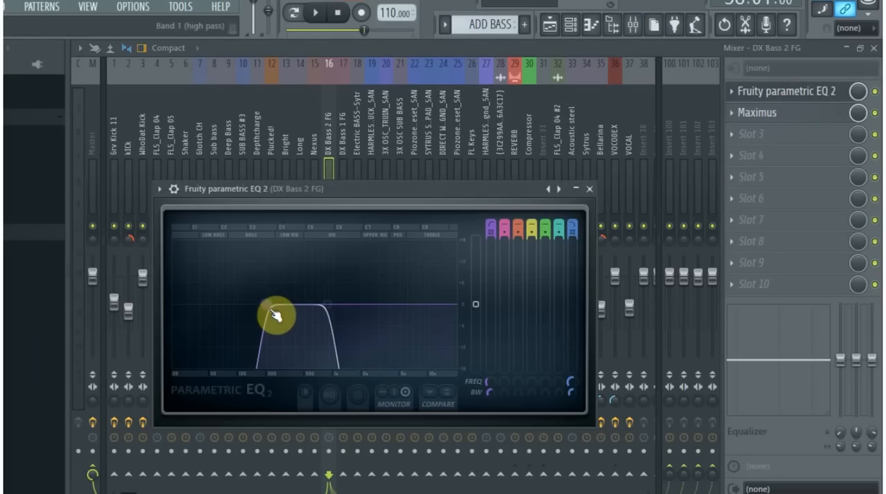
{"action": "left_click_drag", "start_coordinate": [265, 304], "coordinate": [254, 307]}
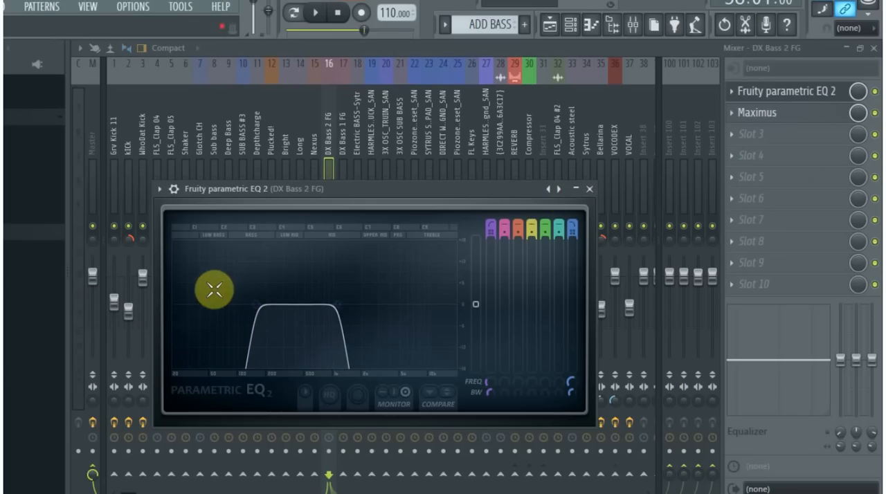
{"action": "left_click", "coordinate": [588, 189]}
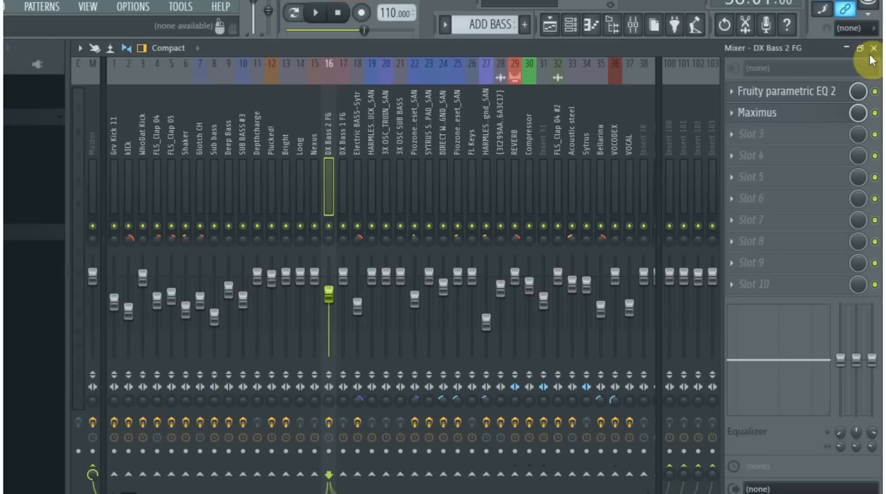
- Examine the Maximus mid-band settings and plugin options on the DX Bass 2 FG mixer track, and close the mixer
{"action": "left_click", "coordinate": [796, 116]}
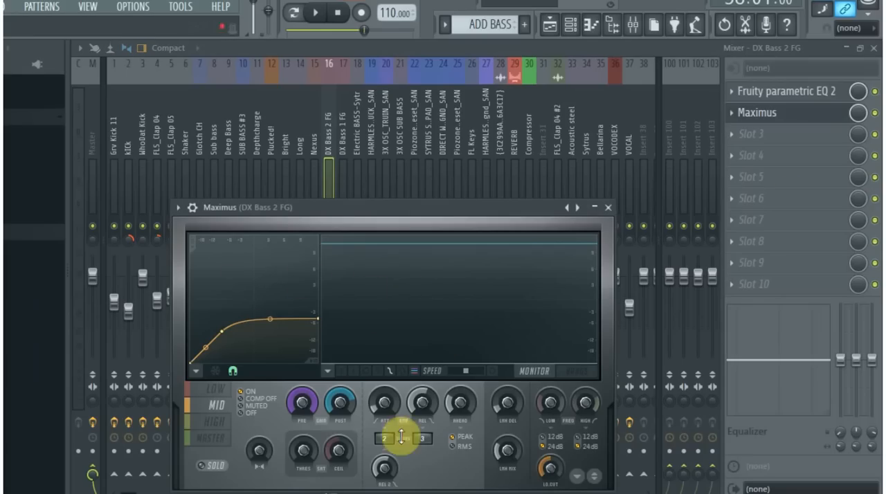
{"action": "left_click", "coordinate": [608, 206]}
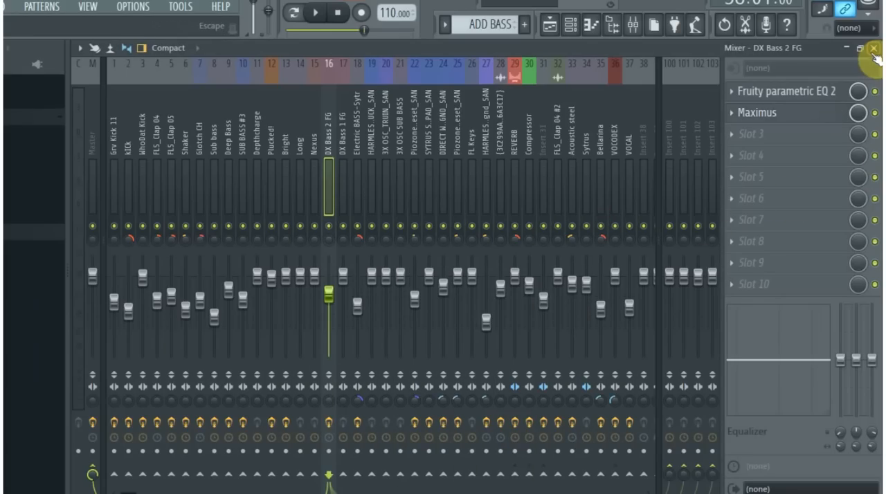
{"action": "left_click", "coordinate": [771, 118]}
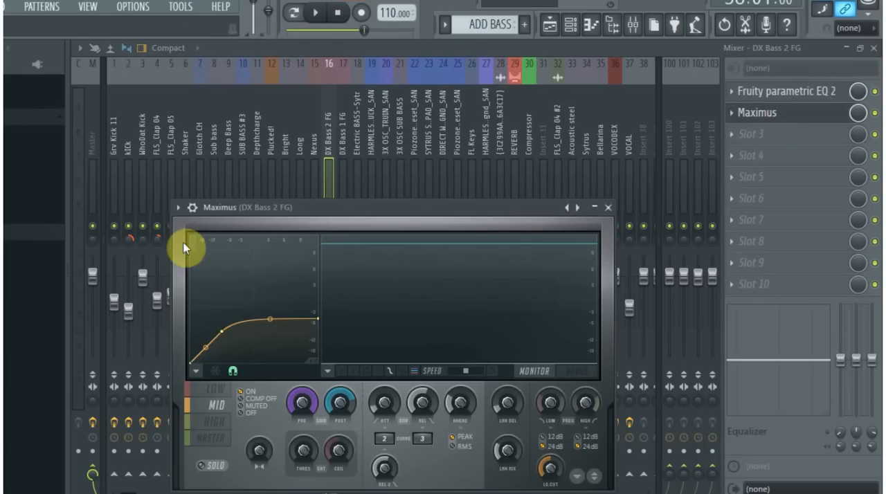
{"action": "left_click", "coordinate": [178, 207]}
{"action": "mouse_move", "coordinate": [208, 249]}
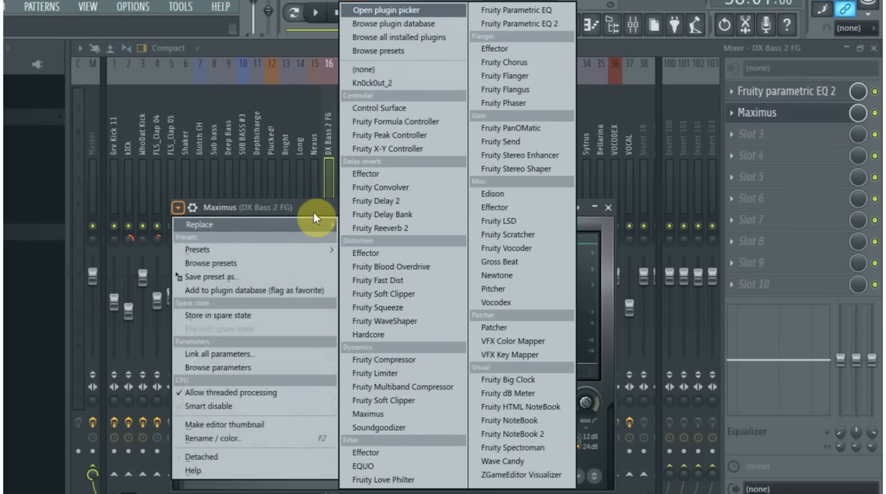
{"action": "left_click", "coordinate": [314, 211]}
{"action": "left_click", "coordinate": [607, 209]}
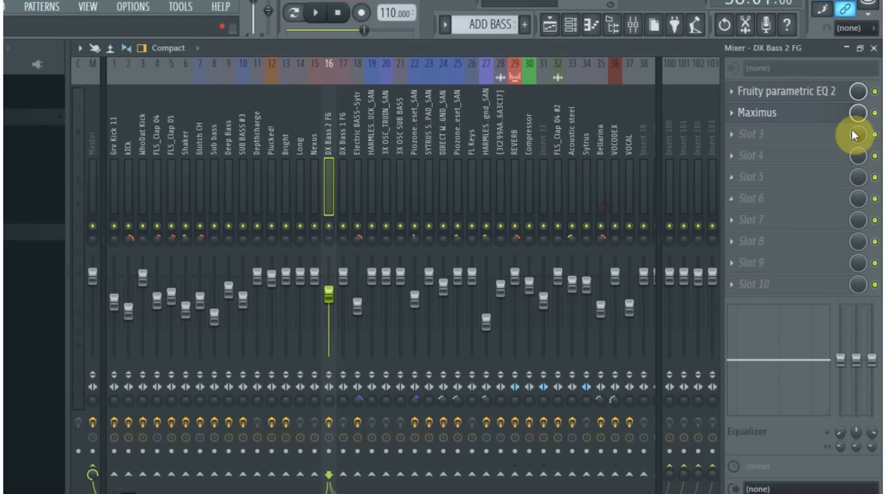
{"action": "left_click", "coordinate": [873, 48]}
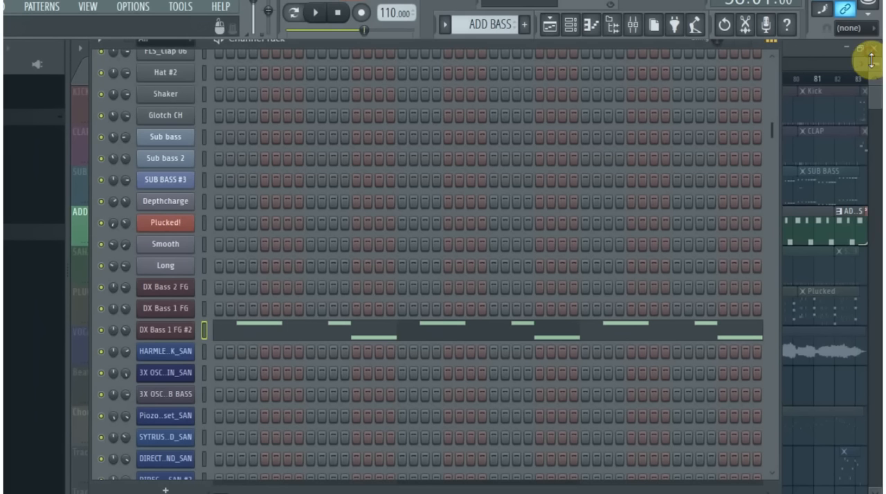
- Bring all tracks back in and play the arrangement from bar 58 to hear ADD BASS in context
{"action": "left_click", "coordinate": [831, 61]}
{"action": "key", "text": "space"}
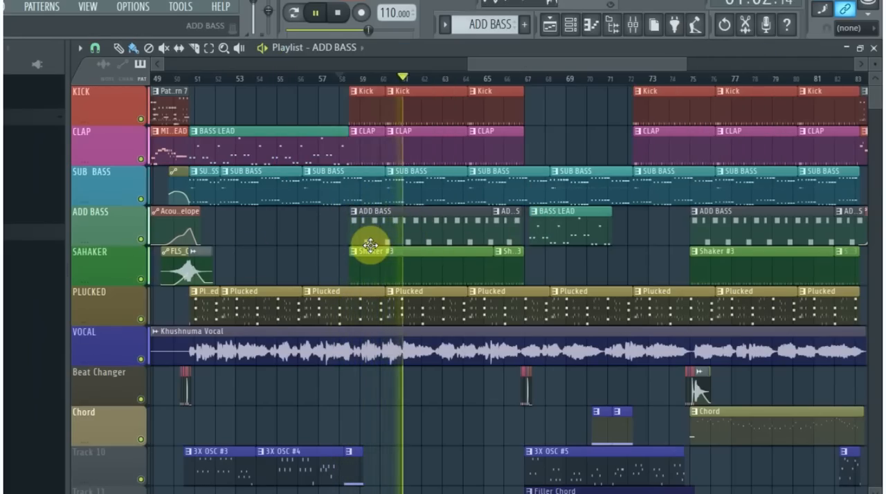
{"action": "key", "text": "space"}
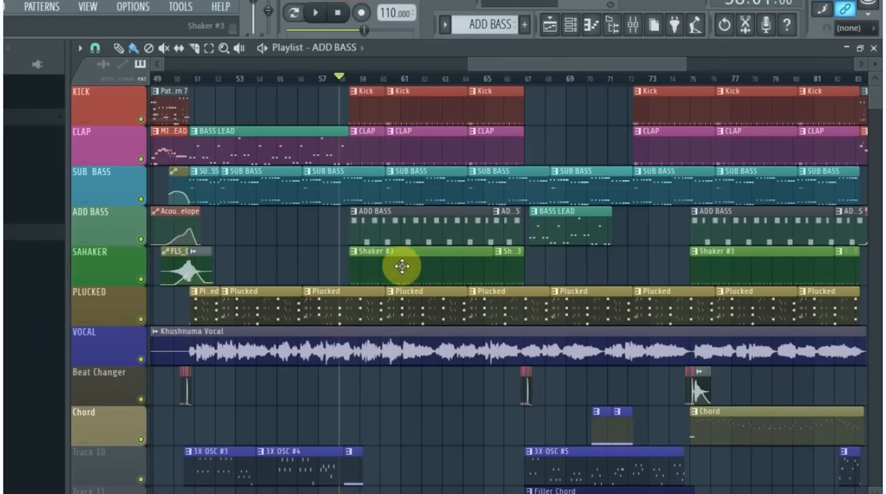
- Switch Reverse off and back on for the FLS_Crash 04a sample to compare both waveforms, and close its settings
{"action": "scroll", "coordinate": [402, 266], "scroll_direction": "up", "scroll_amount": 1}
{"action": "scroll", "coordinate": [411, 259], "scroll_direction": "up", "scroll_amount": 3}
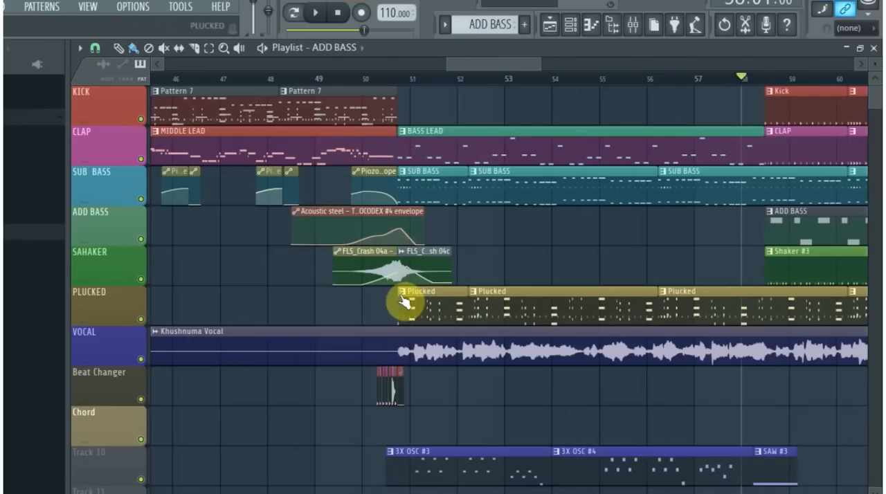
{"action": "double_click", "coordinate": [429, 251]}
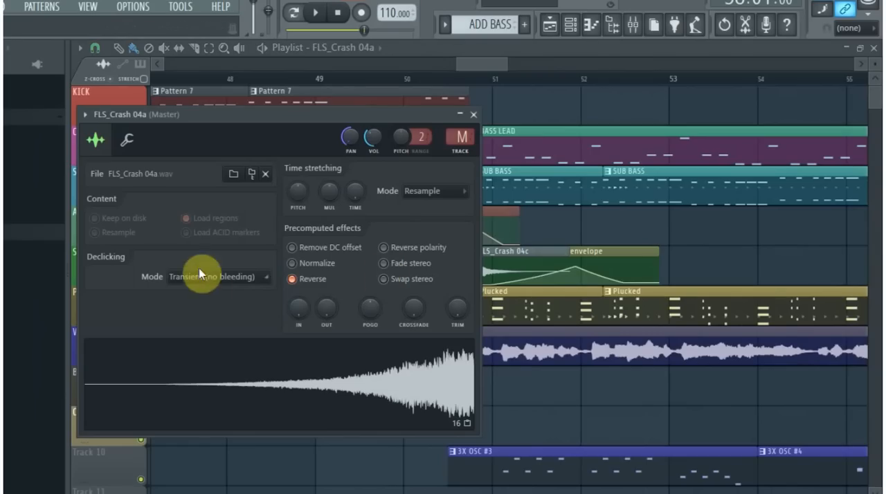
{"action": "left_click", "coordinate": [293, 280]}
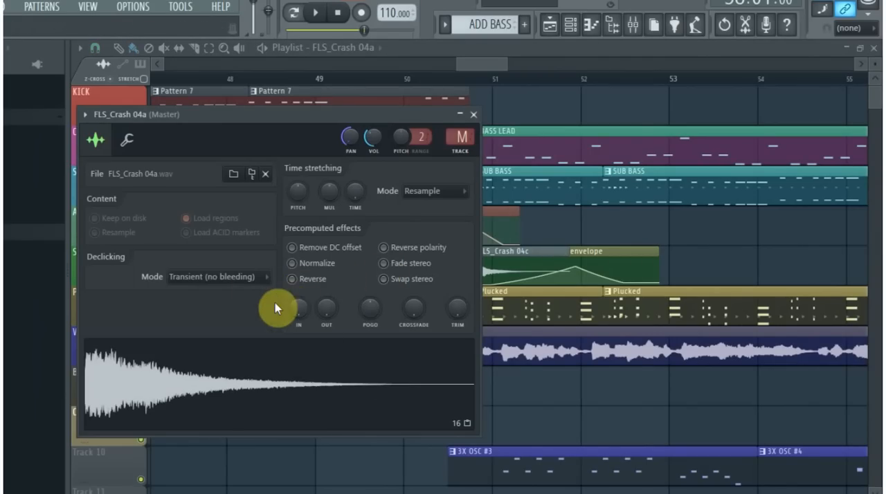
{"action": "left_click", "coordinate": [294, 279]}
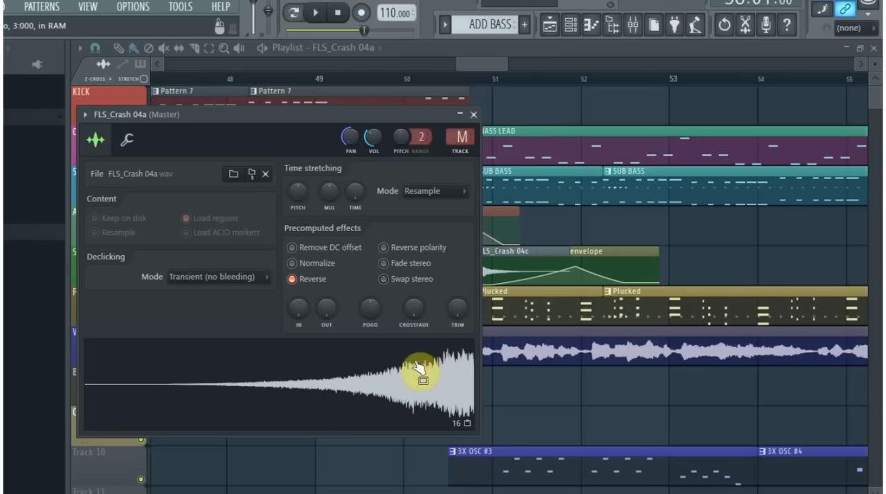
{"action": "left_click", "coordinate": [474, 115]}
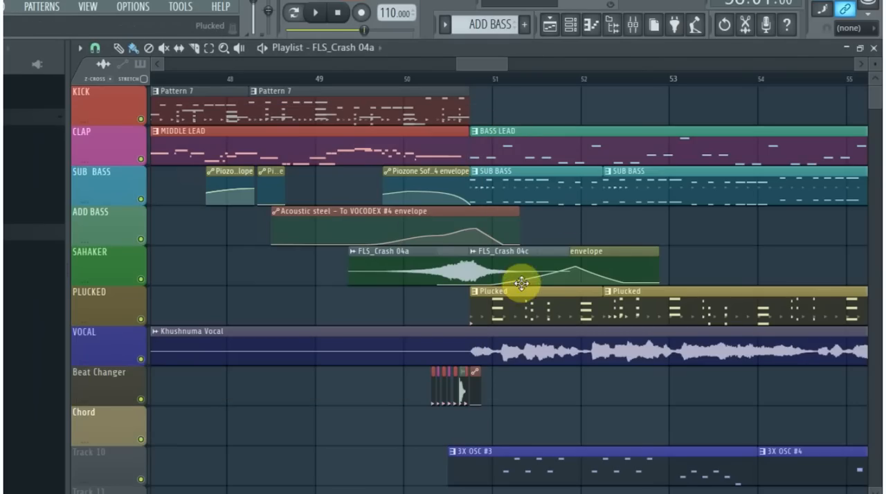
- Move the FLS_Crash 04a channel panning envelope off the crash clips, examine the FLS_Crash 04c sample settings and waveform, and close them
{"action": "left_click_drag", "start_coordinate": [572, 250], "coordinate": [361, 273]}
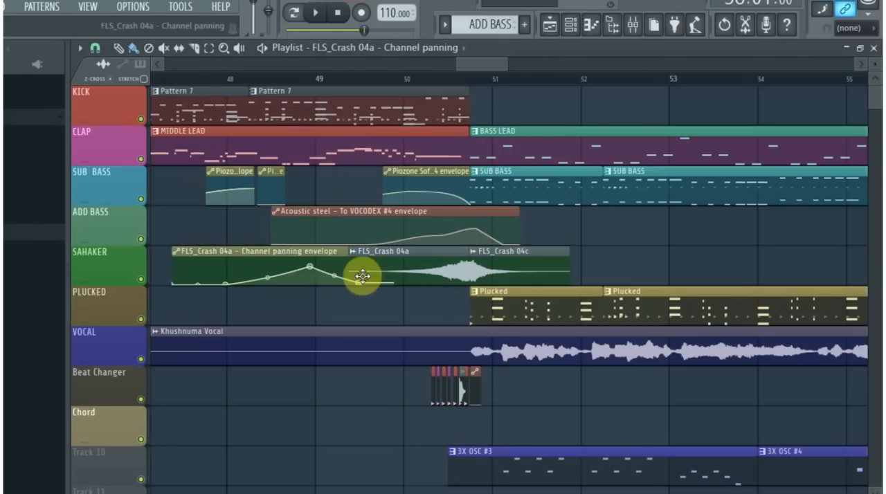
{"action": "double_click", "coordinate": [514, 266]}
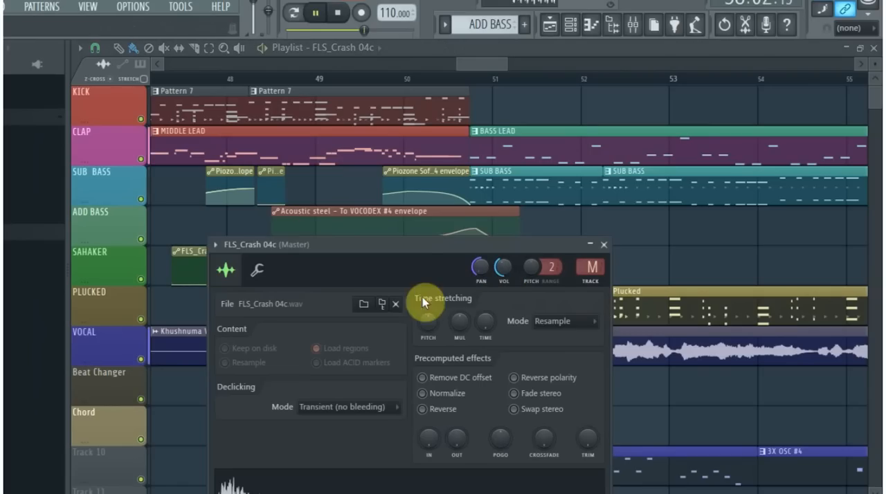
{"action": "left_click_drag", "start_coordinate": [415, 263], "coordinate": [391, 149]}
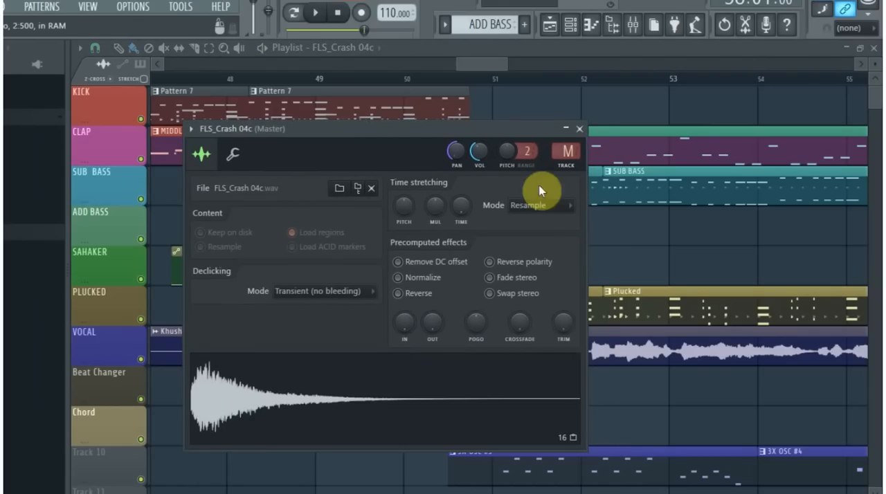
{"action": "left_click", "coordinate": [579, 130]}
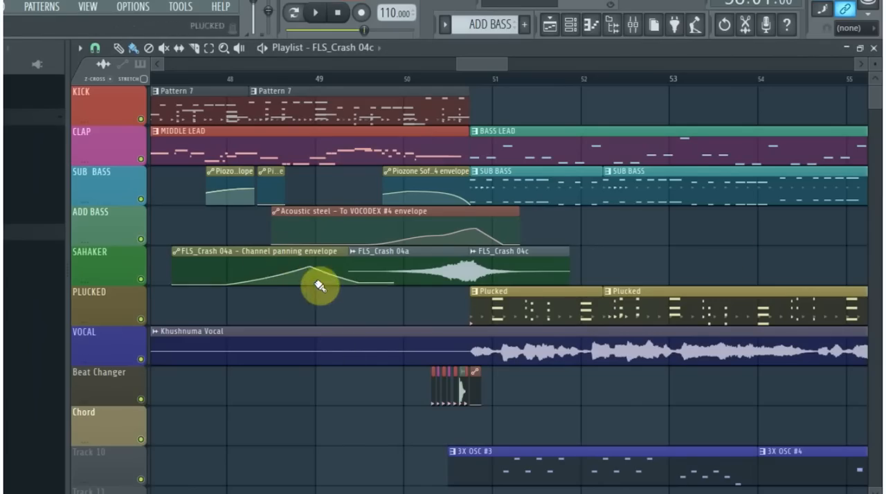
- Place the channel panning envelope over the crash clips, aligned with the start of FLS_Crash 04a, and play the section from bar 50
{"action": "left_click_drag", "start_coordinate": [292, 250], "coordinate": [475, 276]}
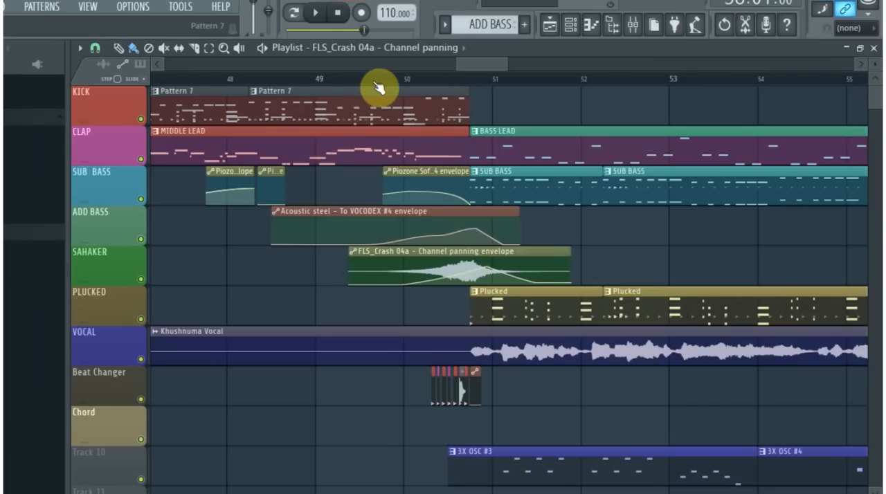
{"action": "key", "text": "space"}
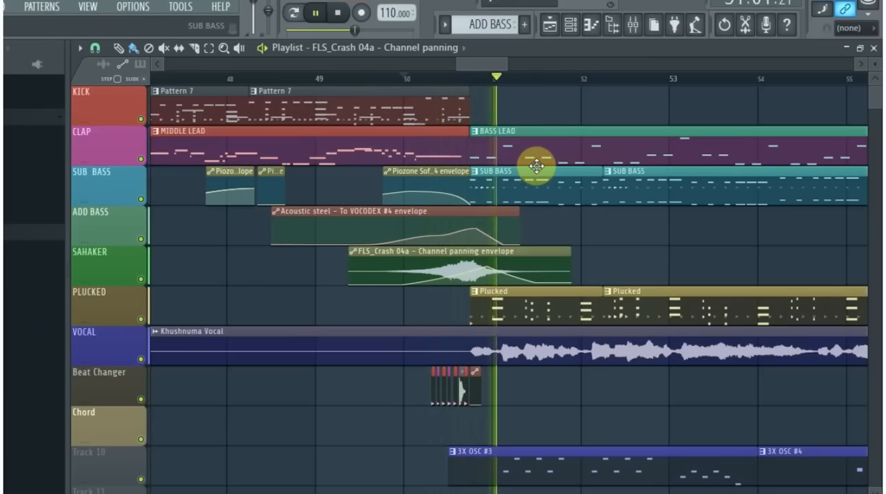
{"action": "key", "text": "space"}
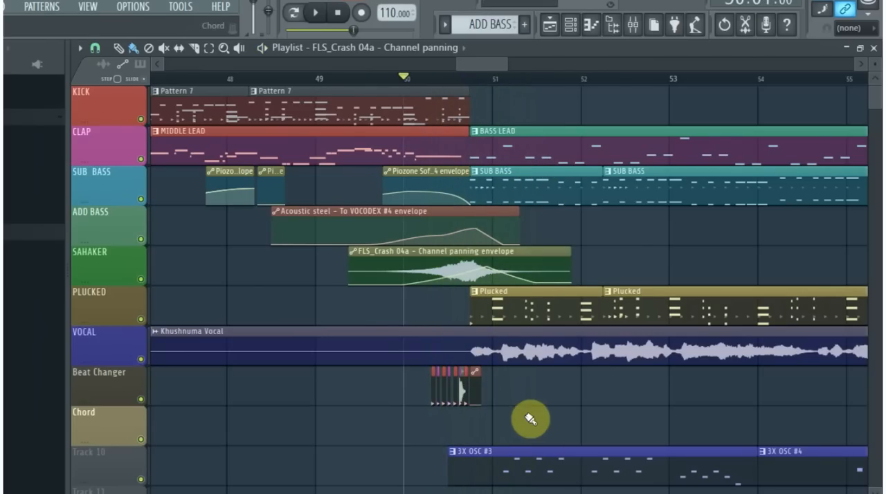
- Play the transition from bar 50 and examine how the Beat Changer and 3X OSC clips lead into the vocal section
{"action": "scroll", "coordinate": [495, 414], "scroll_direction": "up", "scroll_amount": 2, "text": "ctrl"}
{"action": "scroll", "coordinate": [449, 318], "scroll_direction": "down", "scroll_amount": 3}
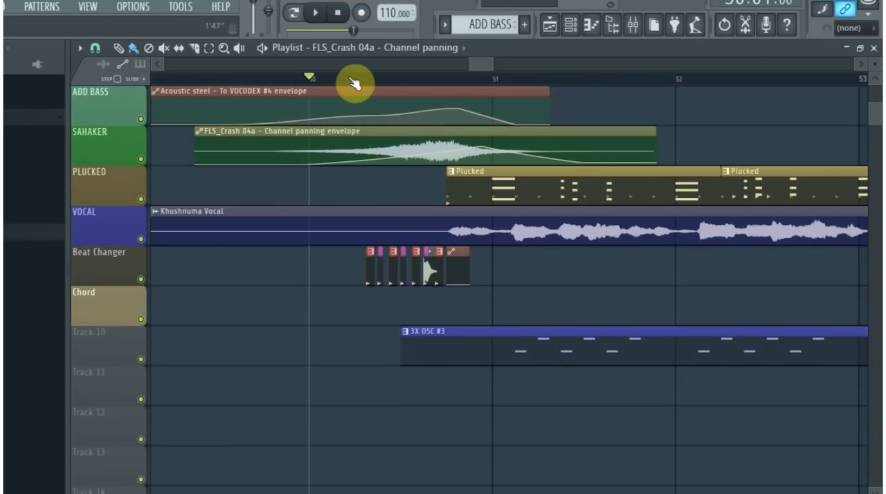
{"action": "key", "text": "space"}
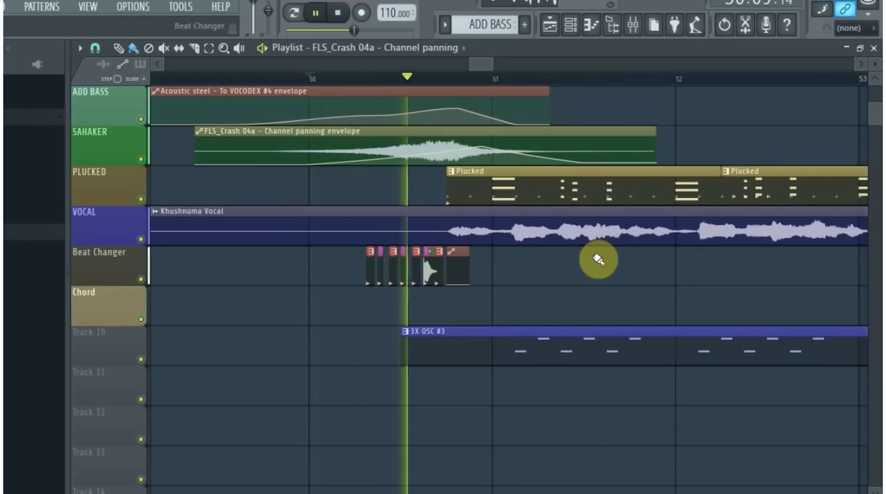
{"action": "scroll", "coordinate": [691, 259], "scroll_direction": "down", "scroll_amount": 2, "text": "ctrl"}
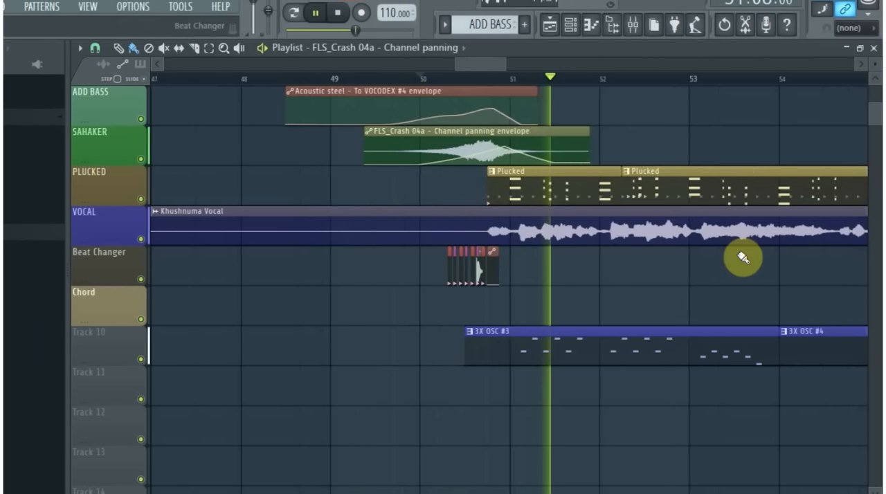
{"action": "left_click_drag", "start_coordinate": [507, 65], "coordinate": [546, 74]}
{"action": "scroll", "coordinate": [813, 320], "scroll_direction": "up", "scroll_amount": 5, "text": "ctrl"}
{"action": "scroll", "coordinate": [806, 330], "scroll_direction": "down", "scroll_amount": 4, "text": "ctrl"}
{"action": "scroll", "coordinate": [615, 165], "scroll_direction": "up", "scroll_amount": 3}
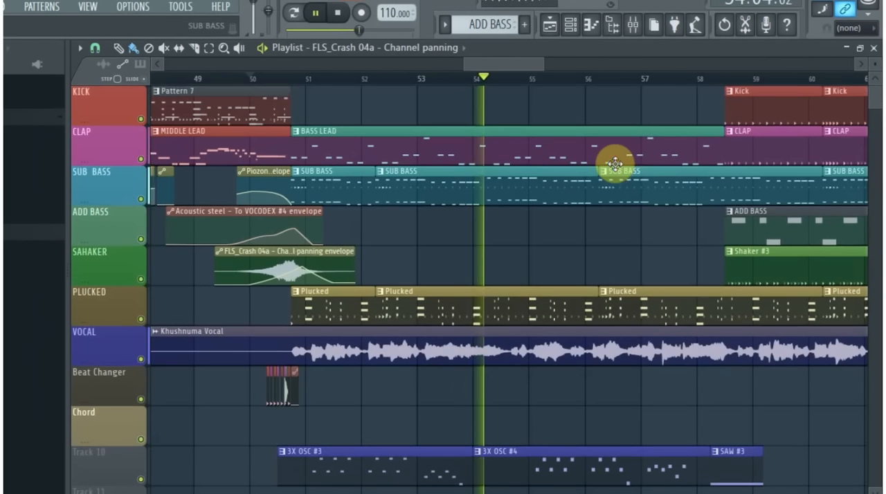
- Follow playback into bar 58 and examine the layered Kick, CLAP, ADD BASS and Shaker #3 clips
{"action": "left_click_drag", "start_coordinate": [544, 67], "coordinate": [664, 216]}
{"action": "scroll", "coordinate": [664, 216], "scroll_direction": "up", "scroll_amount": 2, "text": "ctrl"}
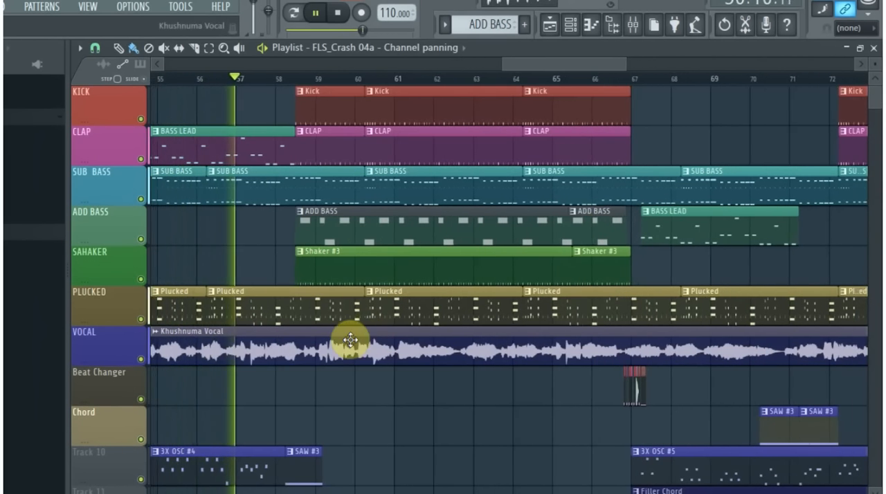
{"action": "scroll", "coordinate": [350, 339], "scroll_direction": "down", "scroll_amount": 3, "text": "ctrl"}
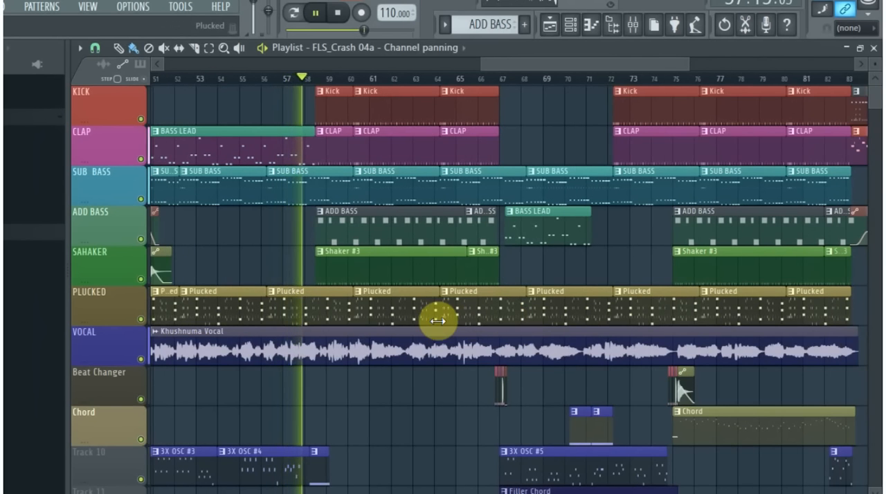
{"action": "scroll", "coordinate": [385, 332], "scroll_direction": "up", "scroll_amount": 1, "text": "ctrl"}
{"action": "scroll", "coordinate": [385, 332], "scroll_direction": "up", "scroll_amount": 4, "text": "ctrl"}
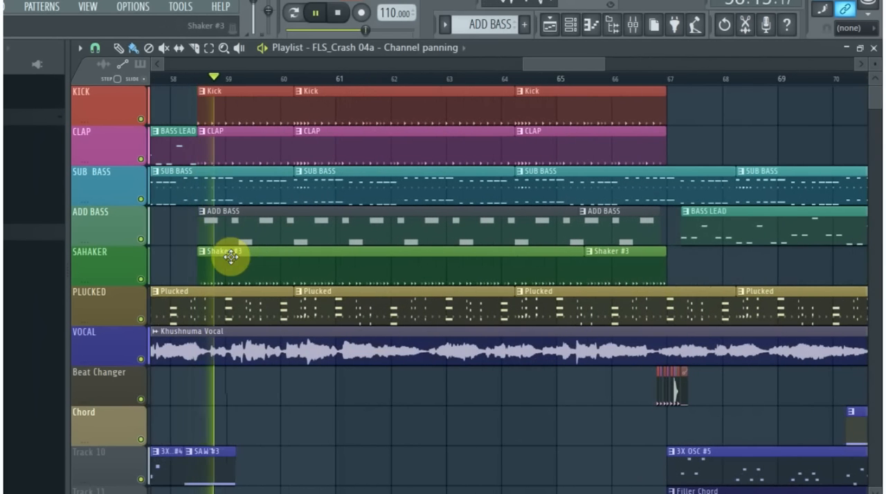
- Examine the ADD BASS pattern's DX Bass 1 FG #2 notes in the Piano roll, and close it and the channel rack
{"action": "left_click", "coordinate": [326, 222]}
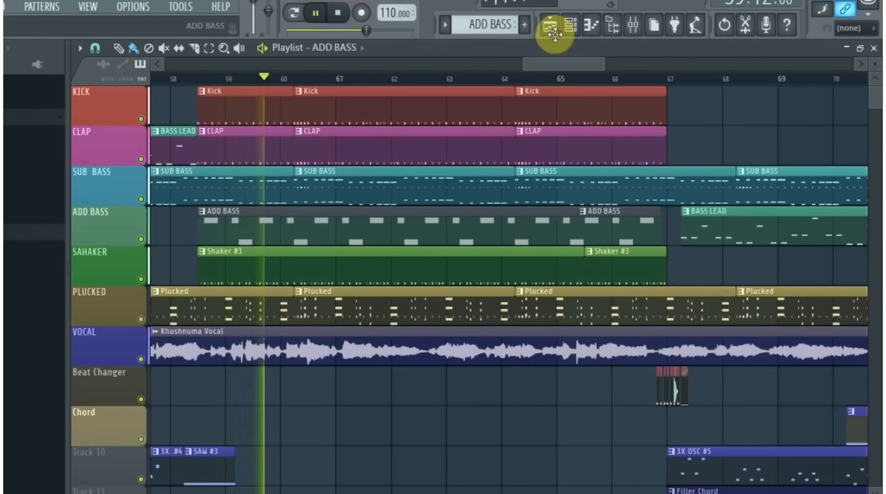
{"action": "left_click", "coordinate": [570, 25]}
{"action": "left_click", "coordinate": [481, 337]}
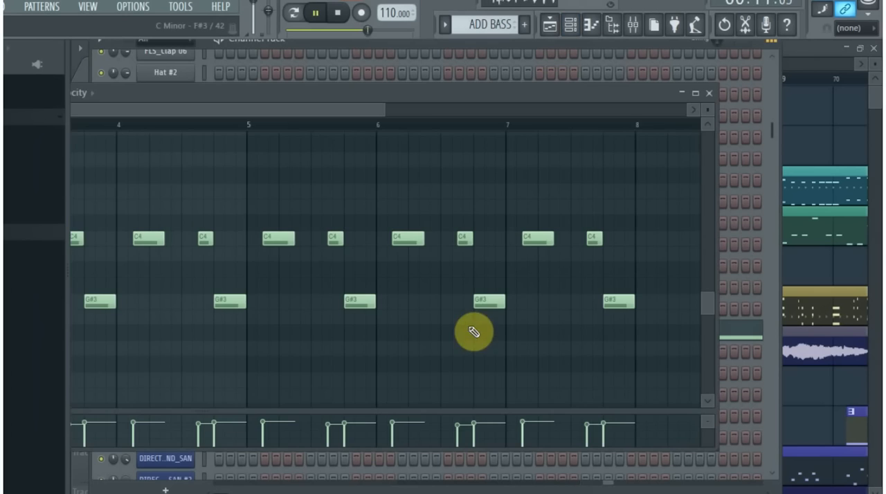
{"action": "left_click_drag", "start_coordinate": [387, 83], "coordinate": [549, 59]}
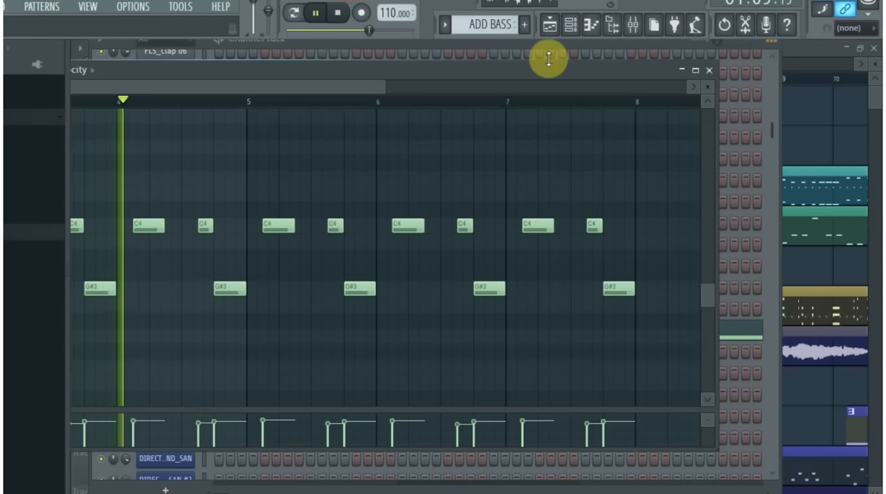
{"action": "left_click_drag", "start_coordinate": [476, 88], "coordinate": [564, 67]}
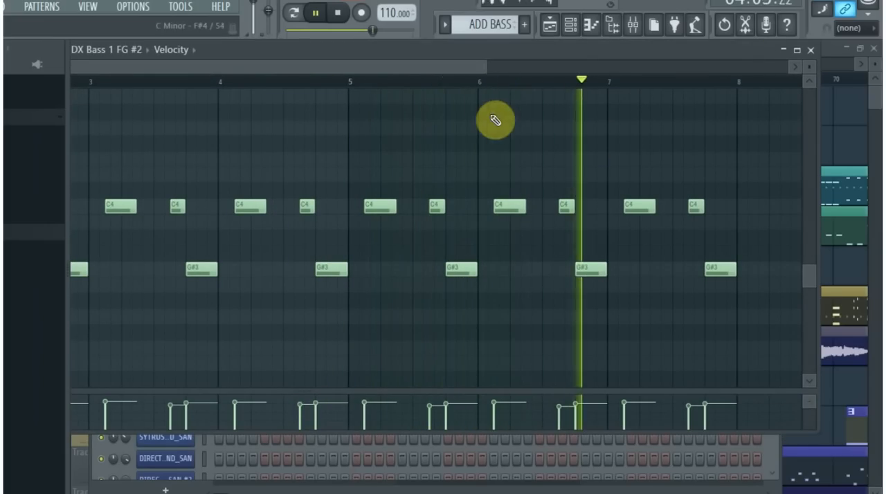
{"action": "left_click_drag", "start_coordinate": [487, 66], "coordinate": [629, 69]}
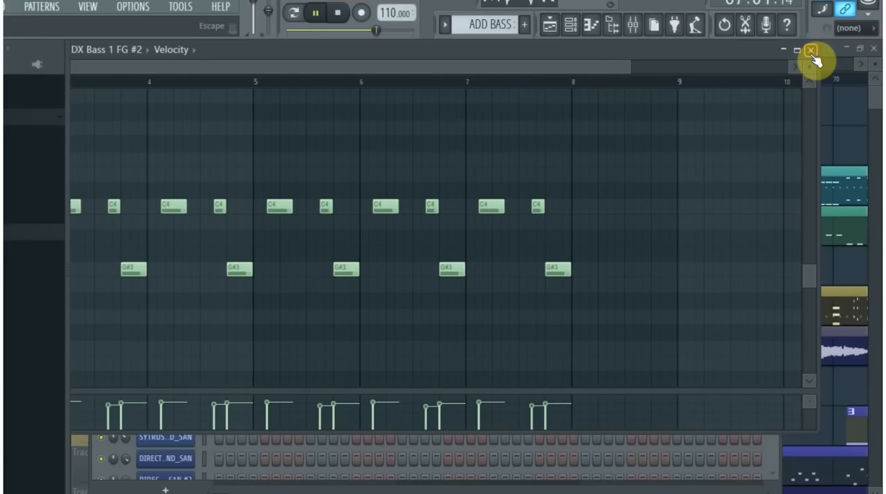
{"action": "left_click_drag", "start_coordinate": [636, 55], "coordinate": [583, 69]}
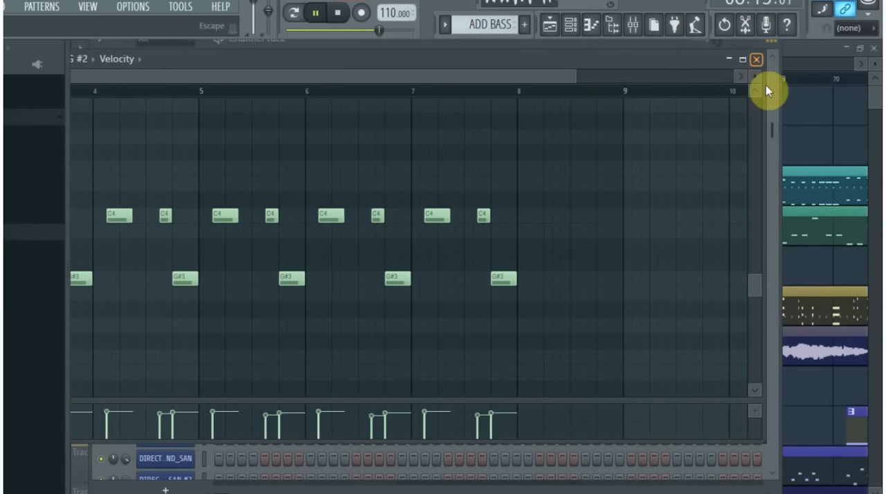
{"action": "key", "text": "Escape"}
{"action": "key", "text": "Escape"}
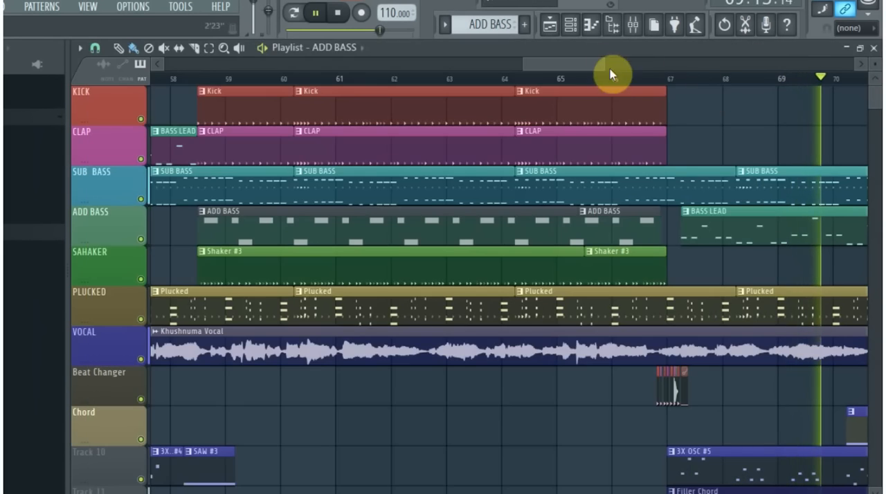
- Examine the playlist layers from bar 59 onward, including the BASS LEAD, Chord and Filler Chord clips, and stop playback
{"action": "left_click_drag", "start_coordinate": [605, 65], "coordinate": [787, 61]}
{"action": "scroll", "coordinate": [377, 228], "scroll_direction": "up", "scroll_amount": 1}
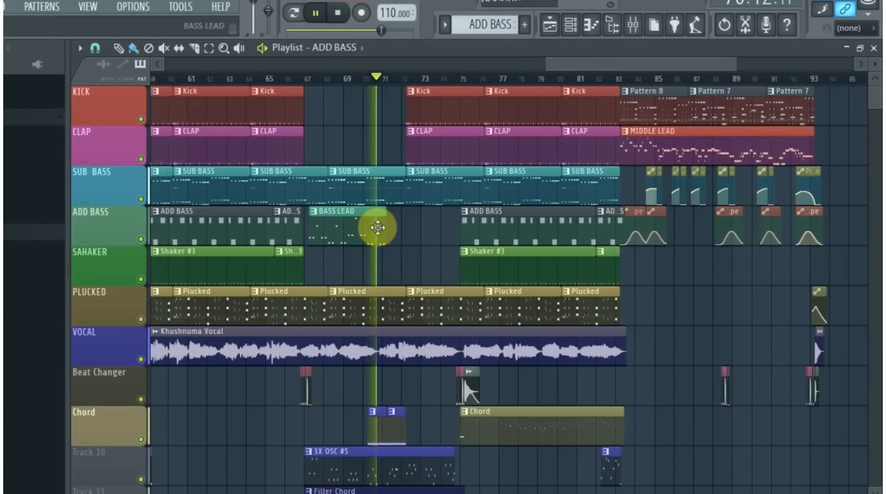
{"action": "scroll", "coordinate": [527, 282], "scroll_direction": "up", "scroll_amount": 2}
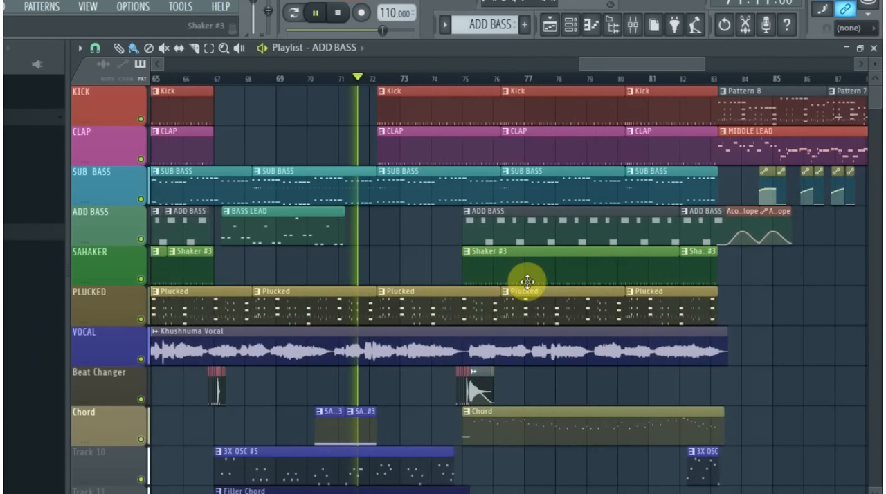
{"action": "scroll", "coordinate": [527, 281], "scroll_direction": "up", "scroll_amount": 1}
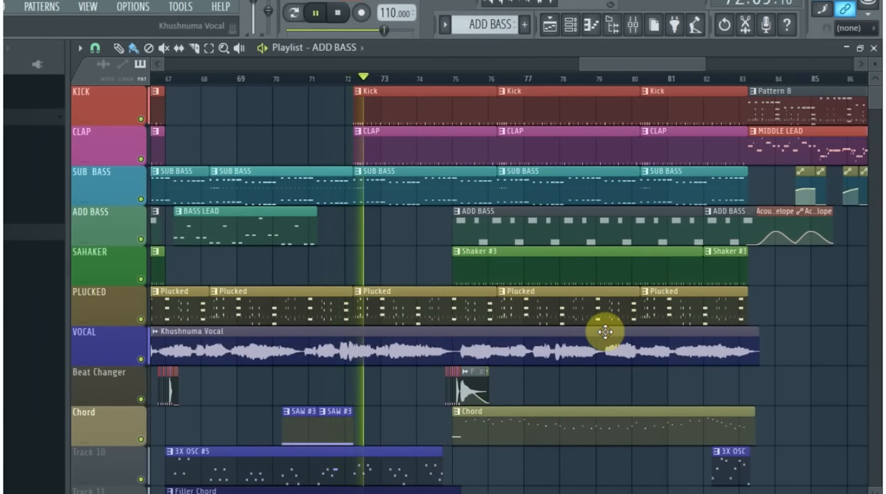
{"action": "scroll", "coordinate": [574, 337], "scroll_direction": "down", "scroll_amount": 2}
{"action": "scroll", "coordinate": [571, 337], "scroll_direction": "down", "scroll_amount": 3}
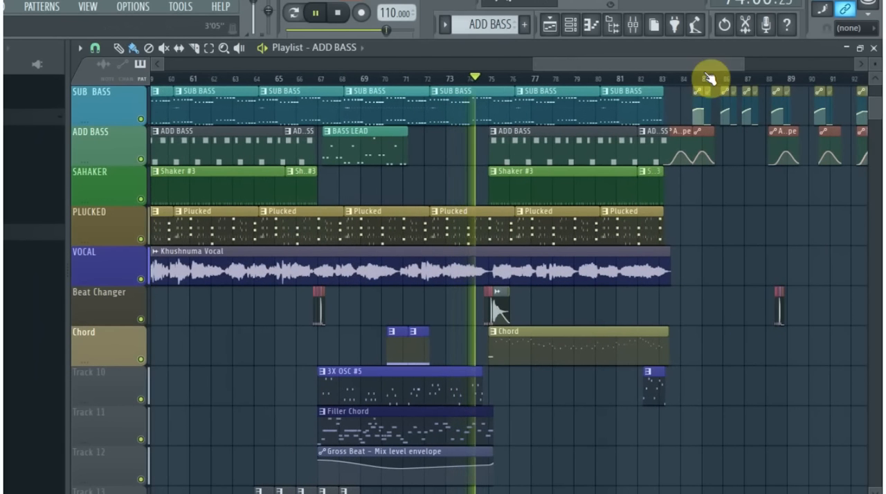
{"action": "left_click_drag", "start_coordinate": [712, 70], "coordinate": [803, 95]}
{"action": "key", "text": "space"}
- Solo the Grv Kick 11 mixer track, play the song near its beginning, and enable the kICk track alongside it
{"action": "key", "text": "F9"}
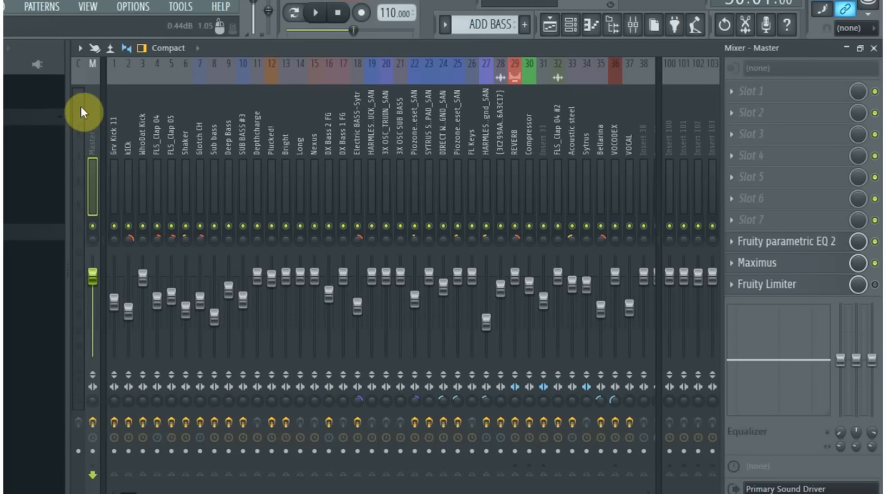
{"action": "left_click", "coordinate": [111, 141]}
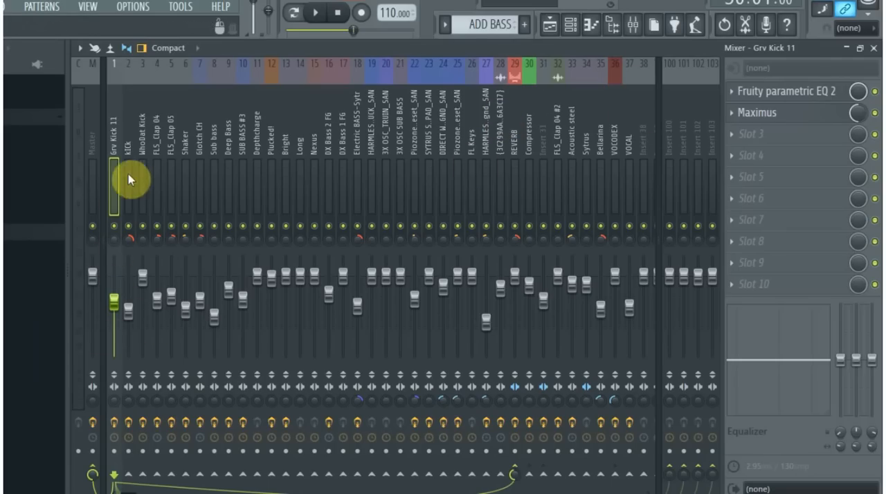
{"action": "right_click", "coordinate": [115, 226]}
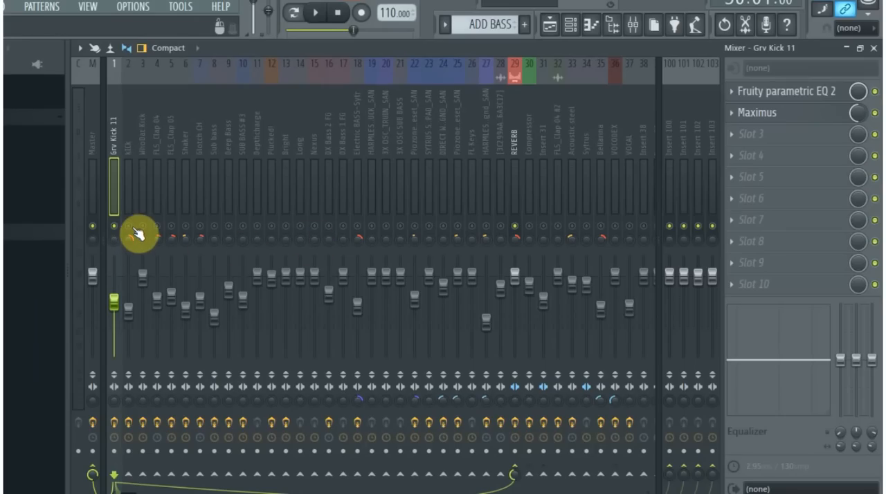
{"action": "key", "text": "space"}
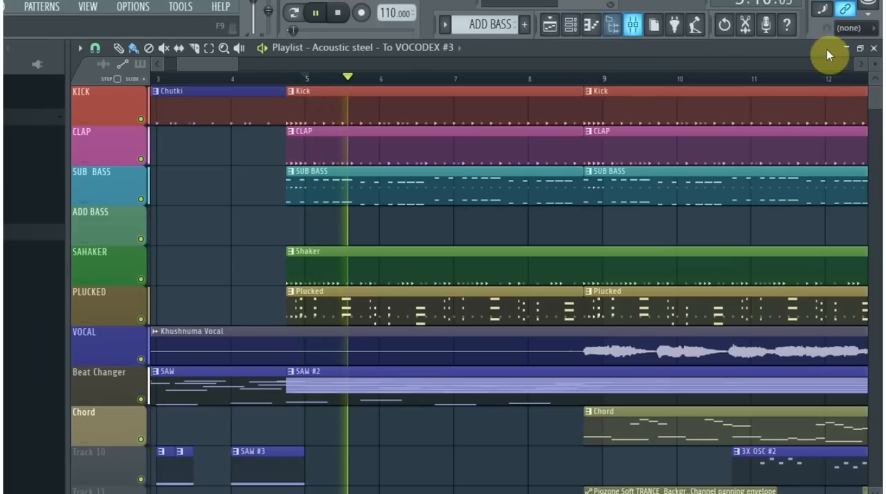
{"action": "left_click", "coordinate": [845, 49]}
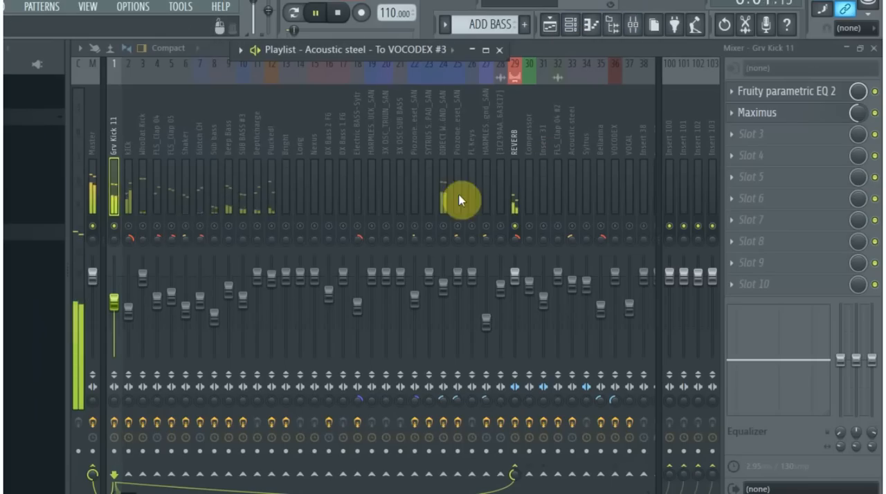
{"action": "left_click", "coordinate": [129, 227]}
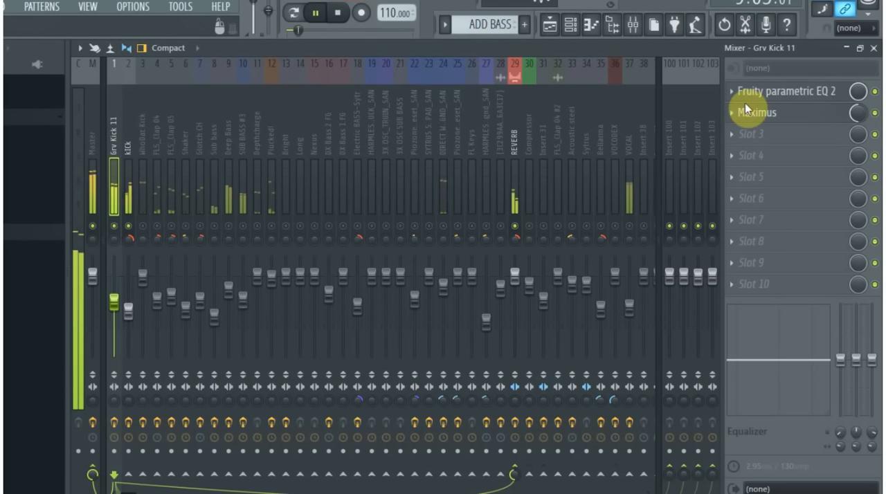
- Examine the Fruity parametric EQ 2 curve on the Grv Kick 11 mixer track and close the plugin
{"action": "left_click", "coordinate": [784, 95]}
{"action": "left_click_drag", "start_coordinate": [289, 295], "coordinate": [368, 231]}
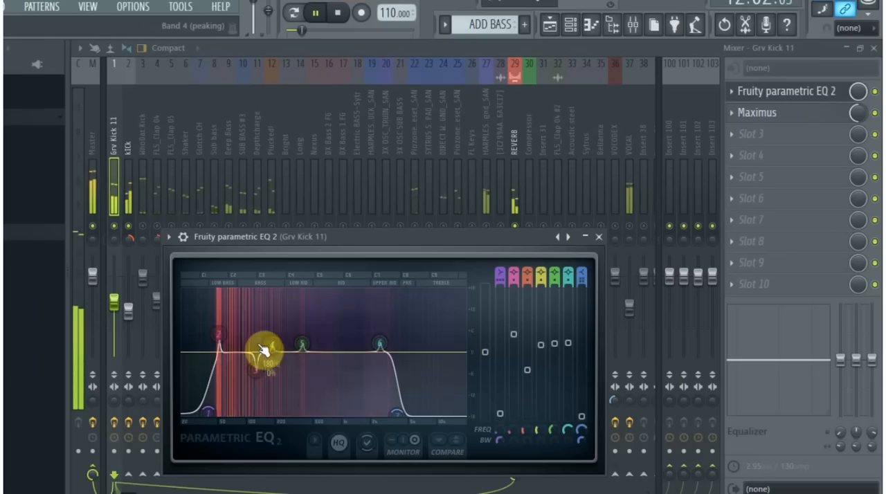
{"action": "left_click", "coordinate": [599, 237]}
- Compare the Fruity parametric EQ 2 curves of the kICk and Grv Kick 11 tracks together, and close both plugin windows
{"action": "left_click", "coordinate": [128, 186]}
{"action": "left_click", "coordinate": [775, 92]}
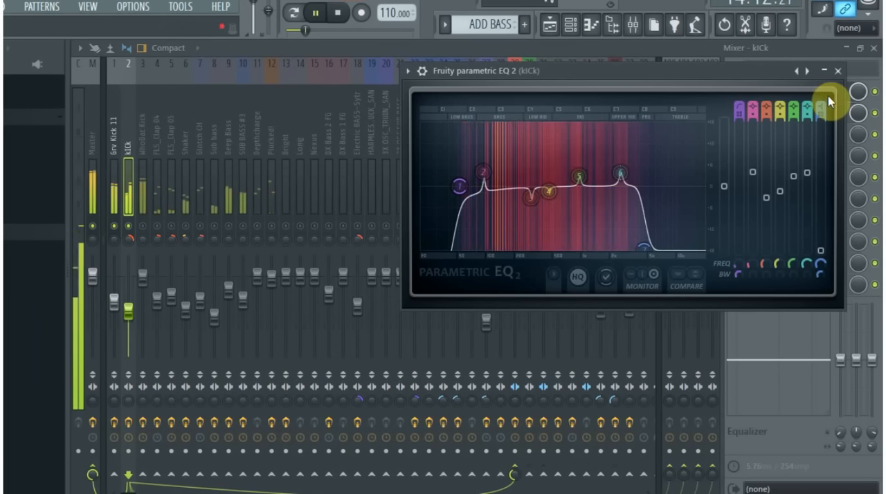
{"action": "left_click", "coordinate": [110, 168]}
{"action": "left_click", "coordinate": [779, 97]}
{"action": "left_click_drag", "start_coordinate": [424, 236], "coordinate": [678, 215]}
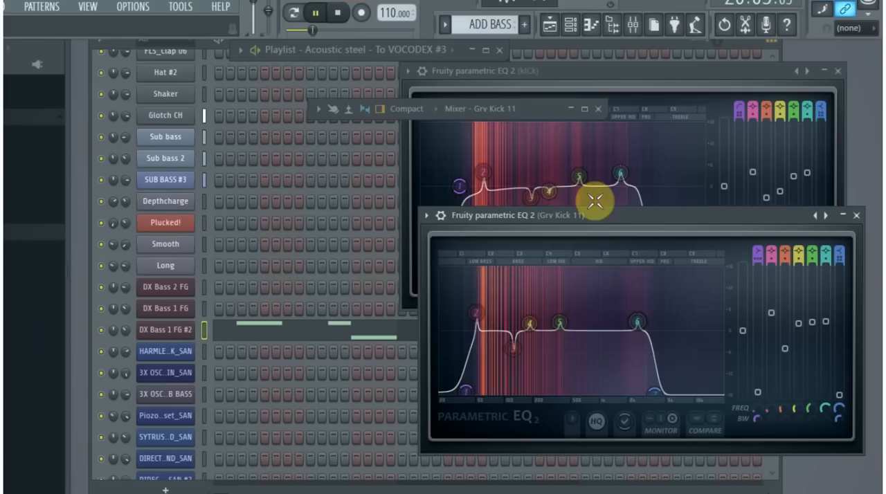
{"action": "left_click_drag", "start_coordinate": [772, 215], "coordinate": [781, 216]}
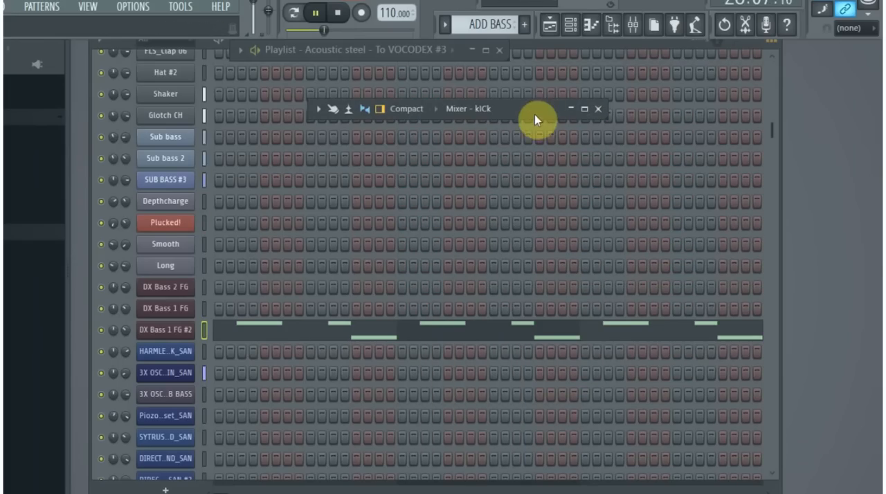
- Reopen the mixer and enable the WhoDat Kick, FLS_Clap 04 and FLS_Clap 05 tracks alongside the kicks during playback
{"action": "left_click", "coordinate": [598, 108]}
{"action": "left_click", "coordinate": [631, 24]}
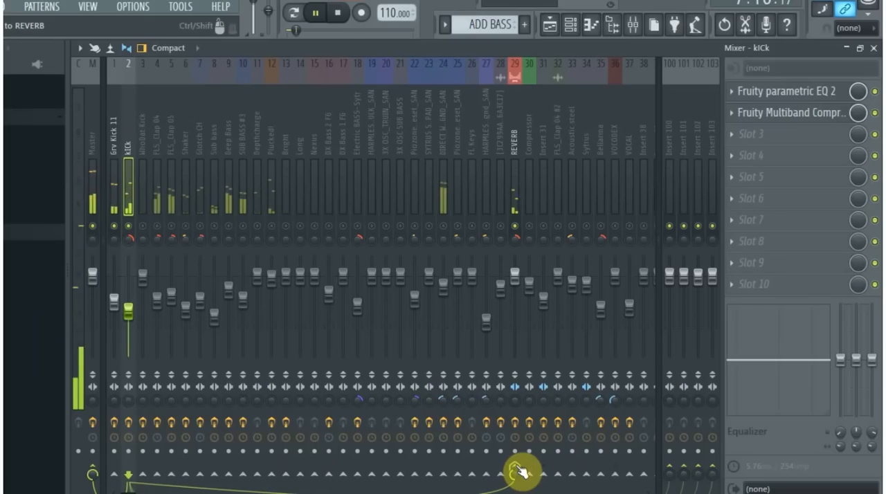
{"action": "left_click", "coordinate": [142, 177]}
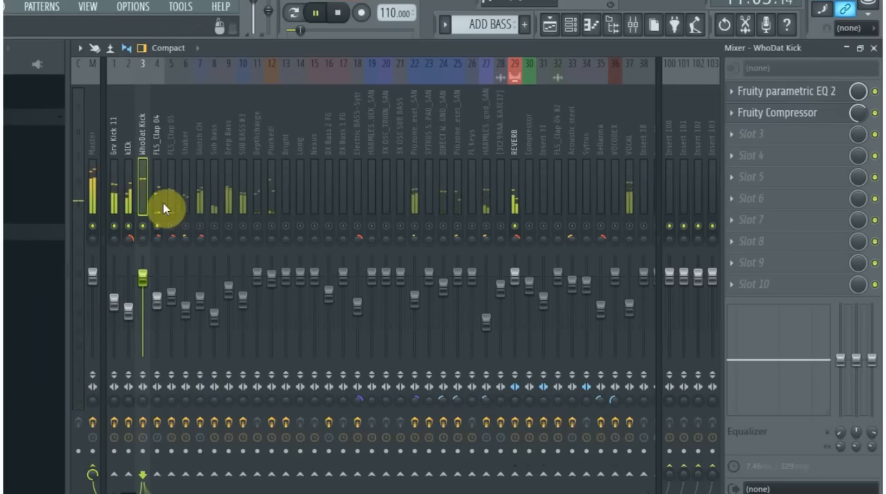
{"action": "left_click", "coordinate": [171, 226]}
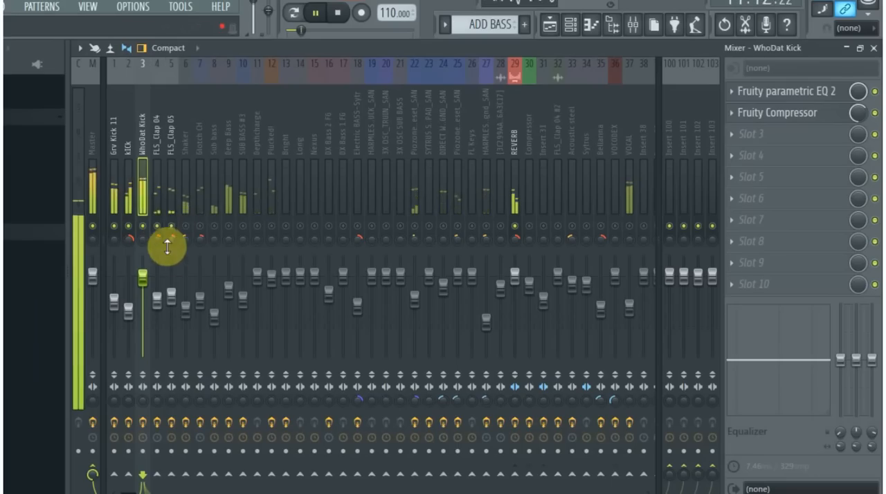
- Examine the effects on the FLS_Clap 05 and FLS_Clap 04 tracks, including the FLS_Clap 04 Fruity parametric EQ 2 curve
{"action": "left_click", "coordinate": [170, 155]}
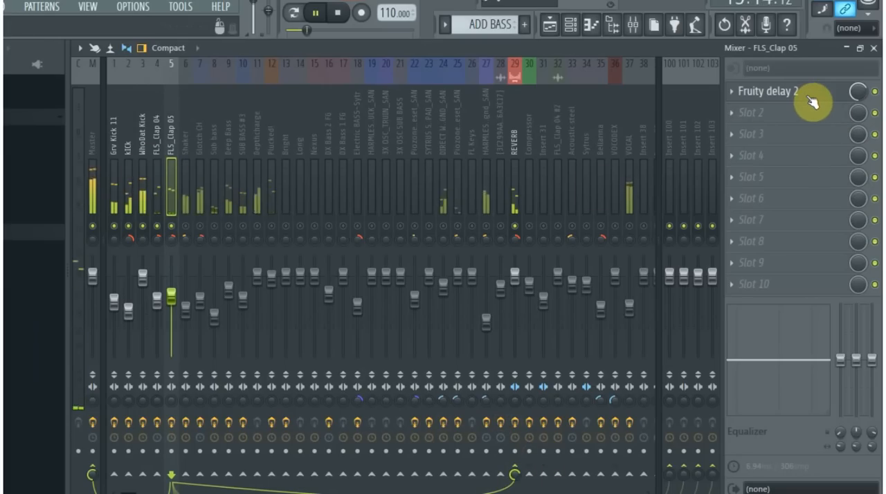
{"action": "left_click", "coordinate": [158, 146]}
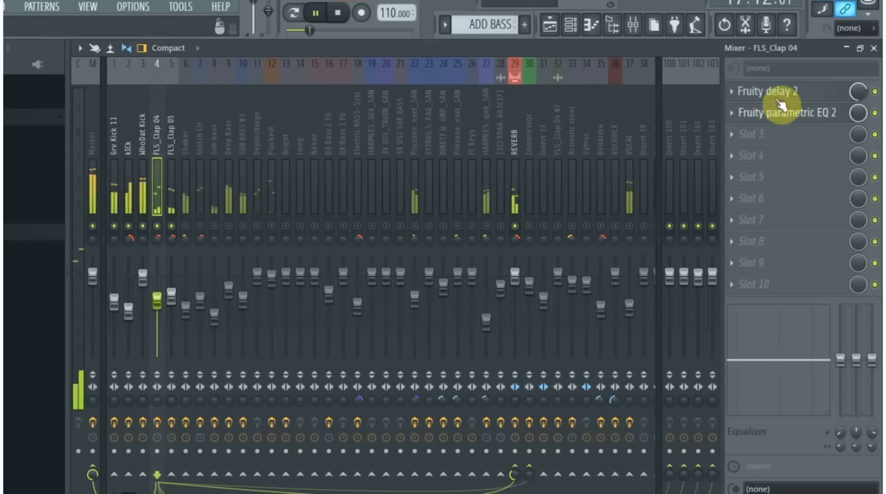
{"action": "left_click", "coordinate": [808, 114]}
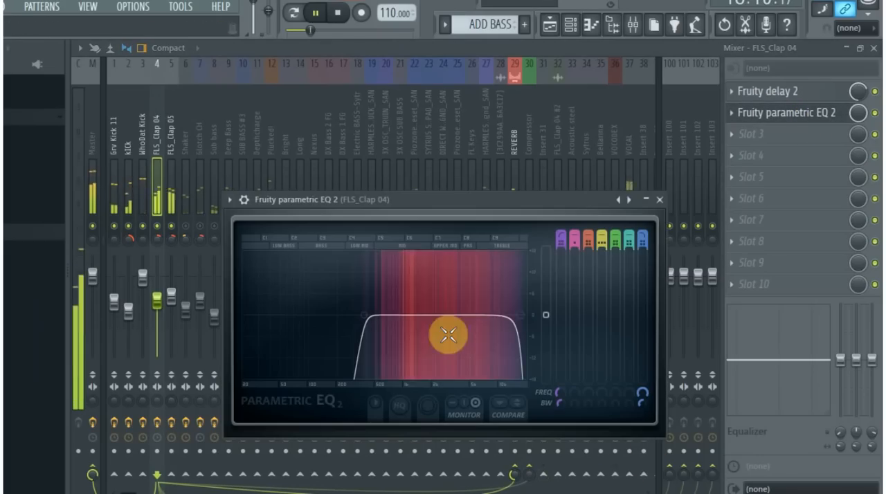
{"action": "left_click", "coordinate": [659, 202]}
- Enable the Shaker and Glotch CH tracks, stop playback, and check the Soundgoodizer on the Shaker track
{"action": "key", "text": "space"}
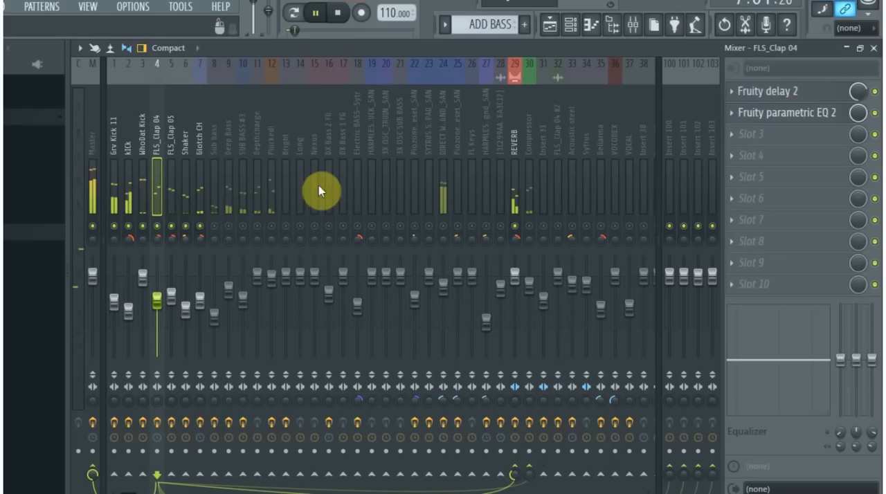
{"action": "left_click", "coordinate": [184, 169]}
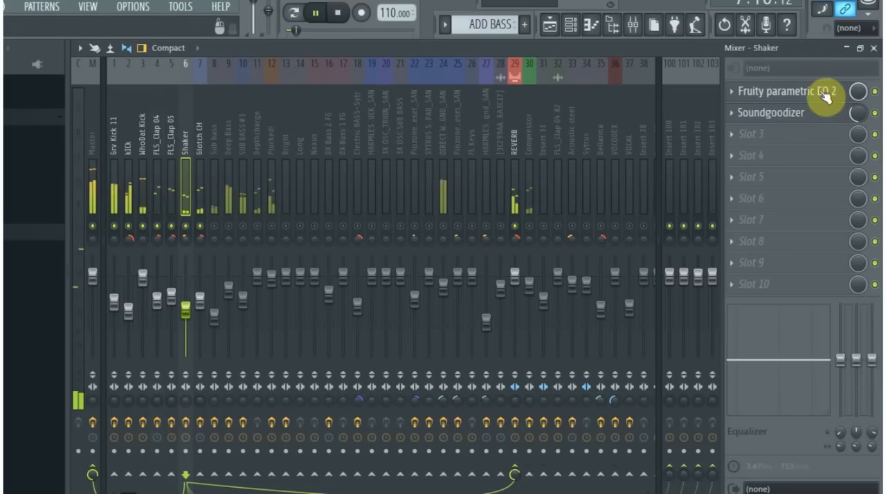
{"action": "key", "text": "space"}
{"action": "left_click", "coordinate": [782, 115]}
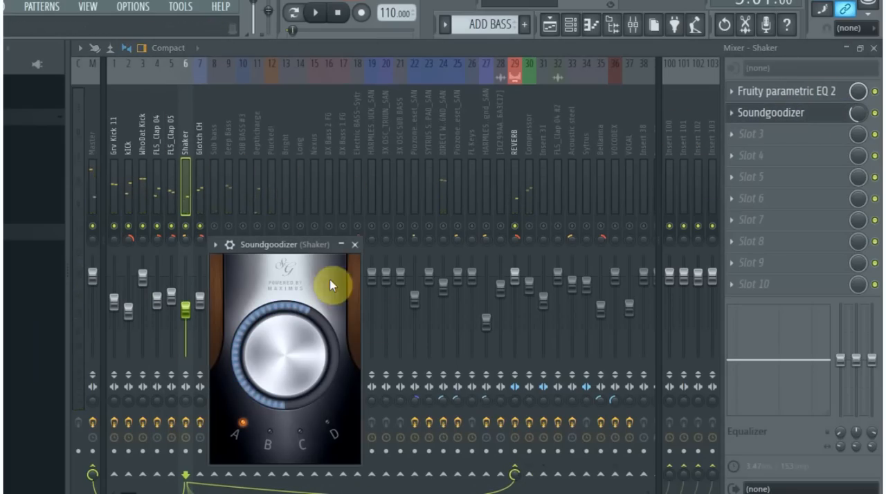
{"action": "left_click", "coordinate": [354, 245]}
- Examine the Fruity parametric EQ 2 curve on the Sub bass track, close the plugin, and enable the track
{"action": "left_click", "coordinate": [213, 164]}
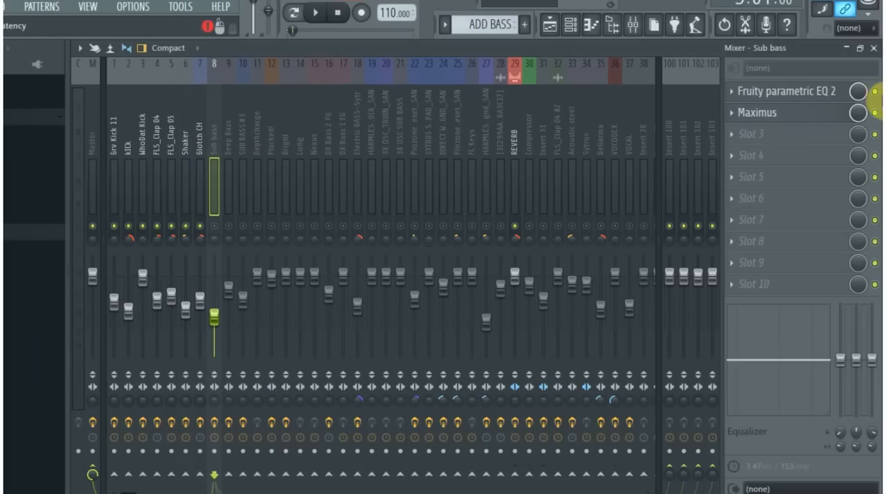
{"action": "left_click", "coordinate": [824, 92]}
{"action": "left_click_drag", "start_coordinate": [559, 246], "coordinate": [575, 147]}
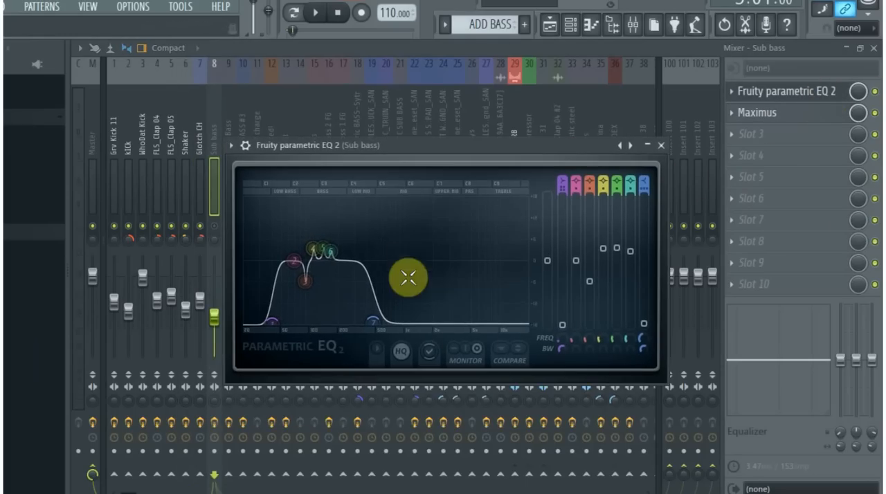
{"action": "left_click", "coordinate": [659, 152]}
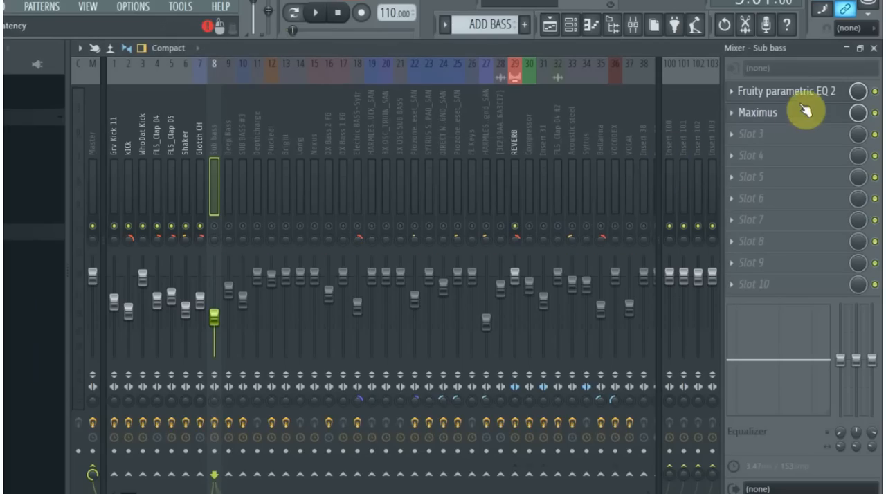
{"action": "left_click", "coordinate": [214, 226]}
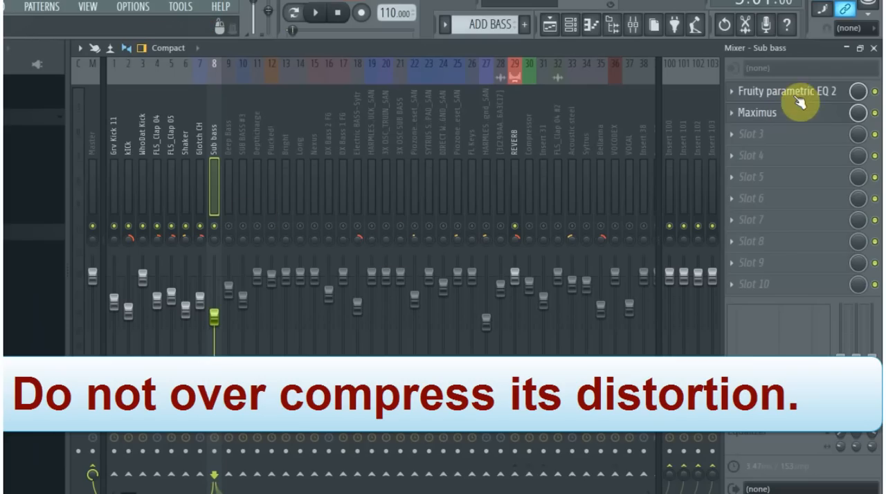
- Play the song with the Deep Bass track enabled, check its Fruity parametric EQ 2, and stop playback
{"action": "left_click", "coordinate": [200, 149]}
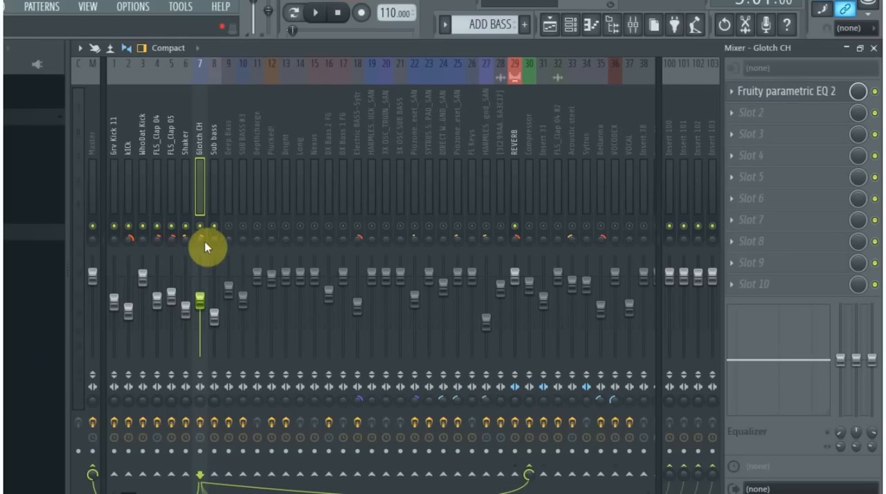
{"action": "key", "text": "space"}
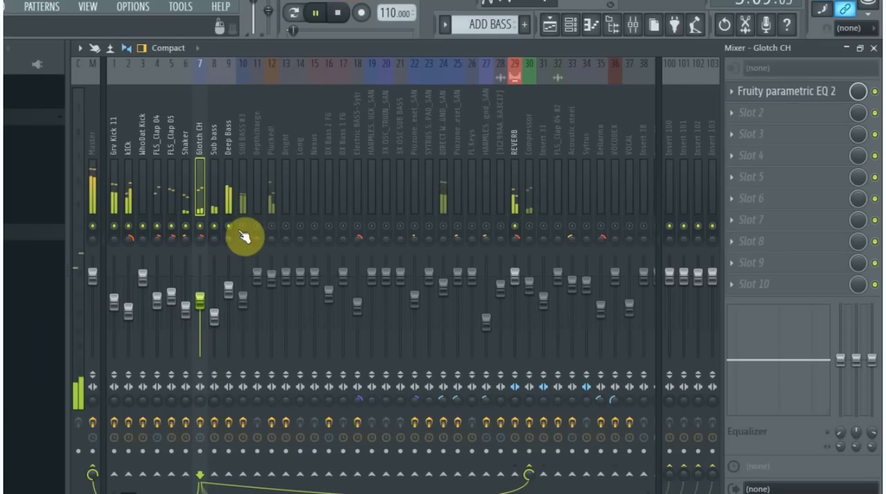
{"action": "left_click", "coordinate": [227, 154]}
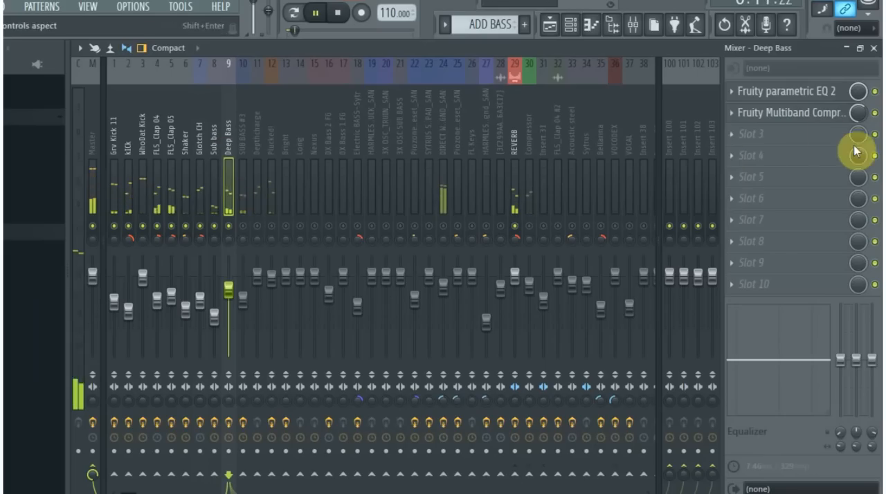
{"action": "left_click", "coordinate": [806, 96]}
{"action": "key", "text": "space"}
{"action": "left_click", "coordinate": [529, 63]}
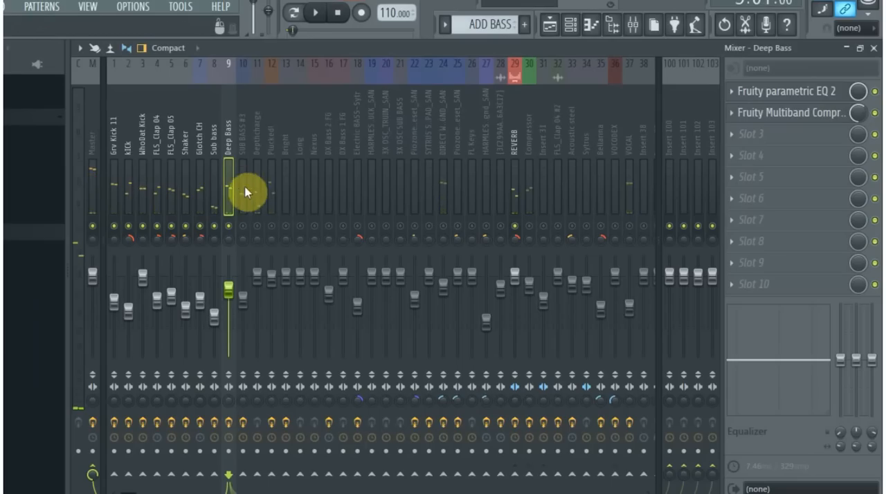
- Enable the remaining named mixer tracks from SUB BASS #3 through VOCAL and select the DX Bass 1 FG track
{"action": "left_click", "coordinate": [243, 225]}
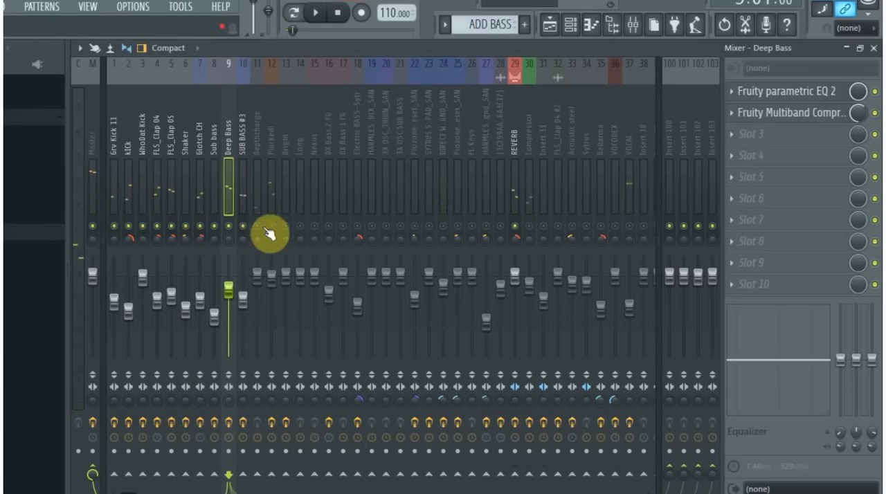
{"action": "left_click", "coordinate": [257, 227]}
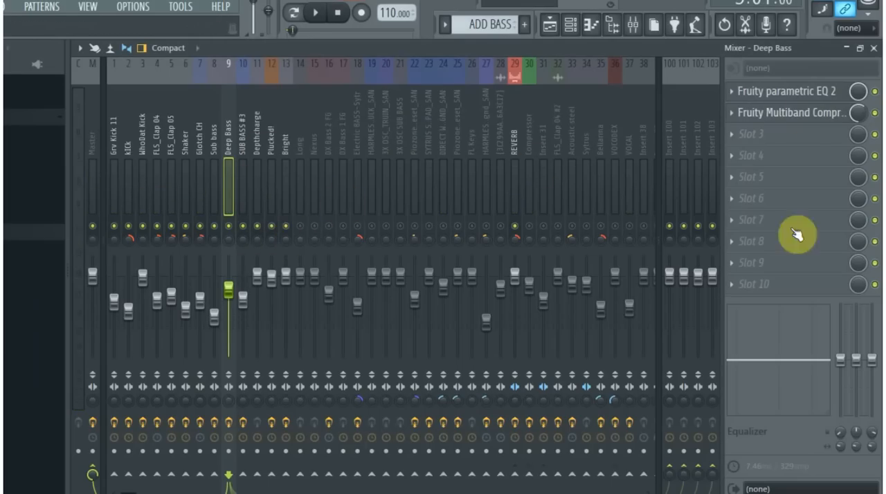
{"action": "left_click", "coordinate": [300, 226]}
{"action": "left_click", "coordinate": [314, 227]}
{"action": "left_click", "coordinate": [329, 227]}
{"action": "left_click", "coordinate": [357, 226]}
{"action": "left_click", "coordinate": [372, 227]}
{"action": "left_click", "coordinate": [385, 226]}
{"action": "left_click", "coordinate": [400, 226]}
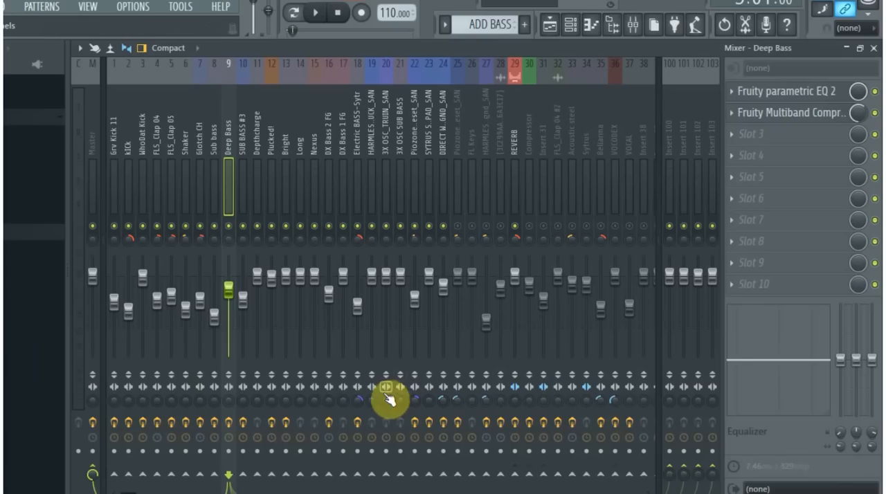
{"action": "left_click", "coordinate": [257, 474]}
{"action": "left_click", "coordinate": [341, 150]}
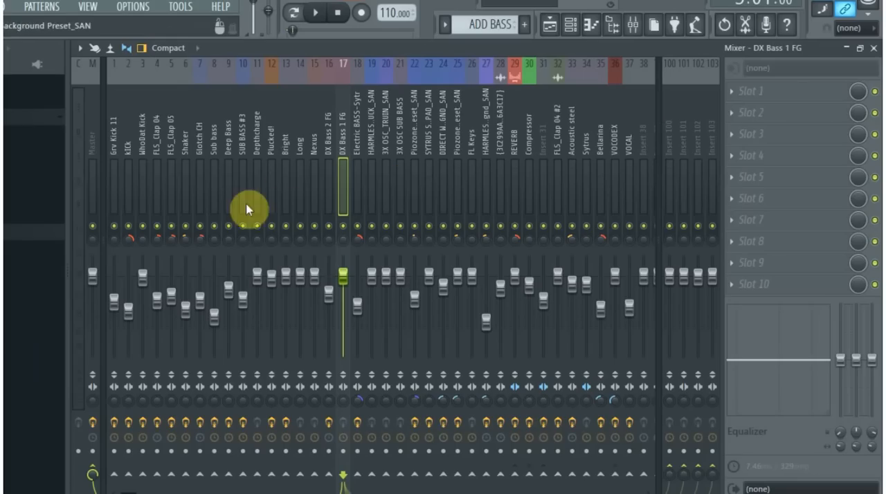
- Select the VOCAL mixer track and examine the instrumental and vocal waveforms in Audacity
{"action": "left_click", "coordinate": [628, 156]}
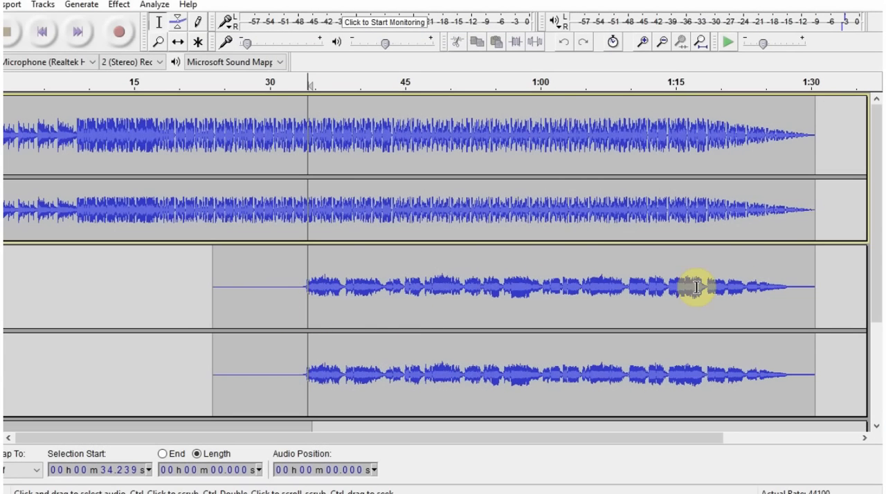
{"action": "scroll", "coordinate": [267, 326], "scroll_direction": "down", "scroll_amount": 3}
{"action": "left_click", "coordinate": [153, 318]}
{"action": "scroll", "coordinate": [537, 290], "scroll_direction": "up", "scroll_amount": 3}
{"action": "scroll", "coordinate": [738, 214], "scroll_direction": "down", "scroll_amount": 3}
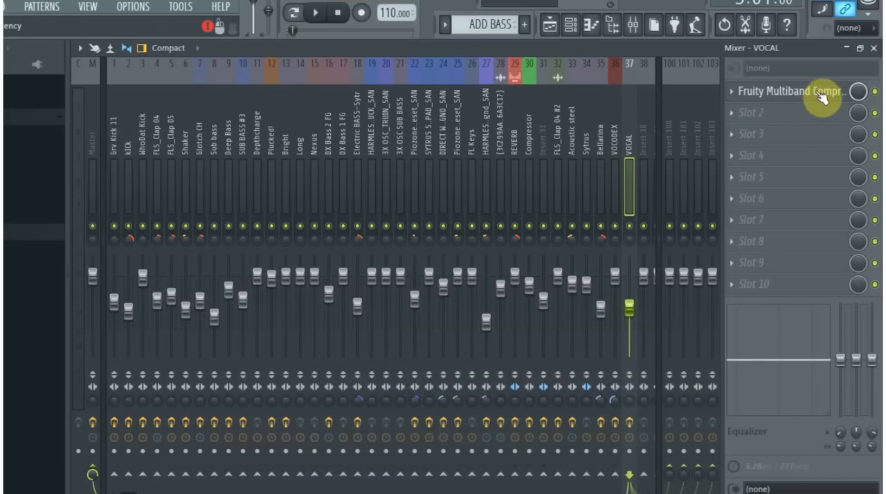
- Look up the Vocal preset of the Fruity Multiband Compressor on the VOCAL track and close the plugin
{"action": "left_click", "coordinate": [816, 96]}
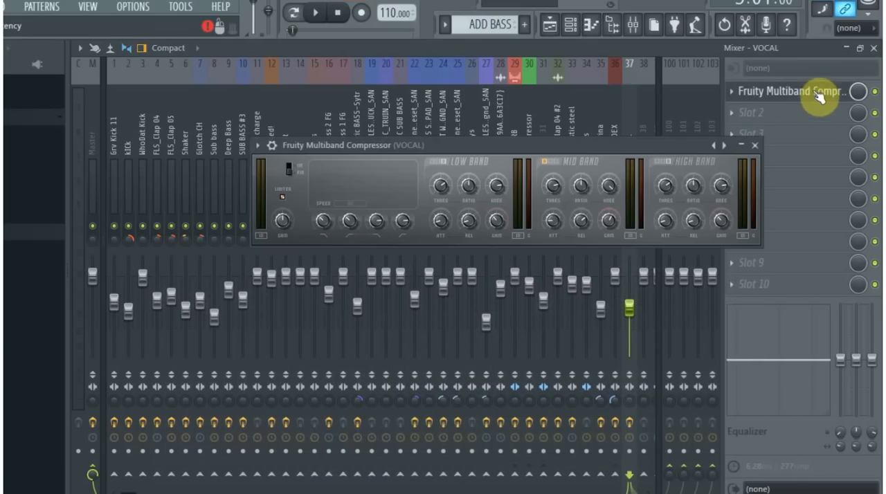
{"action": "left_click", "coordinate": [258, 146]}
{"action": "mouse_move", "coordinate": [290, 188]}
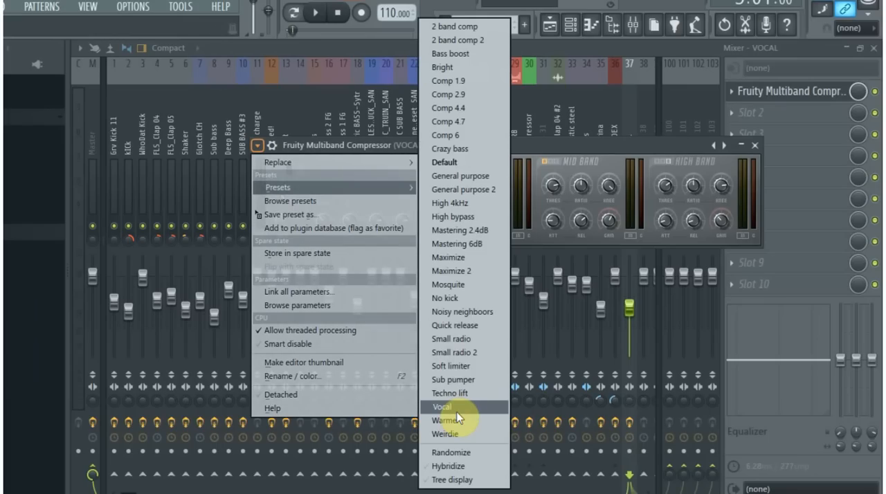
{"action": "left_click", "coordinate": [755, 146]}
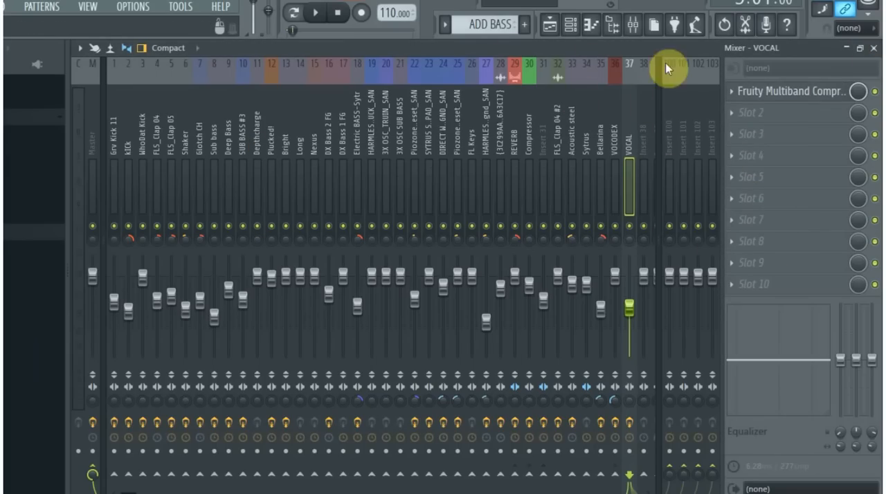
- Close the mixer, maximize the playlist, and reset the playback position to the start of the song
{"action": "left_click", "coordinate": [874, 48]}
{"action": "left_click", "coordinate": [551, 32]}
{"action": "left_click", "coordinate": [545, 34]}
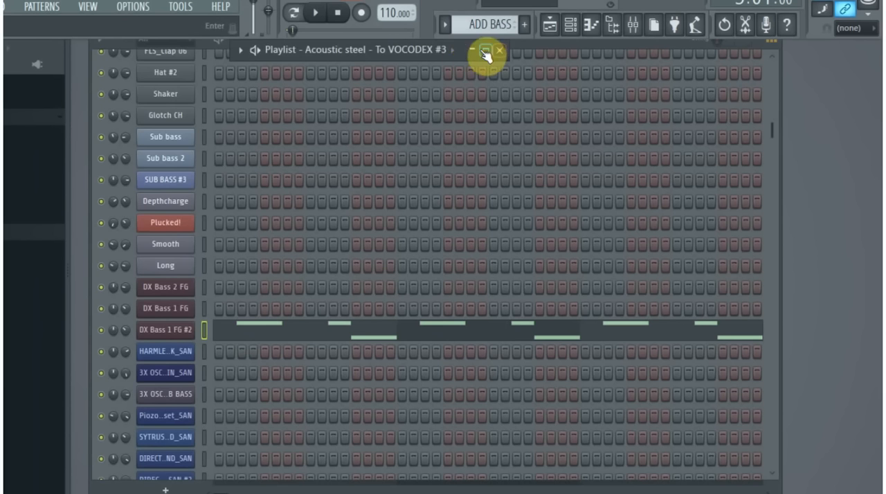
{"action": "double_click", "coordinate": [462, 54]}
{"action": "left_click_drag", "start_coordinate": [237, 61], "coordinate": [158, 89]}
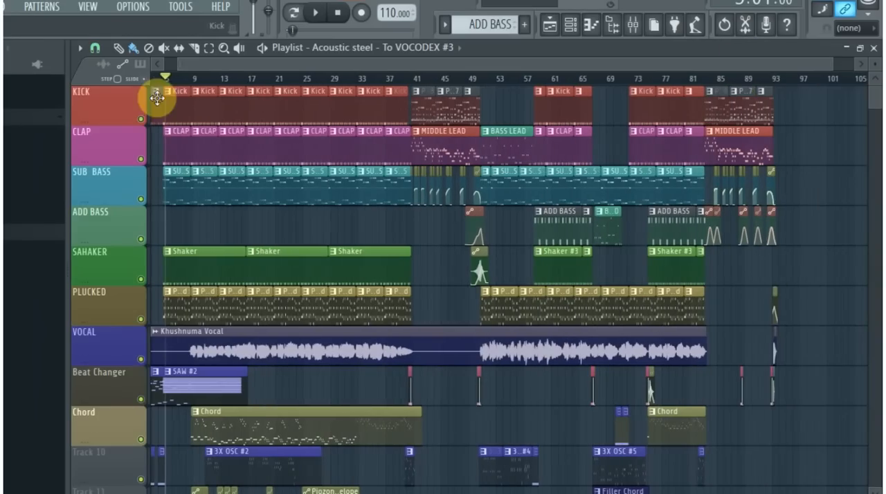
{"action": "left_click", "coordinate": [339, 16]}
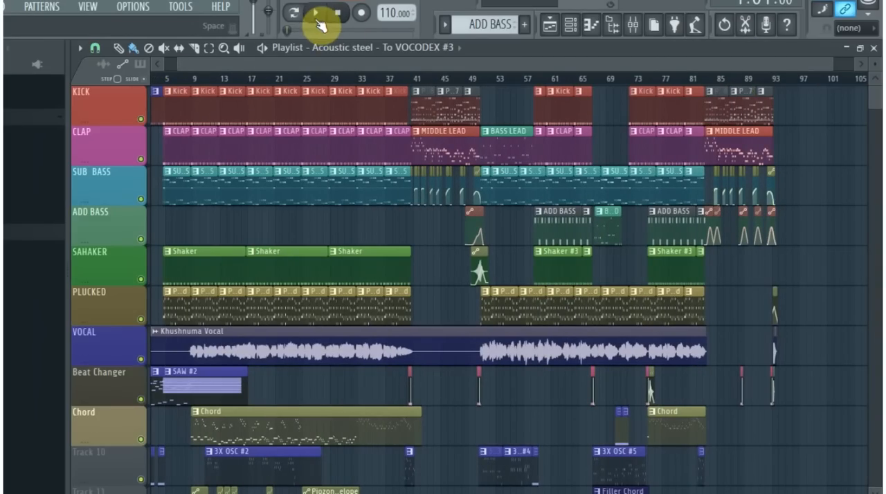
- Review the full playlist arrangement and play the song from bar 1
{"action": "left_click_drag", "start_coordinate": [221, 65], "coordinate": [159, 79]}
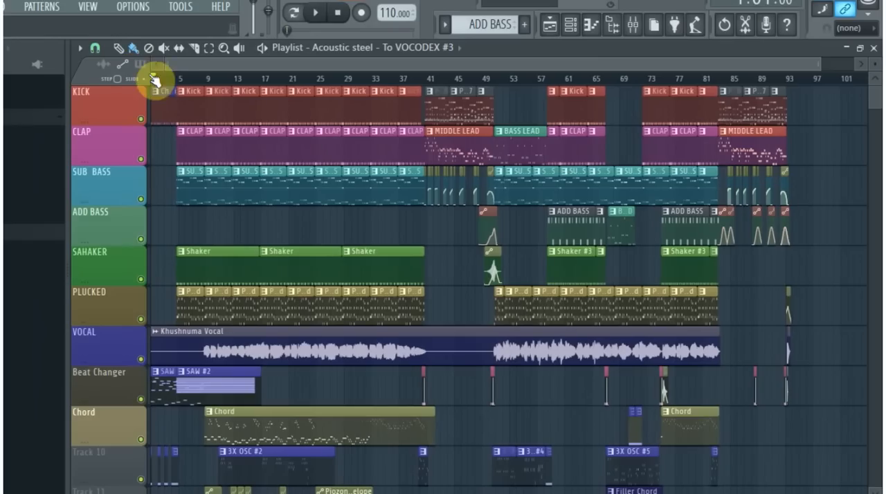
{"action": "left_click_drag", "start_coordinate": [823, 70], "coordinate": [868, 81]}
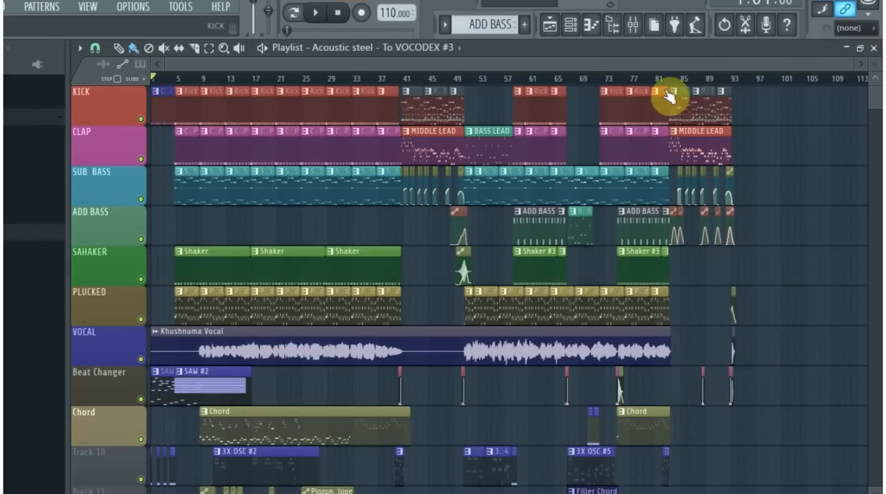
{"action": "scroll", "coordinate": [378, 265], "scroll_direction": "down", "scroll_amount": 5}
{"action": "scroll", "coordinate": [243, 303], "scroll_direction": "up", "scroll_amount": 5}
{"action": "scroll", "coordinate": [176, 315], "scroll_direction": "up", "scroll_amount": 3}
{"action": "scroll", "coordinate": [422, 122], "scroll_direction": "up", "scroll_amount": 1}
{"action": "left_click", "coordinate": [314, 13]}
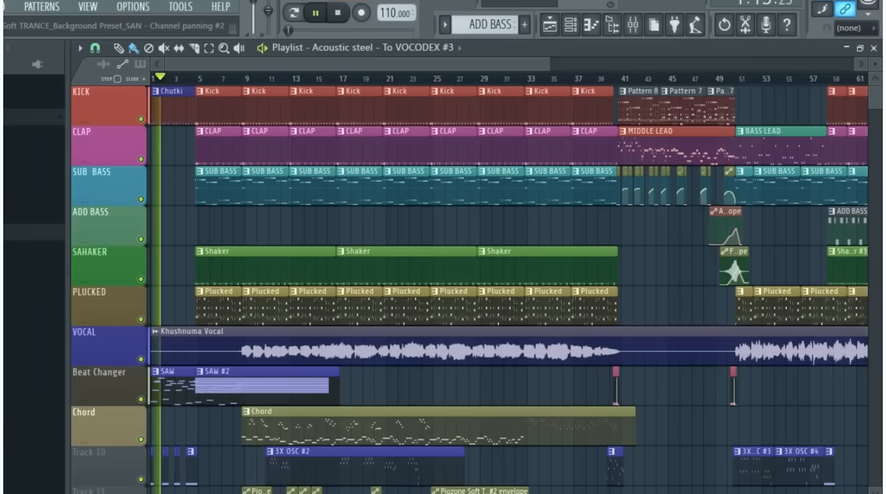
{"action": "mouse_move", "coordinate": [415, 492]}
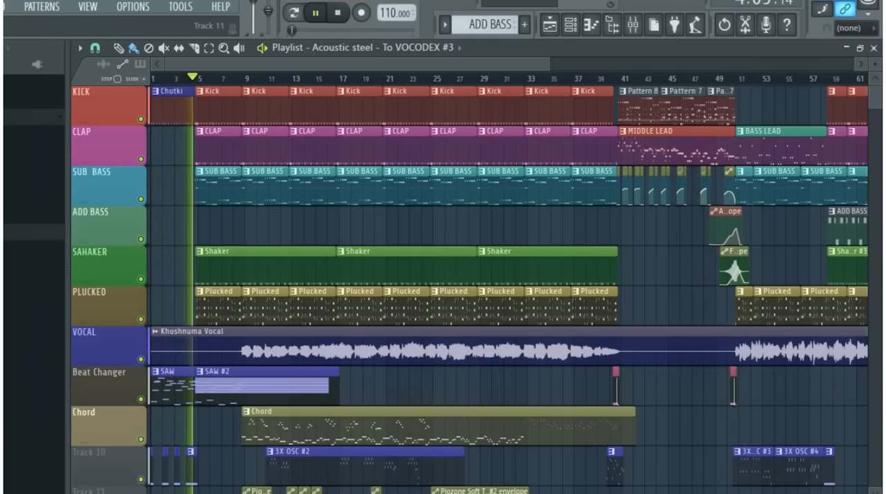
{"action": "mouse_move", "coordinate": [381, 492]}
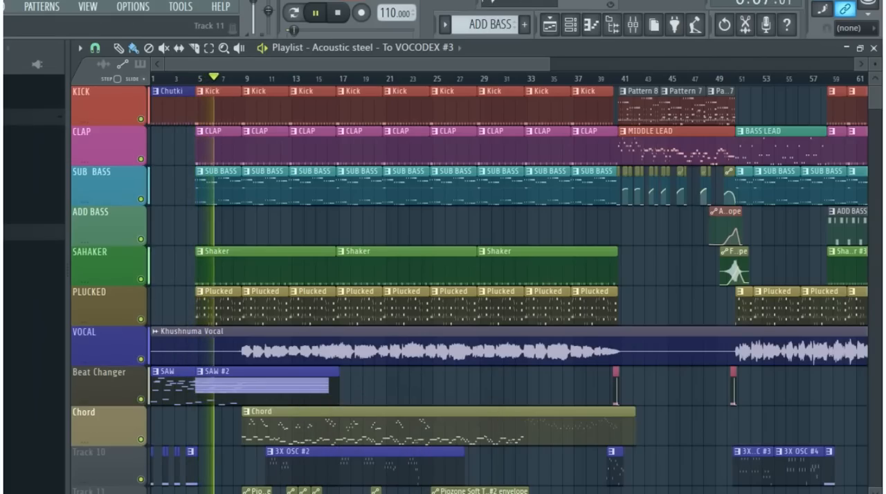
{"action": "mouse_move", "coordinate": [239, 493]}
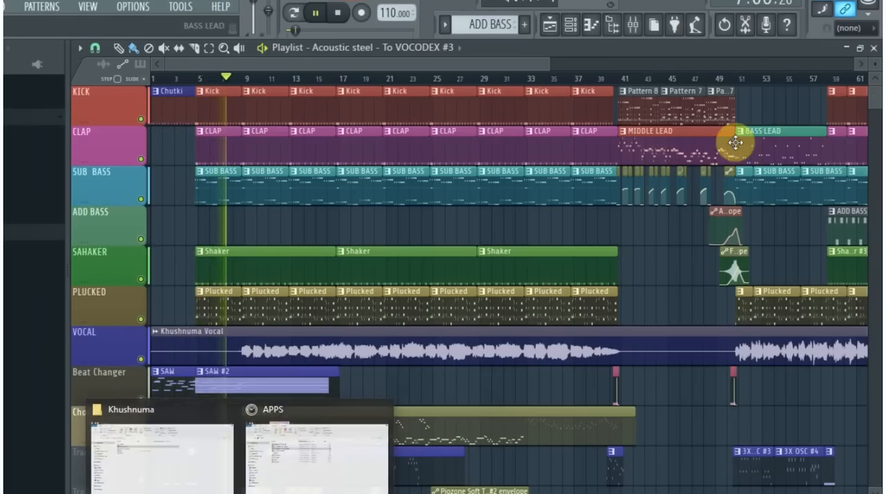
- Hide the browser to widen the playlist and fit the whole song arrangement in view during playback
{"action": "left_click_drag", "start_coordinate": [547, 63], "coordinate": [862, 51]}
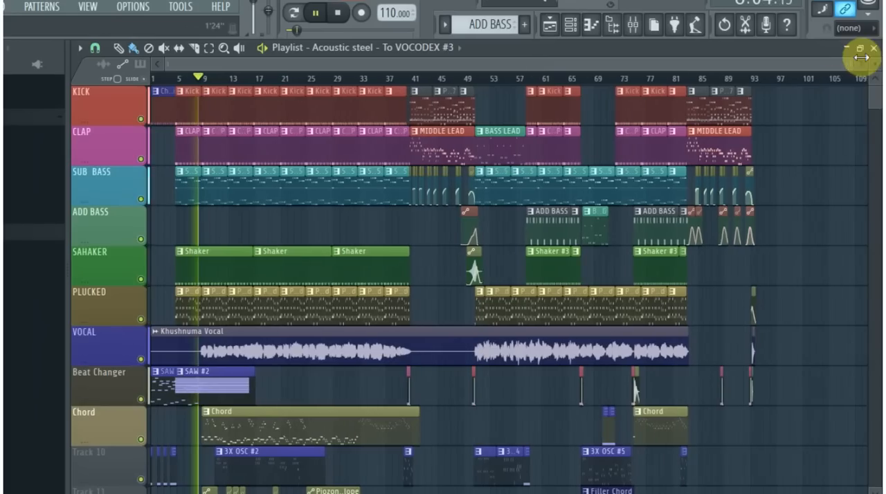
{"action": "scroll", "coordinate": [184, 388], "scroll_direction": "up", "scroll_amount": 3}
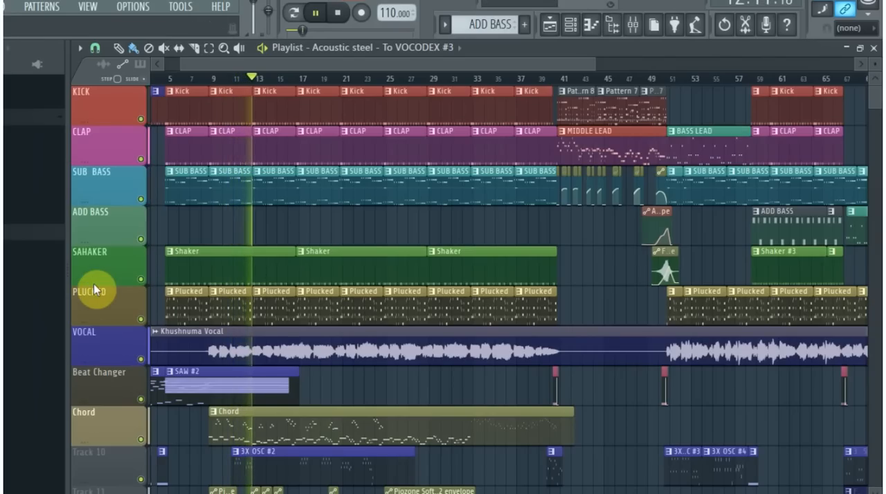
{"action": "left_click", "coordinate": [614, 27]}
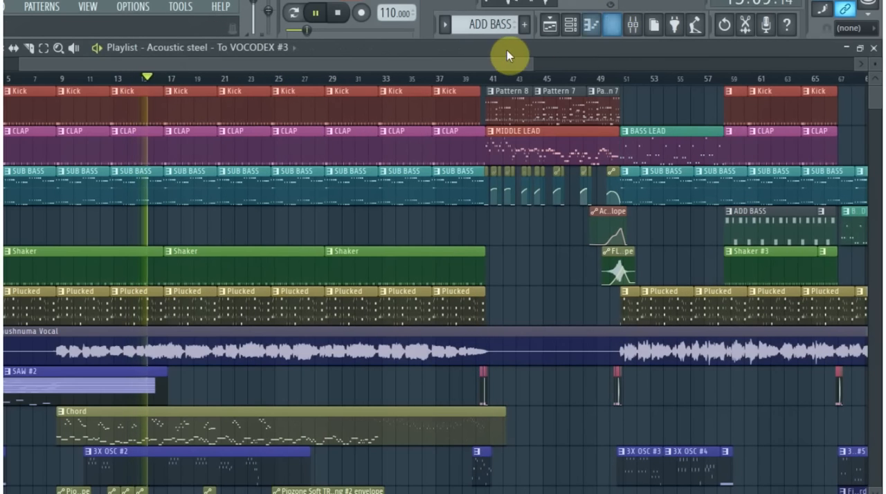
{"action": "left_click_drag", "start_coordinate": [533, 61], "coordinate": [762, 44]}
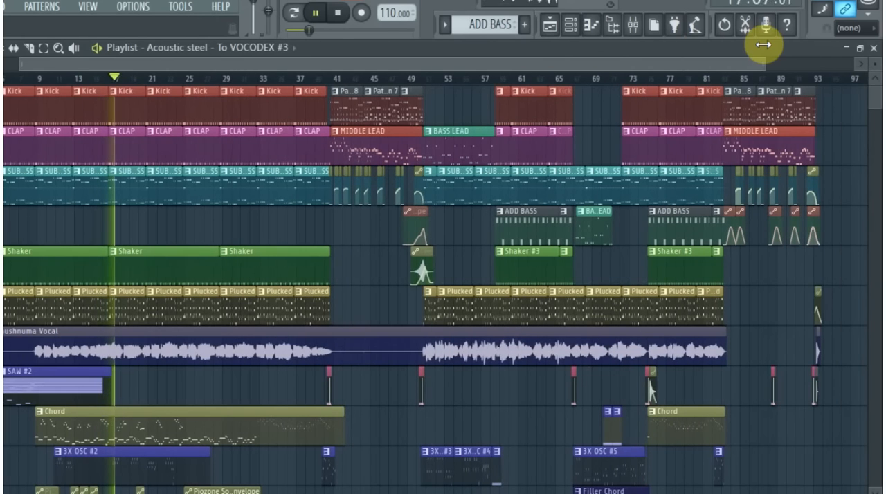
- Examine the Chord, 3X OSC, Filler Chord and envelope clips on the lower playlist tracks during playback
{"action": "scroll", "coordinate": [451, 312], "scroll_direction": "down", "scroll_amount": 2}
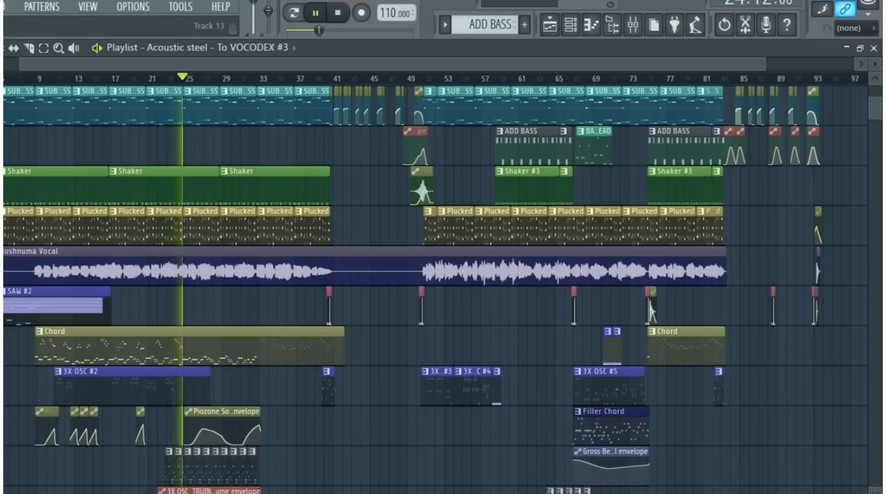
{"action": "scroll", "coordinate": [567, 470], "scroll_direction": "down", "scroll_amount": 2}
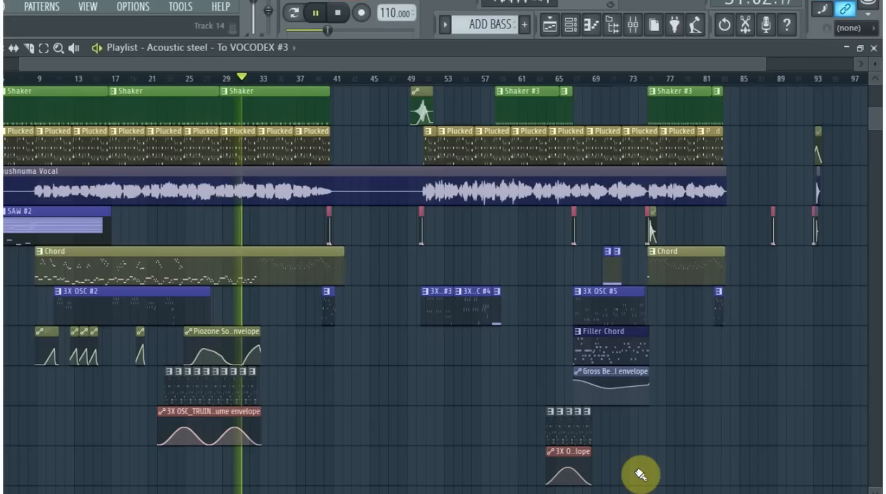
{"action": "scroll", "coordinate": [815, 442], "scroll_direction": "up", "scroll_amount": 2}
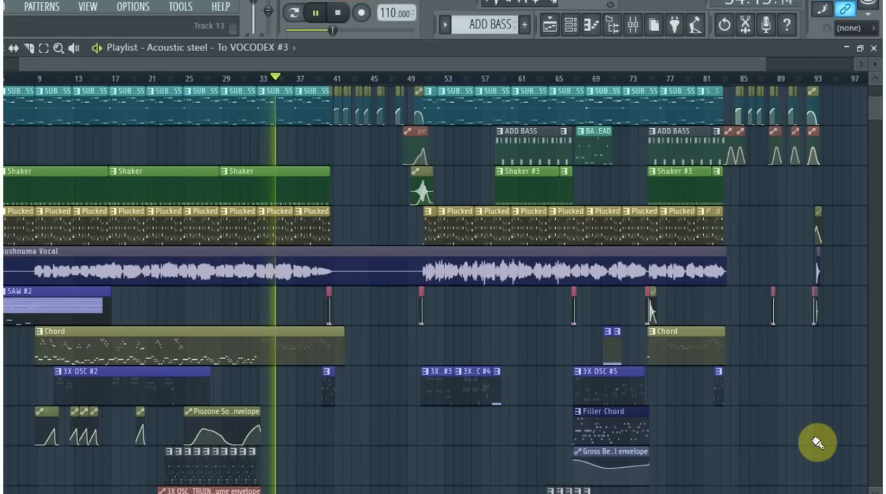
{"action": "scroll", "coordinate": [816, 443], "scroll_direction": "up", "scroll_amount": 2}
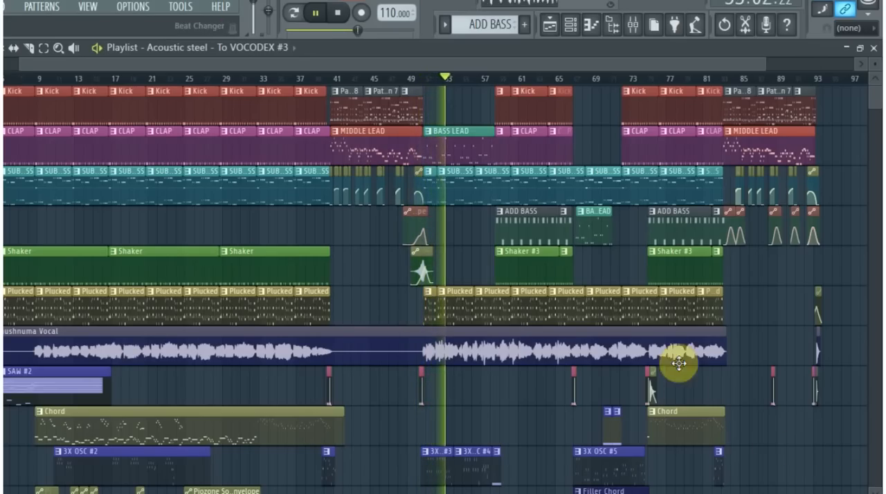
- Follow the playback up close from the BASS LEAD clip at bar 51 into the Kick, CLAP and ADD BASS section
{"action": "scroll", "coordinate": [468, 309], "scroll_direction": "up", "scroll_amount": 2}
{"action": "scroll", "coordinate": [469, 312], "scroll_direction": "up", "scroll_amount": 5}
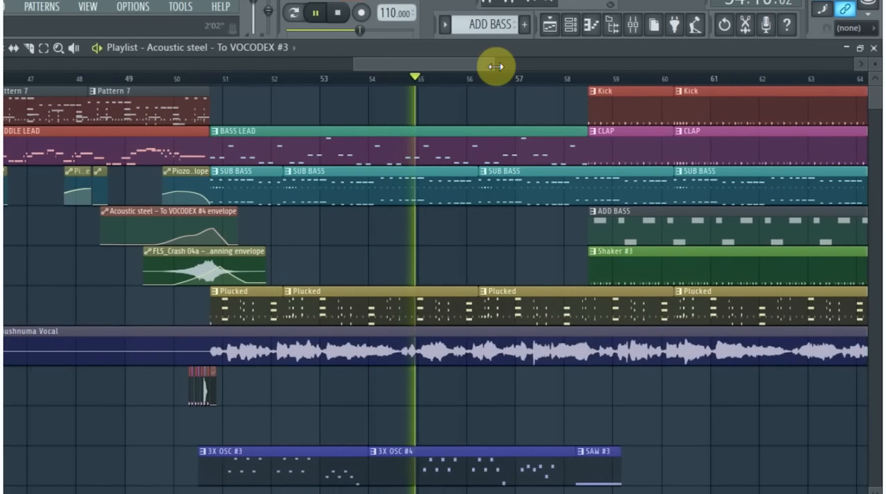
{"action": "left_click_drag", "start_coordinate": [503, 66], "coordinate": [517, 74]}
{"action": "scroll", "coordinate": [475, 330], "scroll_direction": "down", "scroll_amount": 2}
{"action": "scroll", "coordinate": [475, 330], "scroll_direction": "up", "scroll_amount": 2}
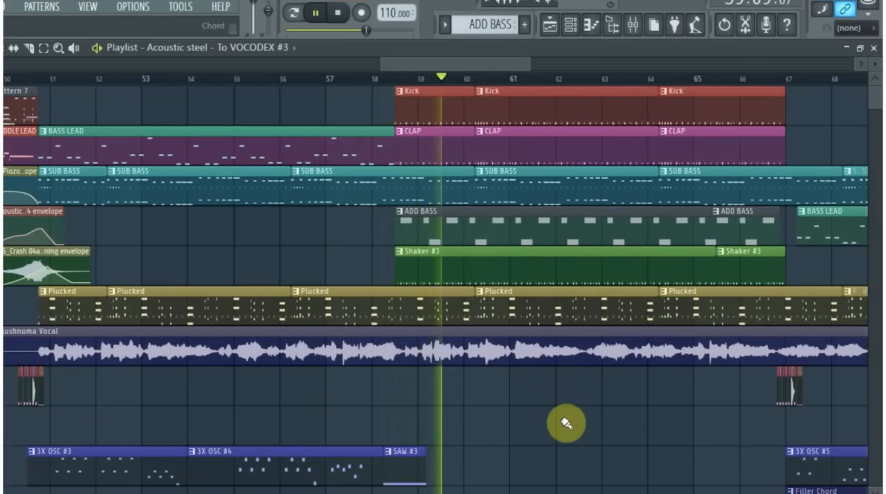
- Follow the playback from bar 62 to bar 82, examining how the drum, bass, vocal and Chord clips are layered
{"action": "left_click_drag", "start_coordinate": [518, 64], "coordinate": [597, 86]}
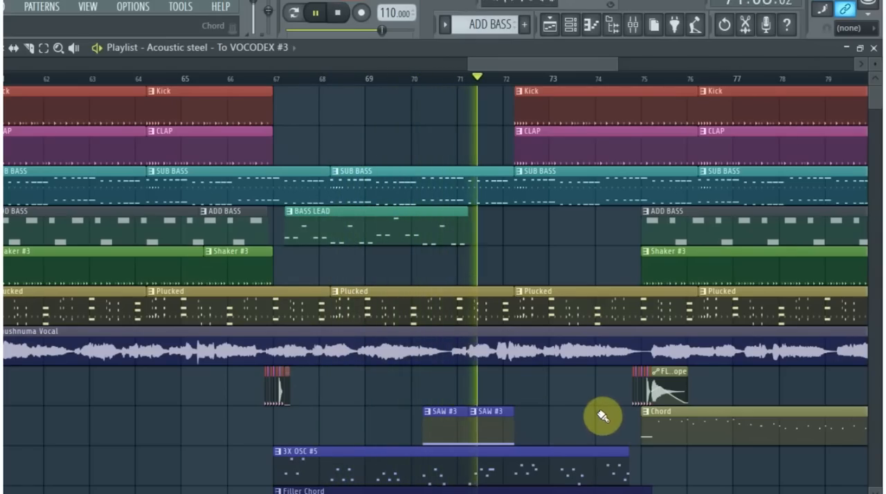
{"action": "scroll", "coordinate": [601, 417], "scroll_direction": "up", "scroll_amount": 3}
{"action": "scroll", "coordinate": [601, 416], "scroll_direction": "up", "scroll_amount": 1}
{"action": "left_click_drag", "start_coordinate": [563, 64], "coordinate": [596, 82]}
{"action": "scroll", "coordinate": [367, 409], "scroll_direction": "down", "scroll_amount": 1}
{"action": "scroll", "coordinate": [369, 410], "scroll_direction": "up", "scroll_amount": 1}
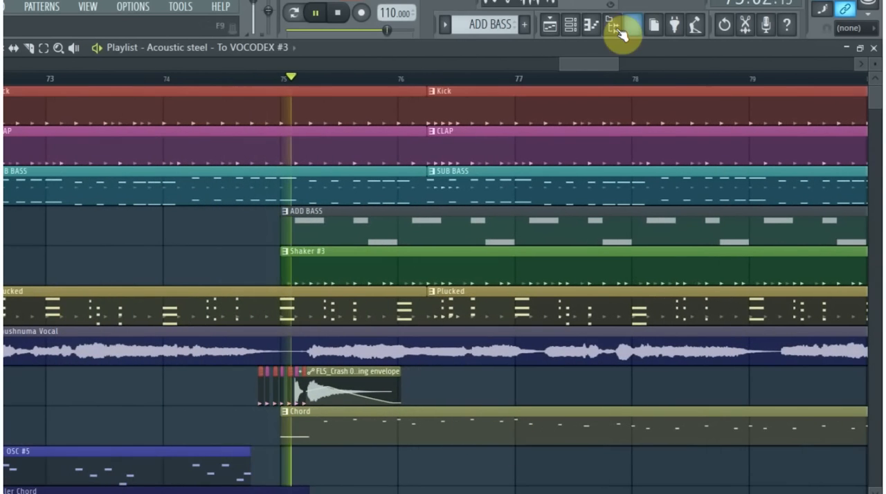
{"action": "left_click_drag", "start_coordinate": [579, 74], "coordinate": [608, 71]}
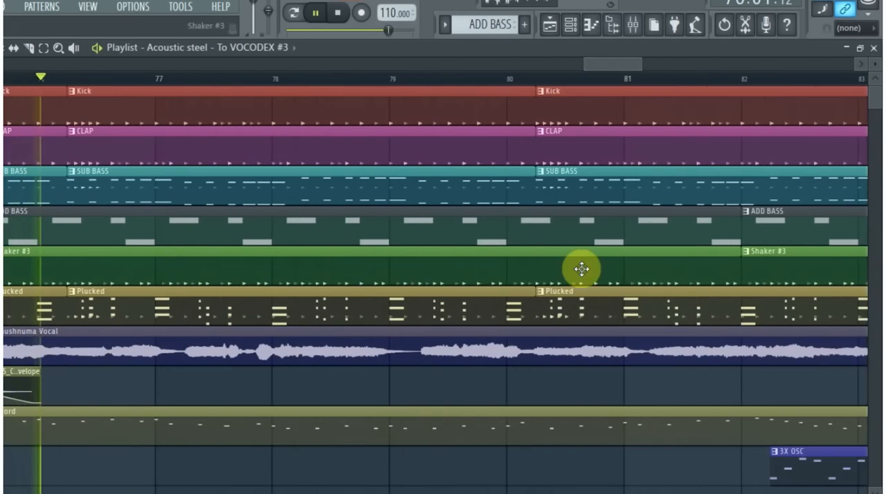
{"action": "scroll", "coordinate": [609, 354], "scroll_direction": "up", "scroll_amount": 1}
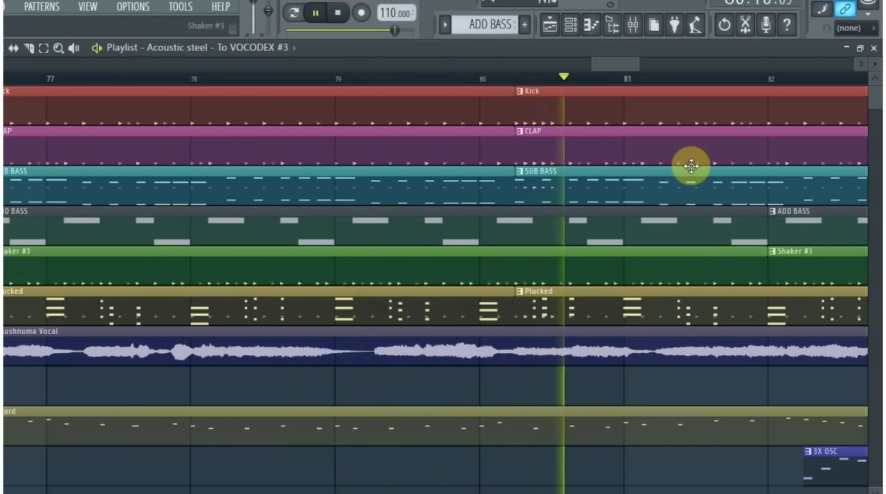
- Examine the song's closing section from bar 83, with the Pattern 8, Pattern 7, MIDDLE LEAD and automation envelope clips
{"action": "left_click_drag", "start_coordinate": [621, 58], "coordinate": [653, 64]}
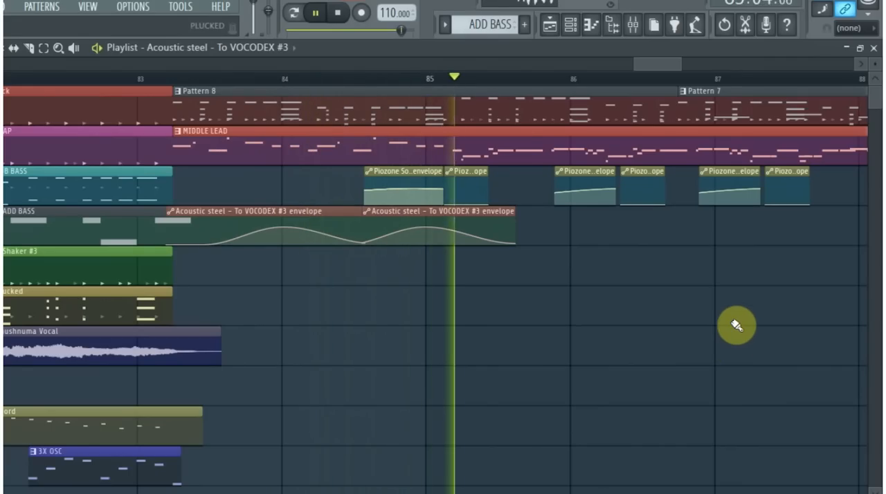
{"action": "scroll", "coordinate": [681, 339], "scroll_direction": "down", "scroll_amount": 1}
{"action": "scroll", "coordinate": [676, 336], "scroll_direction": "down", "scroll_amount": 1}
{"action": "scroll", "coordinate": [635, 125], "scroll_direction": "down", "scroll_amount": 2}
{"action": "left_click_drag", "start_coordinate": [658, 65], "coordinate": [698, 68]}
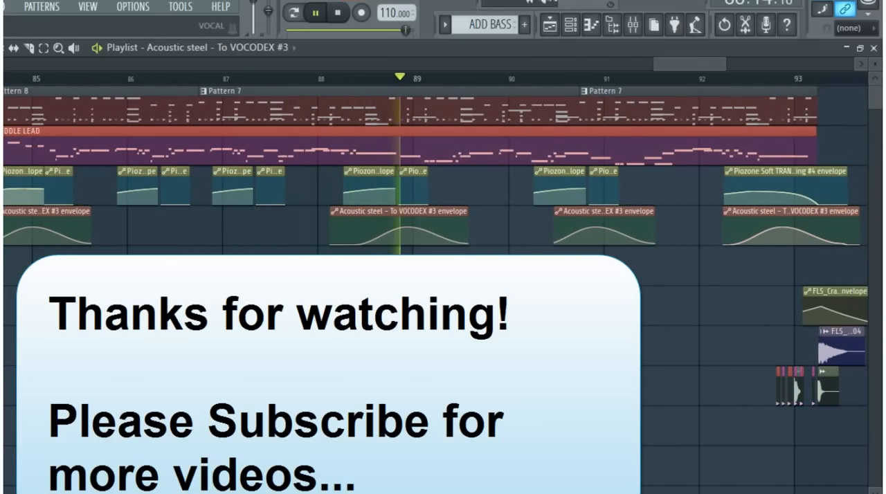
{"action": "scroll", "coordinate": [673, 66], "scroll_direction": "up", "scroll_amount": 2}
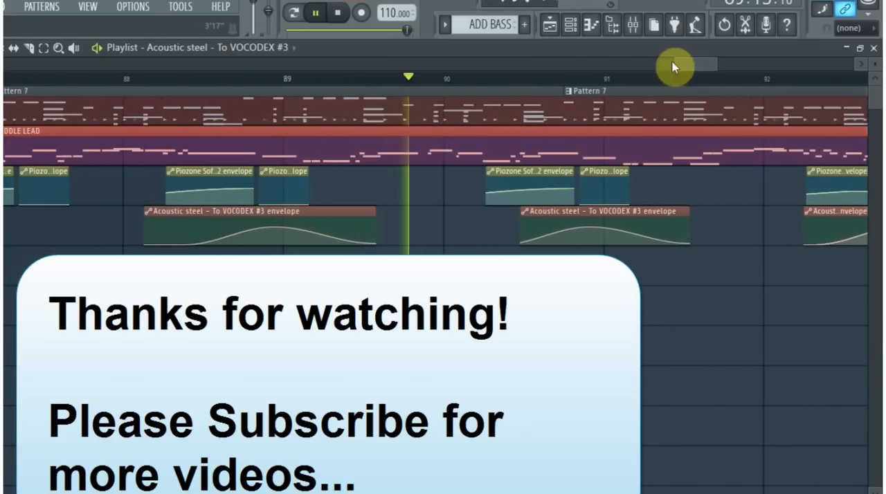